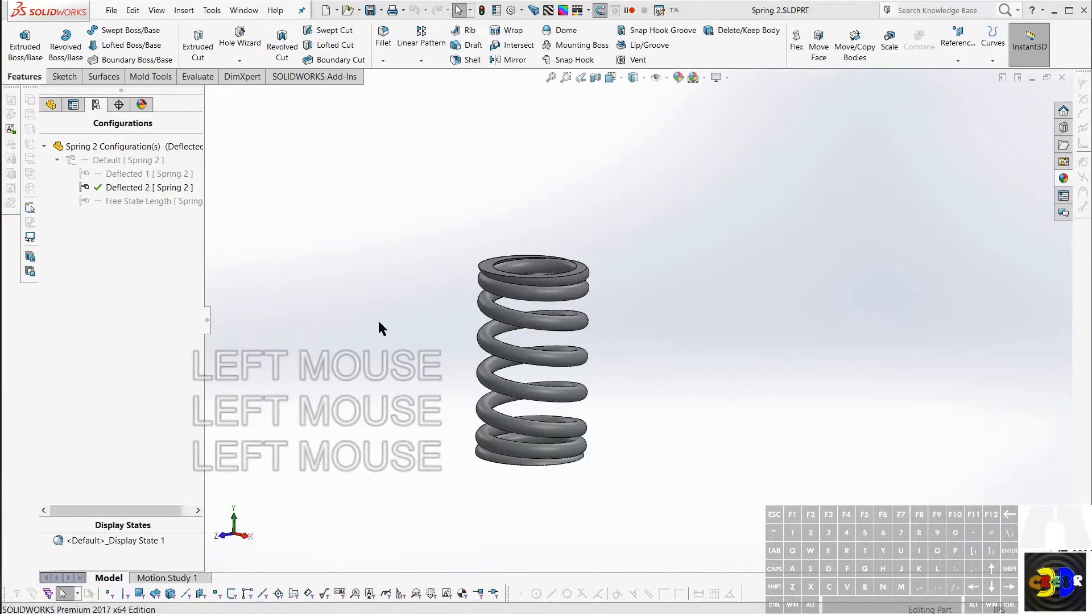
Activate the spring's Default configuration and display the part's feature tree
double_click(96, 160)
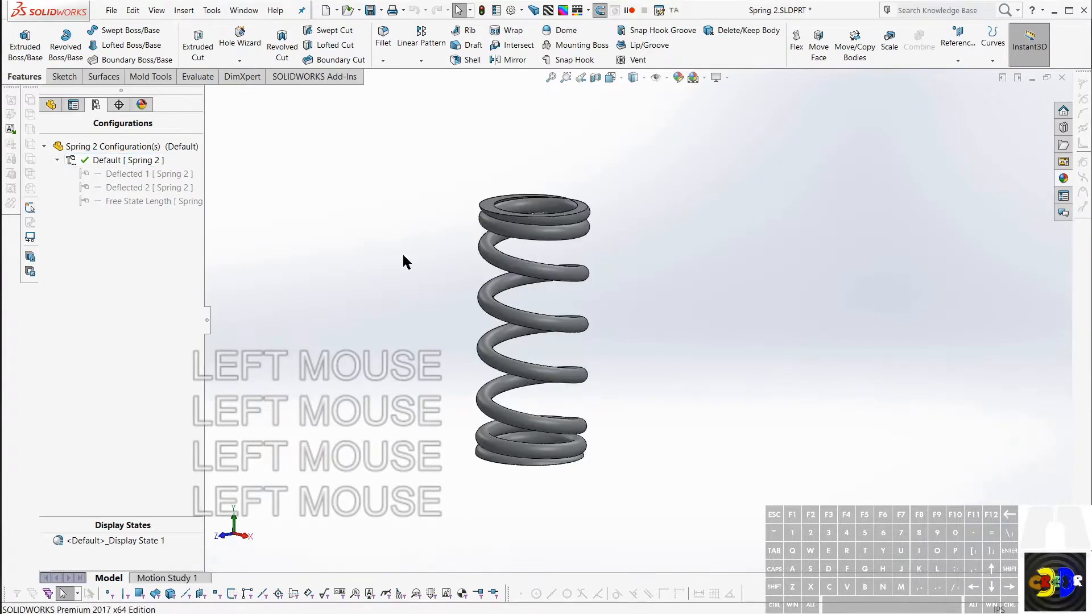
middle_drag(403, 256, 555, 262)
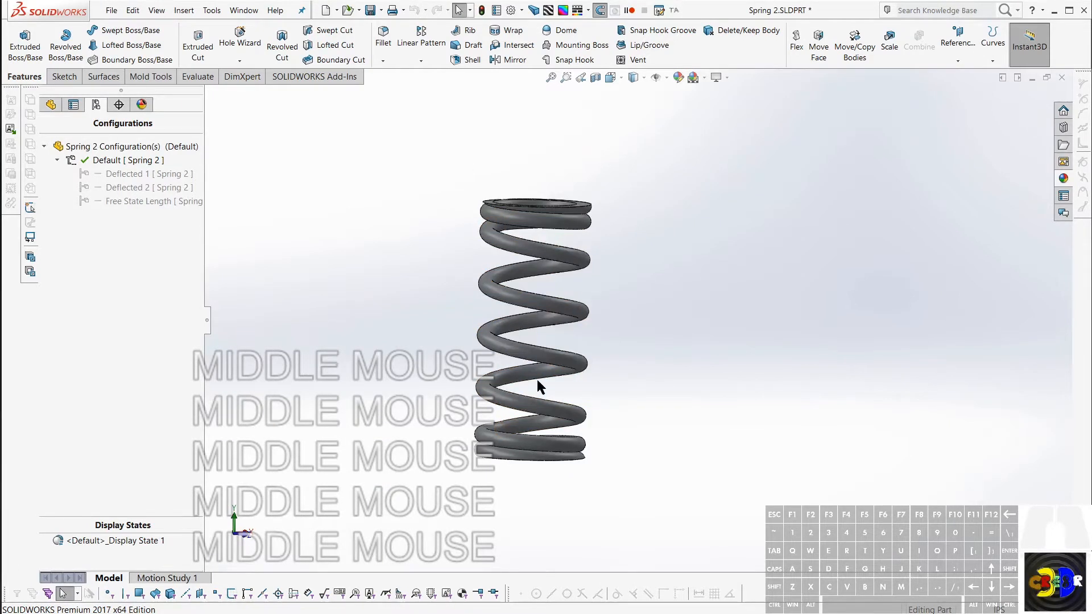
click(51, 104)
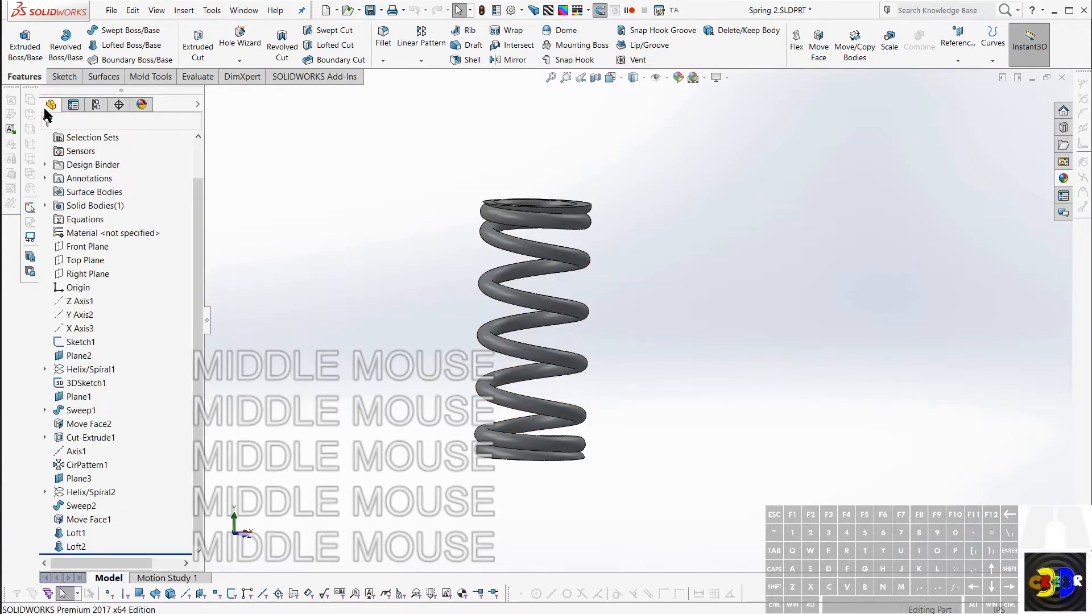
middle_click(367, 246)
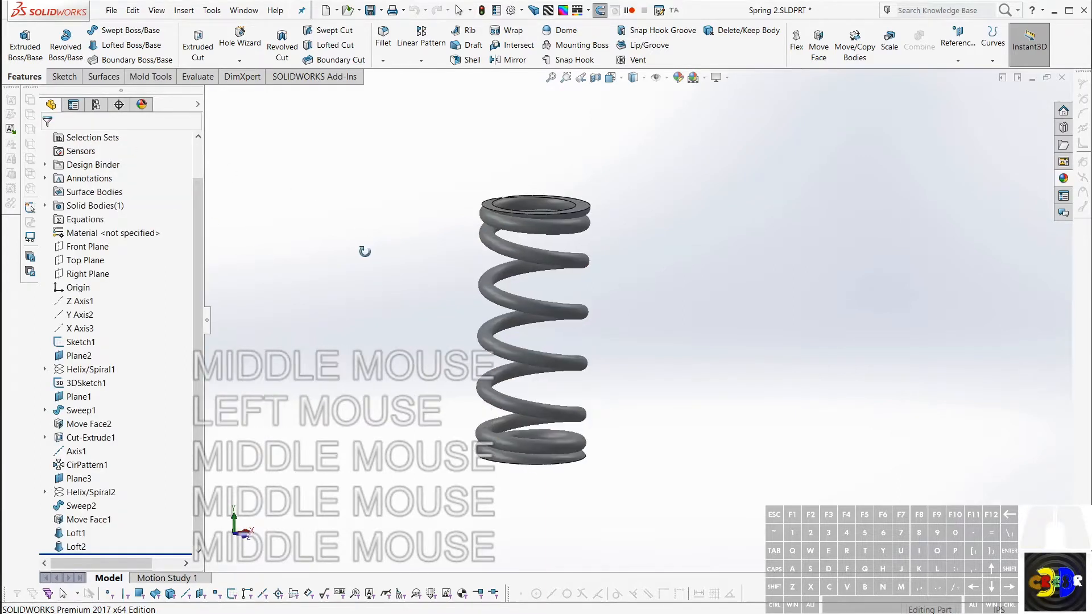
Examine Sketch1 with its dimensions on the spring model, leaving it unedited
click(81, 342)
mouse_move(399, 314)
middle_down()
mouse_move(305, 315)
mouse_move(330, 316)
middle_up()
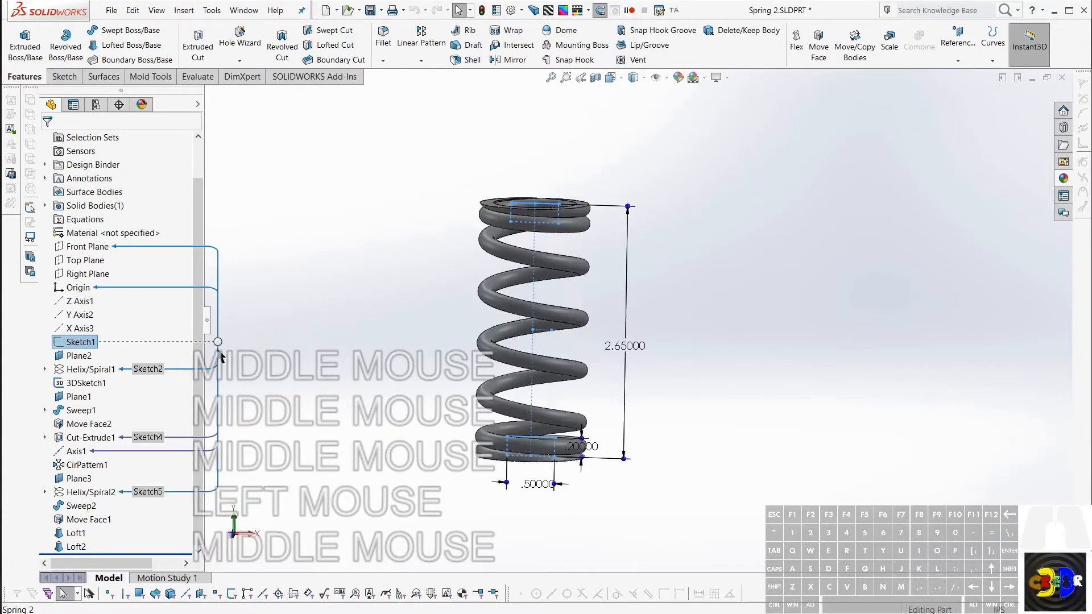
right_click(63, 344)
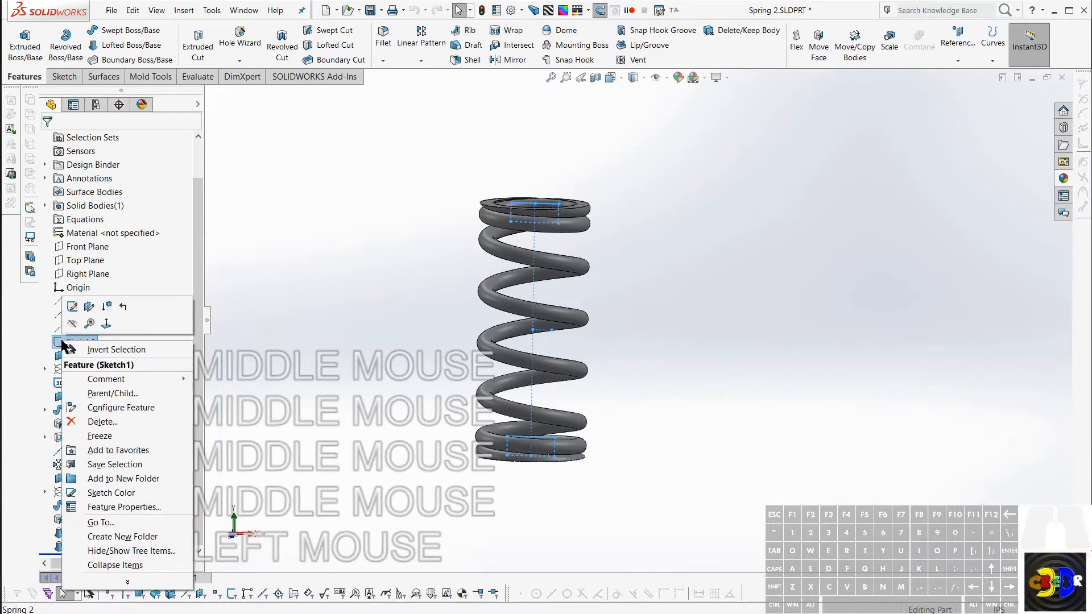
click(349, 287)
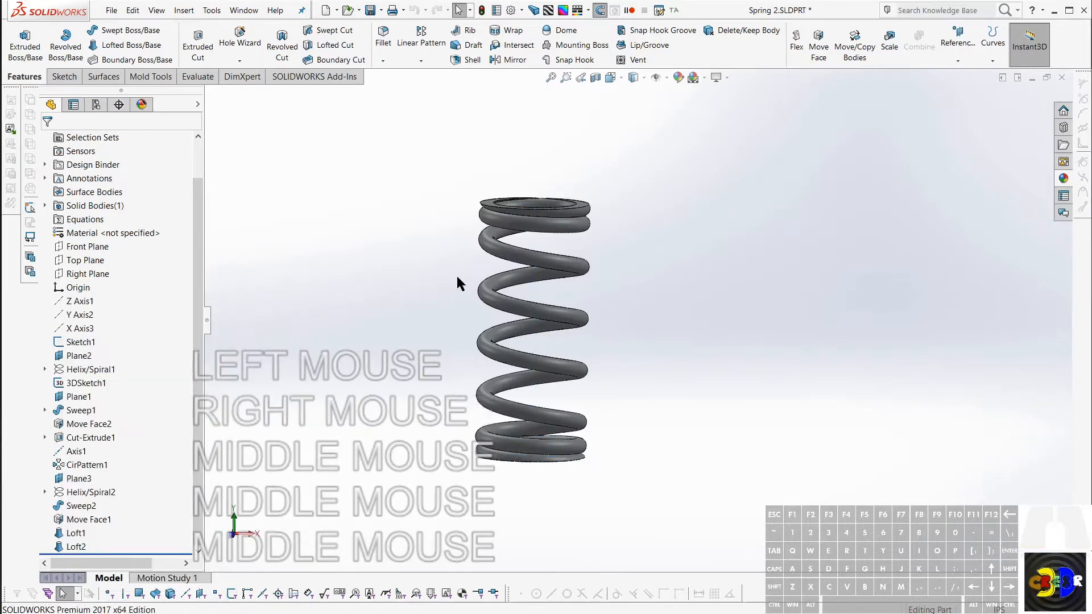
Save the part and duplicate the Spring 2.SLDPRT file within the 3DCre8r folder using the Save As file list
key(ctrl+s)
key(ctrl+s)
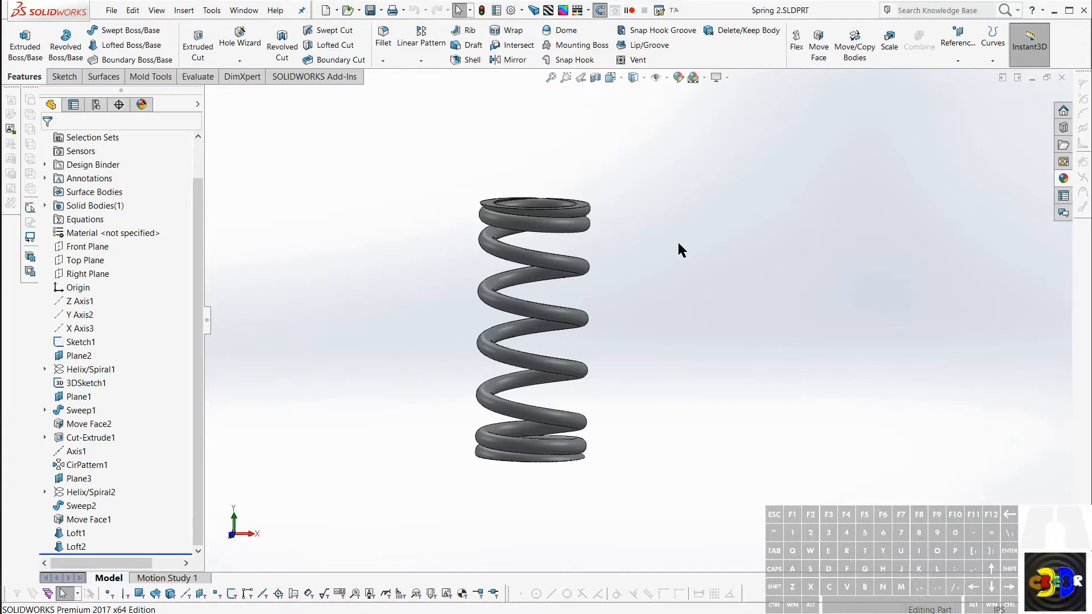
key(alt)
key(f)
key(a)
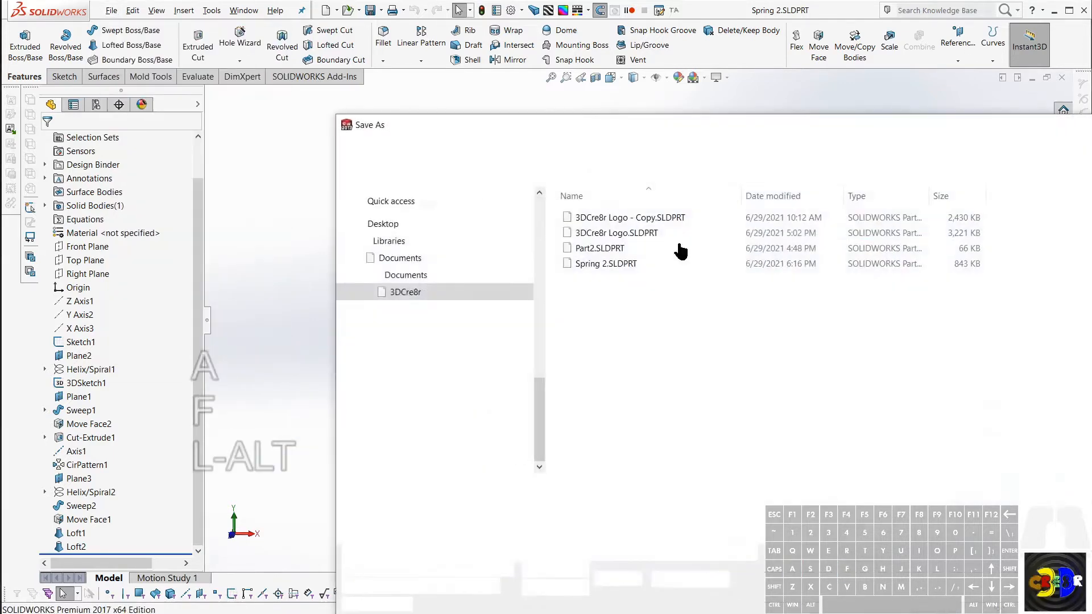
click(753, 196)
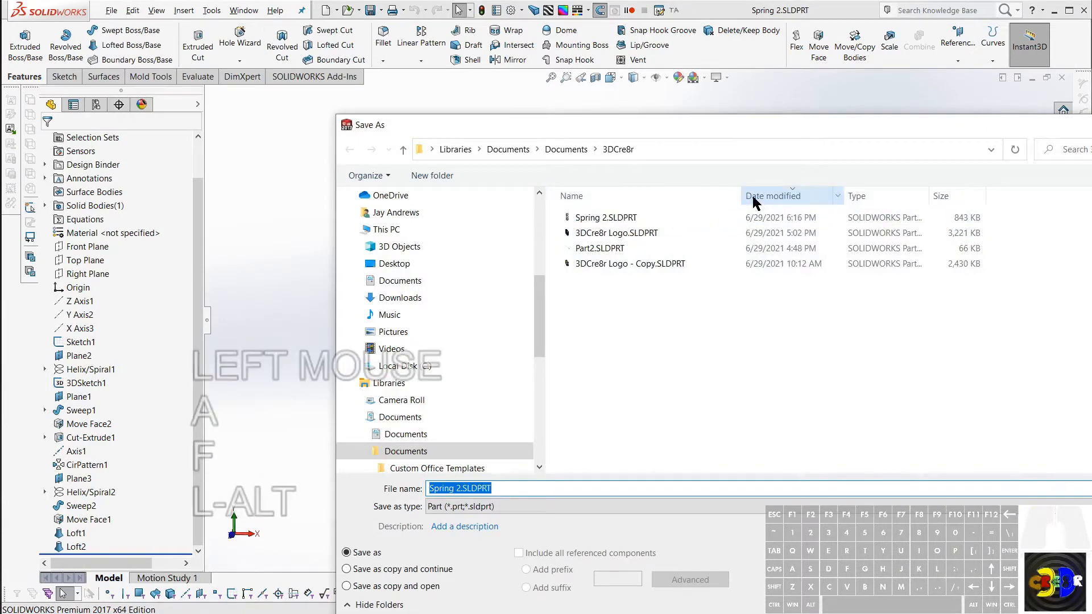
click(613, 219)
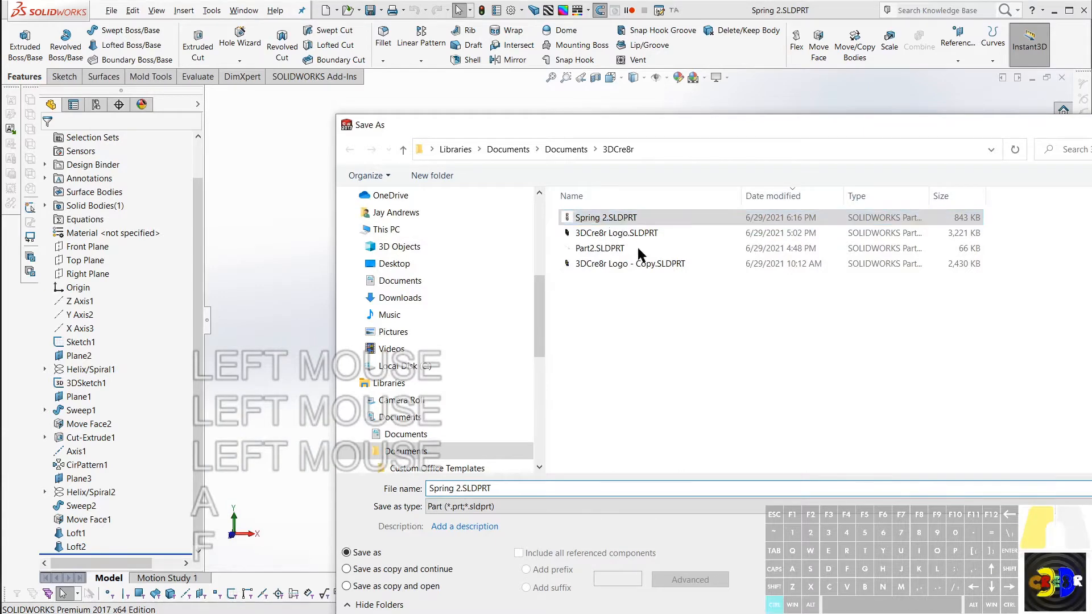
ctrl+drag(637, 247, 697, 319)
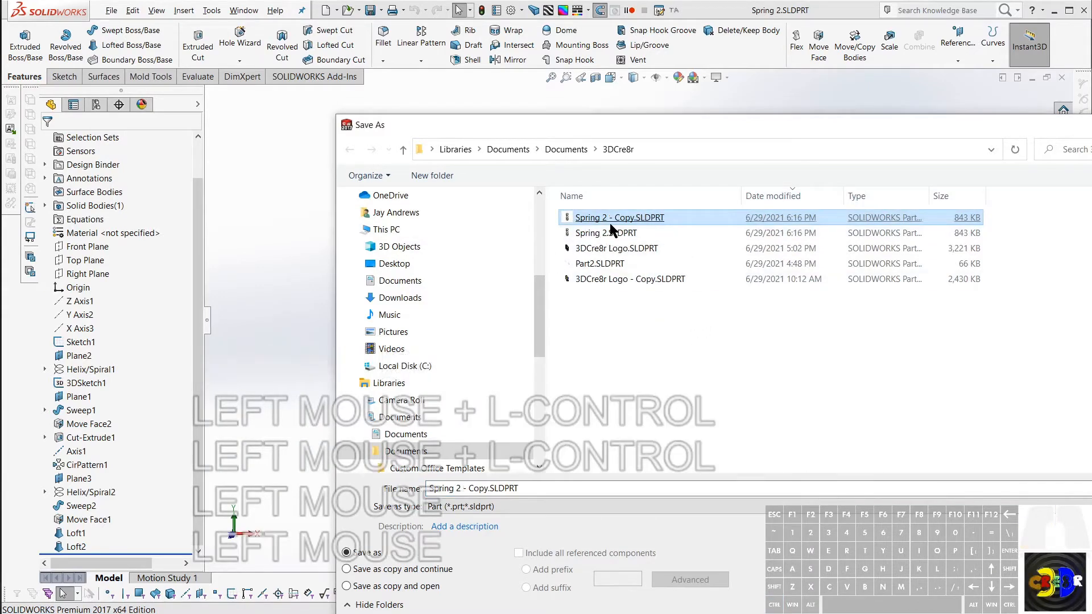
key(Escape)
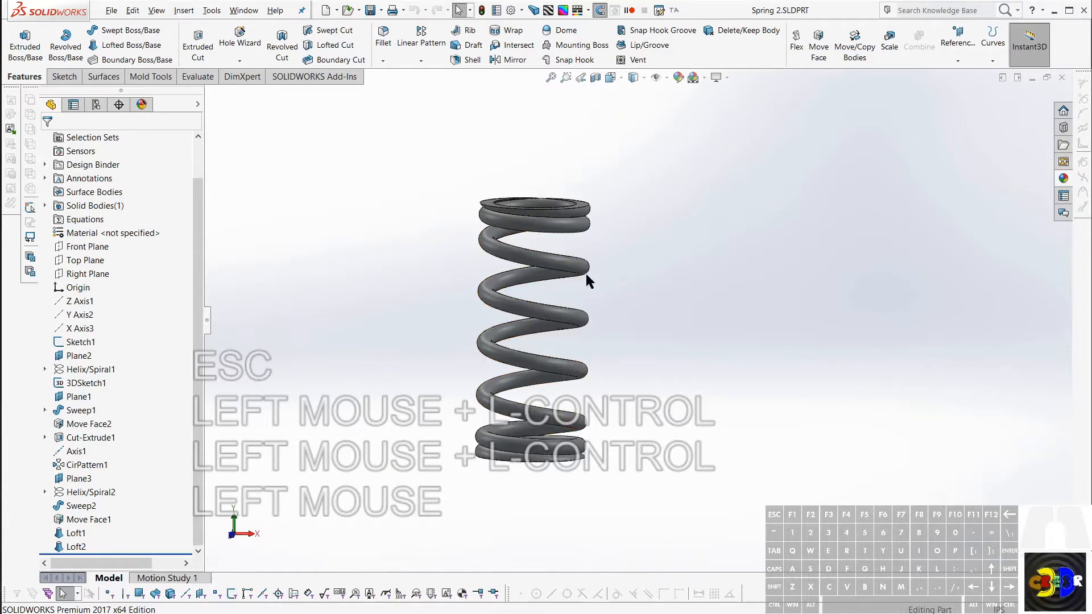
click(650, 243)
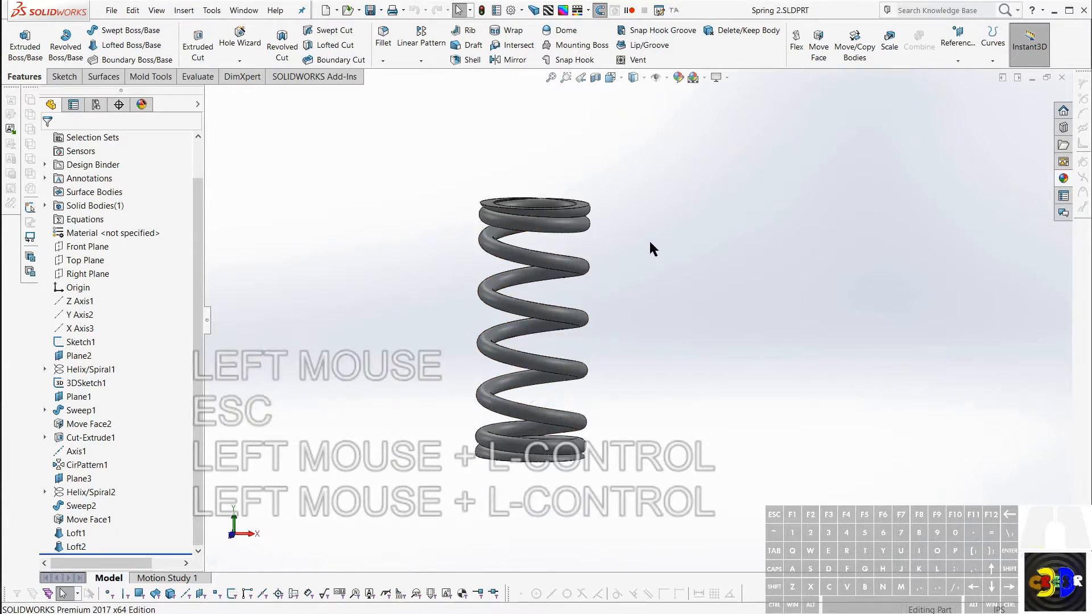
Bring up the part files in the 3DCre8r folder through the Open command and close the list without opening any
key(alt)
key(f)
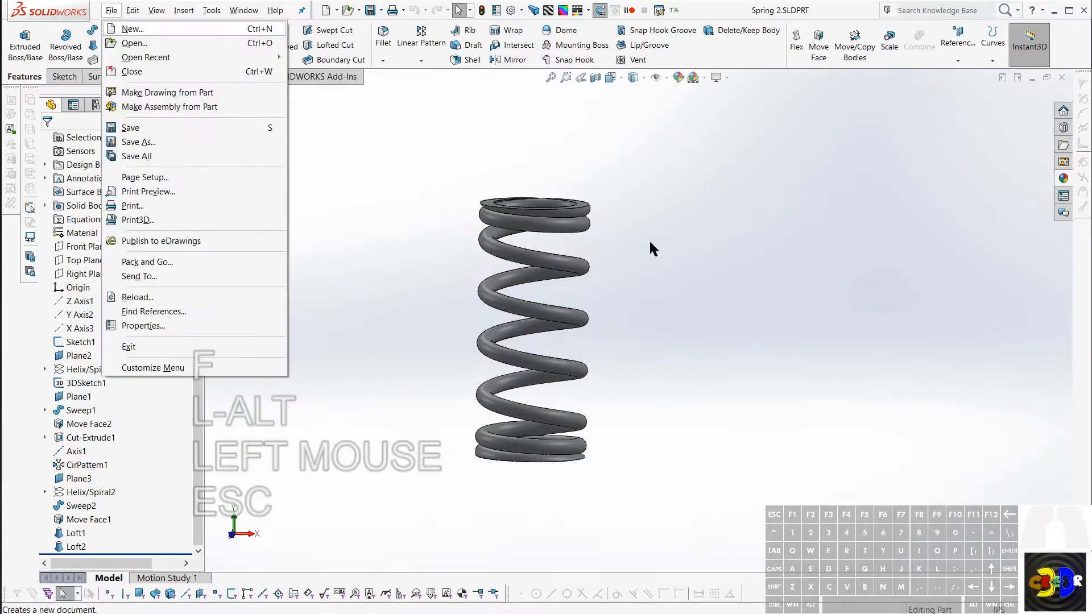
key(o)
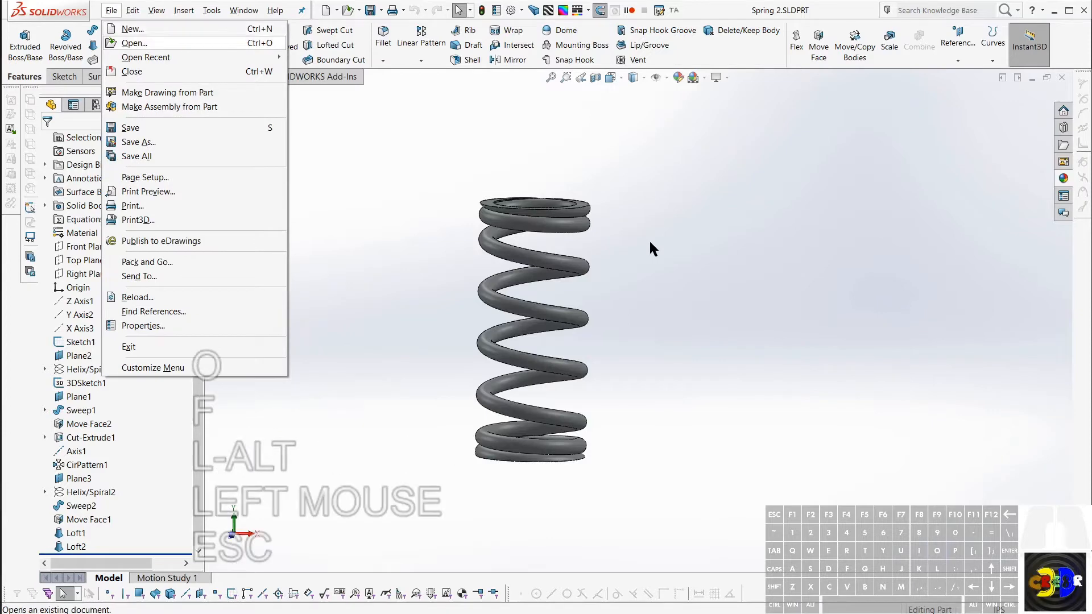
click(162, 42)
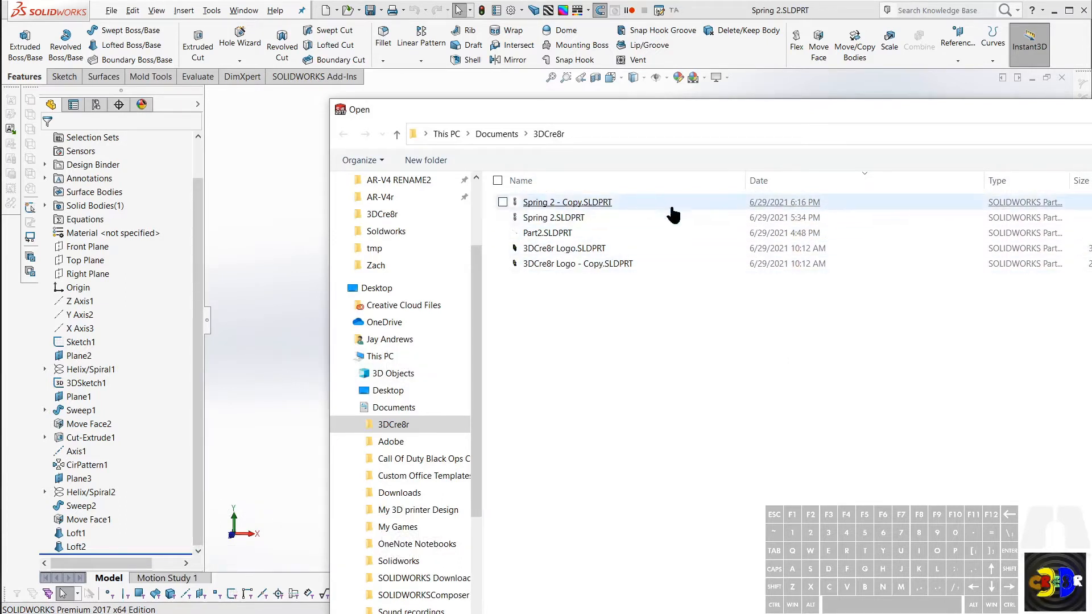
key(Escape)
Open Sketch1 for editing
middle_drag(735, 222, 707, 274)
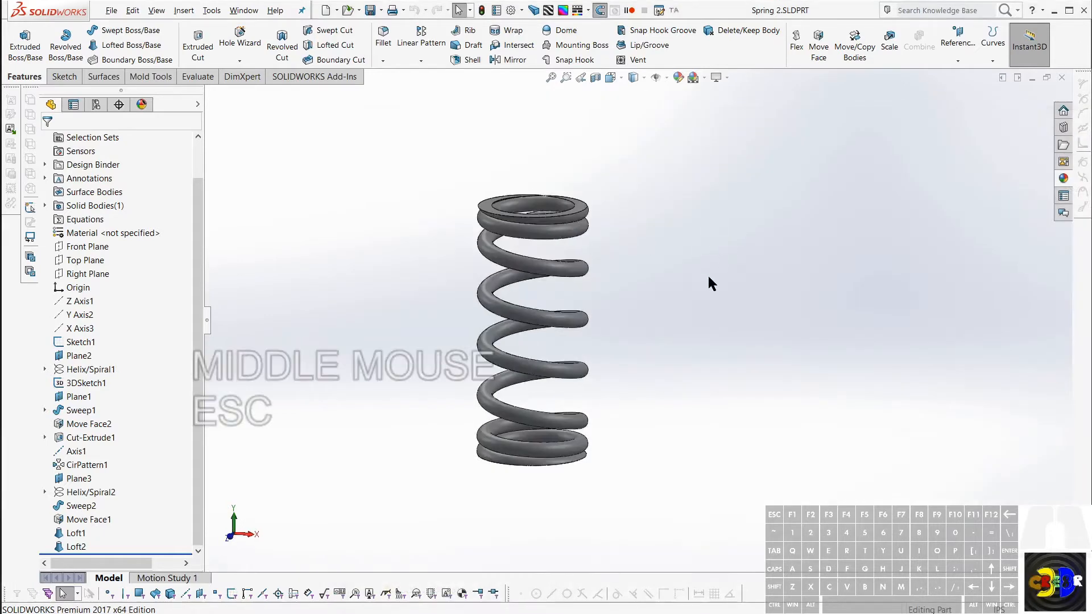
middle_drag(652, 333, 617, 315)
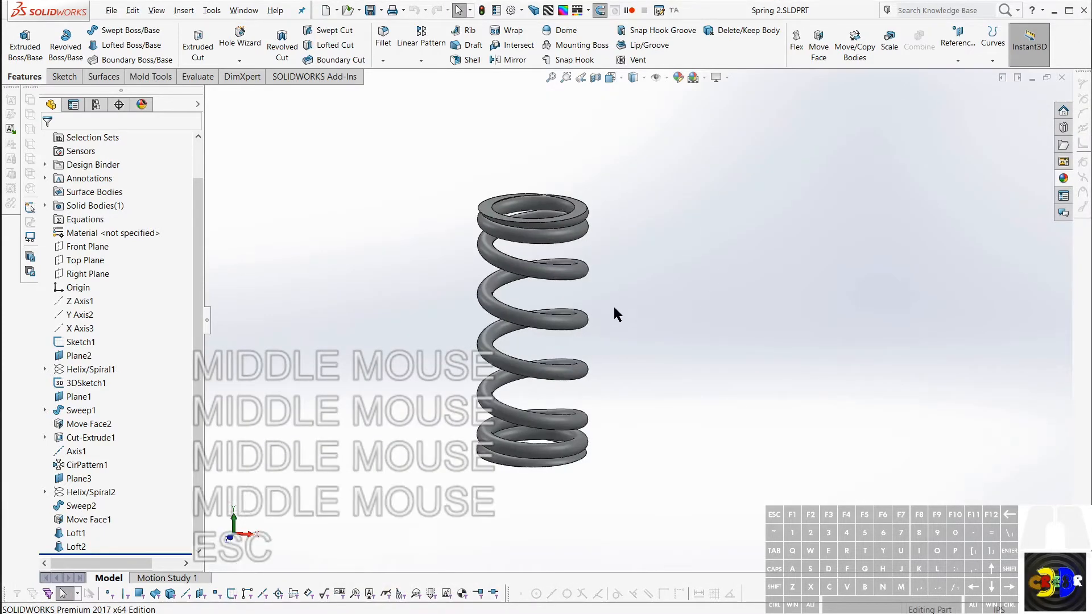
click(80, 342)
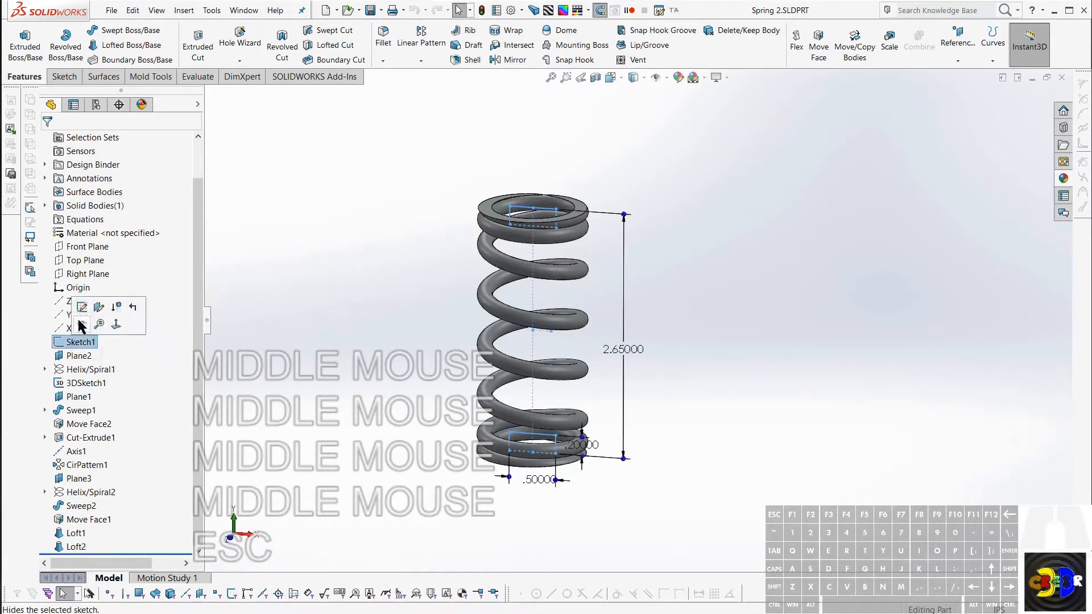
click(83, 312)
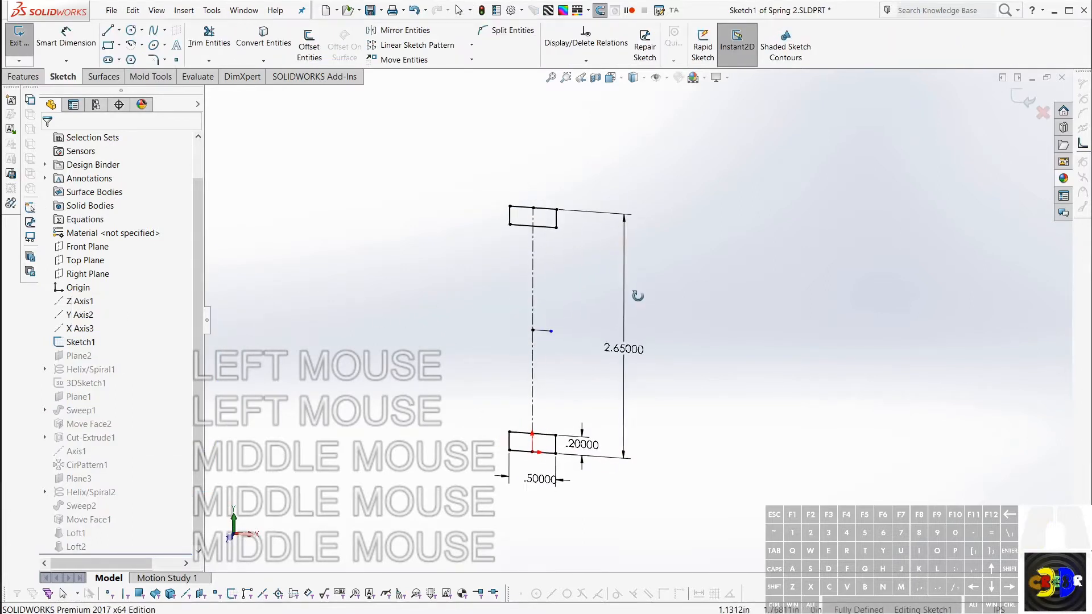
mouse_move(638, 292)
middle_down()
mouse_move(575, 263)
mouse_move(573, 244)
mouse_move(597, 215)
mouse_move(569, 244)
mouse_move(547, 231)
mouse_move(568, 301)
middle_up()
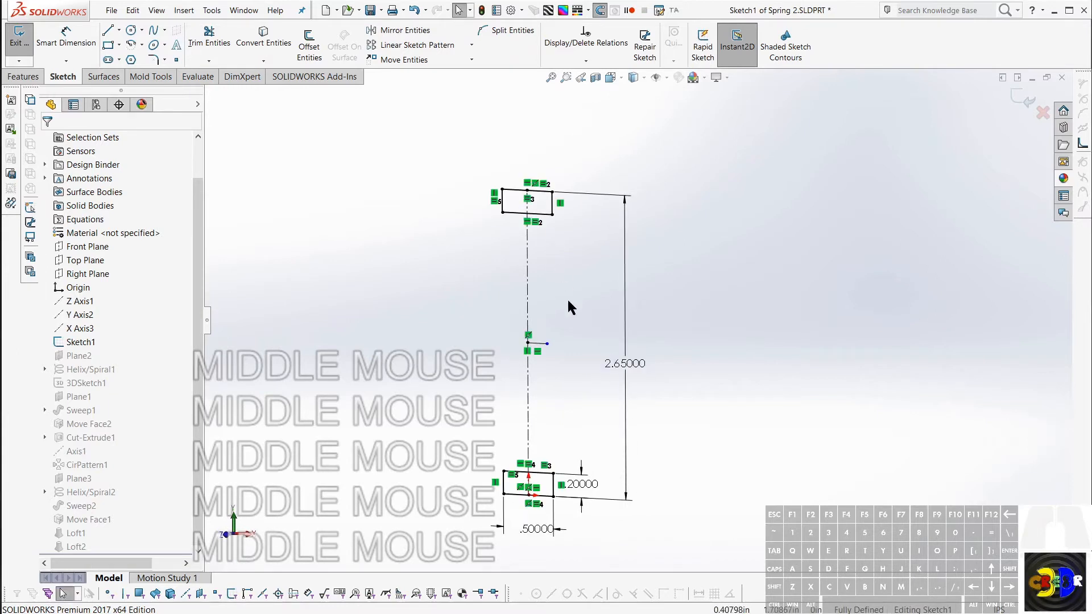
scroll(539, 220, up, 1)
Delete the horizontal and vertical relations from the edges of Sketch1's upper rectangle
click(524, 221)
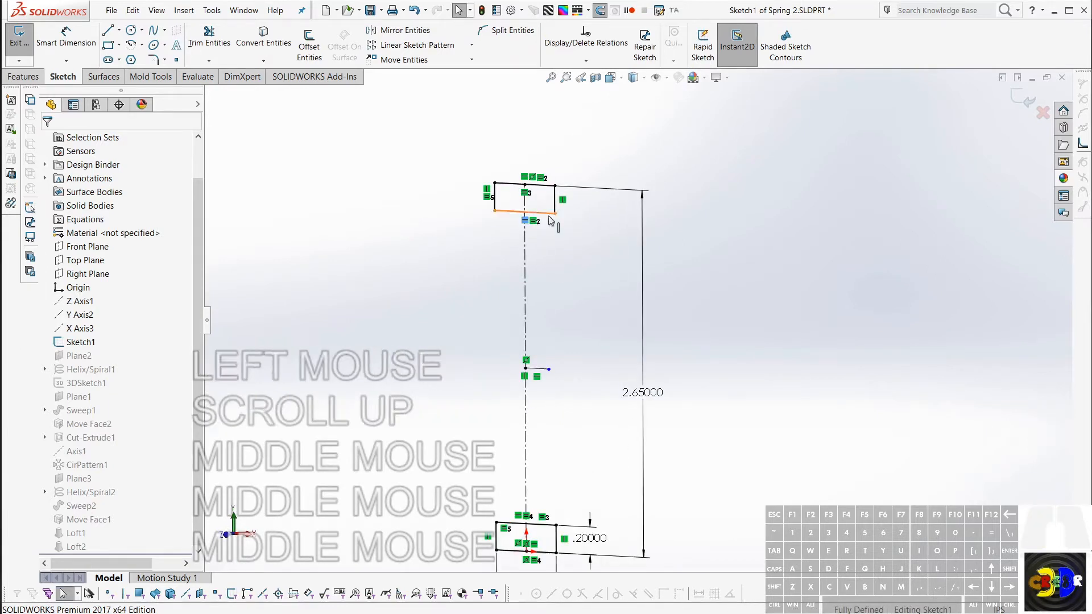
key(Delete)
click(562, 201)
key(Delete)
click(524, 177)
key(Delete)
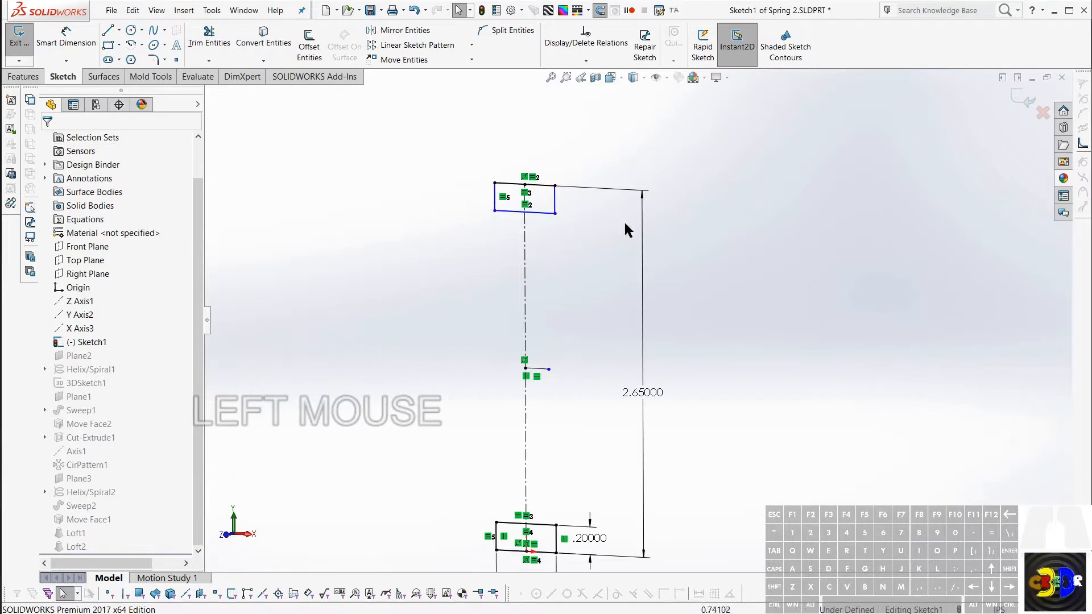
Delete the overall height dimension between the upper and lower rectangles
drag(640, 262, 679, 263)
click(679, 263)
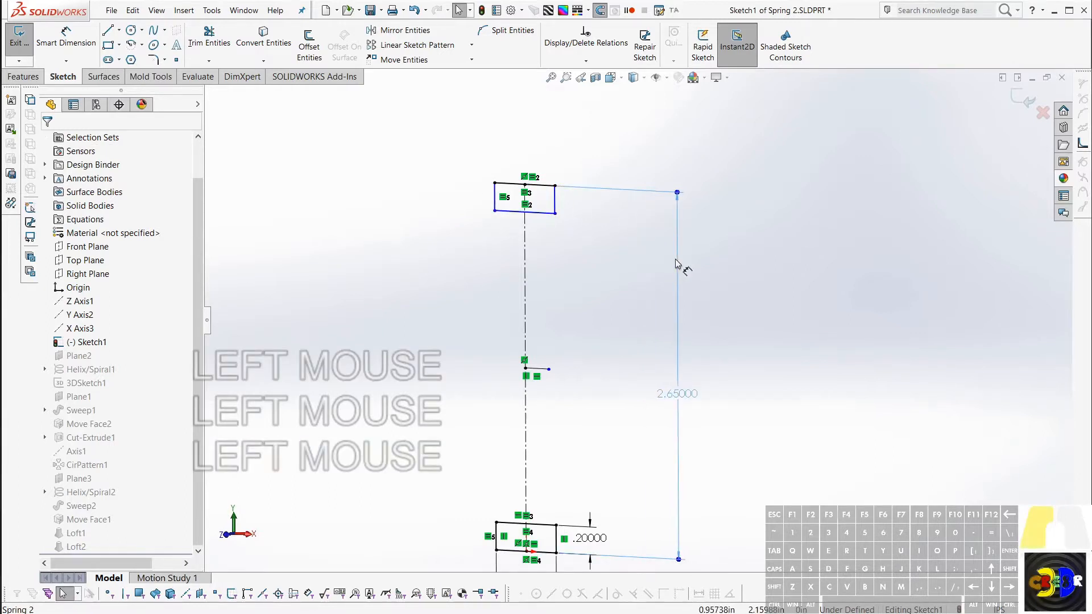
click(677, 263)
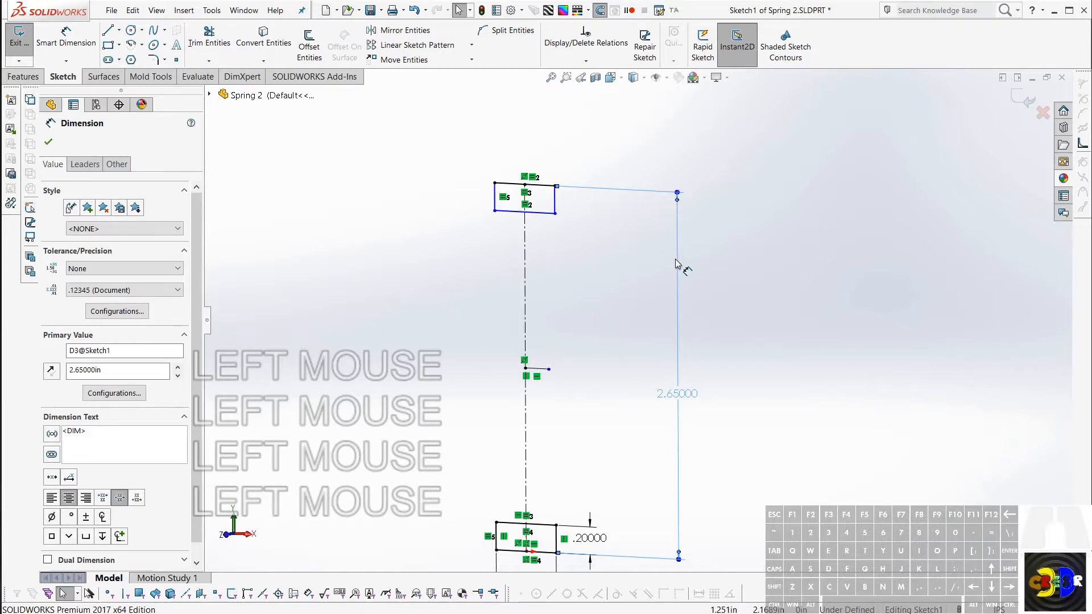
key(Delete)
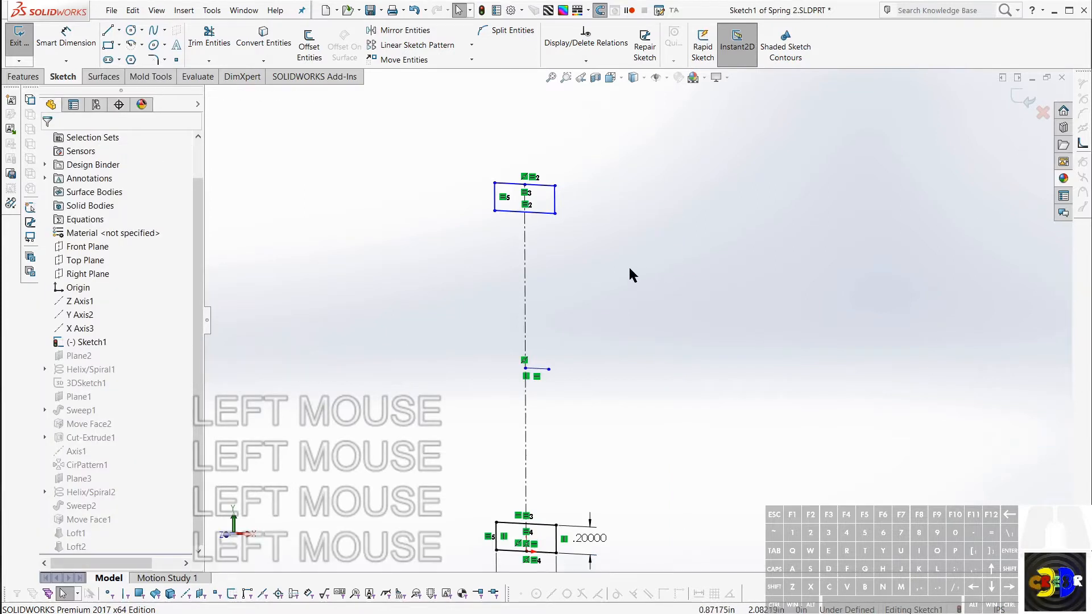
key(Escape)
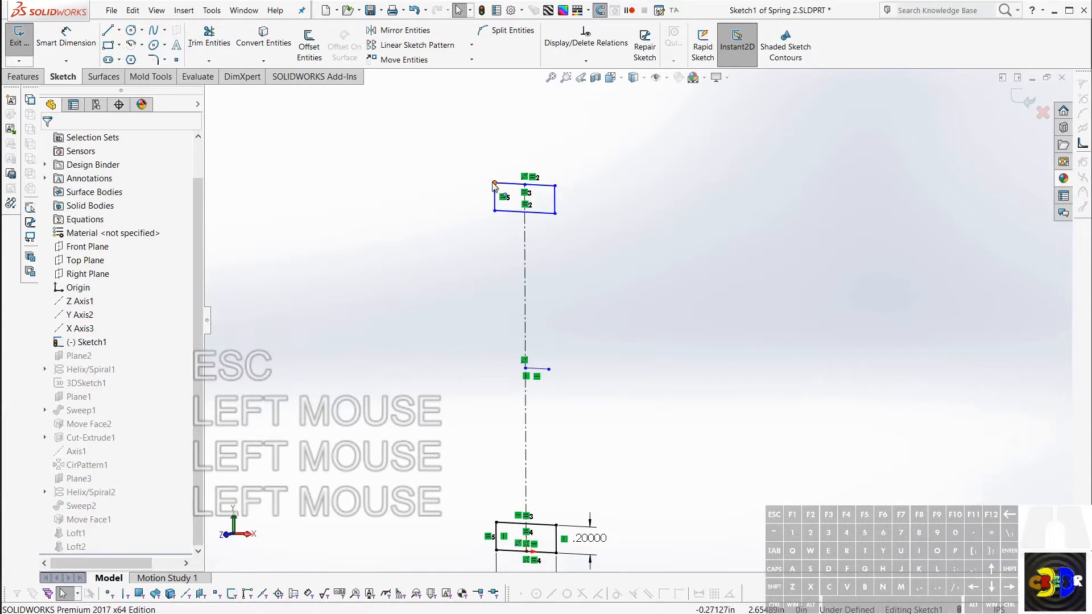
Delete the vertical construction centerline joining the two rectangles, accepting the loss of its external references
click(526, 261)
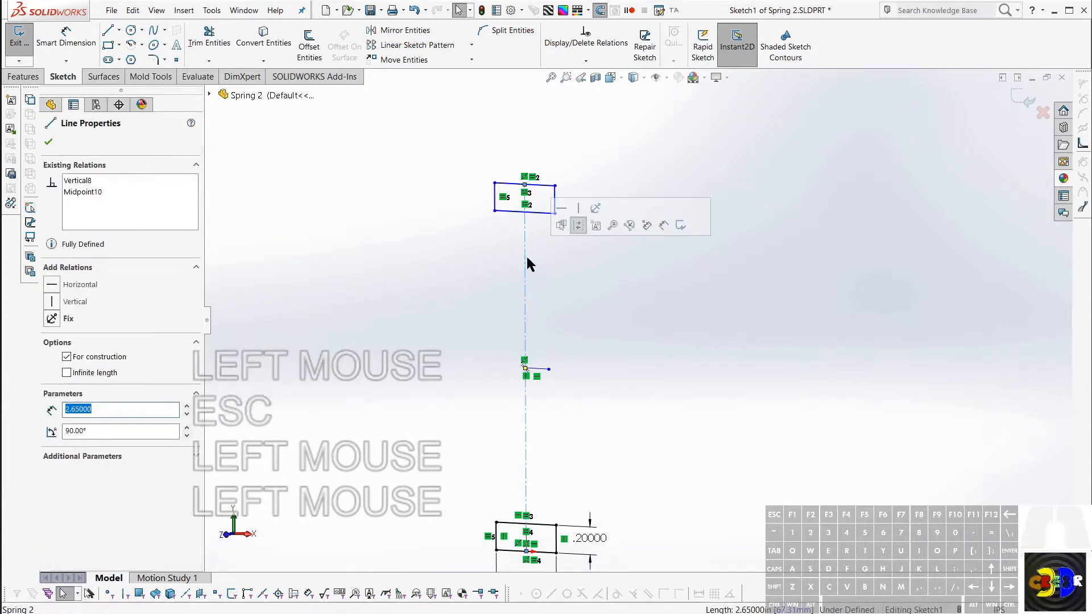
key(Delete)
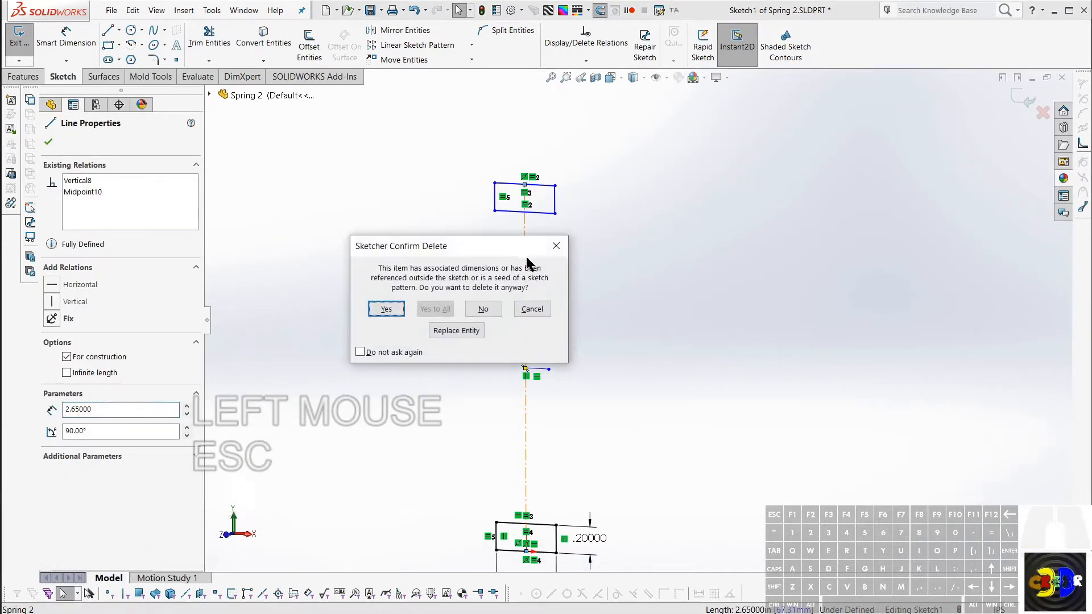
key(space)
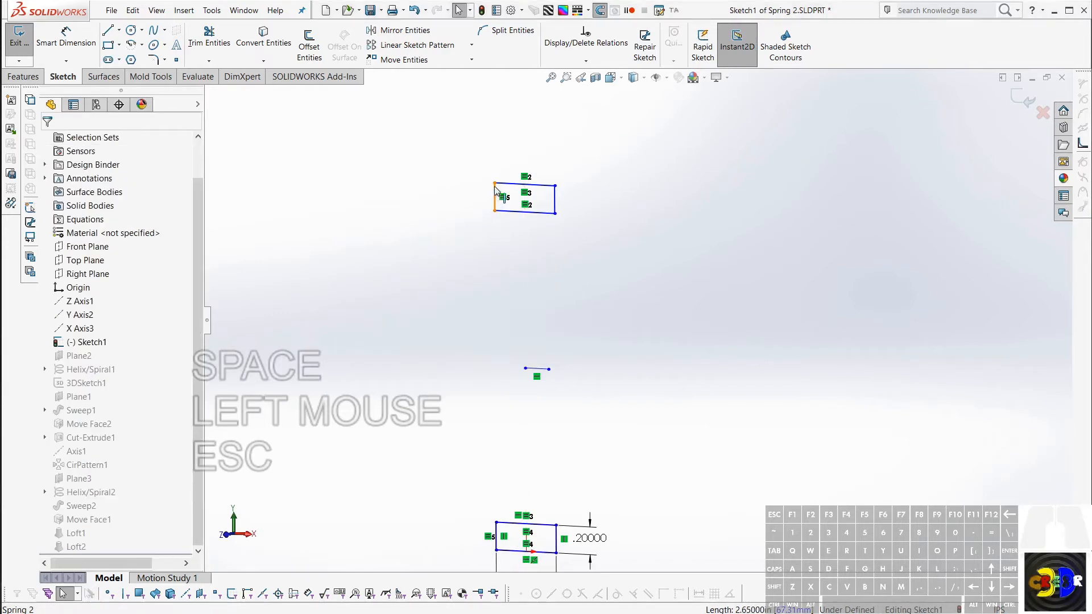
Skew the upper rectangle by moving its upper-left corner downward and outward, and make its two short sides parallel
drag(495, 184, 480, 201)
key(Escape)
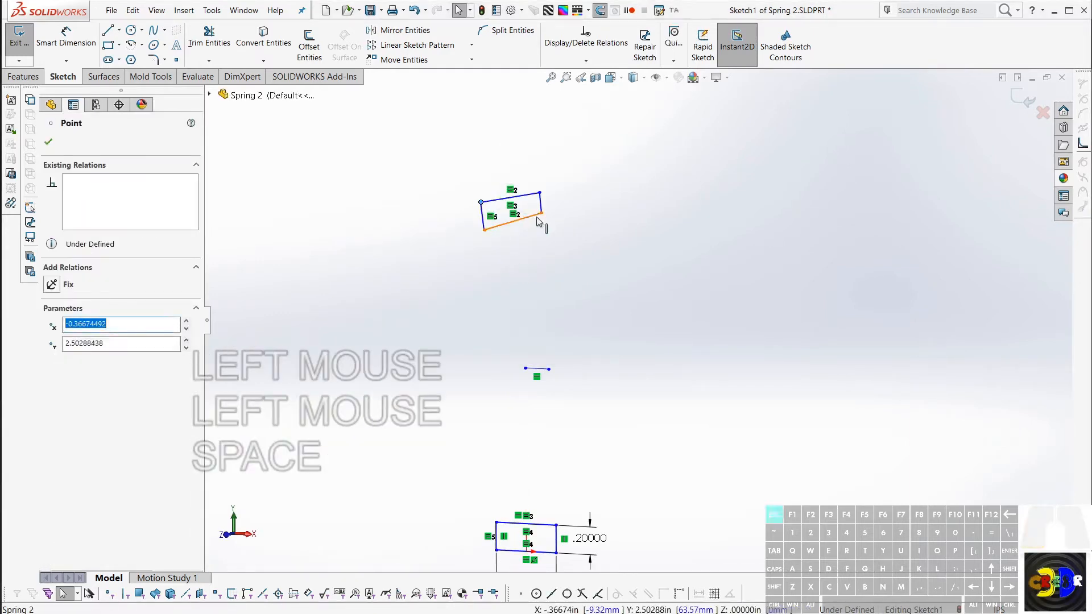
scroll(546, 219, up, 2)
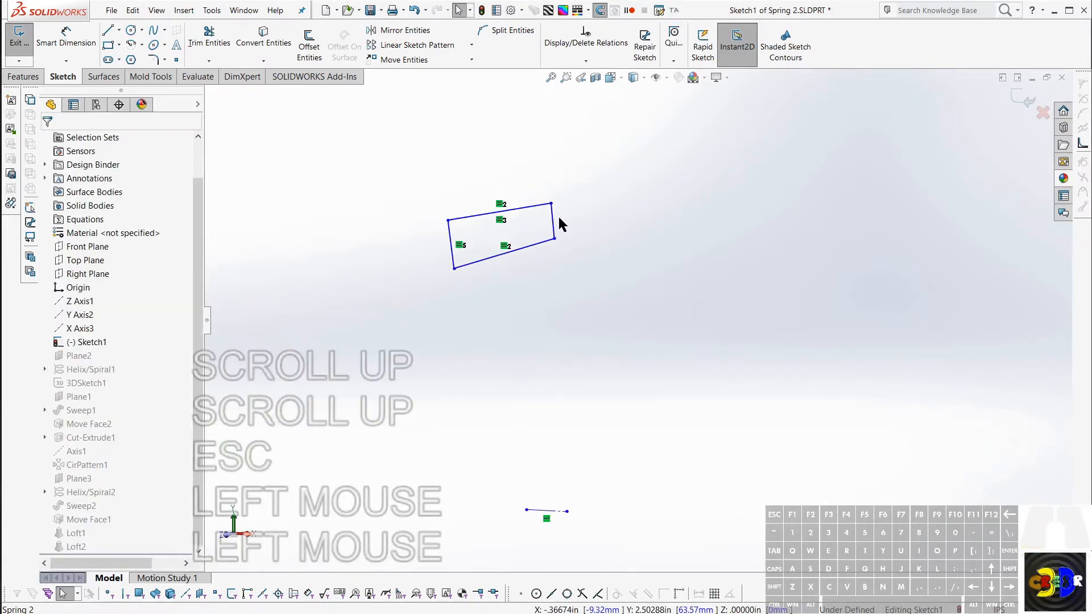
click(553, 220)
ctrl+click(450, 242)
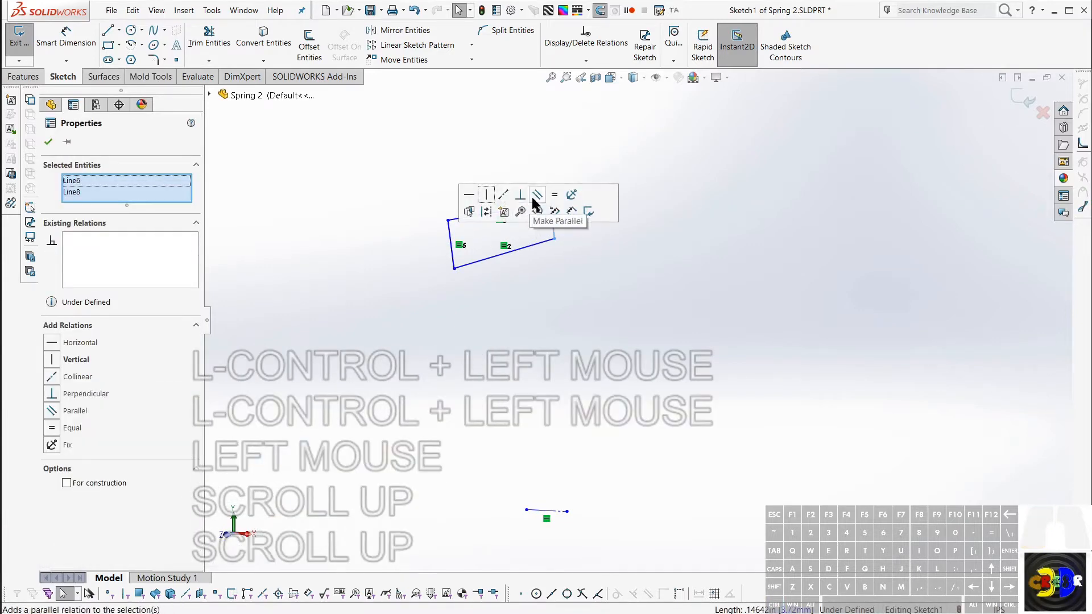
click(537, 201)
key(Escape)
Make the adjacent sides of Sketch1's upper rectangle perpendicular to each other at its corners
click(558, 187)
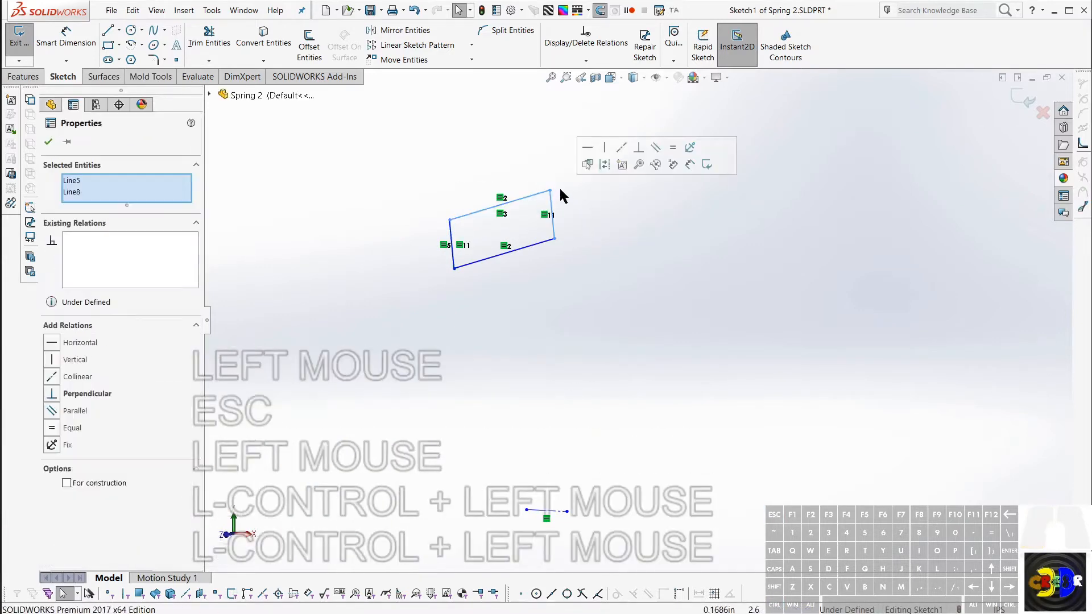
click(639, 148)
click(494, 190)
drag(487, 188, 429, 240)
click(541, 174)
drag(588, 279, 537, 232)
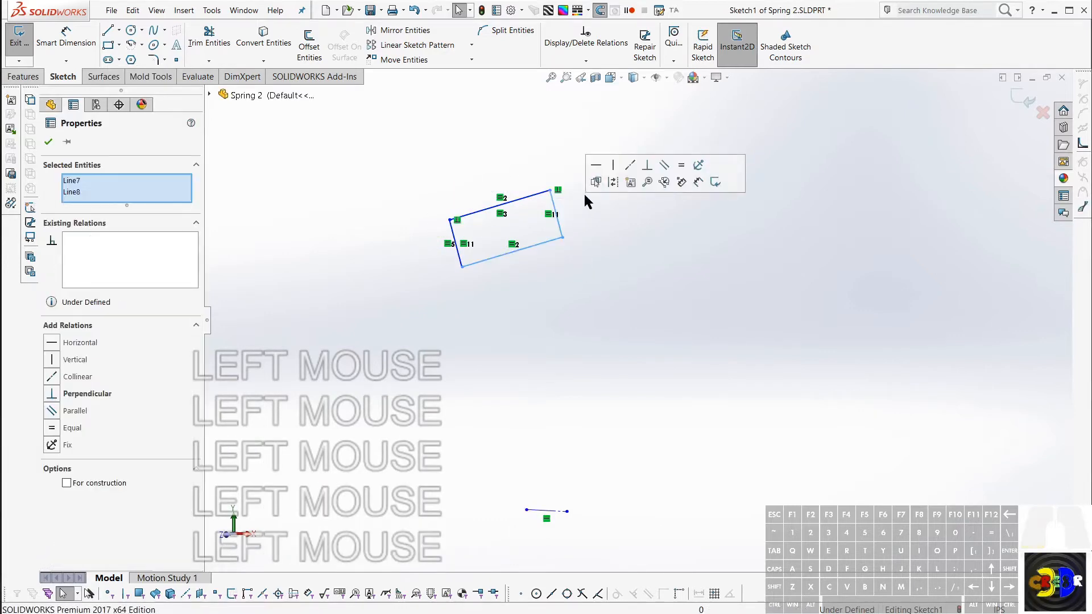
click(647, 165)
drag(517, 288, 423, 237)
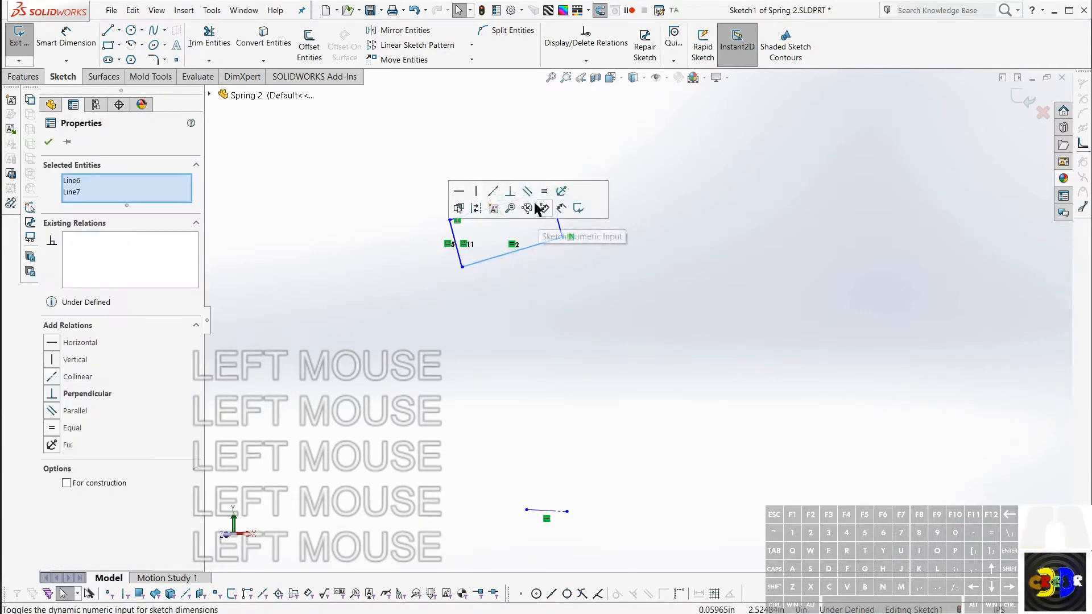
click(510, 191)
key(Escape)
Move the tilted upper rectangle slightly down and to the left by its lower-left corner
scroll(585, 330, up, 3)
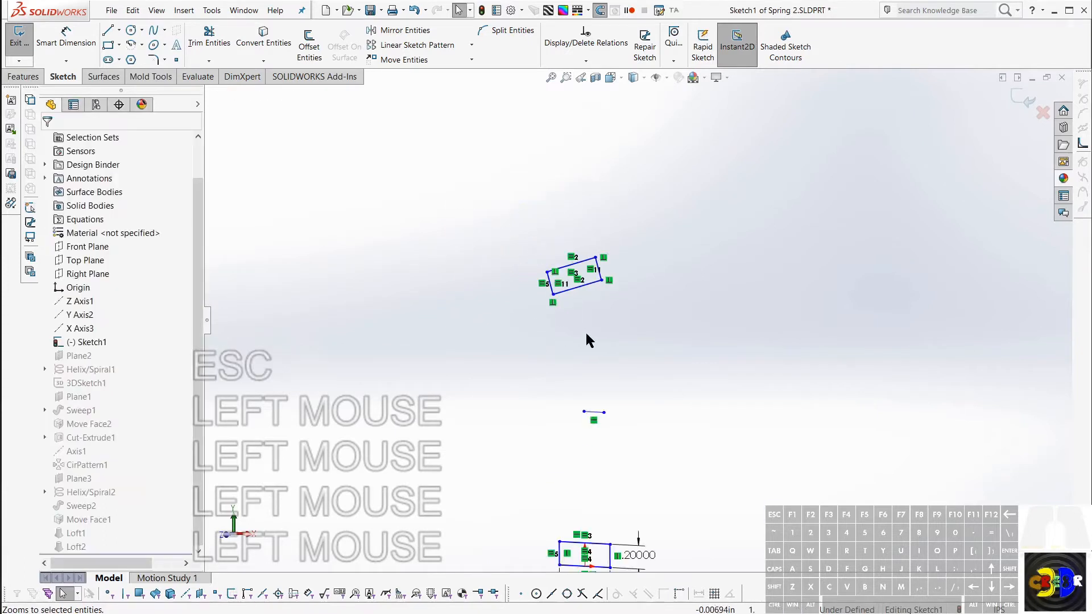
key(Escape)
click(552, 296)
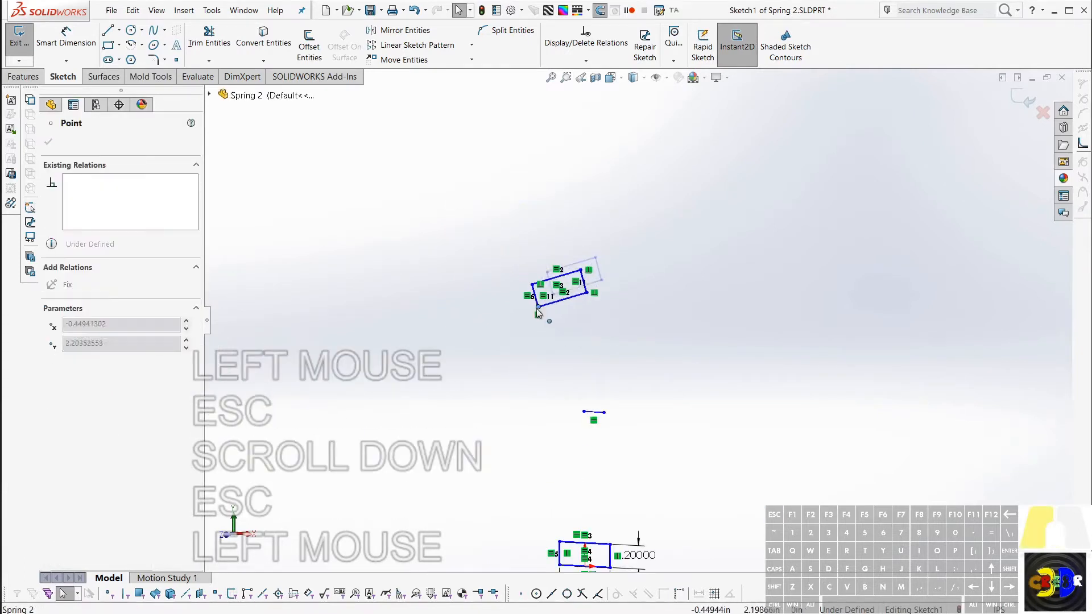
drag(552, 296, 524, 319)
click(576, 429)
Sketch a vertical construction line about 0.73 in long downward from the midpoint of the lower rectangle's bottom edge
scroll(586, 455, down, 2)
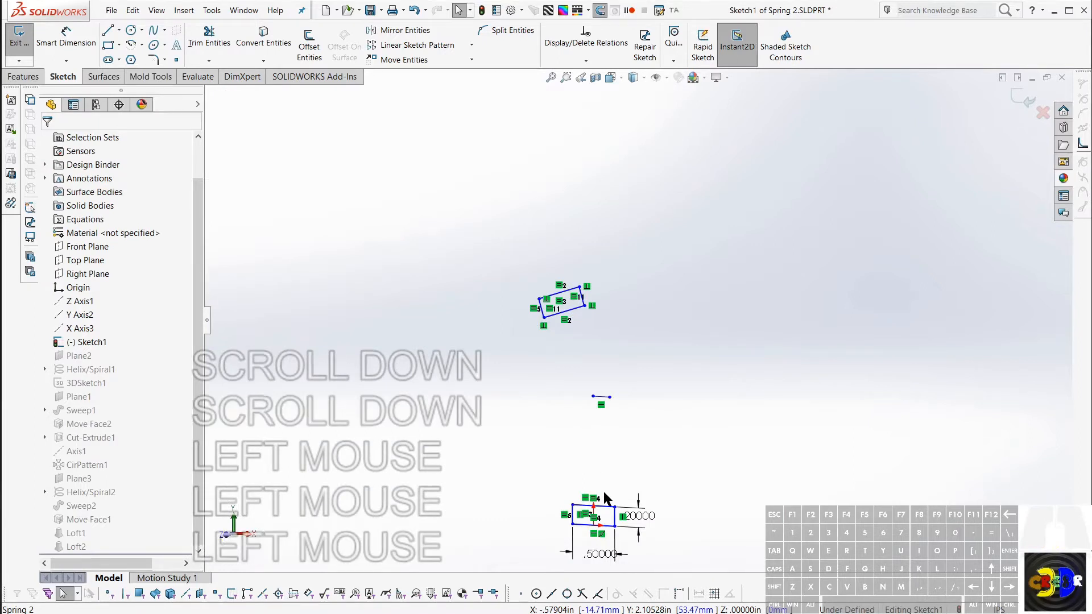
key(alt+l)
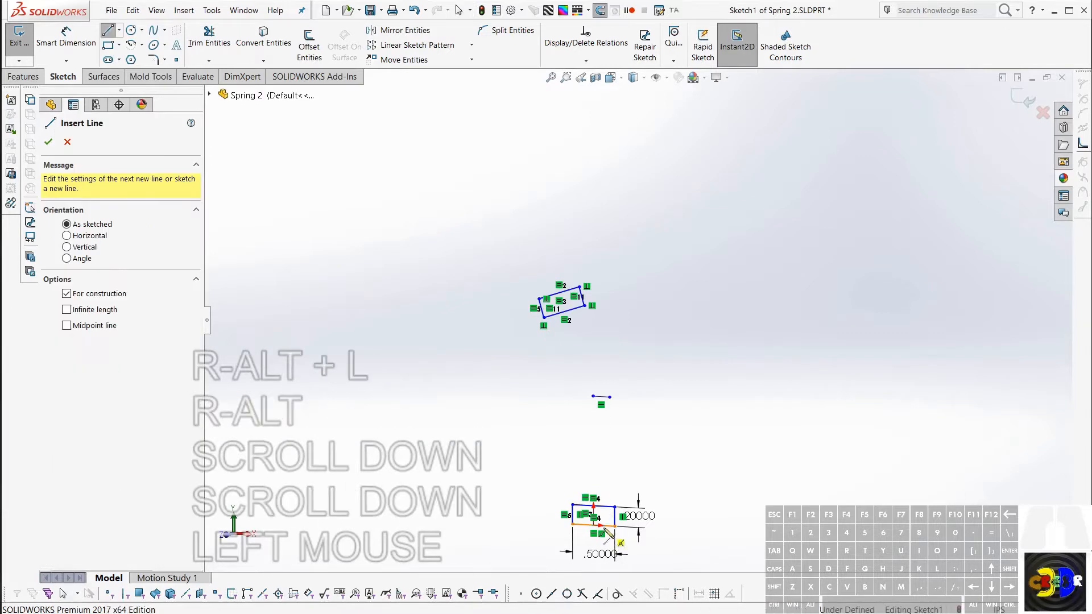
click(594, 525)
click(602, 558)
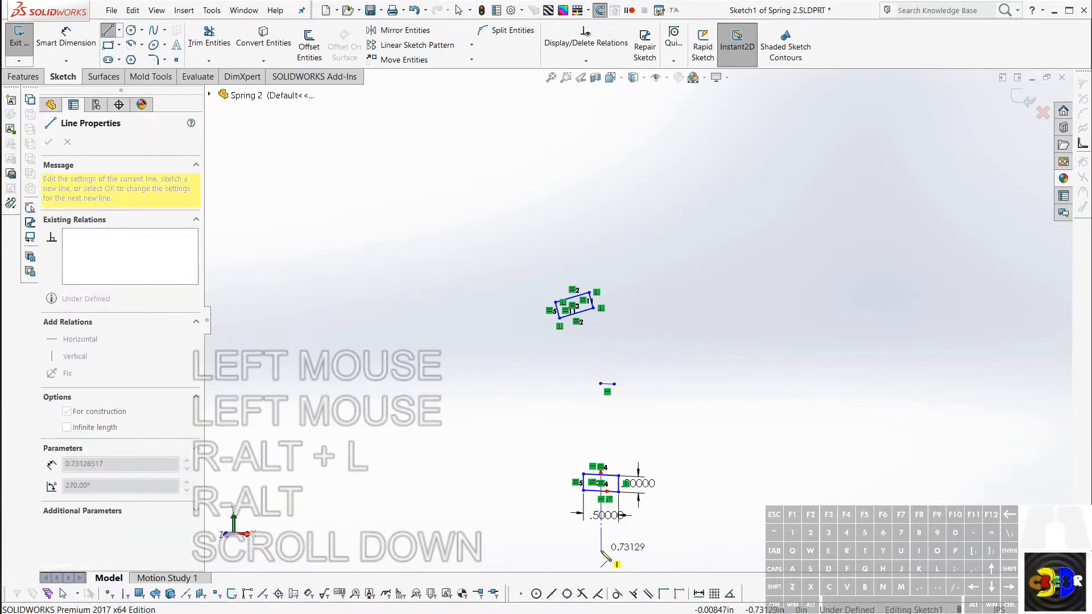
key(Escape)
Draw a tangent arc from the upper end of the vertical construction line, curving up and left toward the upper rectangle
scroll(615, 472, up, 3)
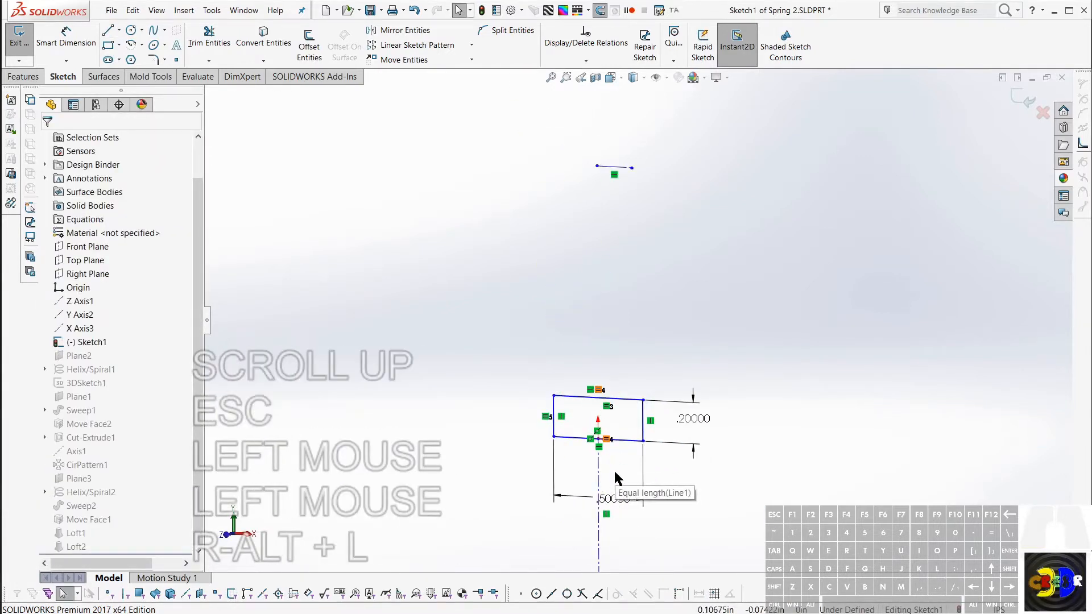
key(alt+a)
key(alt+a)
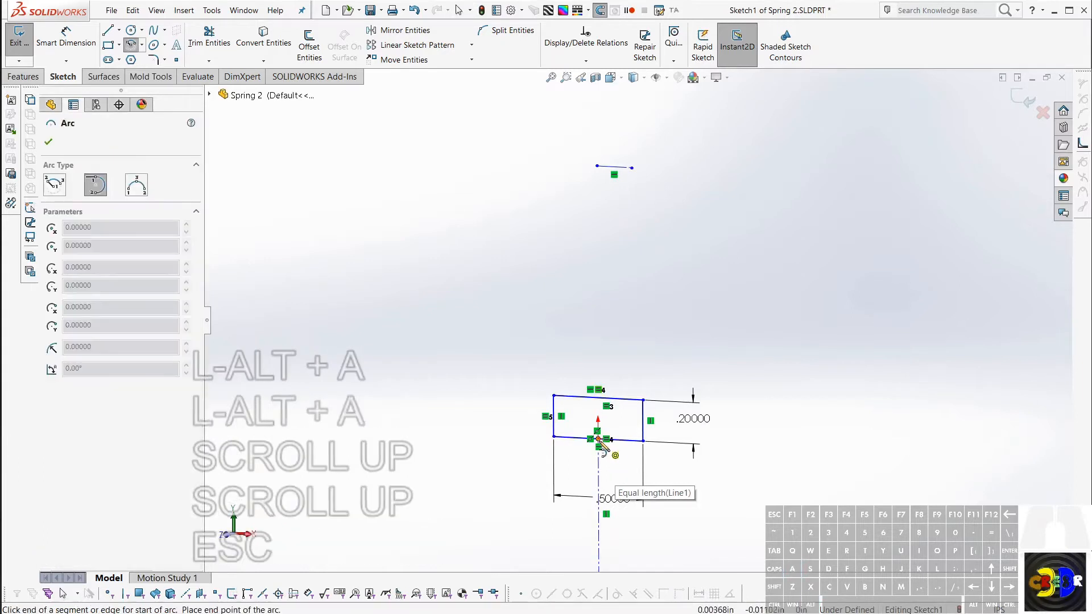
click(598, 439)
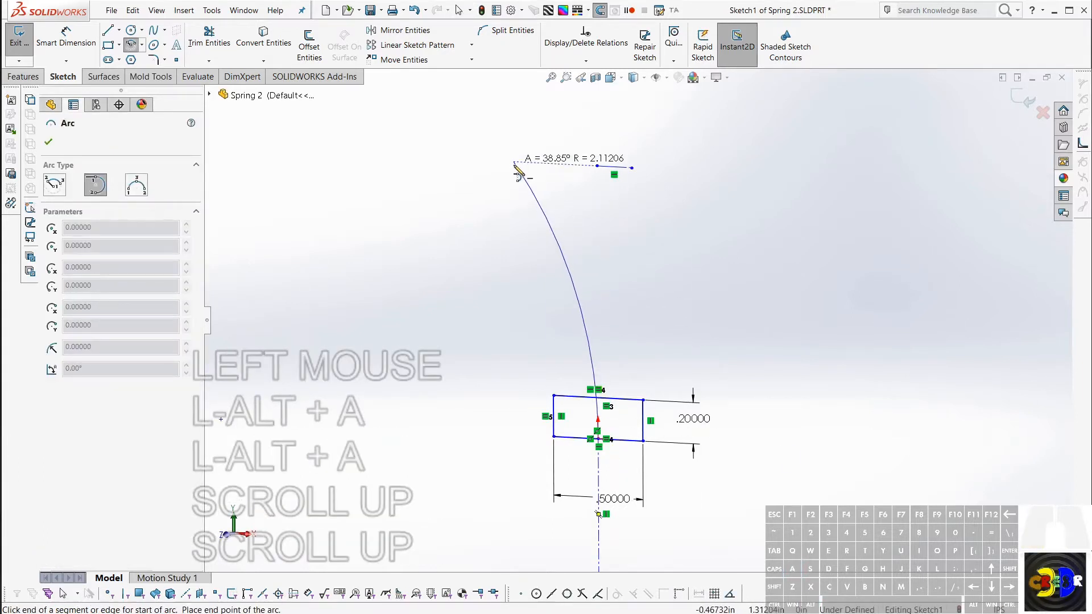
scroll(523, 168, down, 2)
scroll(540, 174, up, 1)
click(533, 159)
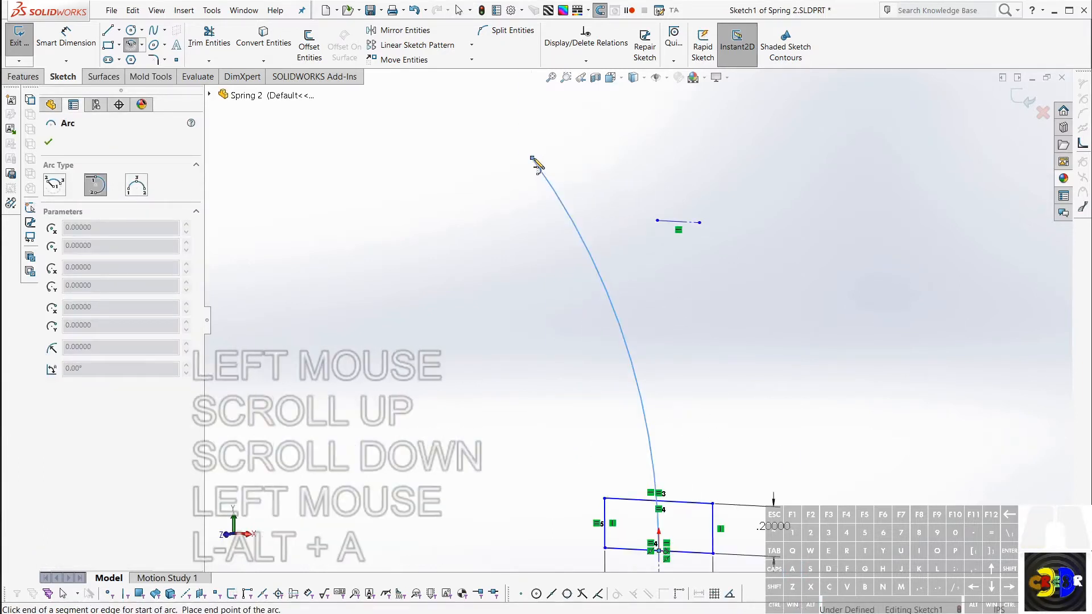
click(533, 159)
scroll(535, 162, up, 4)
scroll(538, 160, down, 3)
key(Escape)
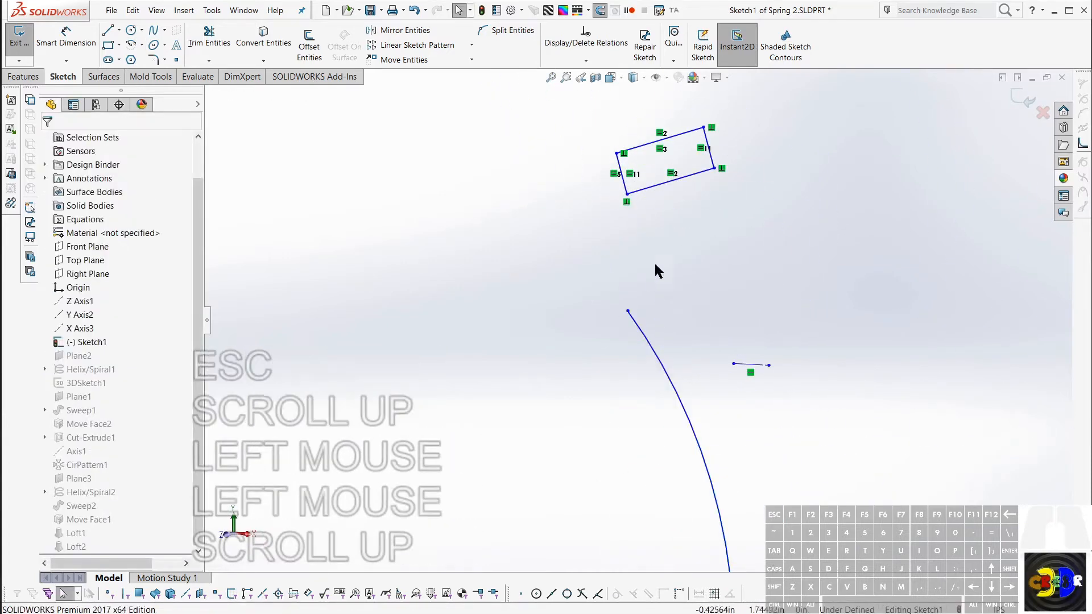
Attach the arc's free end to the midpoint of the upper rectangle's top edge
drag(628, 312, 660, 141)
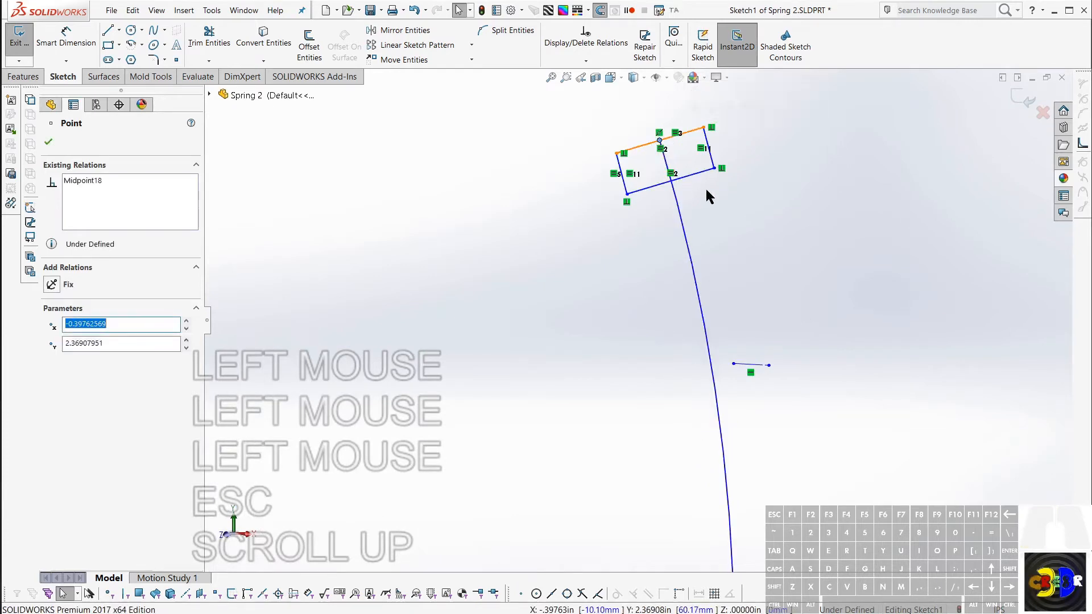
scroll(713, 203, up, 2)
scroll(713, 203, down, 2)
key(Escape)
Sketch a construction line about 0.37 in long outward from the midpoint of the upper rectangle's top edge
key(alt+l)
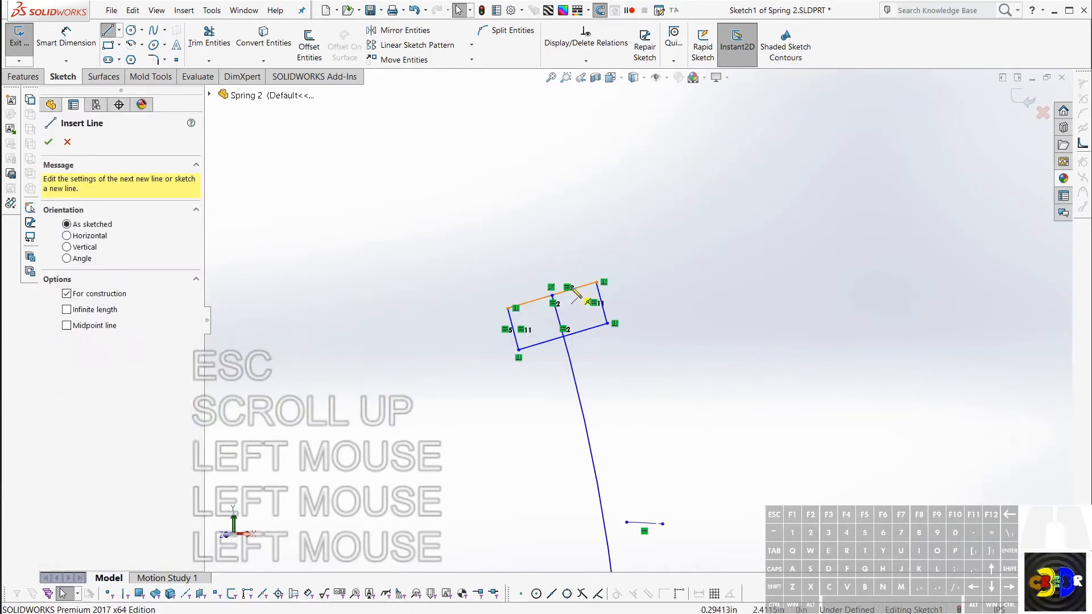
click(552, 295)
click(532, 217)
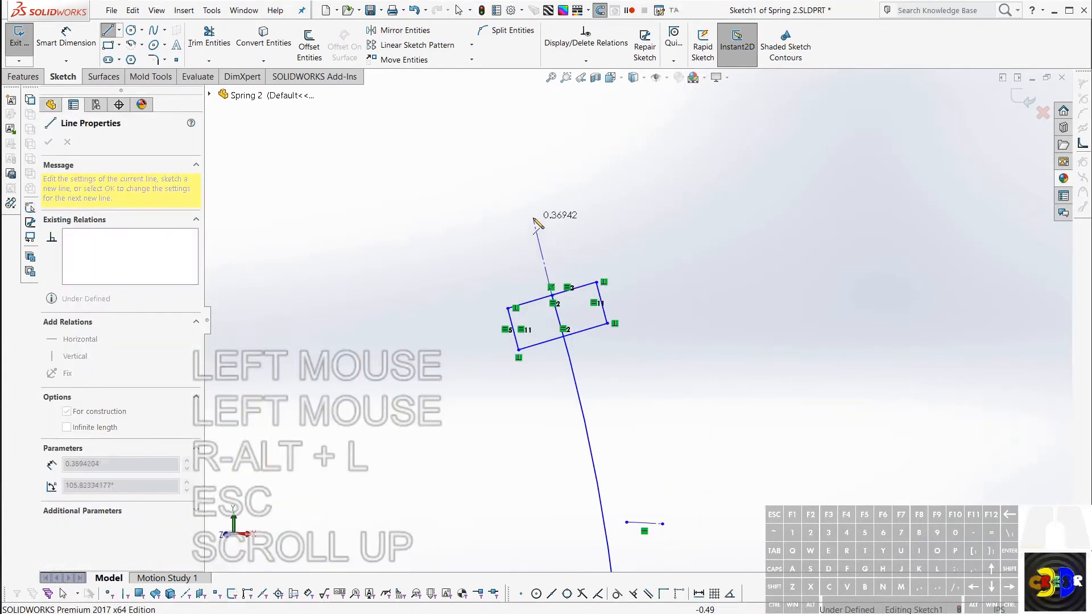
click(533, 218)
key(Escape)
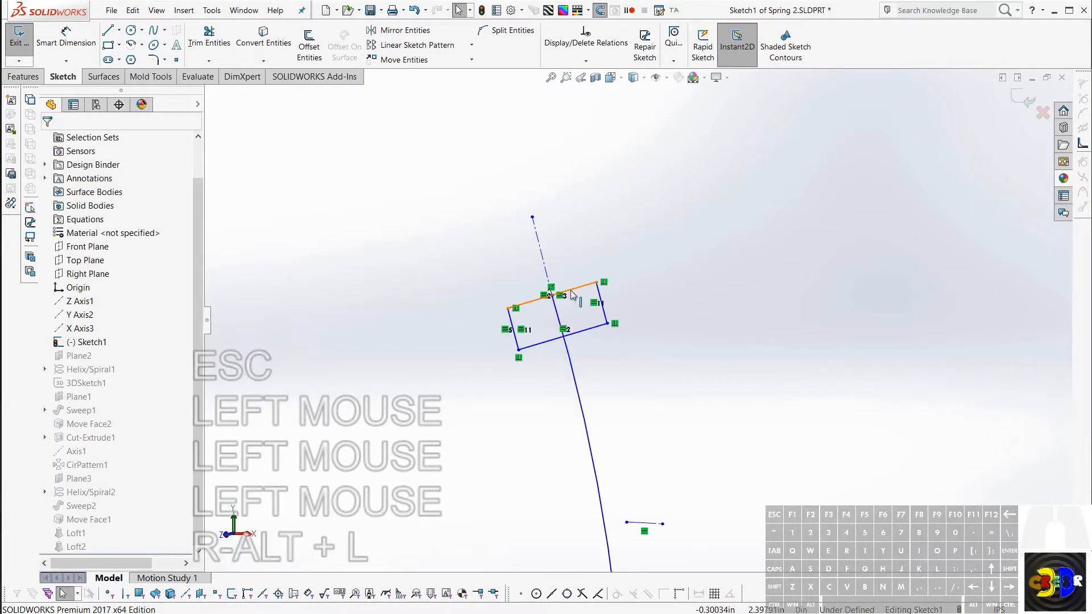
Make the new construction line perpendicular to the upper rectangle's top edge
ctrl+click(572, 292)
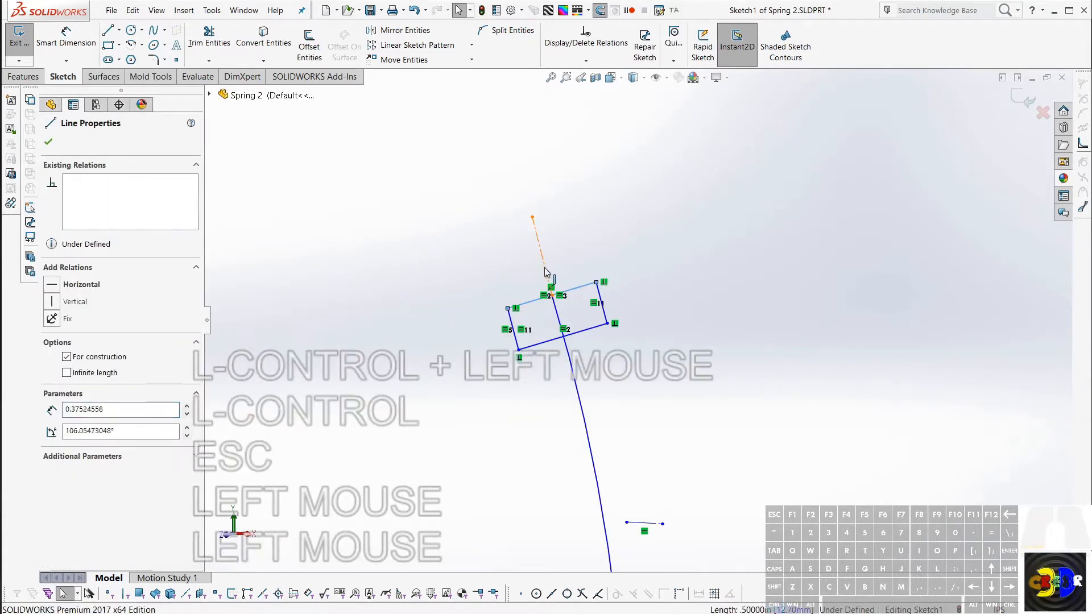
ctrl+click(547, 275)
click(629, 215)
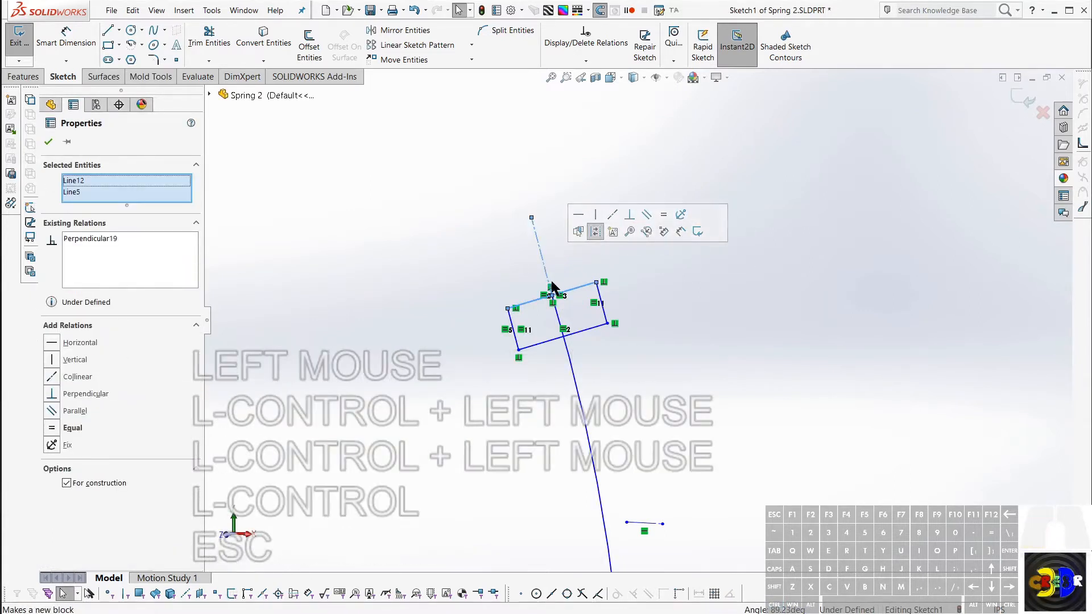
Add a tangent relation between the arc and the construction line above the upper rectangle
click(569, 356)
ctrl+click(550, 277)
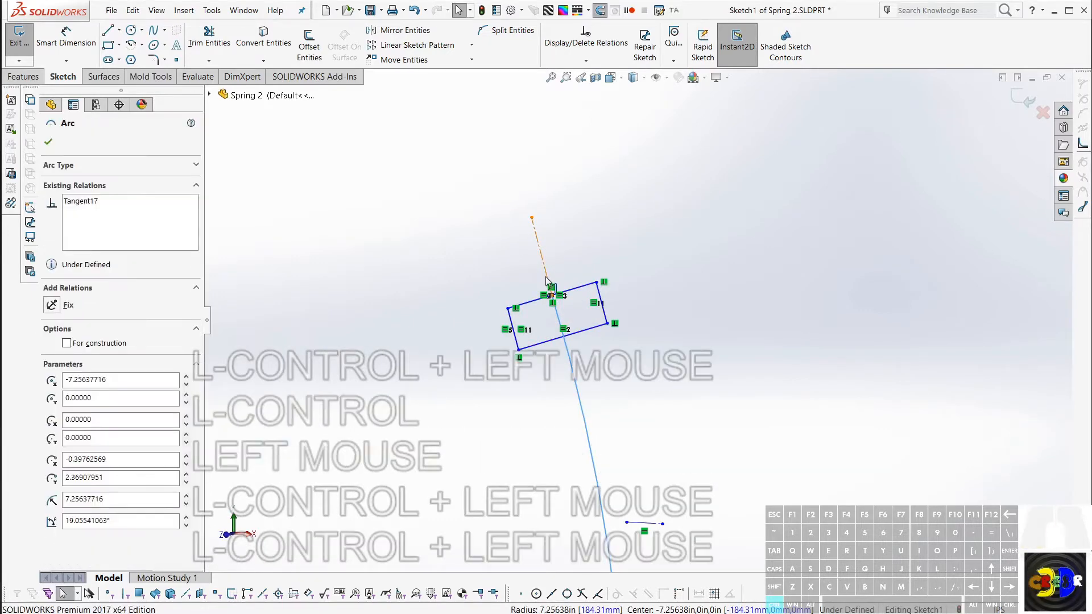
click(581, 226)
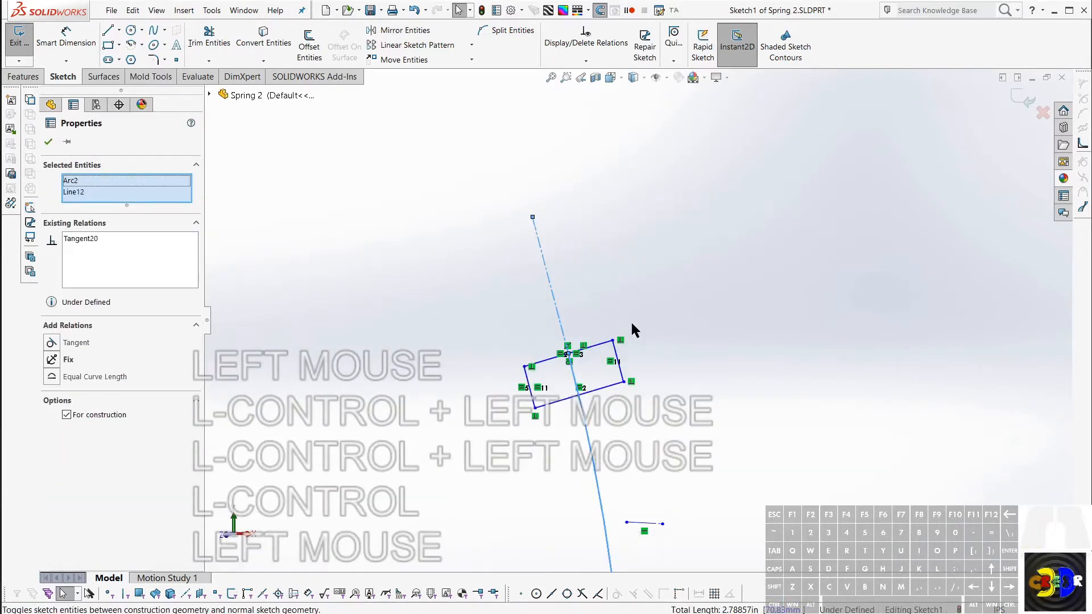
key(Escape)
key(Escape)
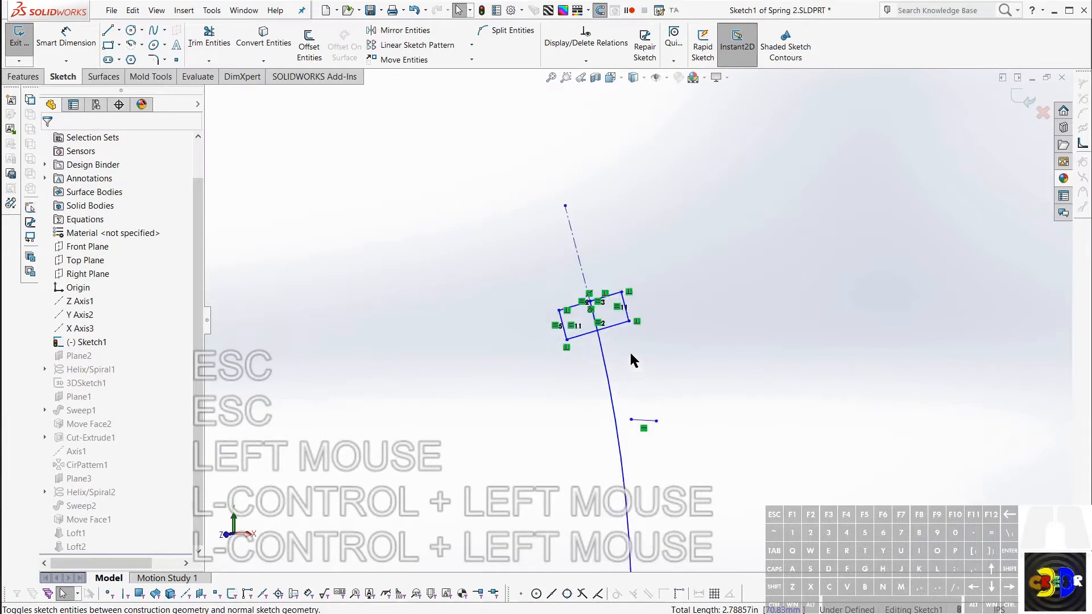
Shift the upper rectangle slightly by the arc's end at its top-edge midpoint
scroll(631, 354, up, 2)
key(Escape)
mouse_move(572, 274)
mouse_down()
mouse_move(547, 289)
mouse_move(561, 266)
mouse_up()
Anchor the midpoint of the lower rectangle's bottom edge to the sketch origin
scroll(643, 389, down, 5)
scroll(633, 493, up, 5)
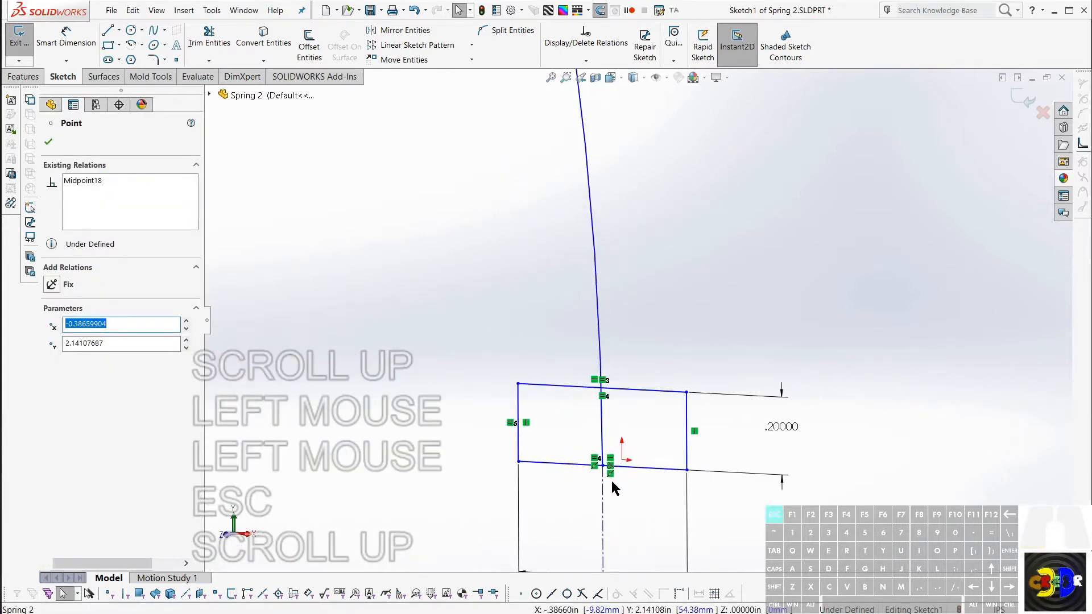
key(Escape)
mouse_move(603, 462)
mouse_down()
mouse_move(630, 465)
mouse_move(623, 460)
mouse_up()
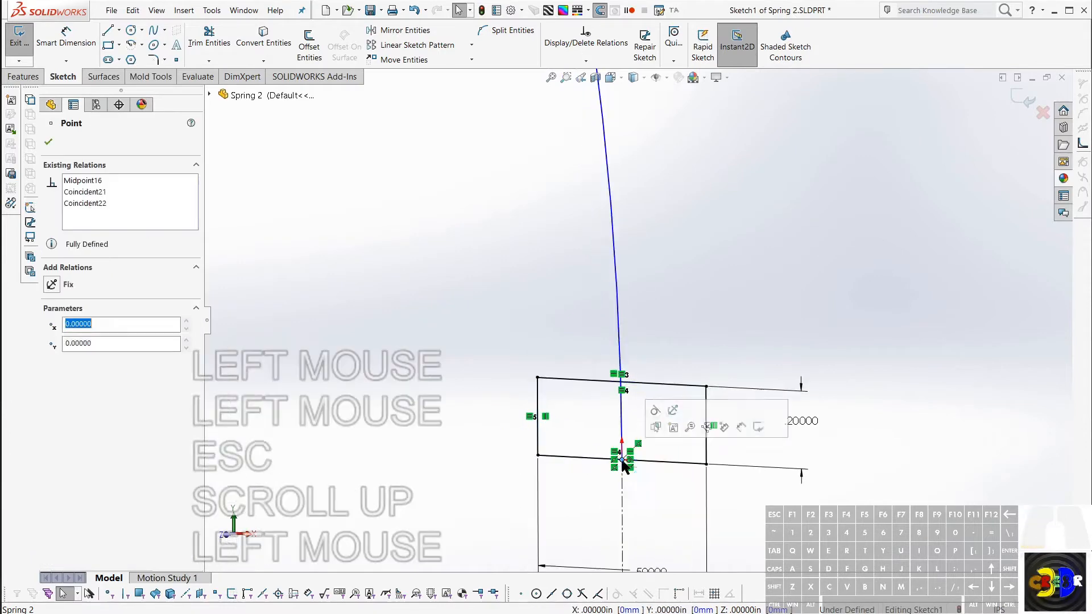
key(Escape)
Convert the arc joining the two rectangles to construction geometry
click(620, 331)
click(665, 312)
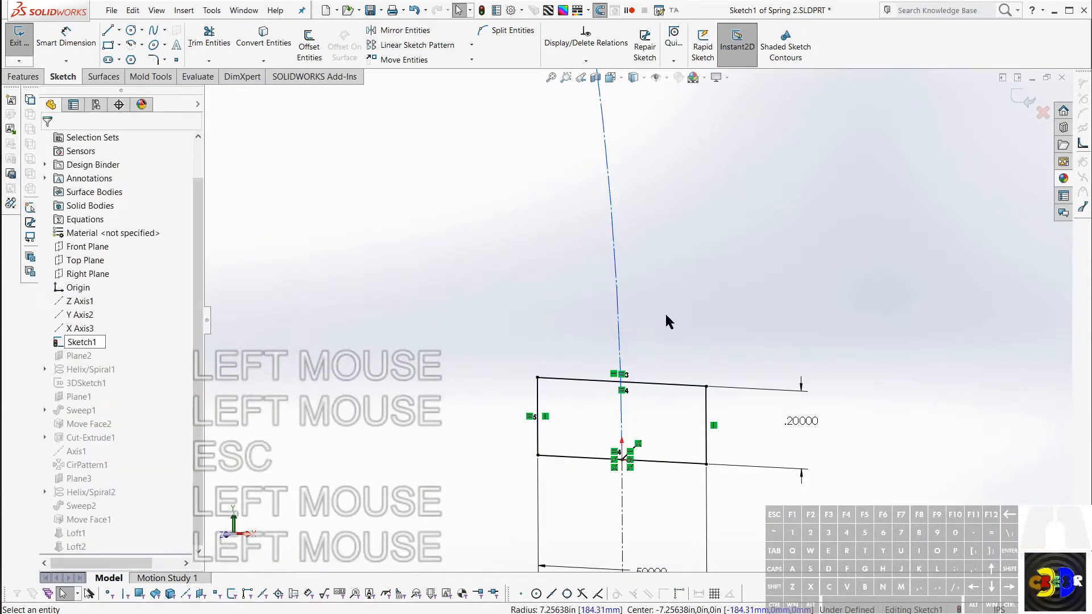
scroll(666, 314, down, 5)
scroll(659, 236, up, 3)
key(Escape)
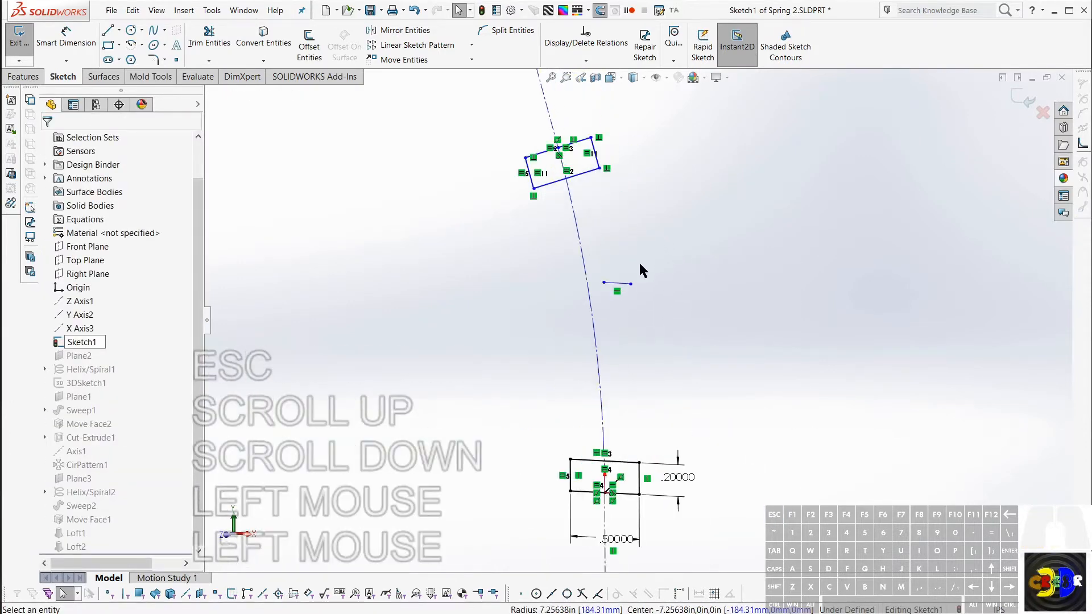
Dimension the angle between the lower rectangle's bottom edge and the upper rectangle's top edge as 22 degrees
key(d)
click(584, 492)
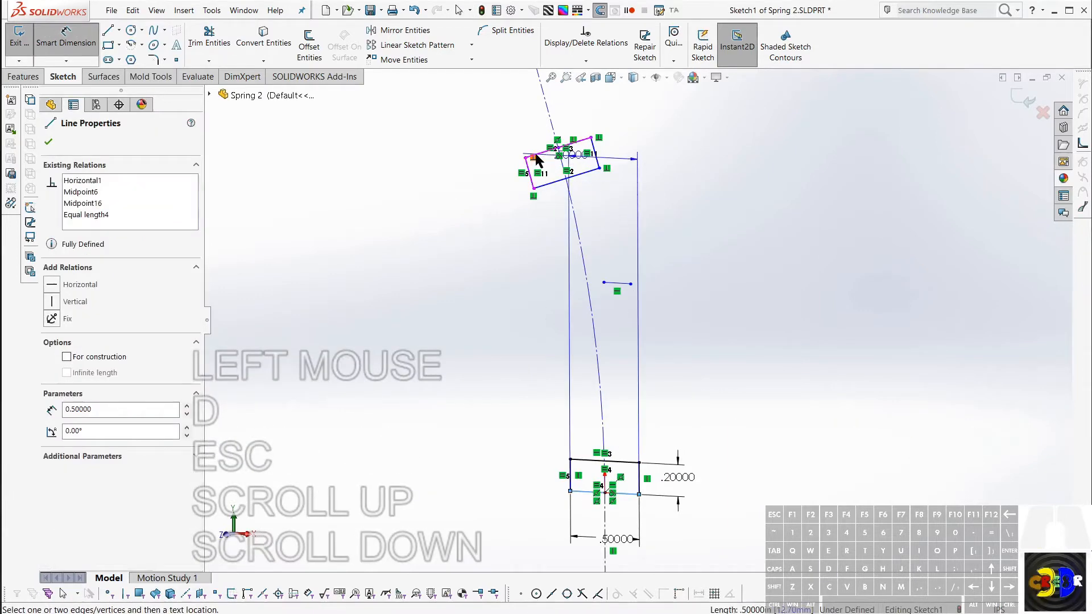
click(535, 154)
click(543, 153)
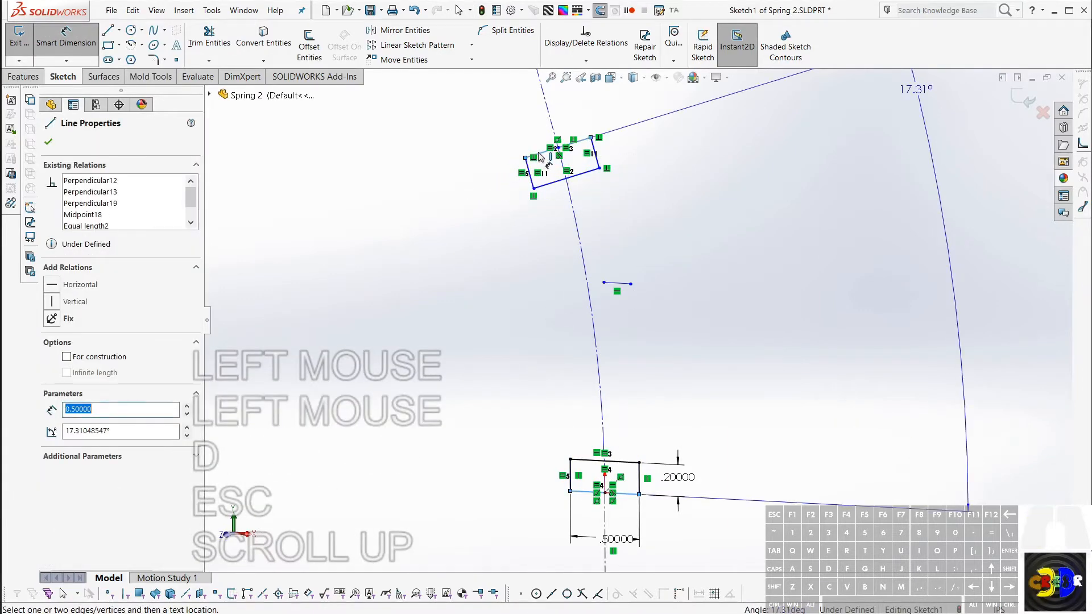
click(421, 304)
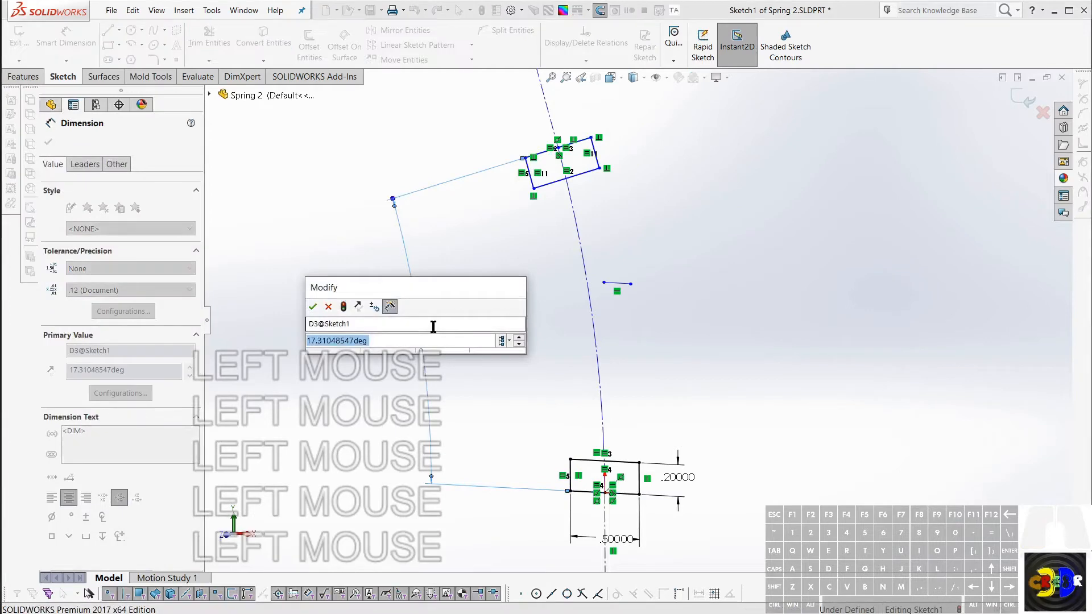
text(22)
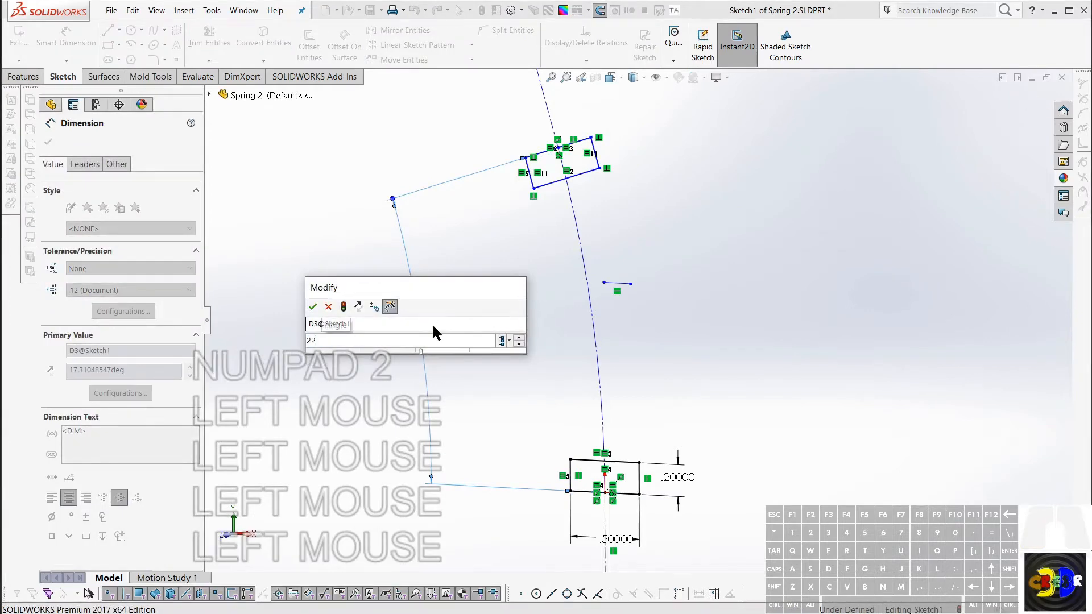
key(Return)
key(Escape)
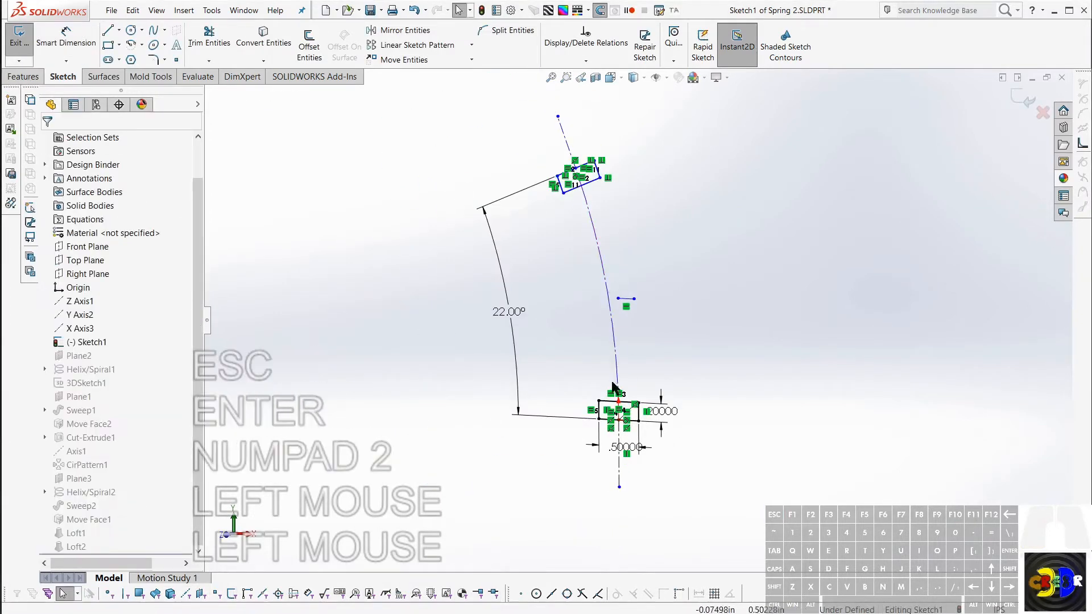
Dimension the aligned distance between the upper rectangle's top-edge midpoint and the sketch origin as 2.5 in
key(d)
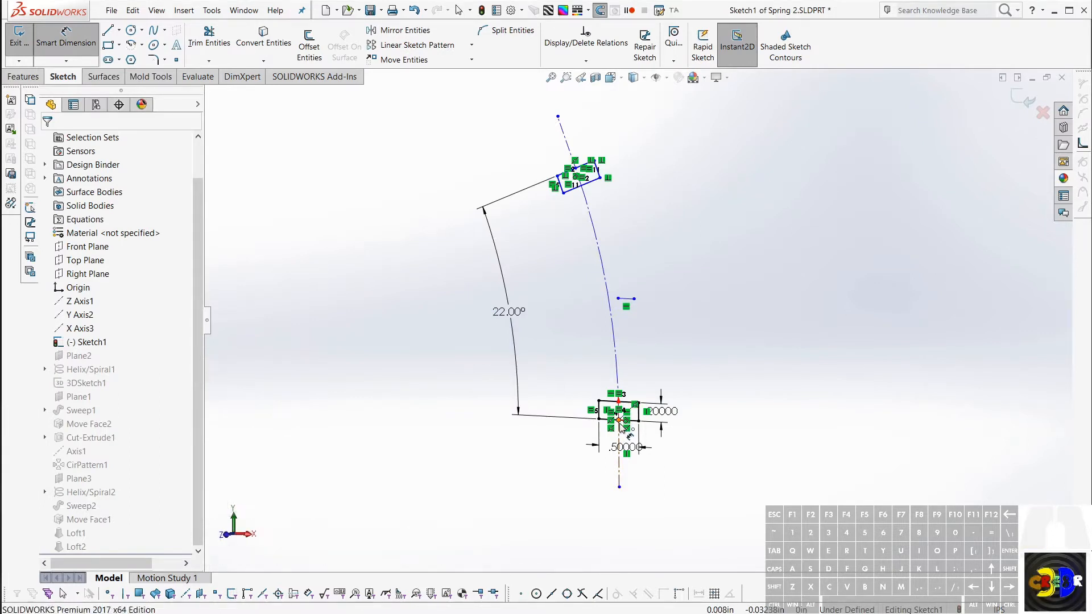
click(575, 168)
click(575, 168)
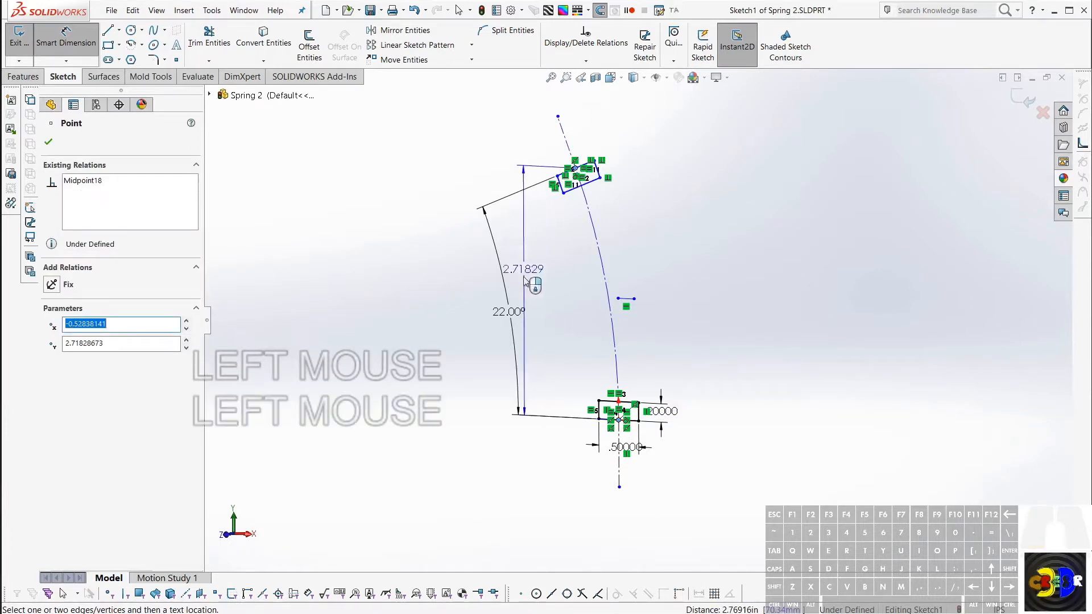
click(429, 455)
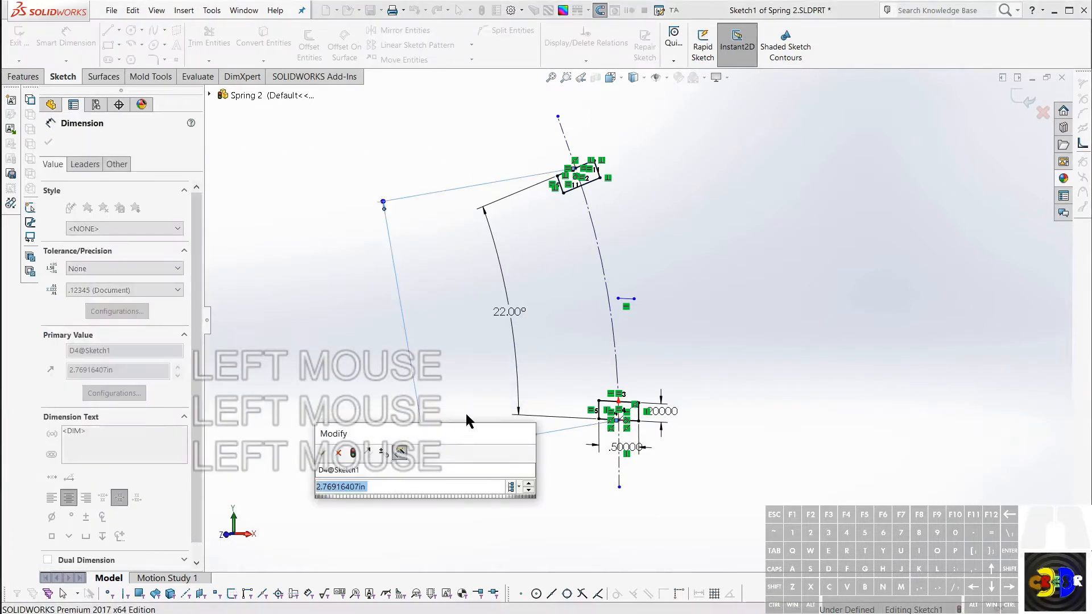
text(2.5)
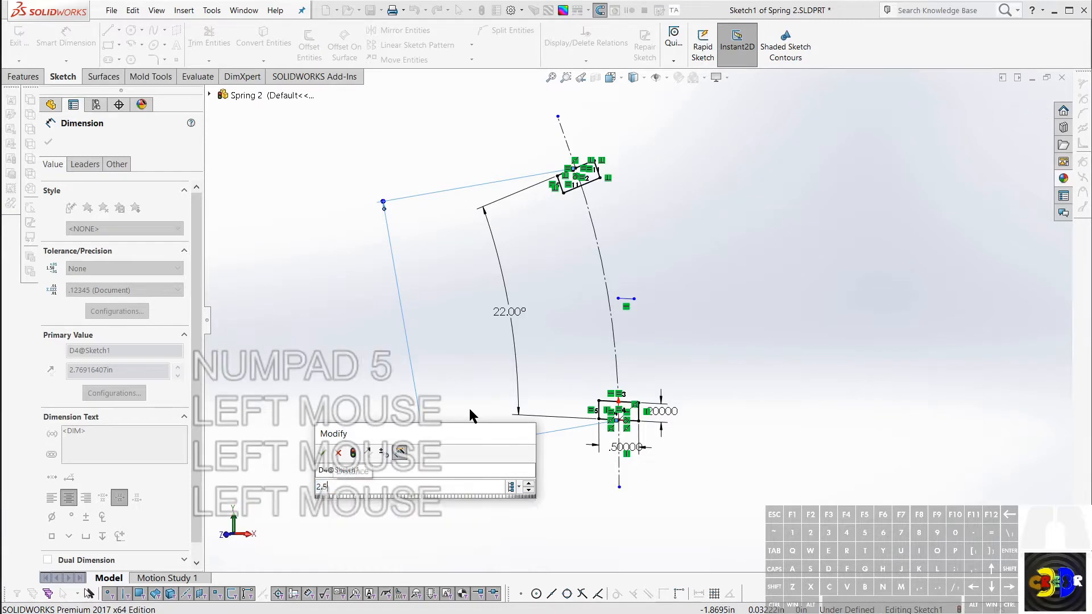
key(Return)
scroll(597, 313, up, 2)
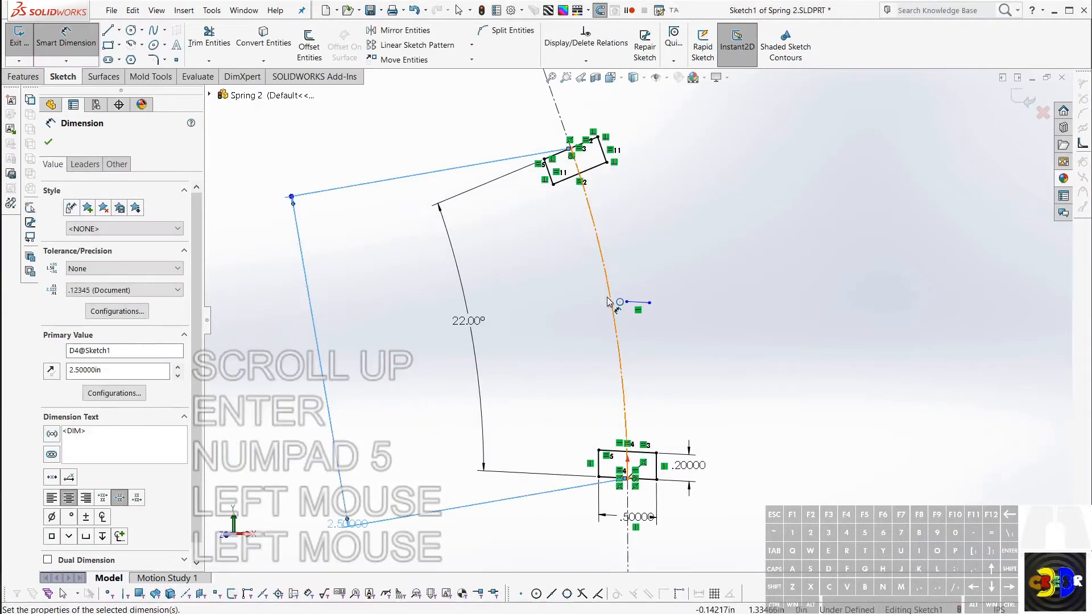
scroll(608, 302, up, 1)
middle_drag(628, 303, 614, 313)
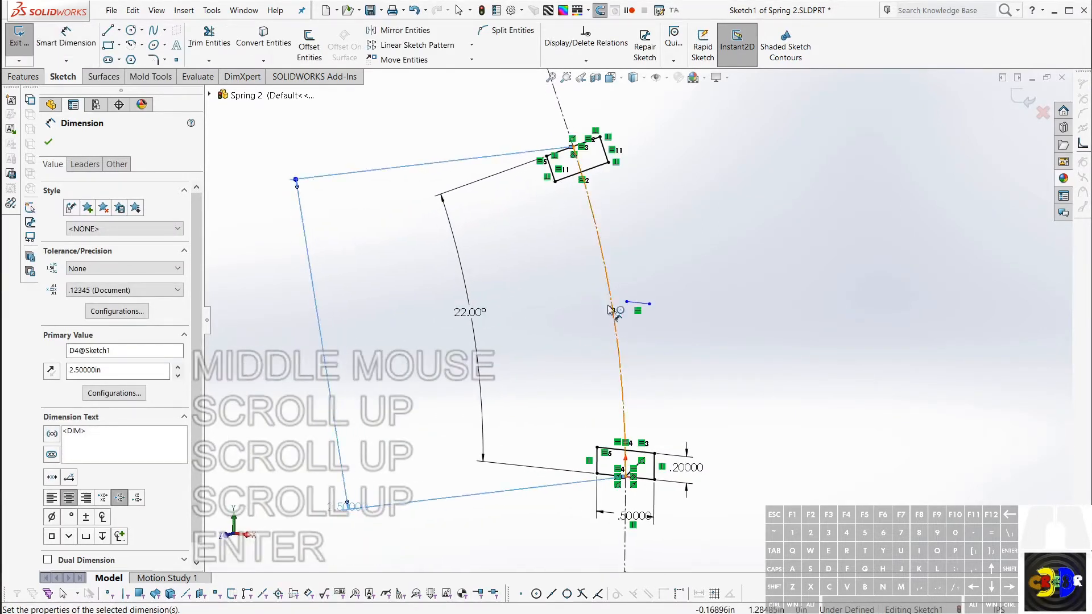
middle_click(654, 314)
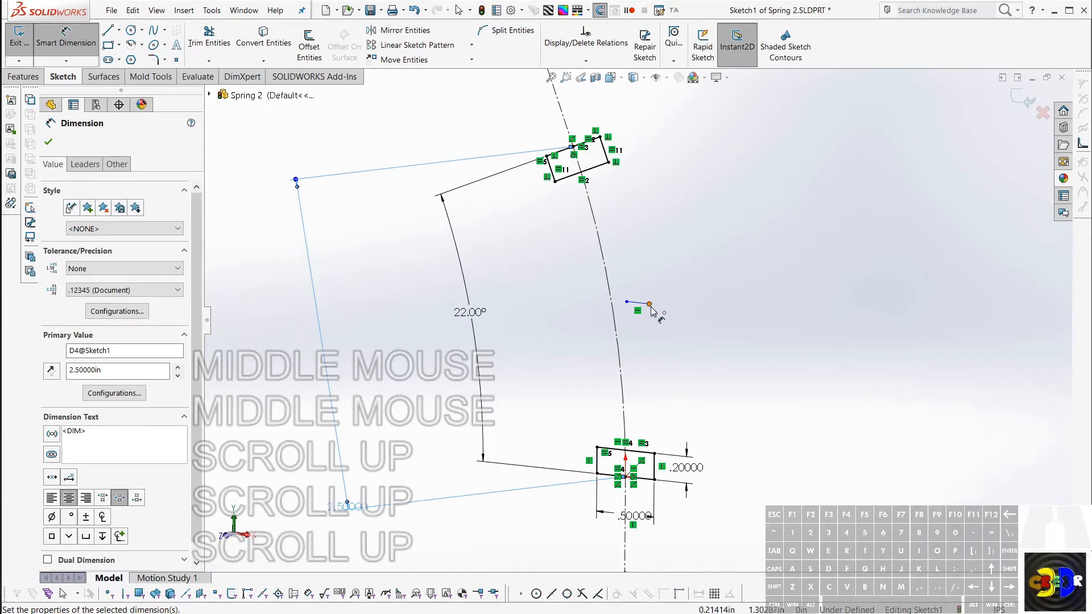
key(Escape)
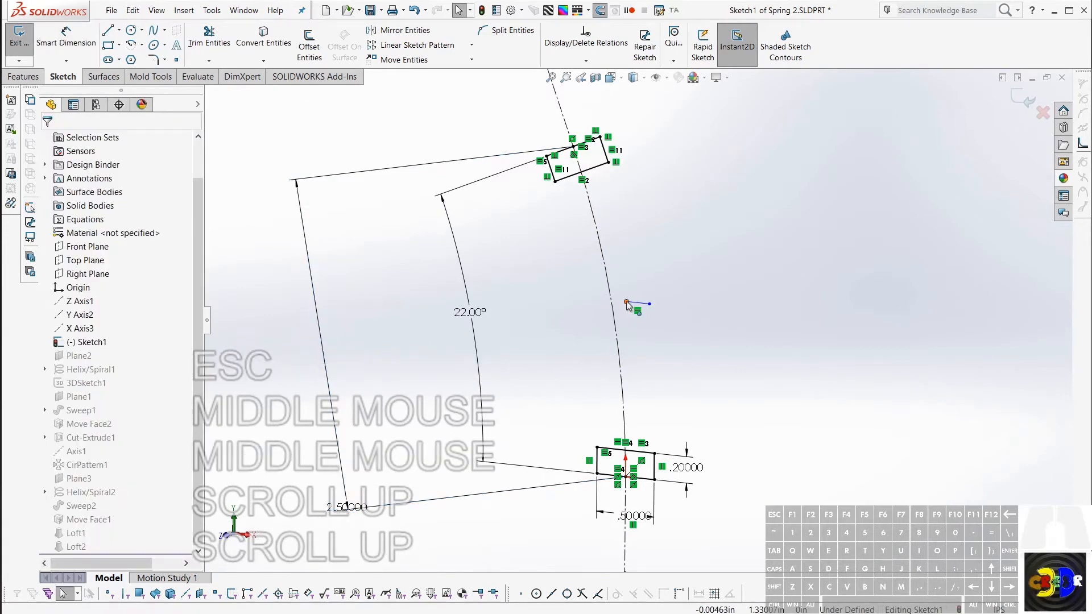
Snap the nearer endpoint of the short loose line onto the construction arc, about midway between the two rectangles
click(626, 303)
click(626, 302)
mouse_move(626, 302)
mouse_down()
mouse_move(615, 323)
mouse_move(613, 312)
mouse_up()
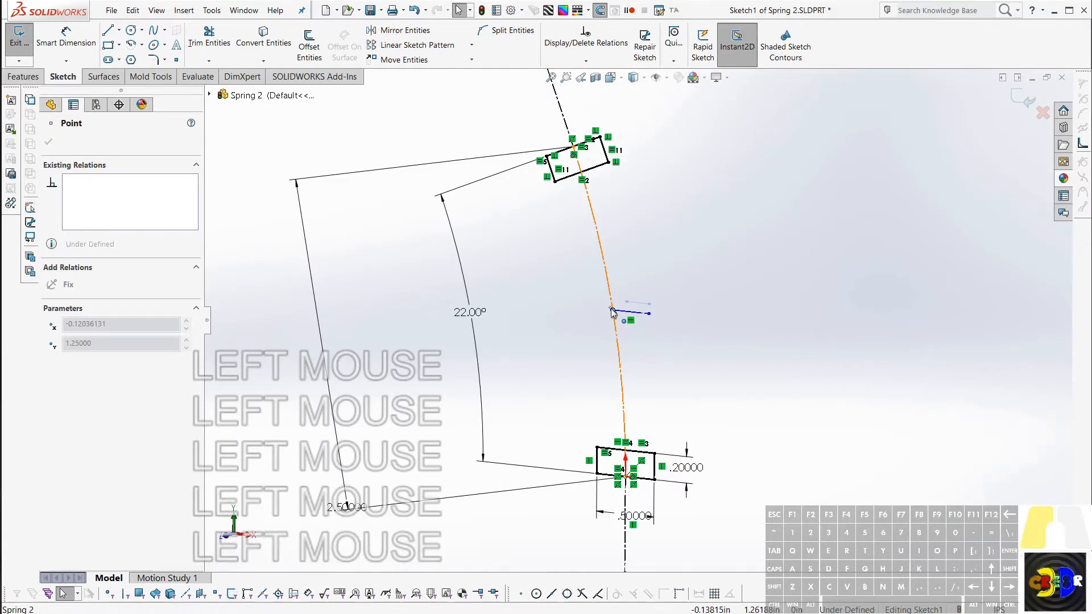
click(569, 326)
Copy the full name of the 22-degree angle dimension, D3@Sketch1
click(480, 322)
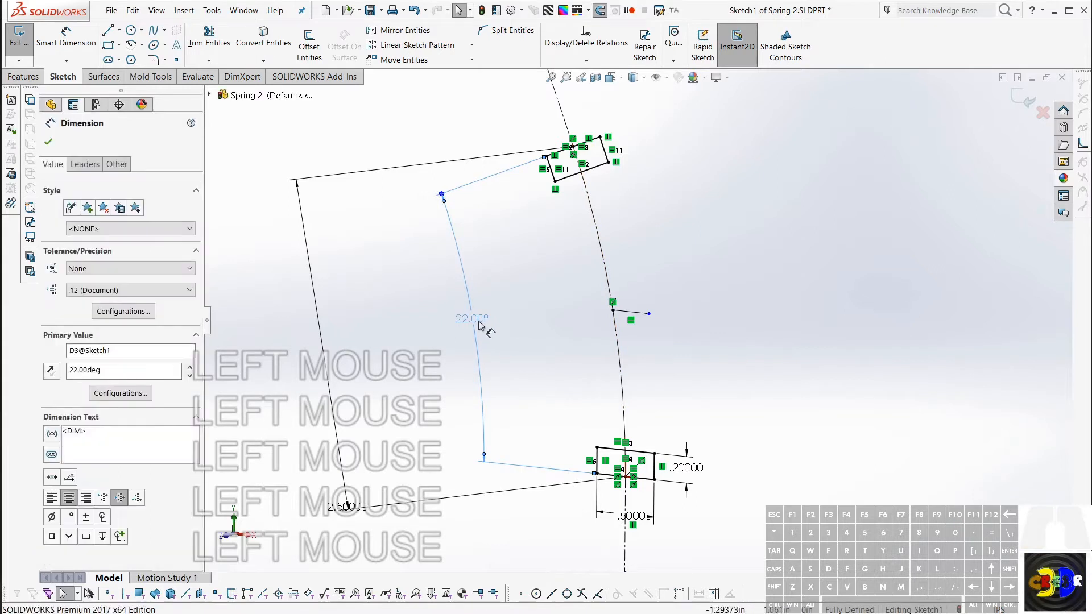
drag(123, 352, 10, 351)
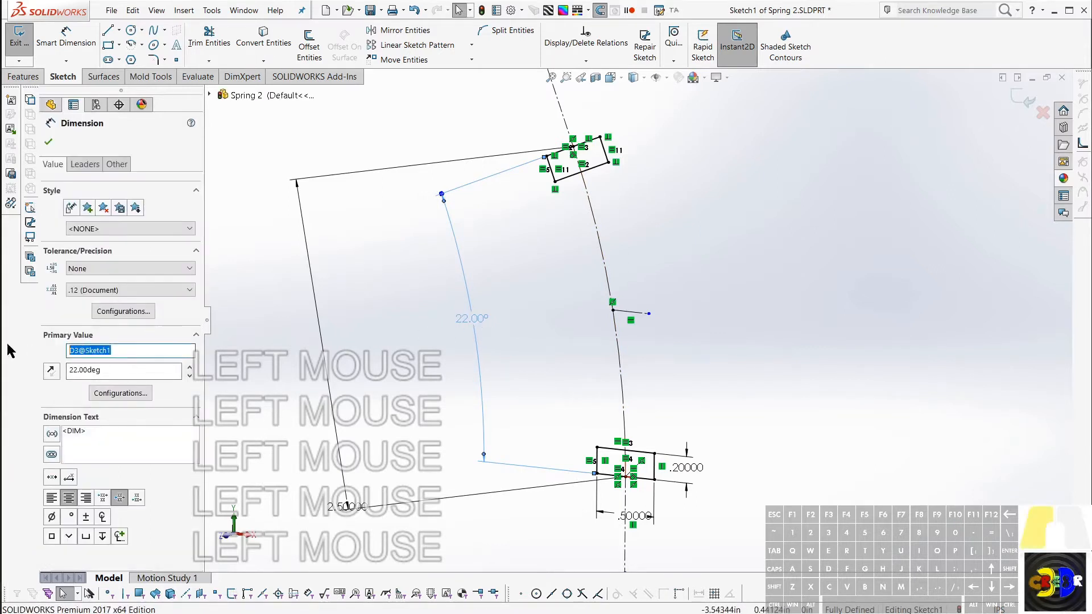
key(ctrl+c)
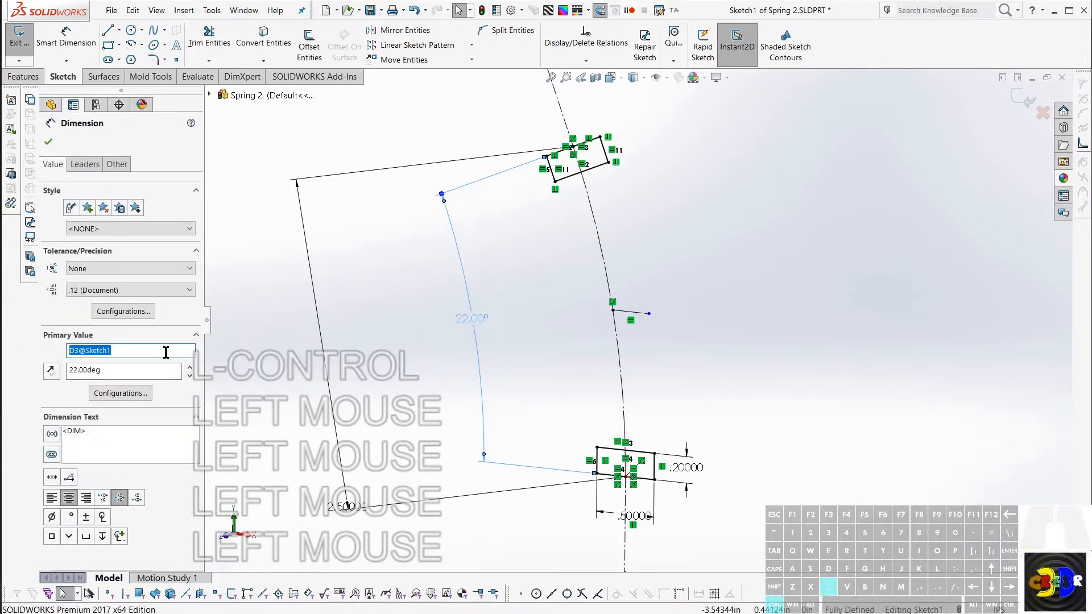
key(ctrl+c)
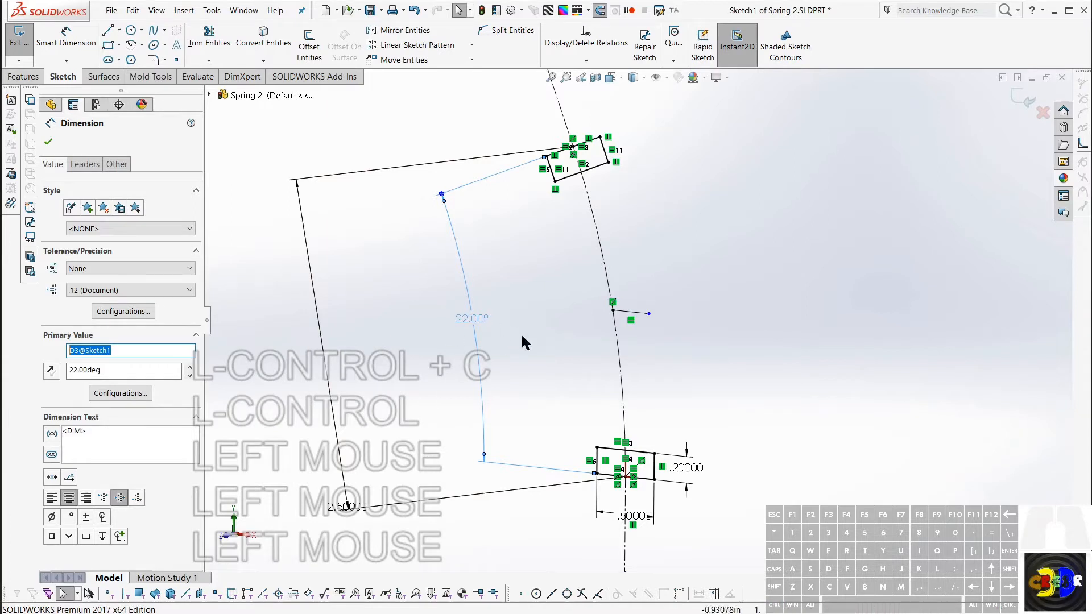
Exit Sketch1 and rebuild the part with the reworked sketch
click(559, 347)
key(r)
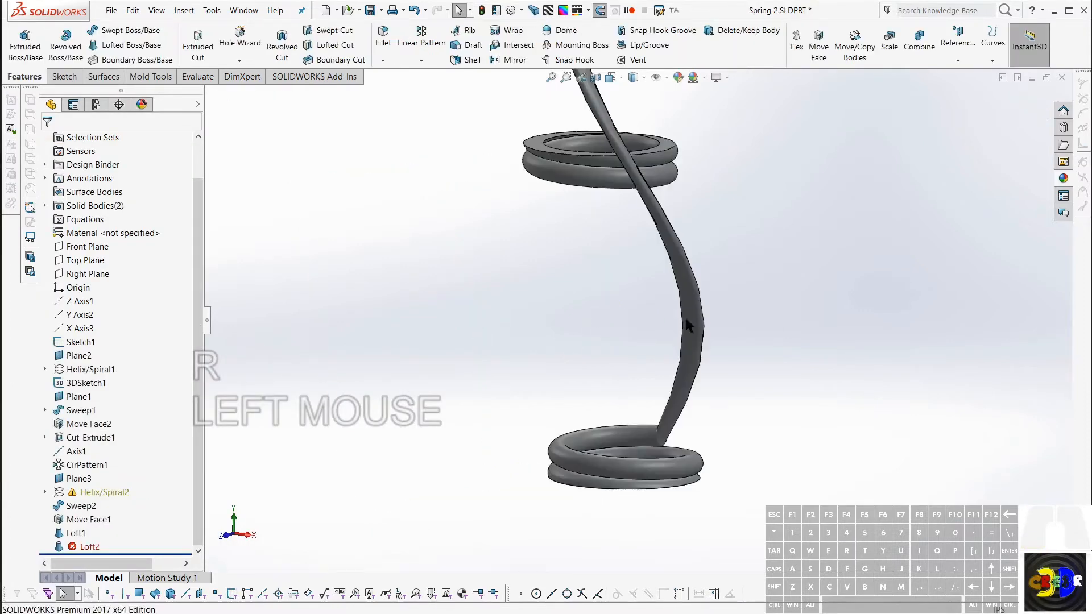
scroll(688, 314, down, 5)
scroll(680, 304, down, 1)
scroll(629, 330, up, 1)
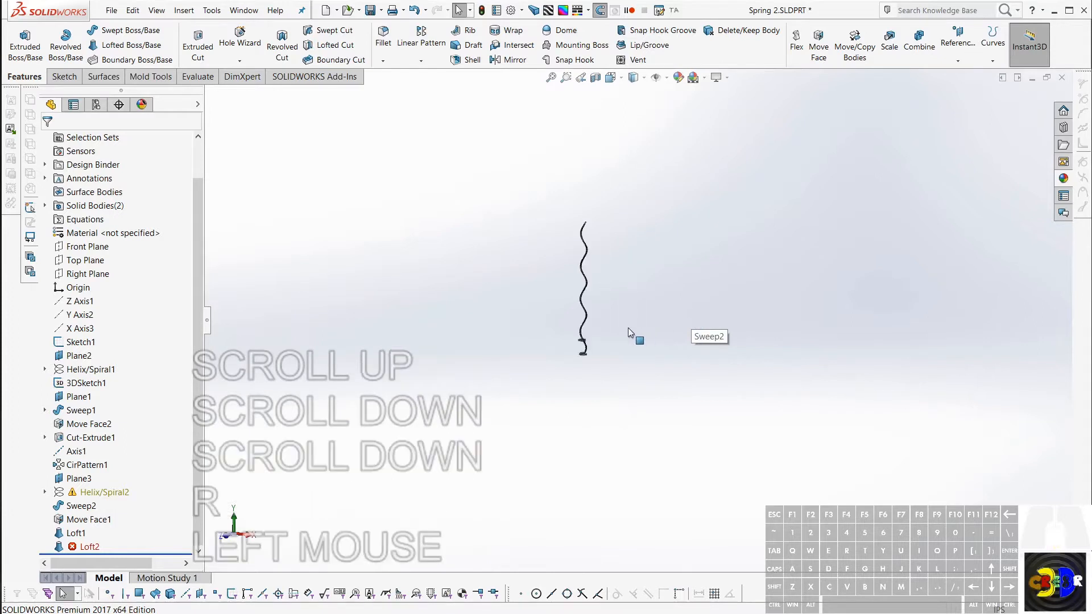
scroll(742, 488, up, 1)
scroll(725, 466, down, 1)
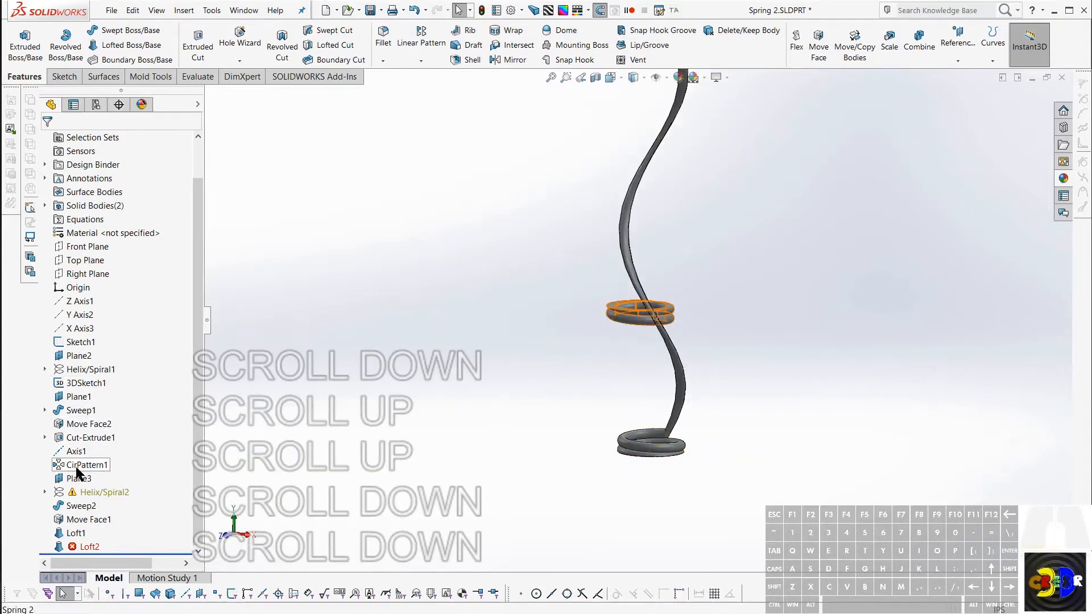
Open CirPattern1 for editing, review its axis, angle and patterned body, and accept it without changes
click(81, 466)
click(87, 435)
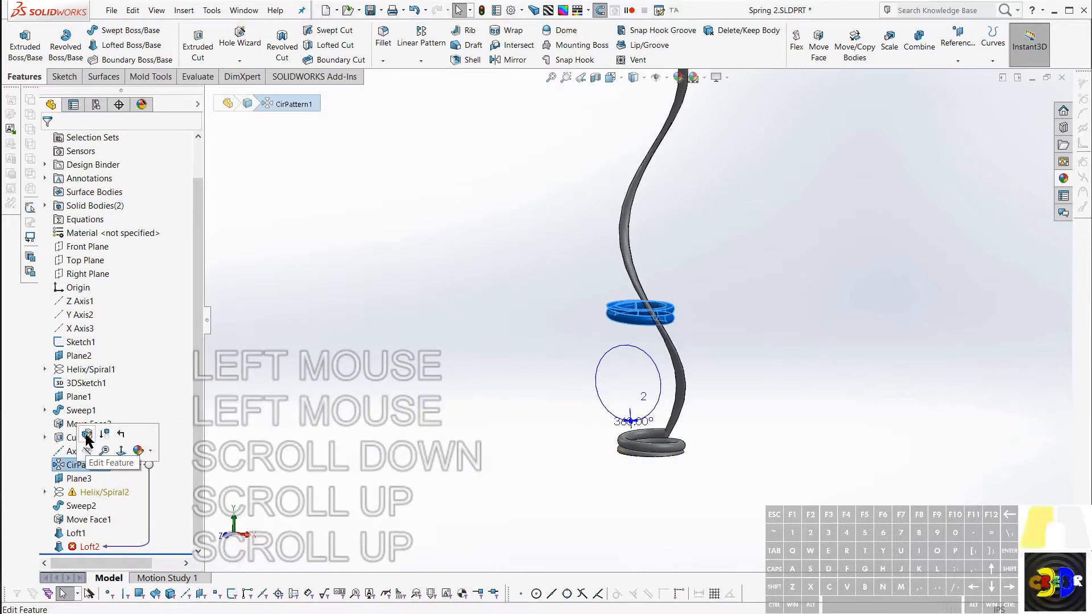
click(633, 451)
scroll(656, 416, up, 1)
scroll(652, 376, up, 1)
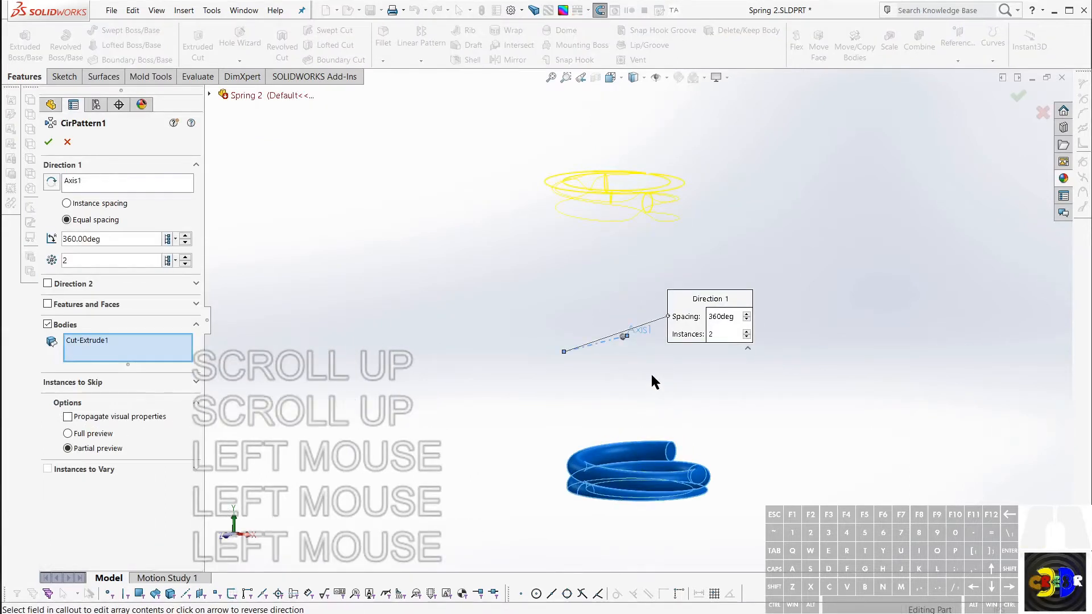
middle_drag(652, 375, 653, 353)
middle_click(652, 354)
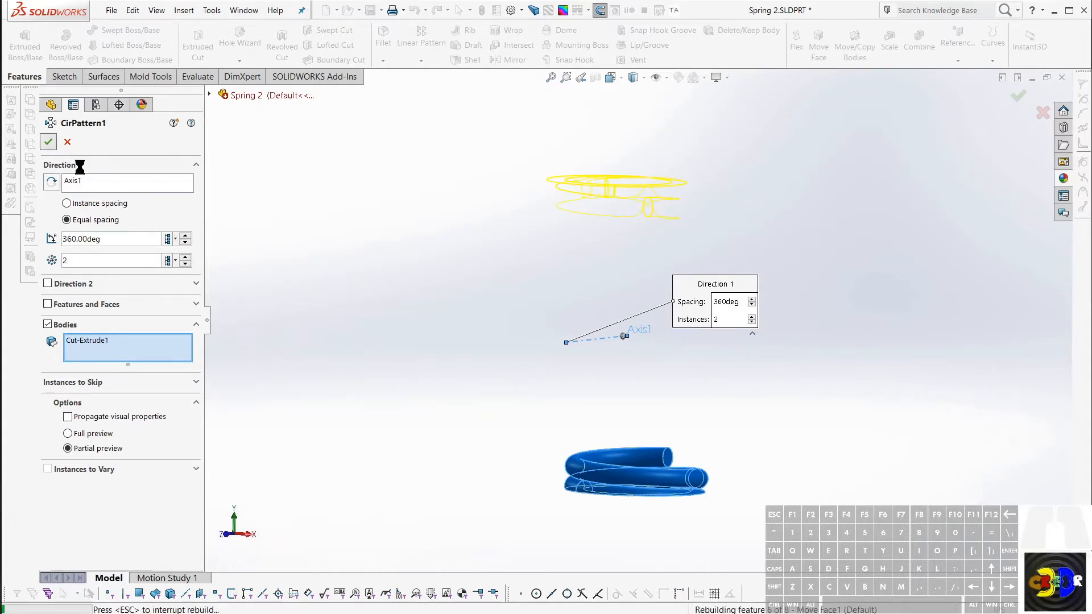
click(49, 142)
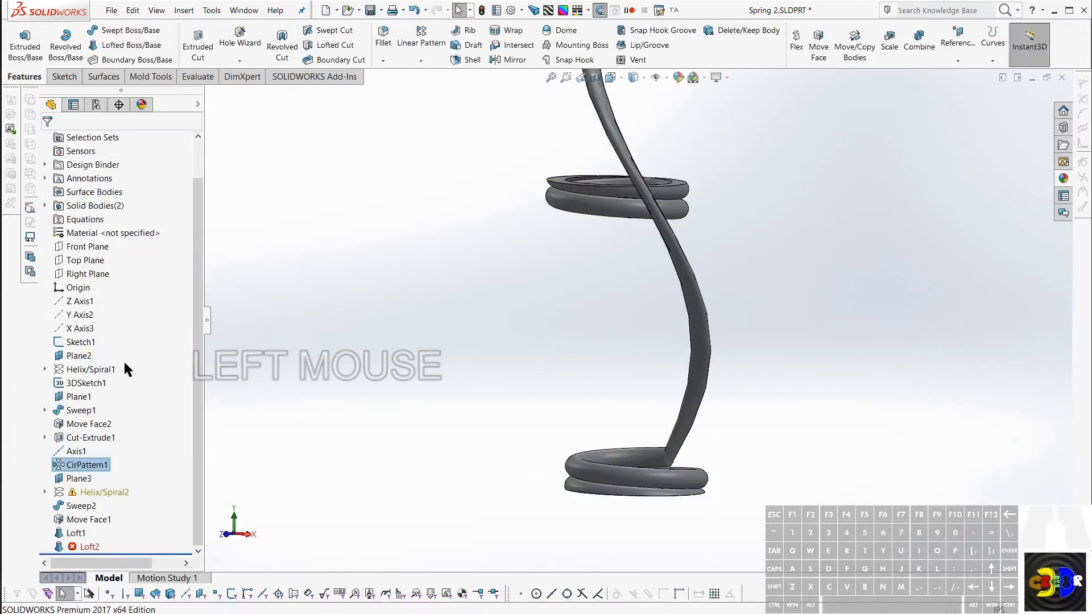
Set the angle dimension of CirPattern1 to the equation =180 + "D3@Sketch1"
click(60, 467)
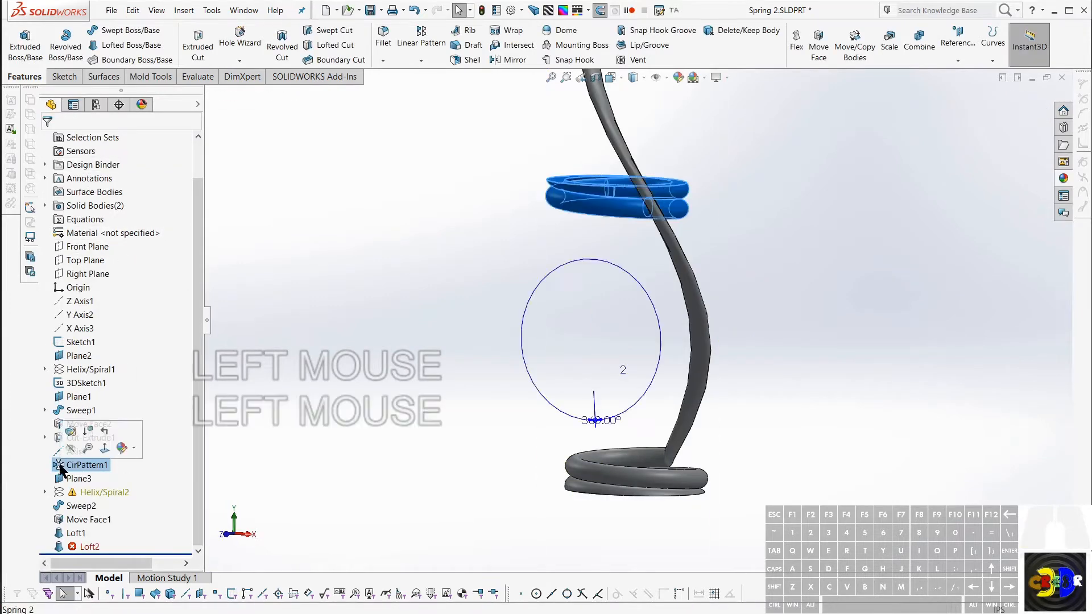
click(610, 423)
click(600, 420)
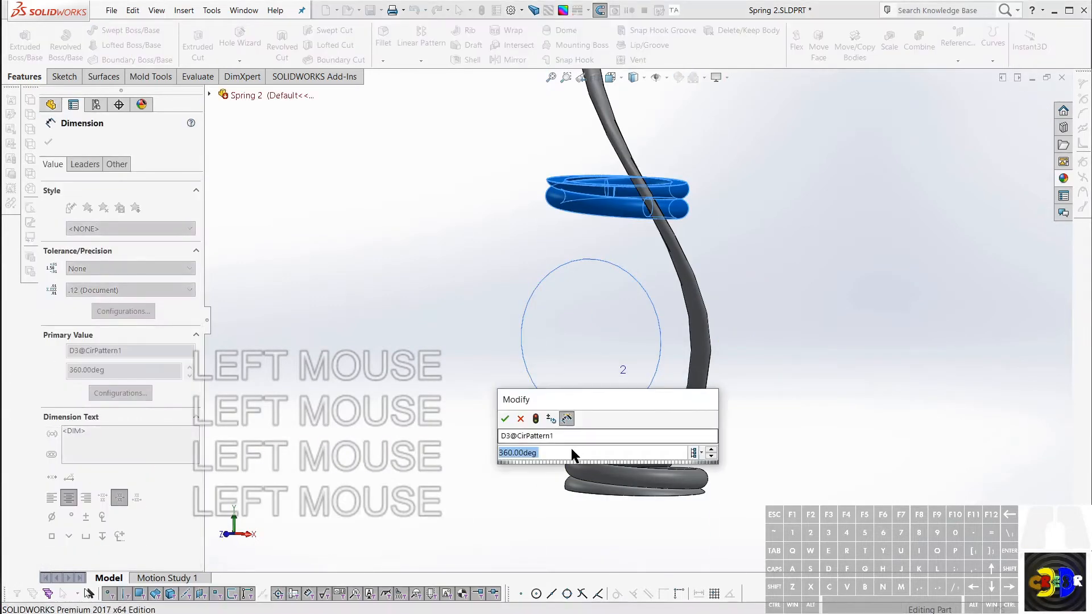
text(= )
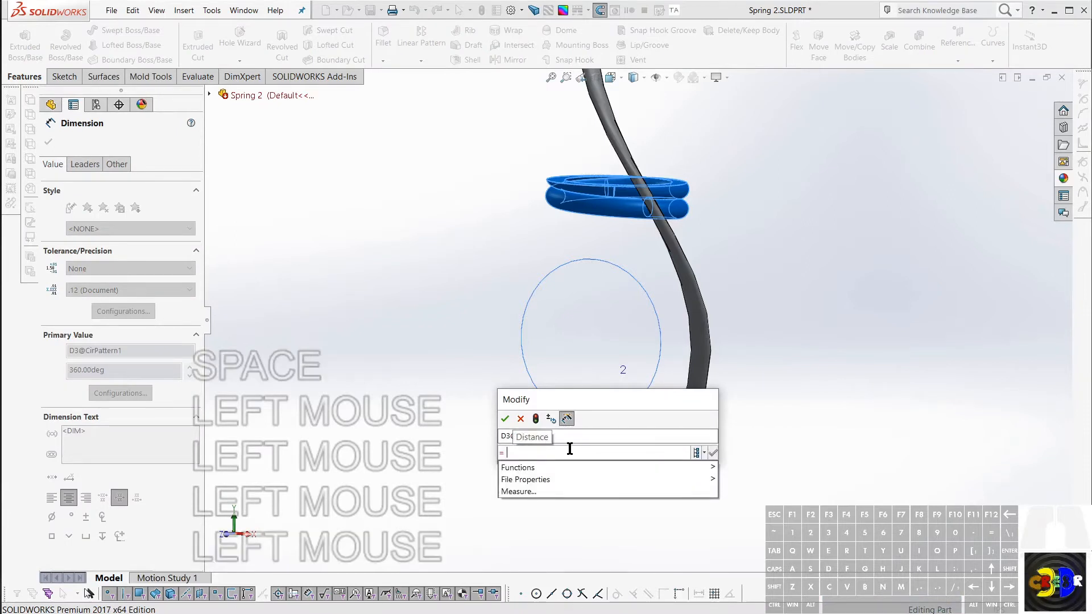
text(1)
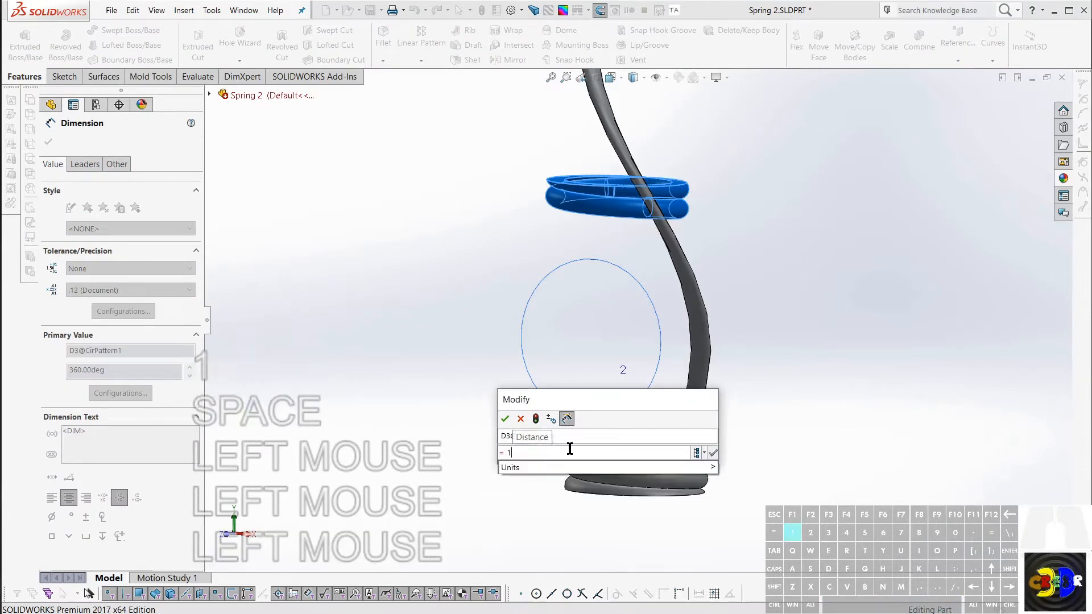
text(80 )
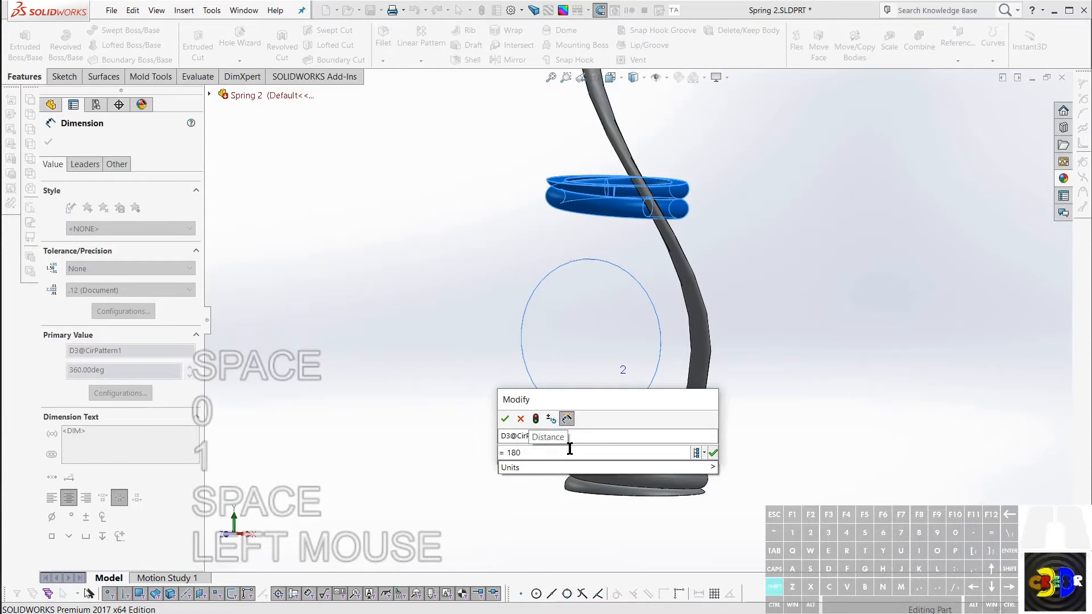
text(+)
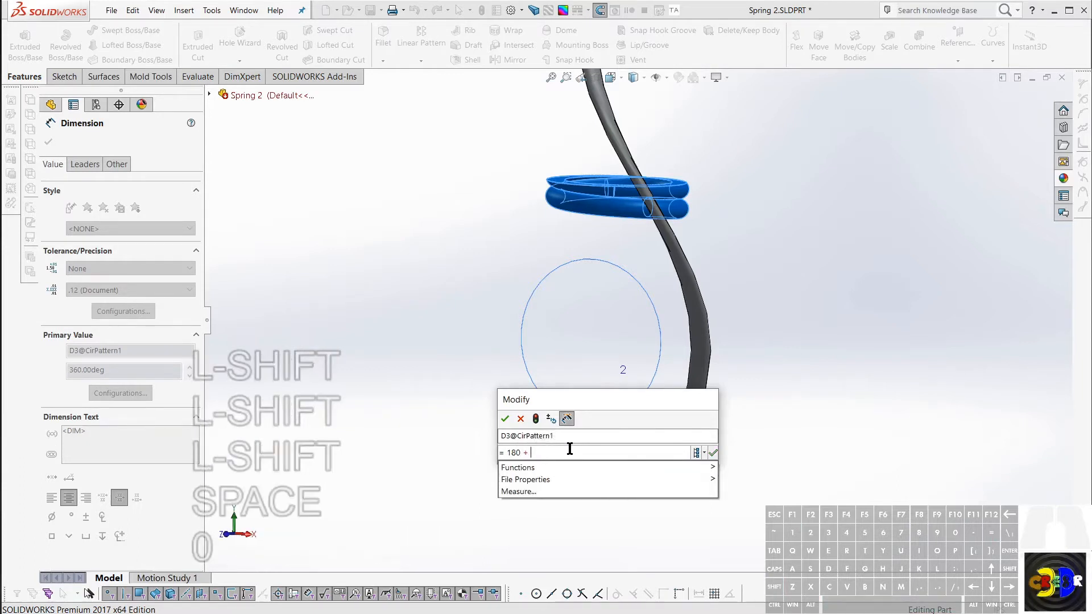
text(D3@Sketch1)
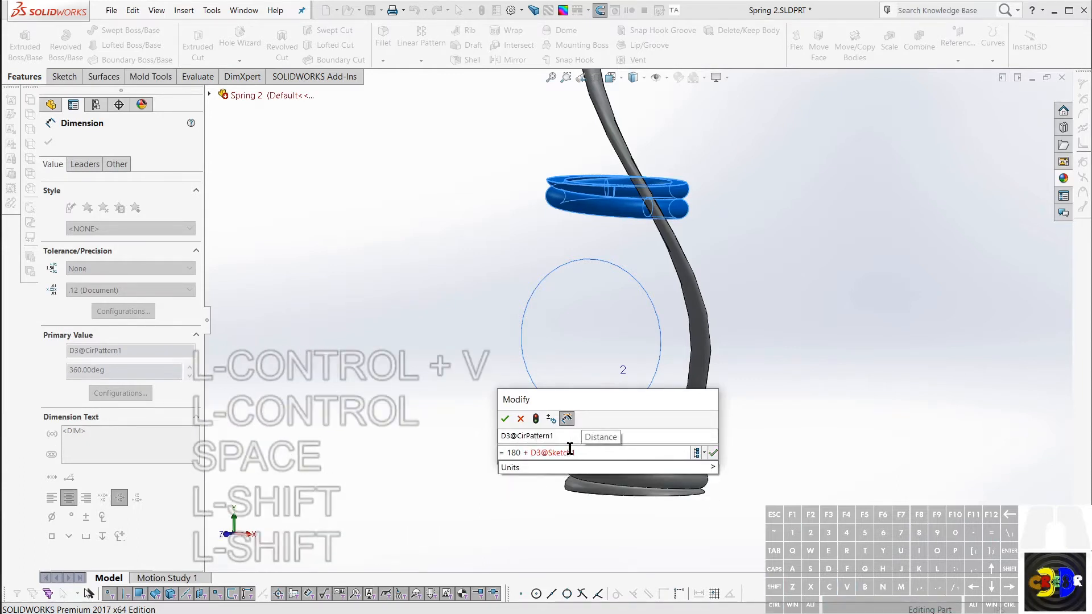
text(")
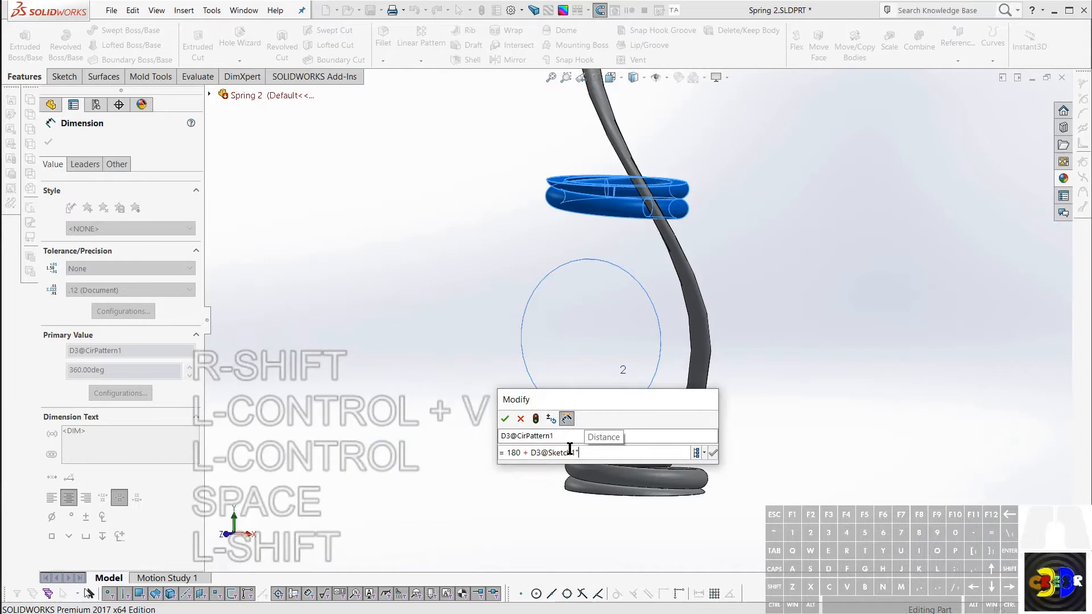
click(533, 453)
text(")
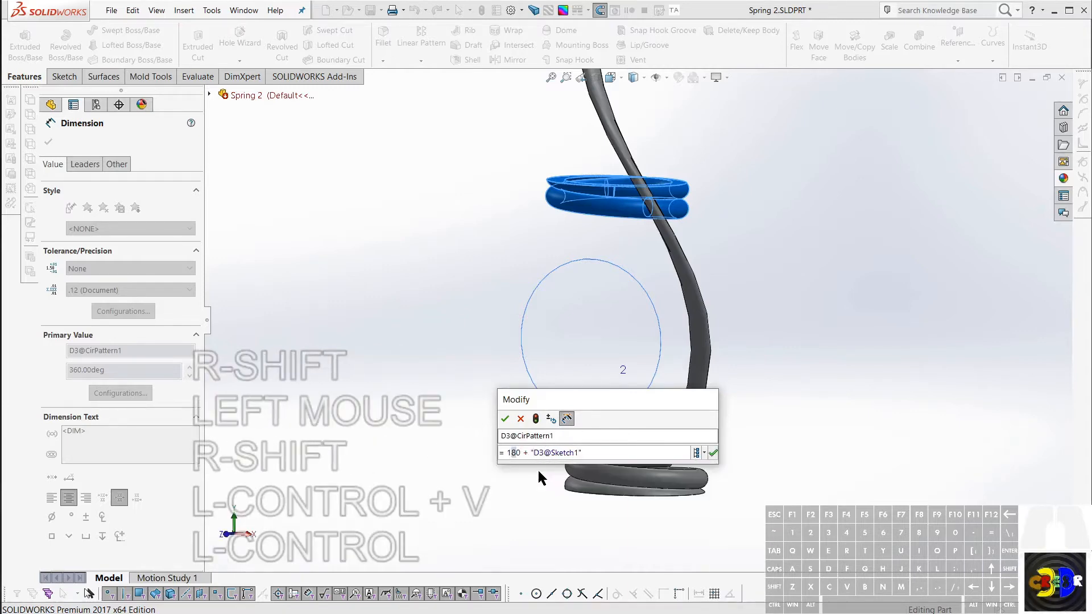
click(715, 452)
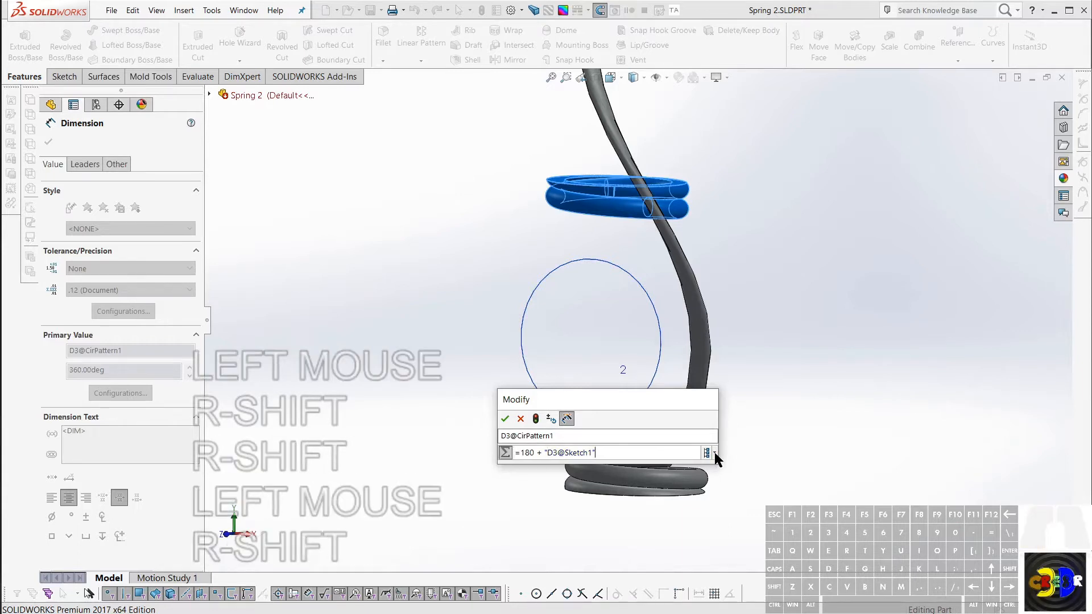
click(506, 419)
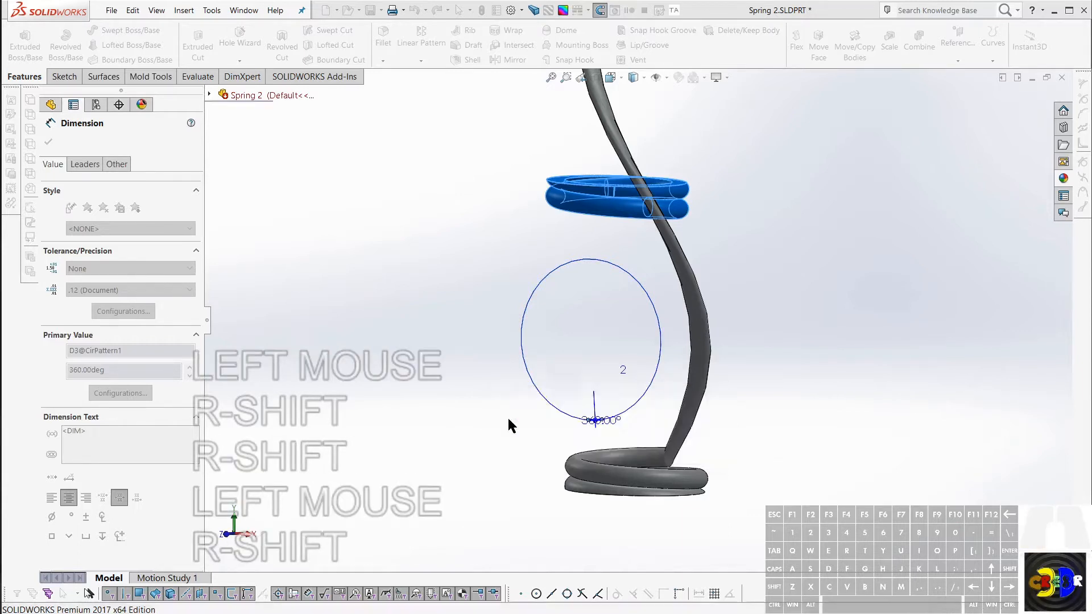
Rebuild the part to apply the linked pattern angle and inspect the patterned coil
scroll(629, 341, down, 1)
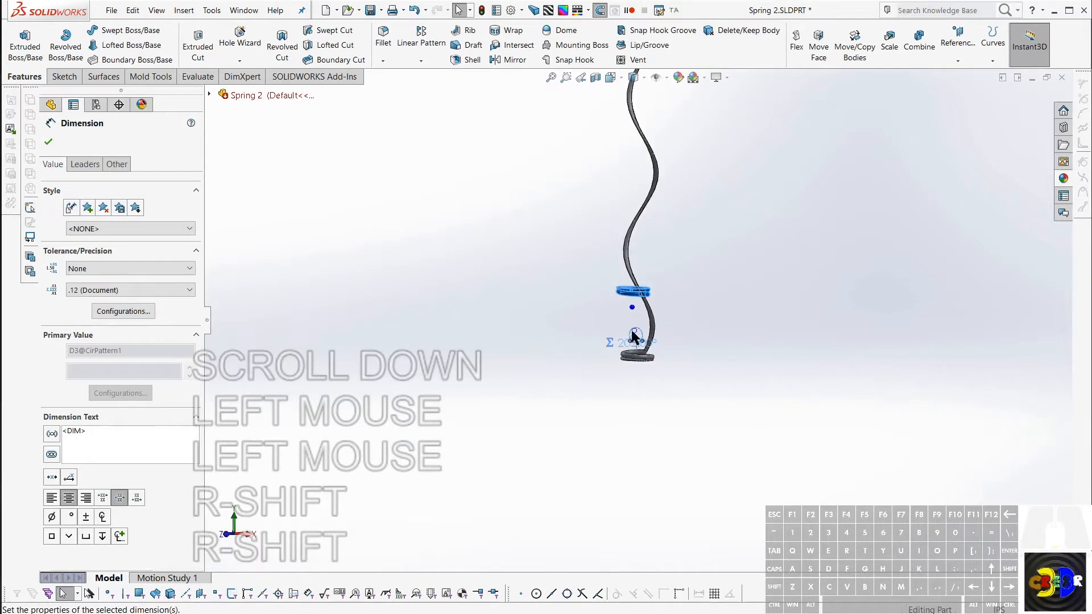
scroll(636, 328, down, 1)
mouse_move(638, 322)
middle_down()
mouse_move(644, 303)
mouse_move(644, 321)
middle_up()
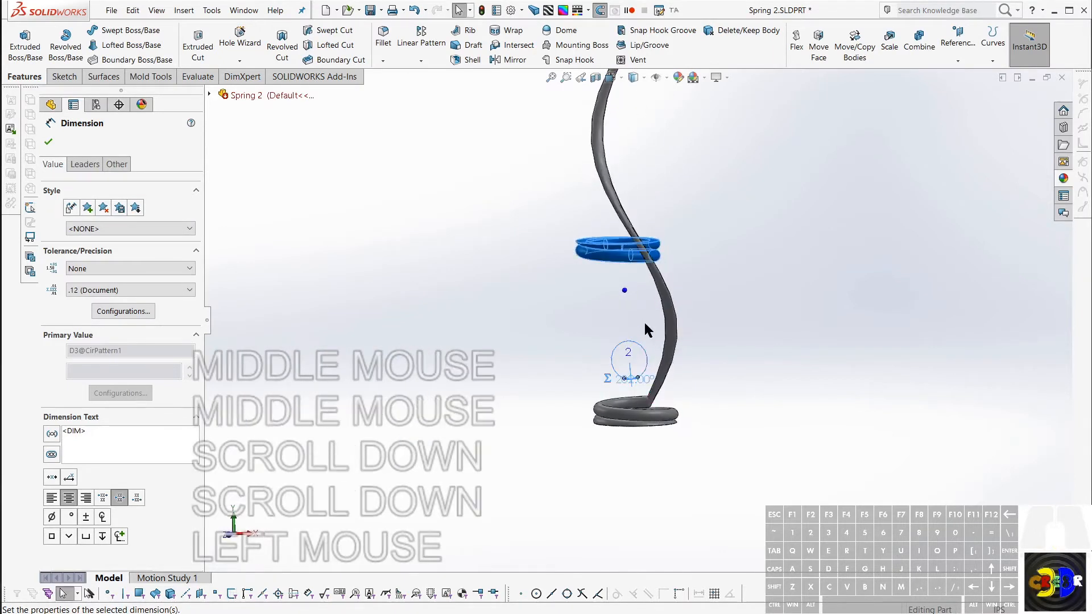
scroll(646, 315, up, 1)
key(r)
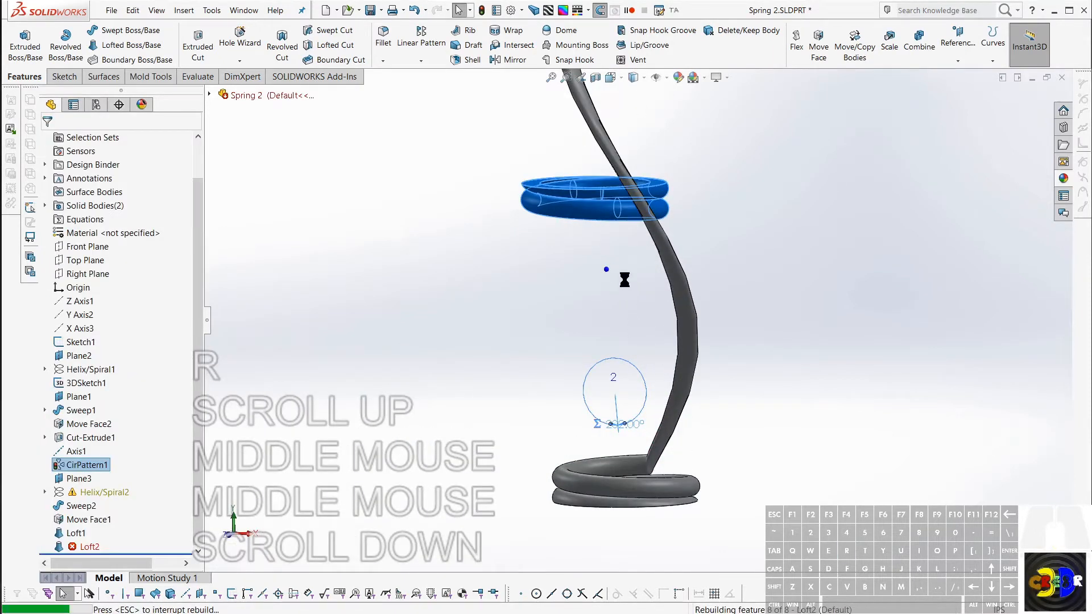
middle_drag(580, 238, 468, 300)
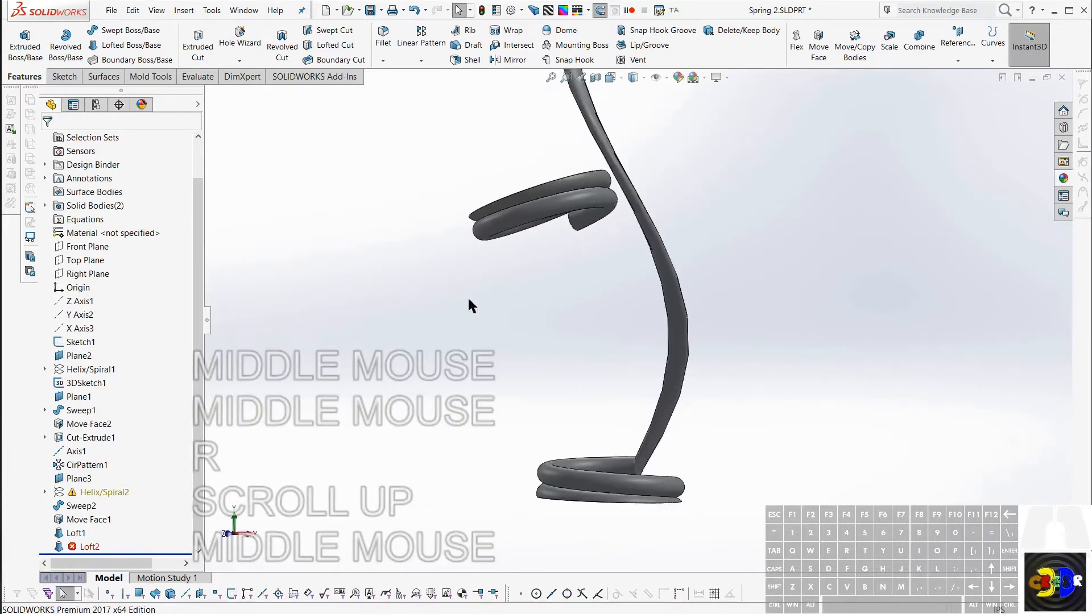
Examine Sketch1 against the lower coil and open the sketch for editing
click(77, 343)
mouse_move(516, 326)
middle_down()
mouse_move(571, 297)
mouse_move(531, 317)
mouse_move(519, 348)
mouse_move(540, 381)
mouse_move(534, 317)
mouse_move(550, 312)
mouse_move(535, 321)
middle_up()
scroll(645, 455, up, 3)
scroll(646, 455, up, 5)
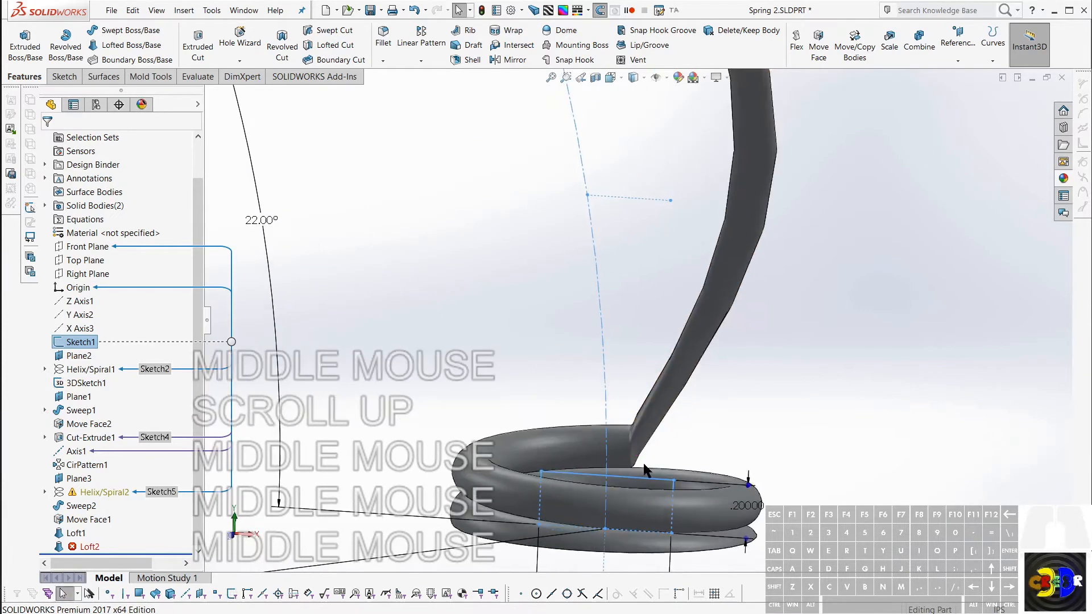
middle_drag(611, 460, 626, 421)
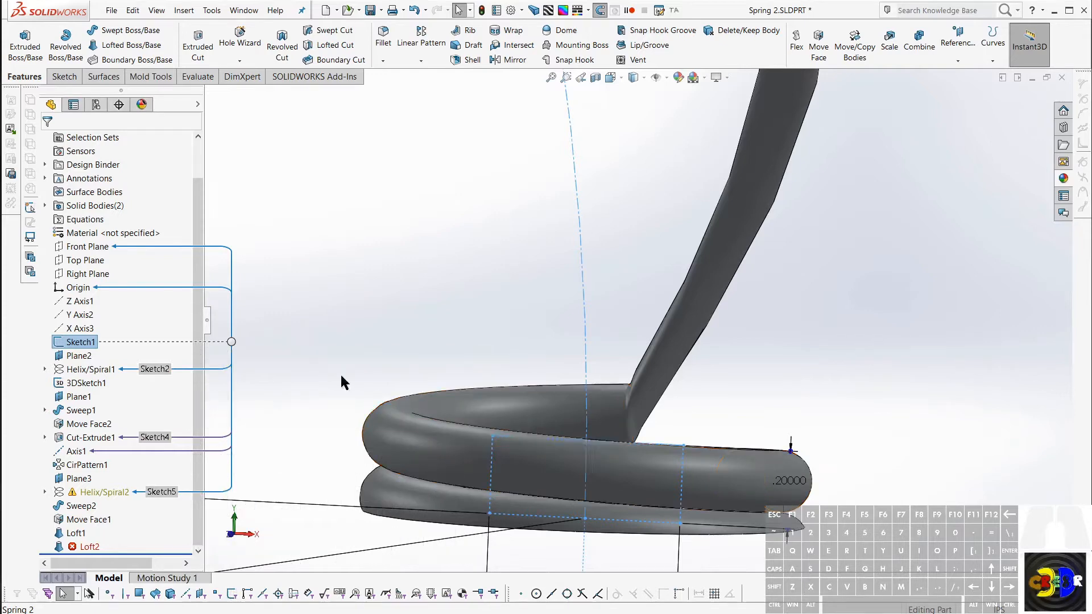
key(Escape)
click(78, 341)
click(78, 311)
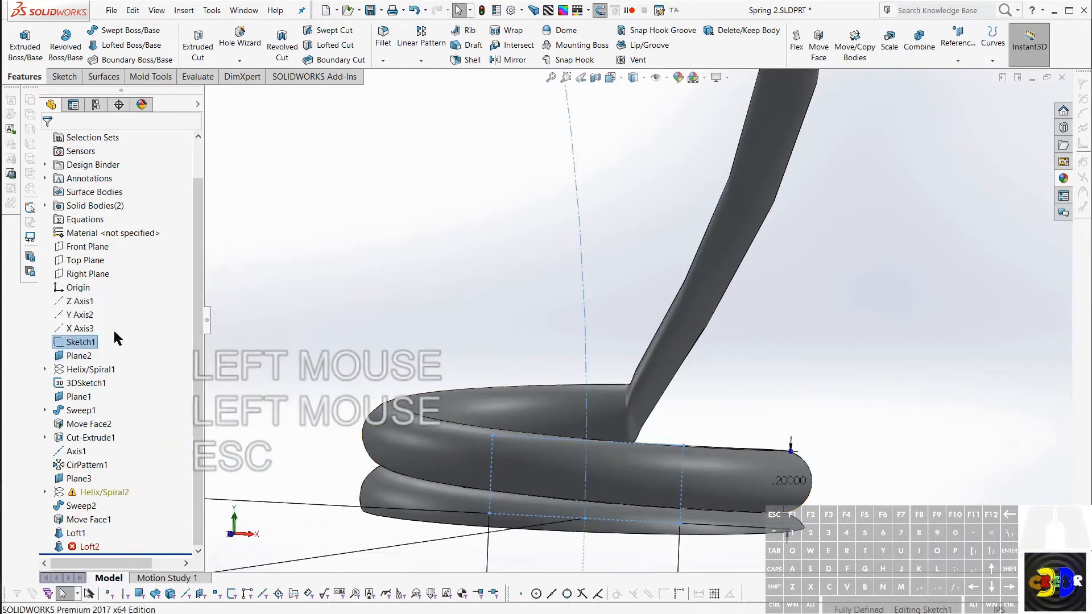
Trim away the portions of the construction arc inside the lower and upper rectangles of Sketch1
click(587, 433)
key(Escape)
key(t)
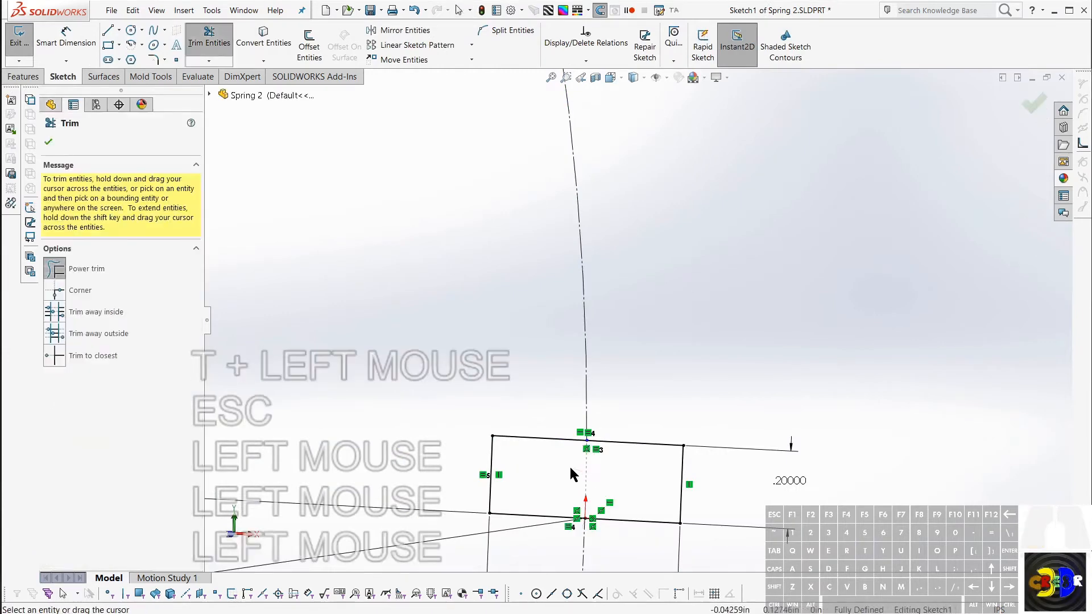
scroll(526, 324, down, 5)
scroll(586, 159, up, 2)
scroll(658, 293, down, 3)
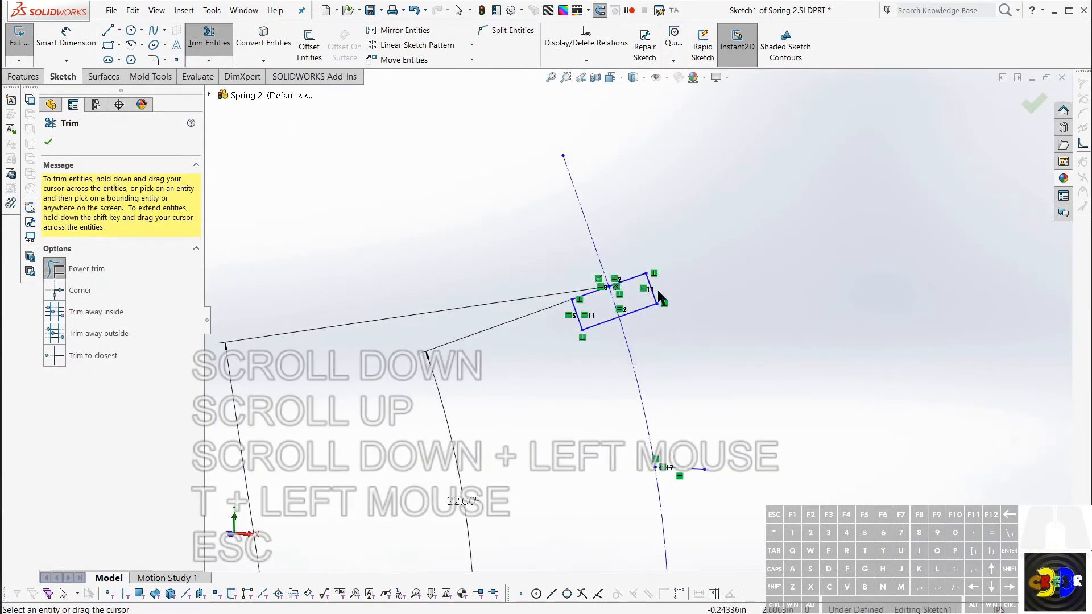
scroll(612, 308, up, 1)
click(555, 313)
key(Escape)
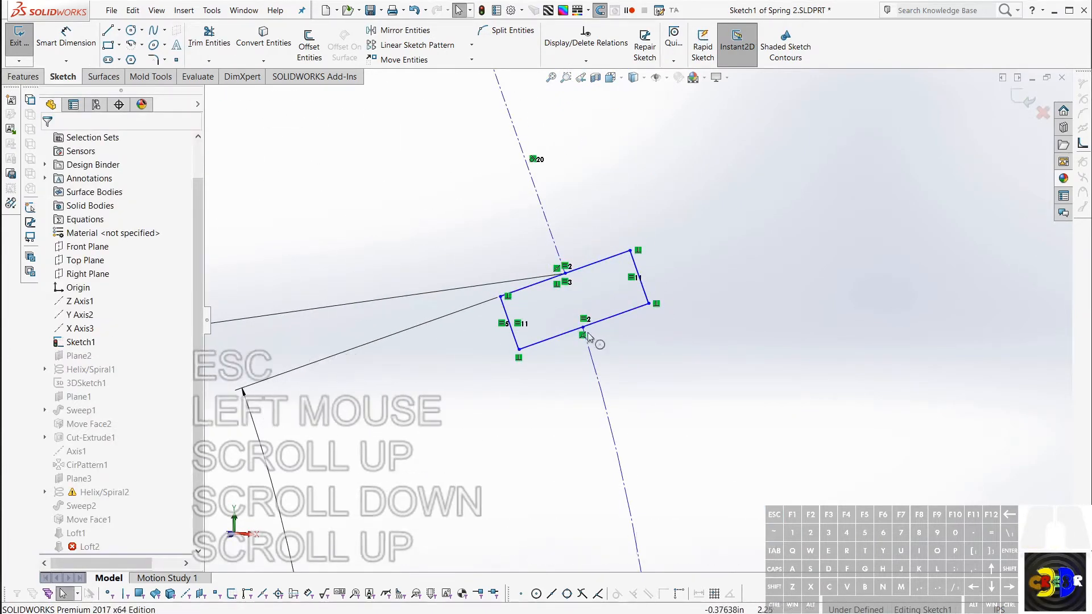
Make the construction arc's upper endpoint coincident with the midpoint of the tilted upper rectangle's lower edge
drag(584, 330, 597, 323)
click(605, 321)
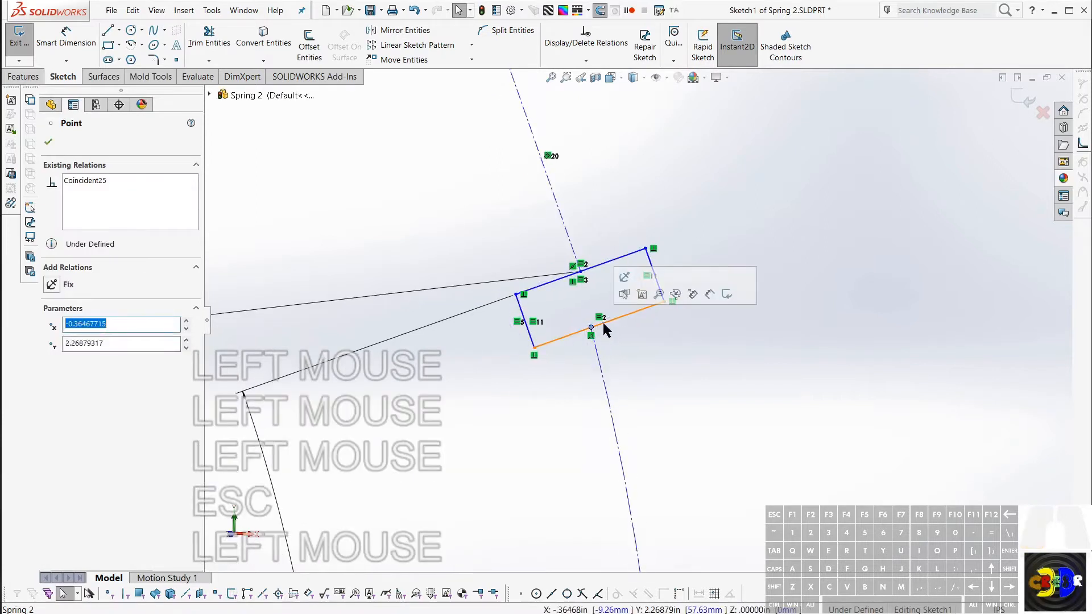
click(605, 323)
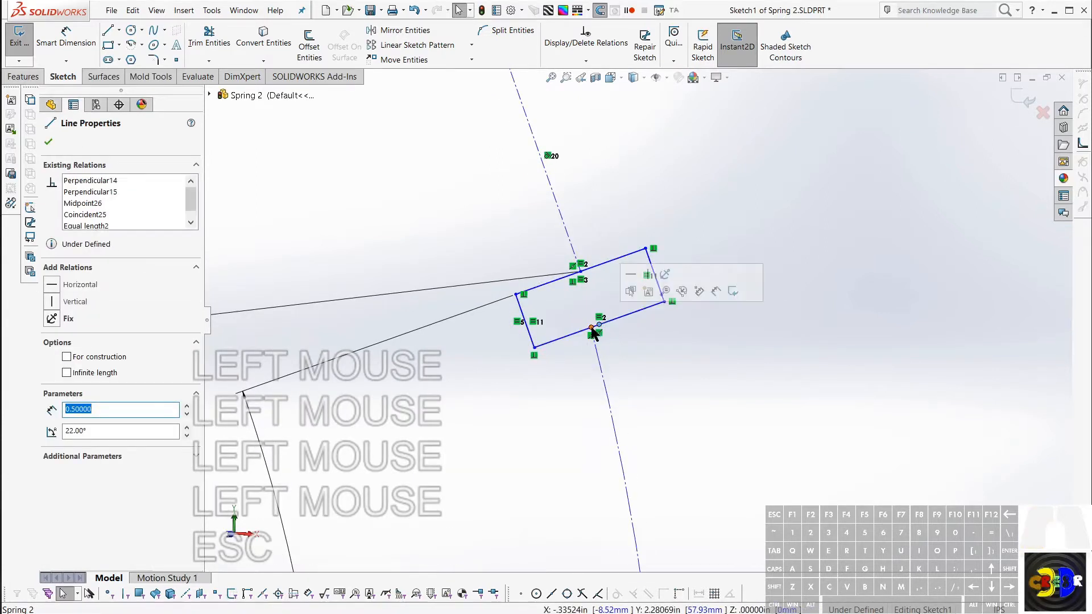
click(592, 330)
ctrl+click(592, 330)
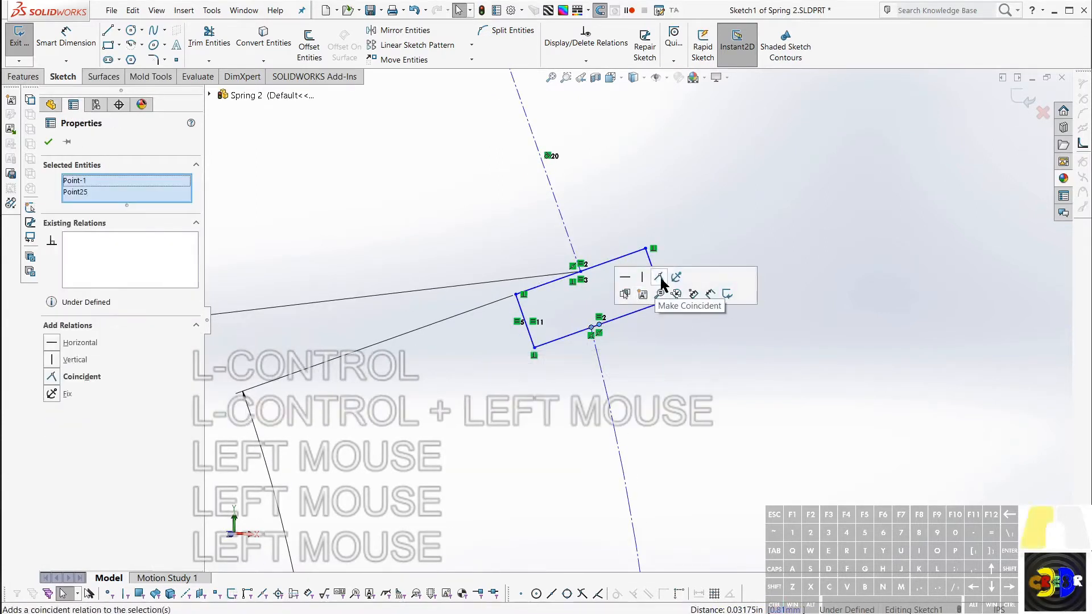
click(659, 278)
click(578, 379)
key(Escape)
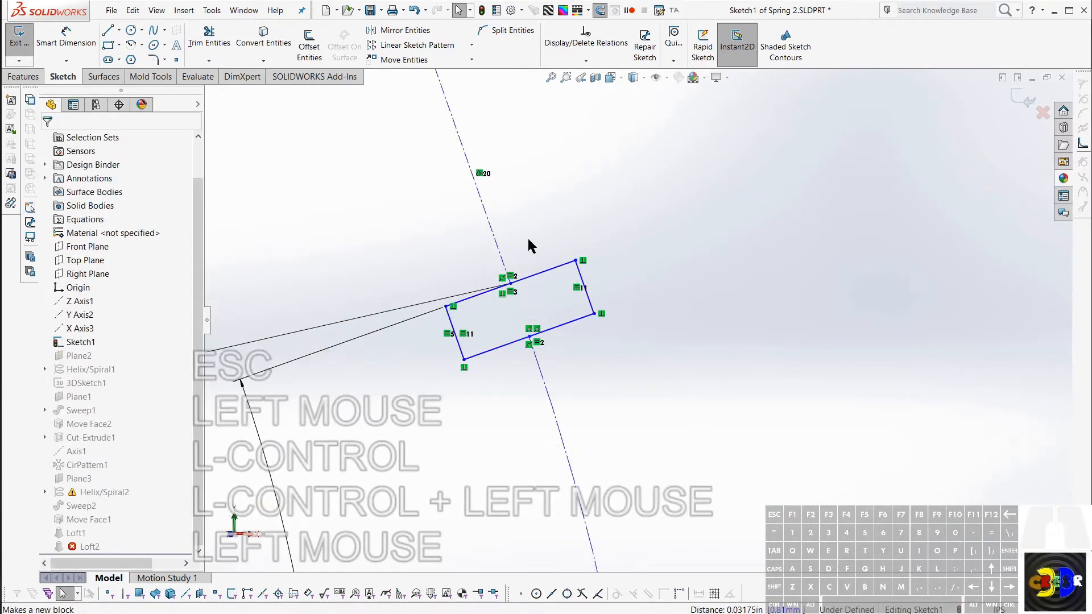
key(ctrl+shift)
key(ctrl+shift)
key(ctrl+shift)
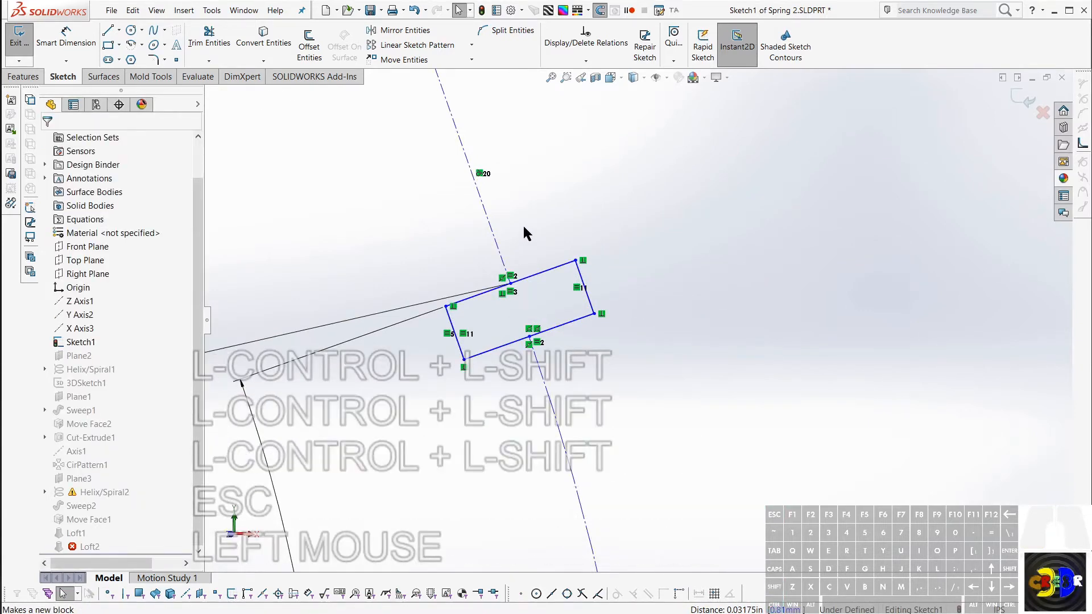
key(ctrl+shift)
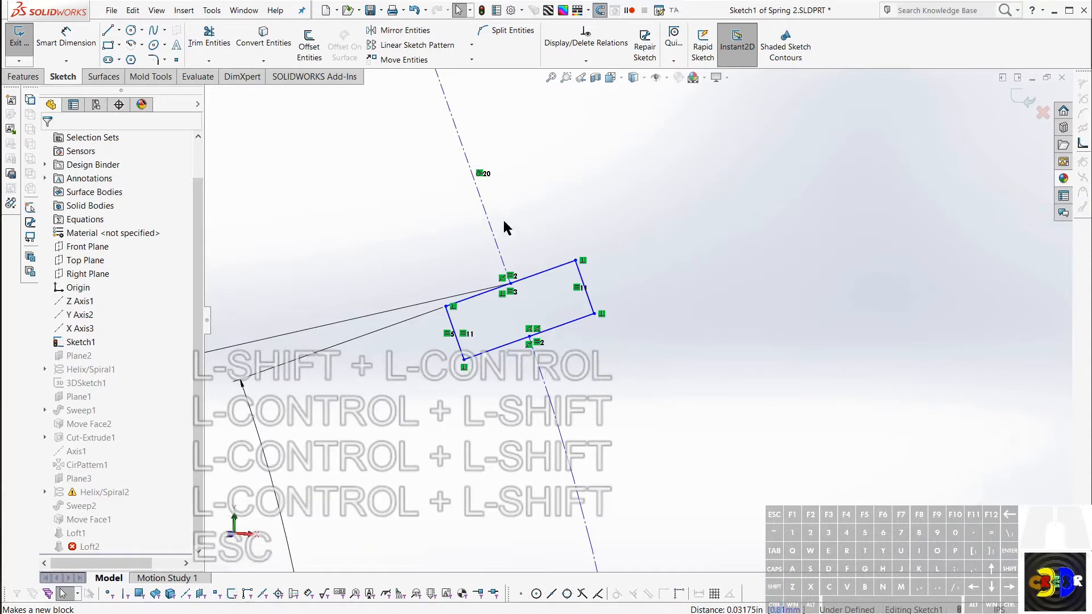
key(ctrl+shift)
click(481, 174)
click(481, 174)
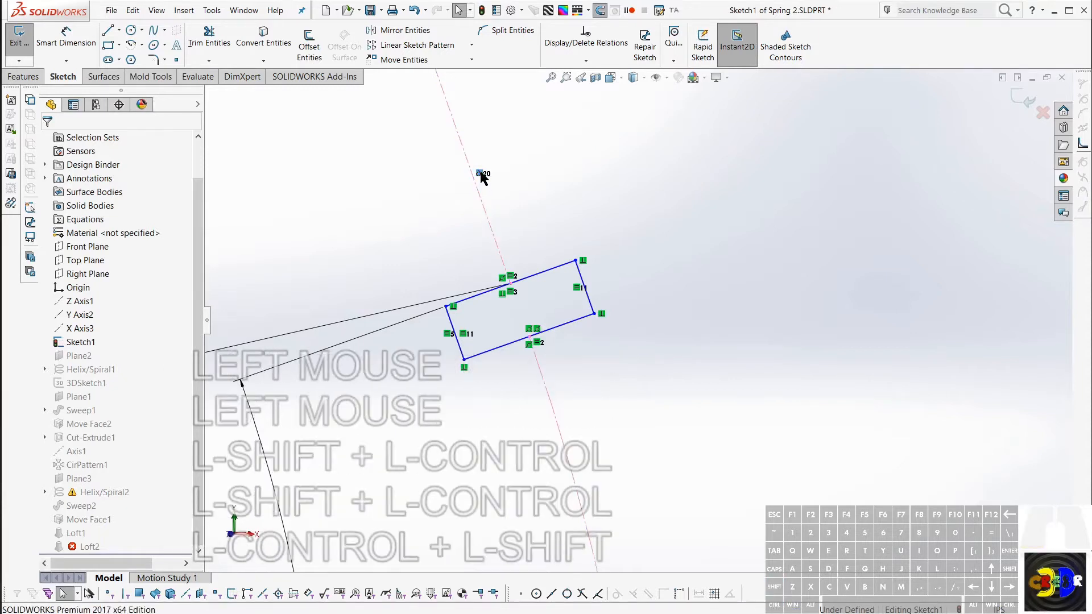
key(Escape)
key(ctrl+shift)
key(ctrl+shift+x)
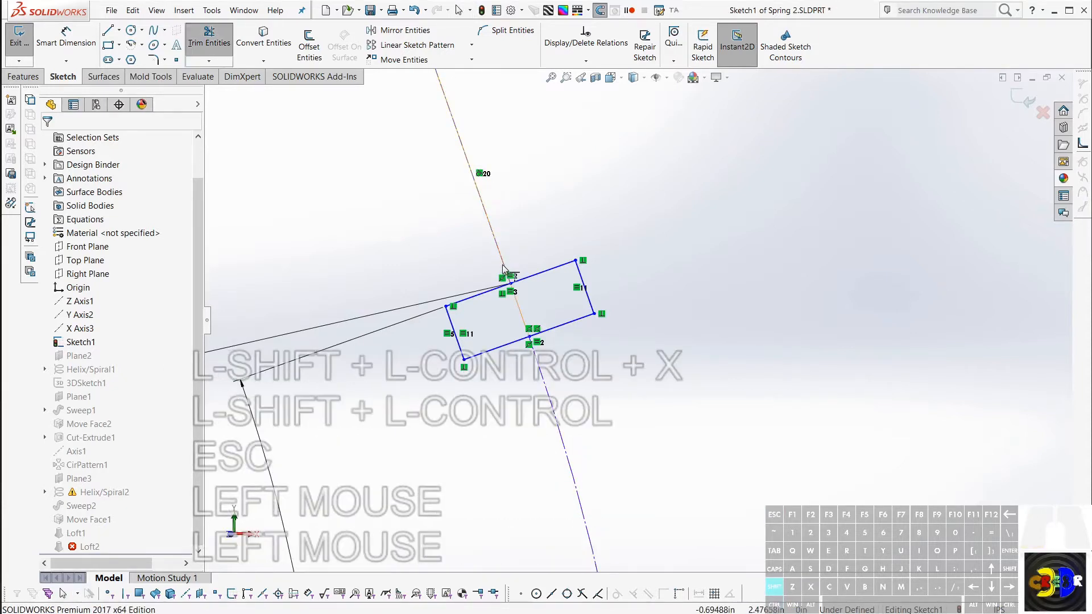
shift+click(503, 268)
Make the construction arc's lower endpoint coincident with the midpoint of the lower rectangle's upper edge
shift+scroll(625, 296, down, 3)
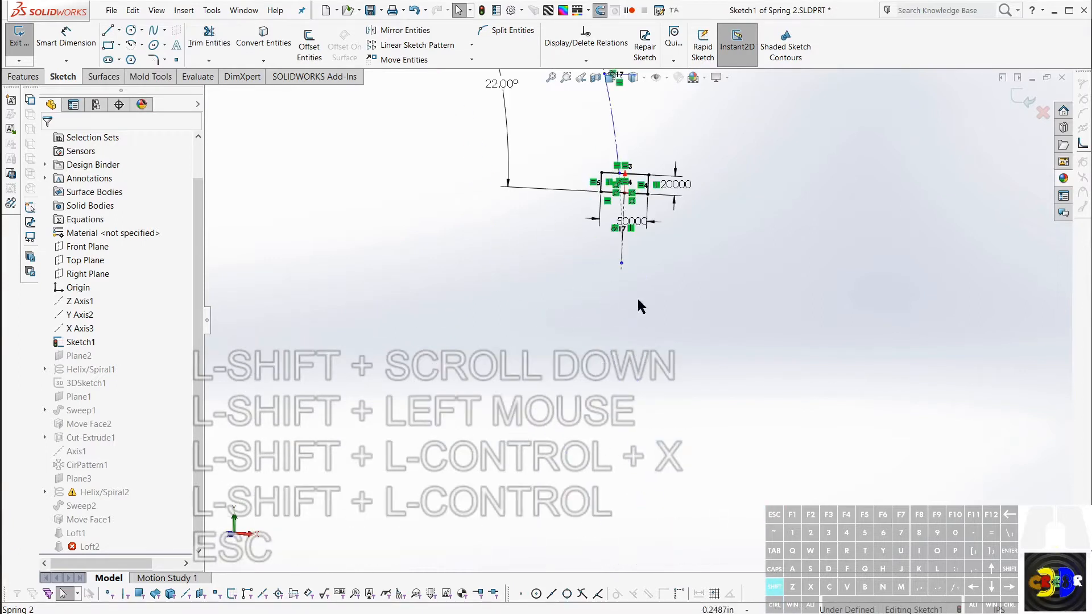
shift+scroll(690, 188, up, 2)
shift+scroll(690, 188, up, 2)
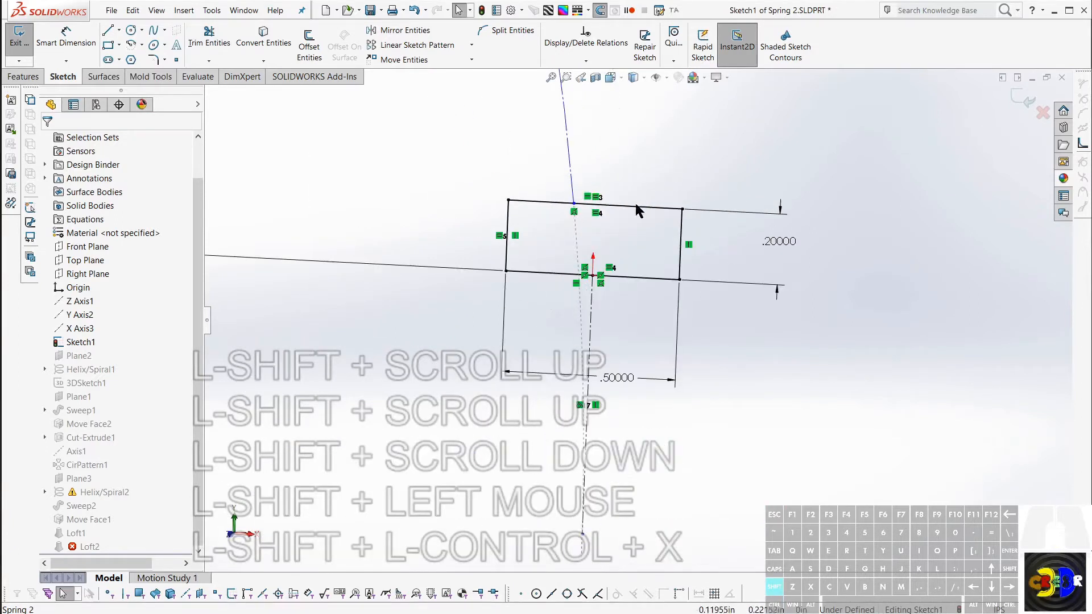
key(shift+Escape)
key(shift)
click(597, 206)
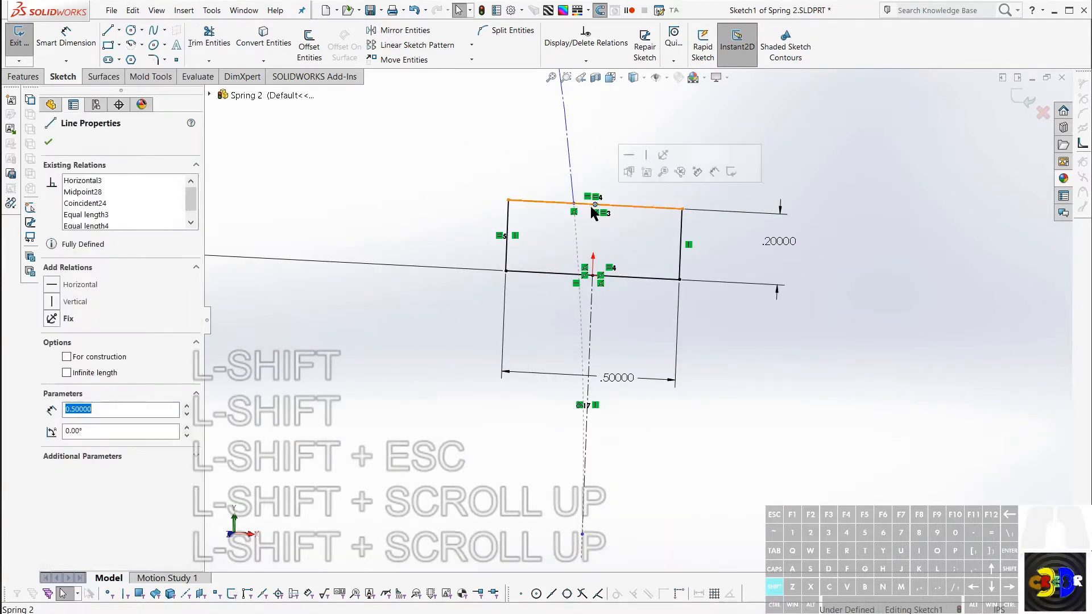
ctrl+shift+click(595, 204)
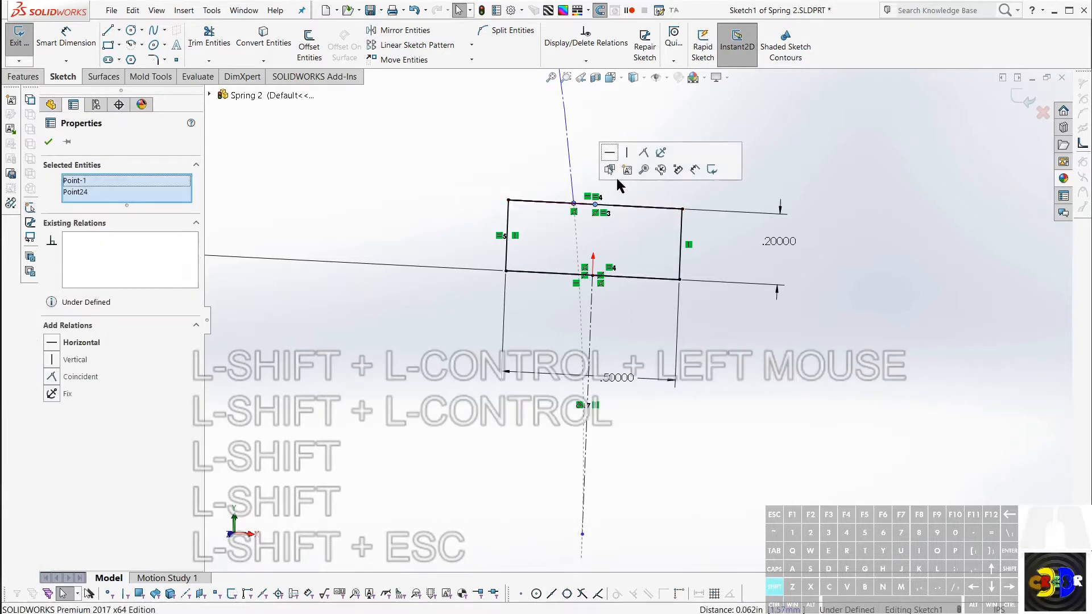
shift+click(644, 152)
key(shift+Escape)
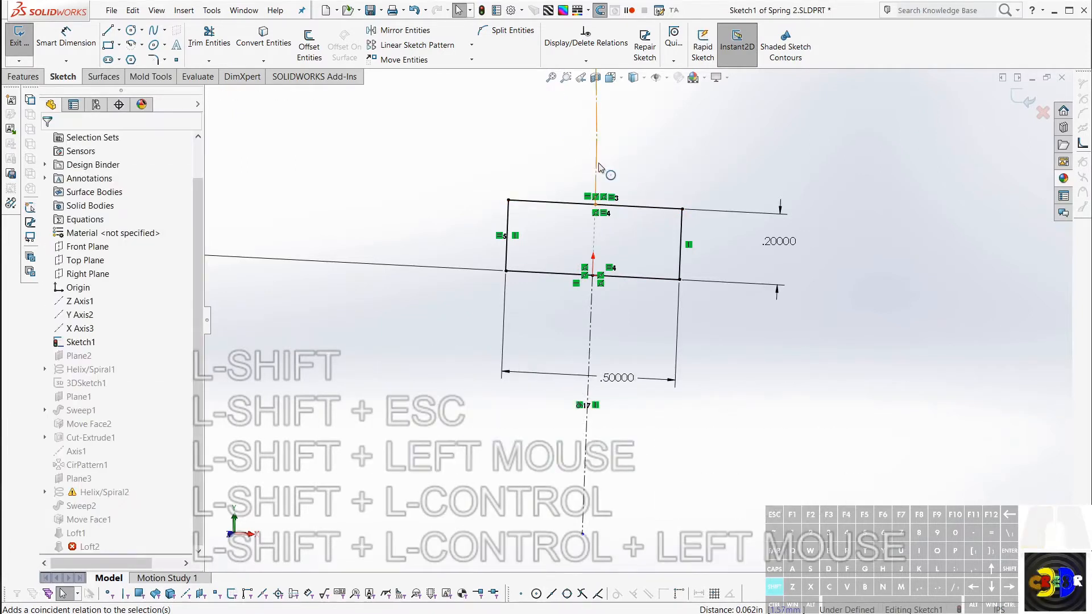
shift+scroll(613, 196, down, 3)
shift+scroll(634, 241, up, 2)
mouse_move(634, 241)
shift+middle_down()
mouse_move(630, 264)
mouse_move(638, 243)
mouse_move(634, 256)
shift+middle_up()
key(shift+Escape)
key(shift)
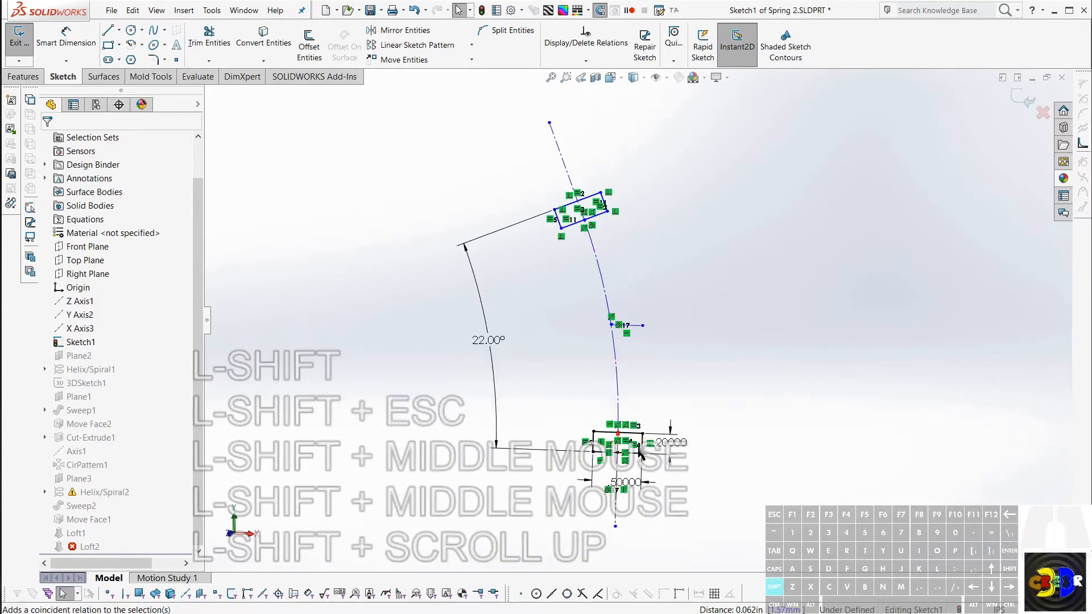
right_drag(613, 467, 618, 453)
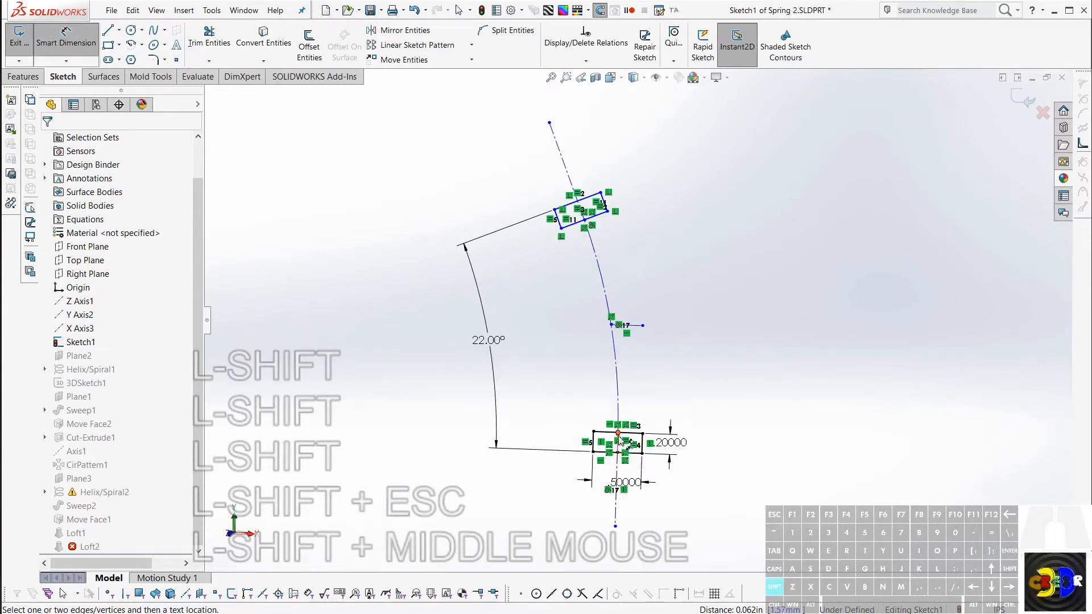
key(shift+d)
shift+click(585, 221)
key(shift)
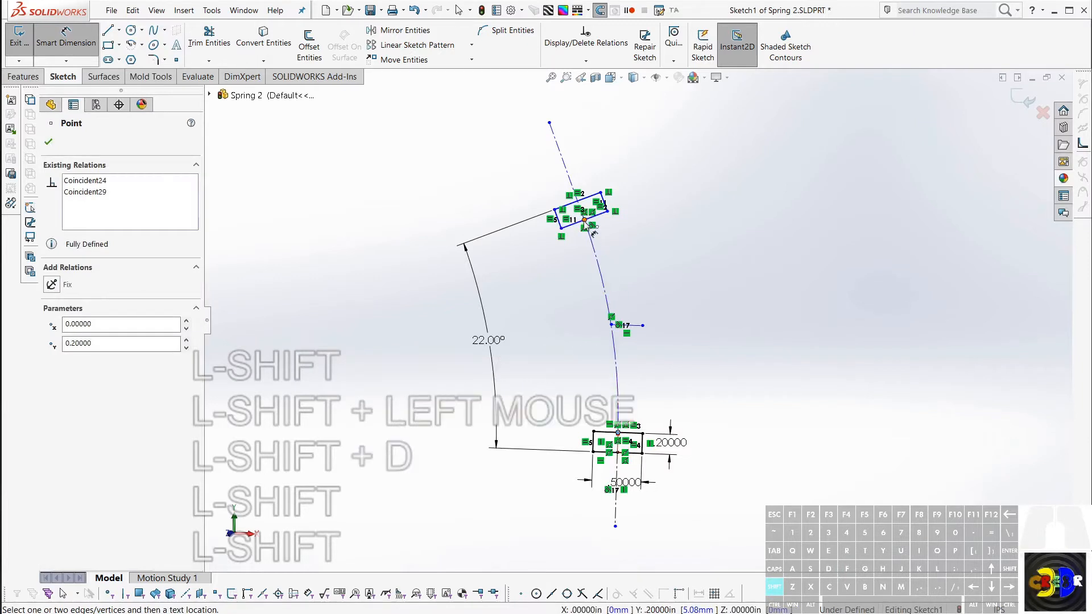
key(shift)
key(shift)
key(shift)
key(shift)
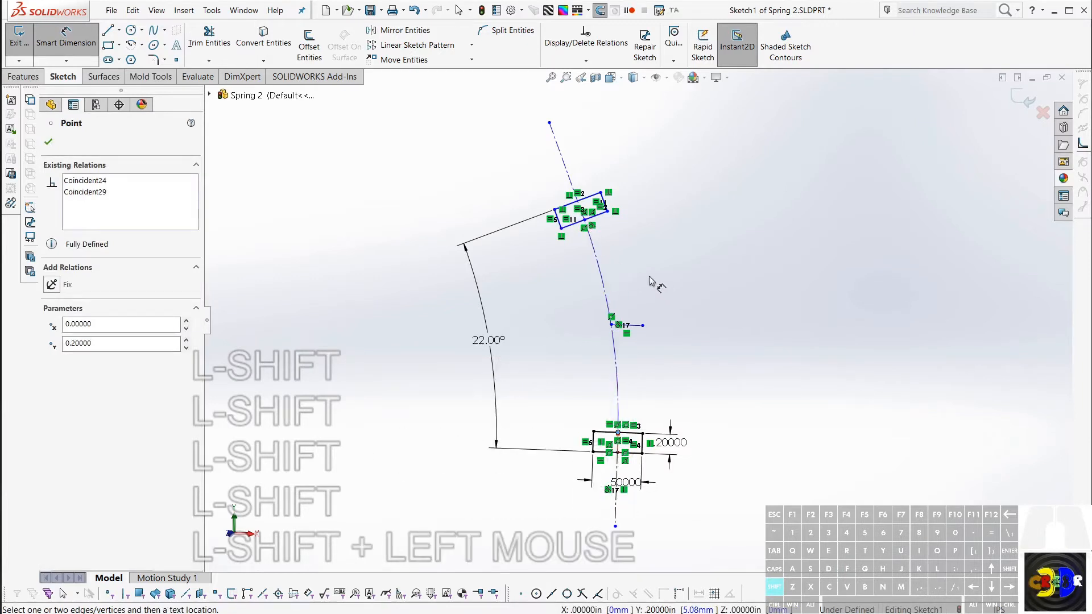
mouse_move(588, 223)
shift+mouse_down()
mouse_move(519, 349)
mouse_move(500, 469)
shift+mouse_up()
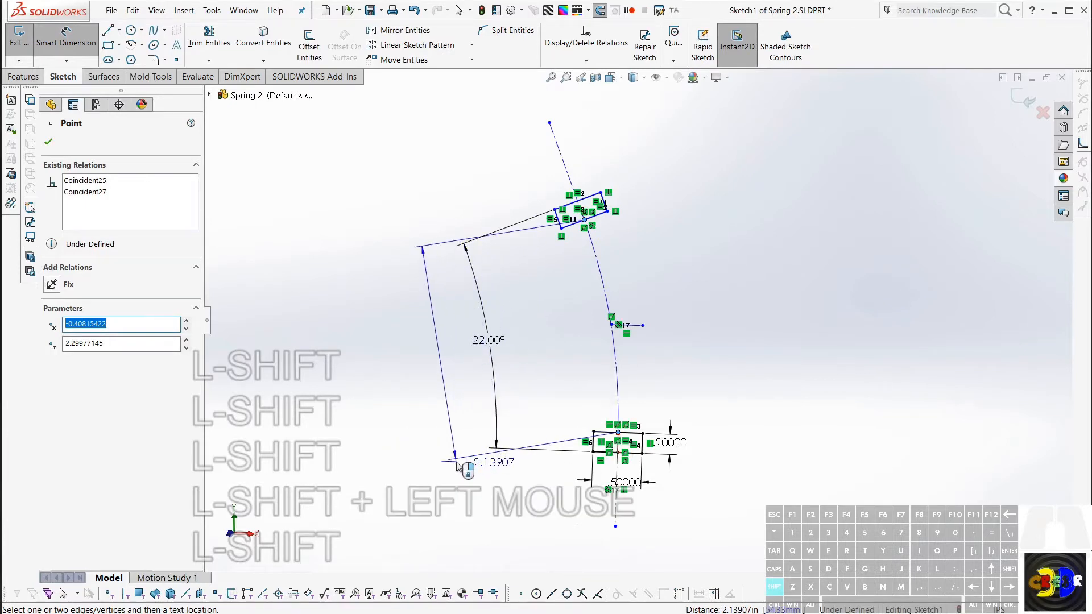
key(Escape)
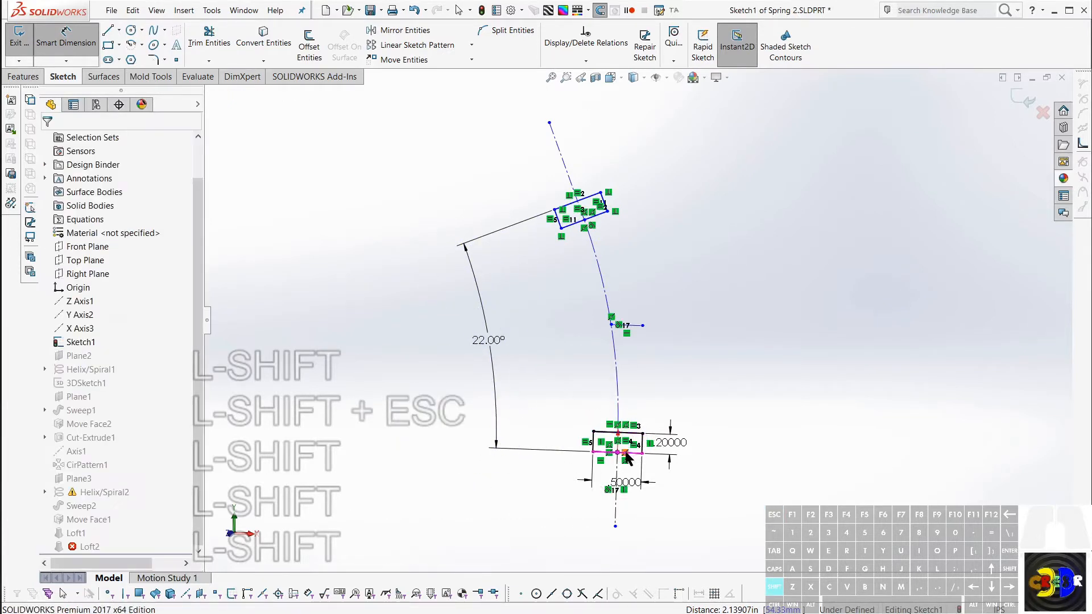
key(shift+d)
shift+click(619, 454)
key(shift+d)
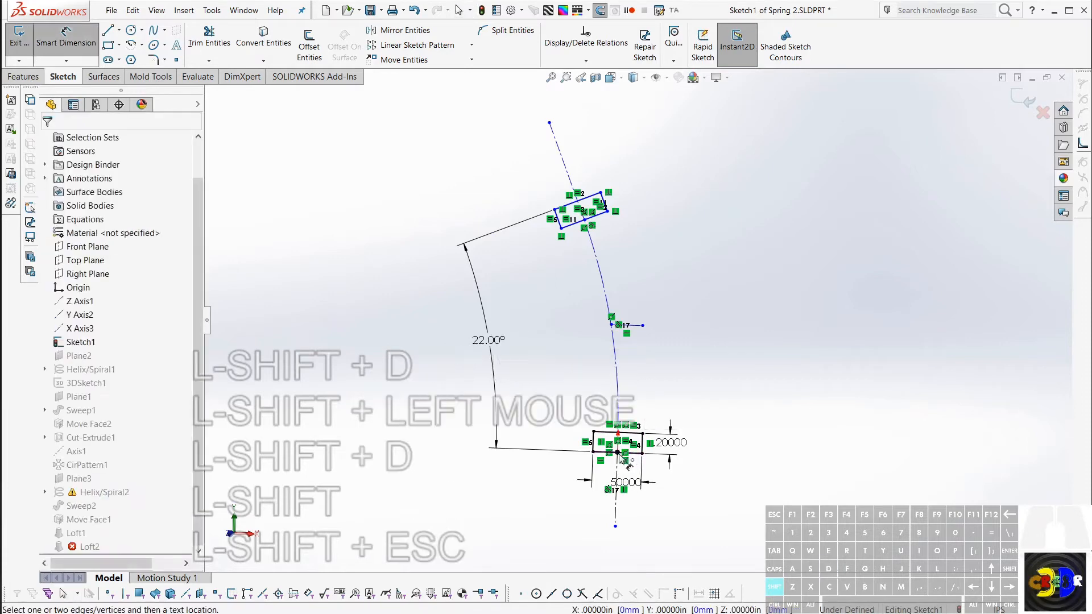
shift+click(584, 214)
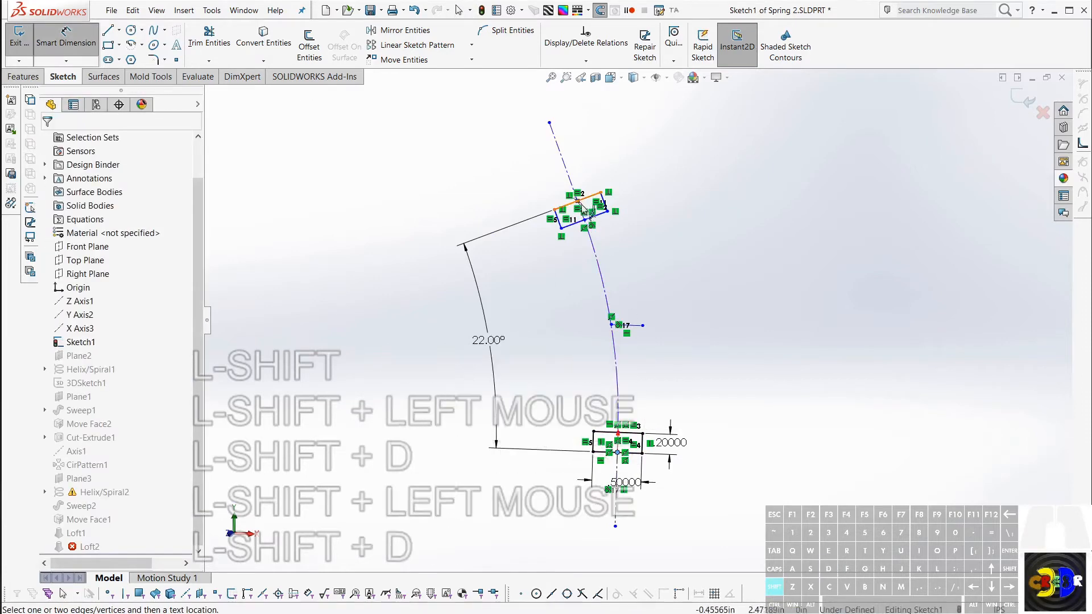
shift+scroll(578, 201, up, 4)
key(shift+Escape)
Trim the leftover construction arc segment extending above the tilted upper rectangle
key(shift+t)
shift+drag(600, 162, 534, 171)
key(Escape)
scroll(639, 320, down, 4)
shift+scroll(663, 460, up, 3)
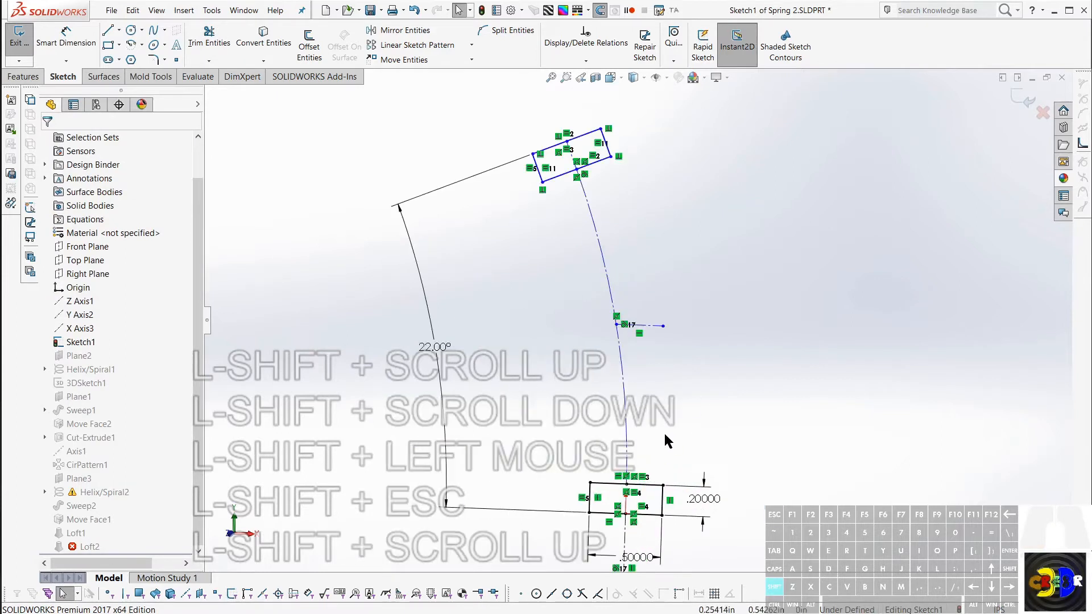
key(shift+Escape)
Dimension the distance from the lower rectangle's bottom midpoint to the upper rectangle's top midpoint as 2.5 in
key(shift+d)
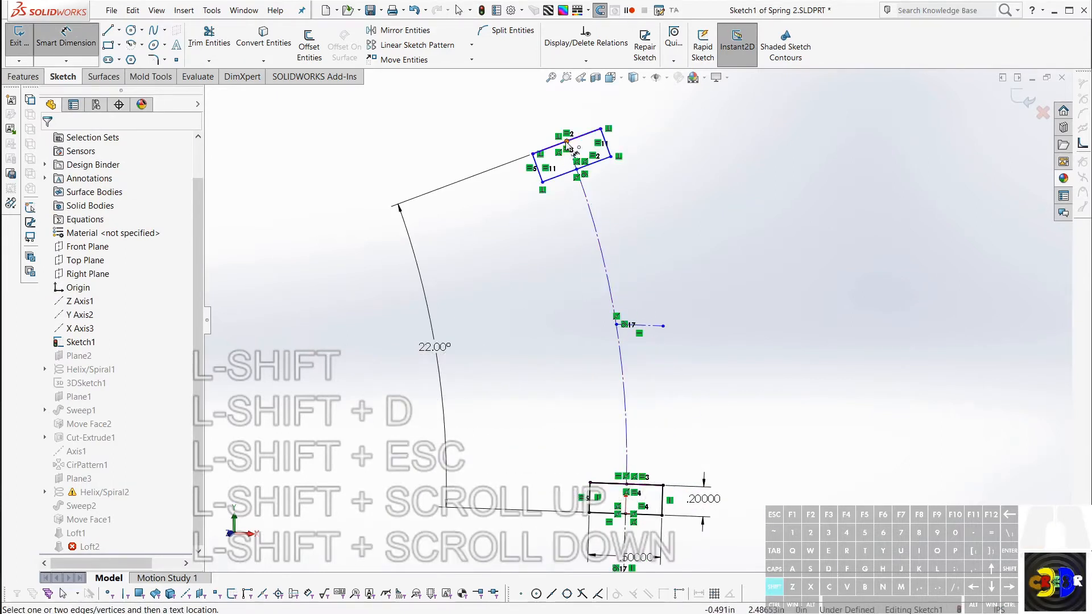
shift+click(624, 383)
shift+click(567, 141)
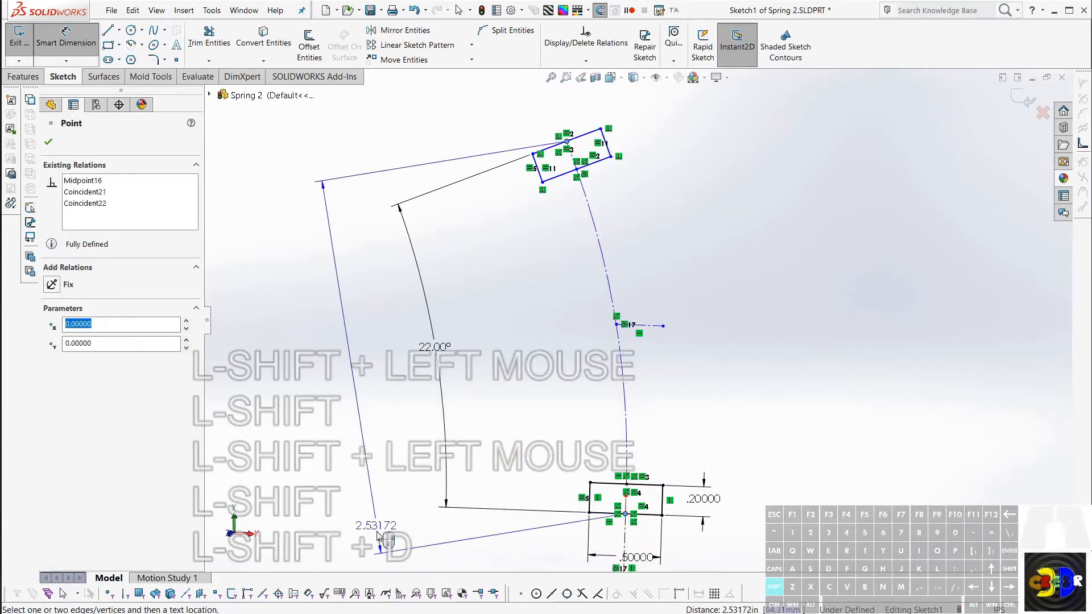
click(398, 559)
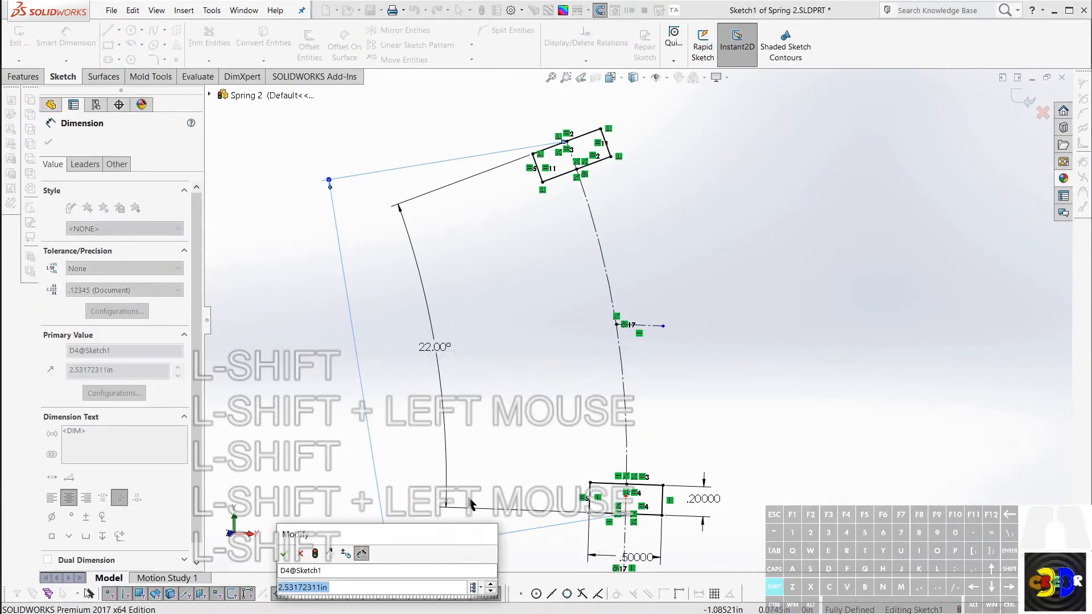
shift+click(469, 498)
key(shift+Return)
Exit and rebuild the part with the edited Sketch1, and select the sketch to display its dimensions
shift+scroll(715, 415, up, 3)
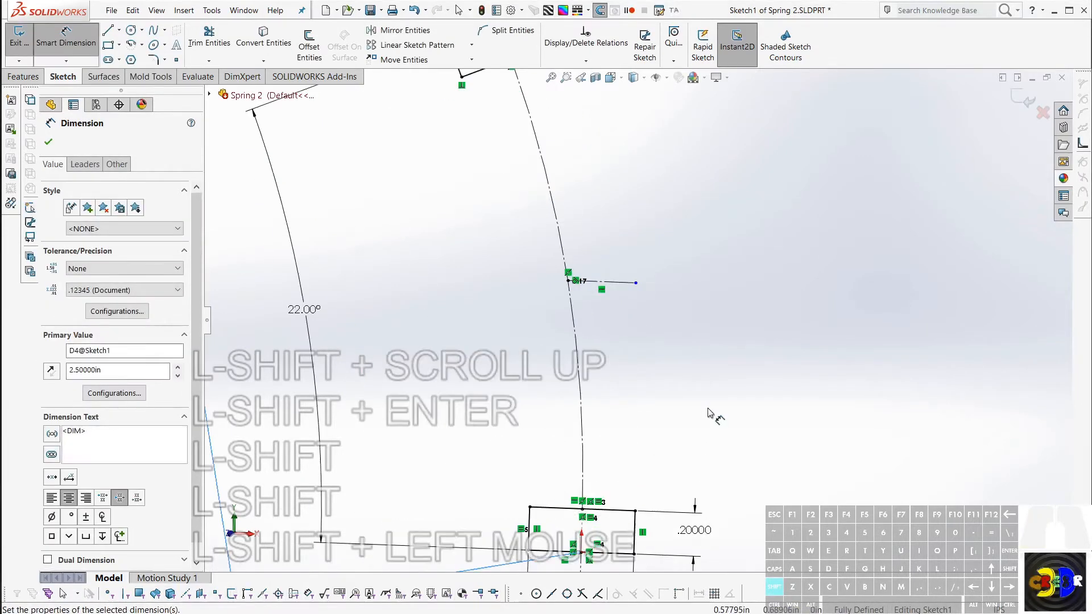
key(shift+r)
key(shift)
key(shift)
key(shift)
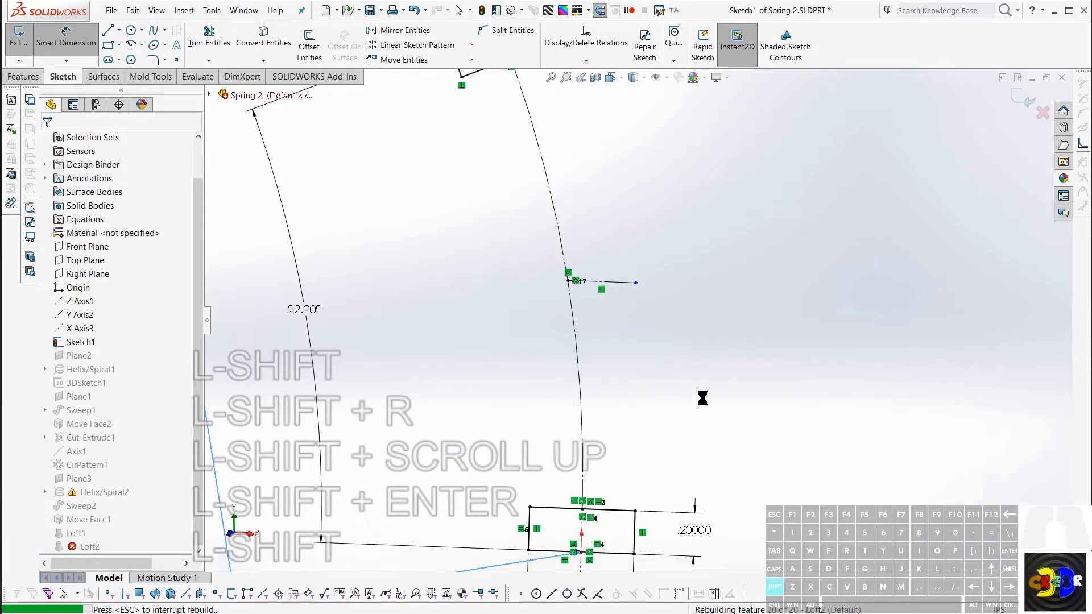
shift+scroll(677, 323, down, 1)
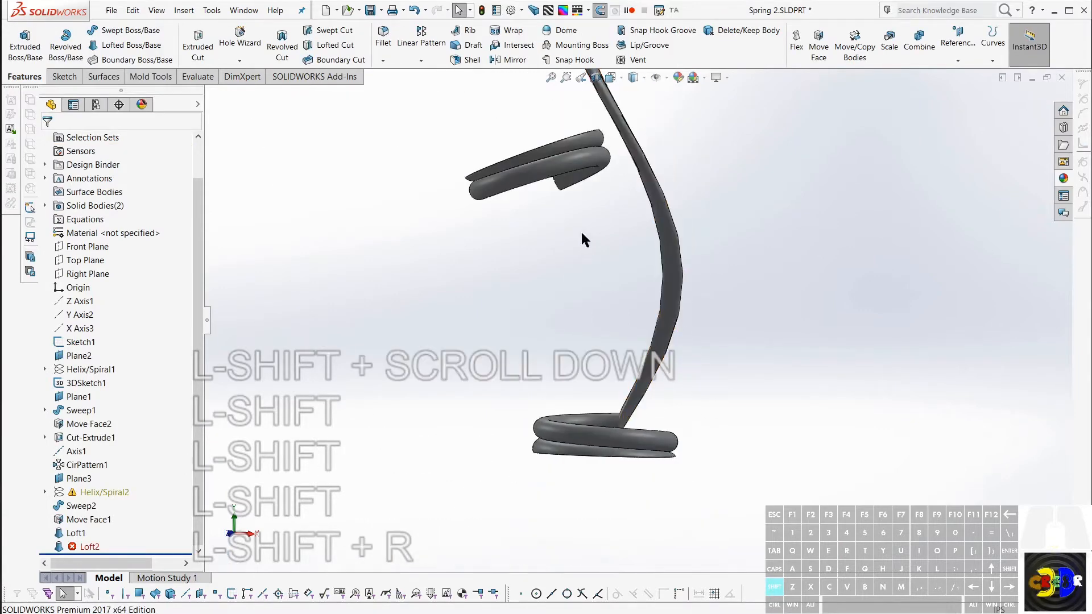
key(shift)
key(shift)
click(65, 343)
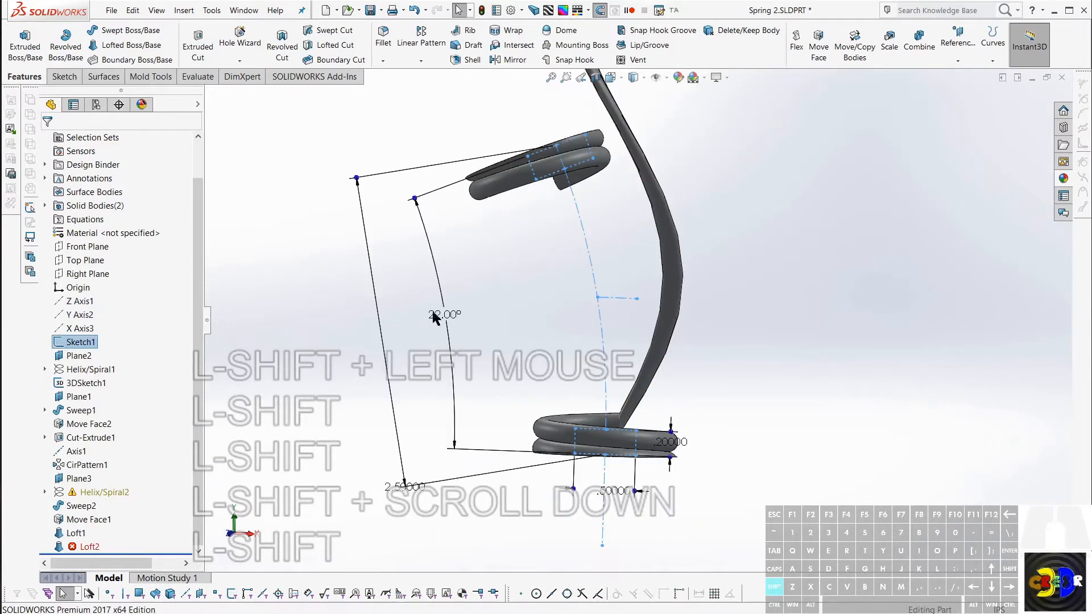
Examine Sketch1's angle dimension and the patterned upper coil's orientation from several viewpoints, selecting the coil's lower face to show CirPattern1's angle
mouse_move(433, 312)
middle_down()
mouse_move(483, 303)
mouse_move(443, 307)
mouse_move(441, 328)
mouse_move(430, 307)
mouse_move(434, 316)
middle_up()
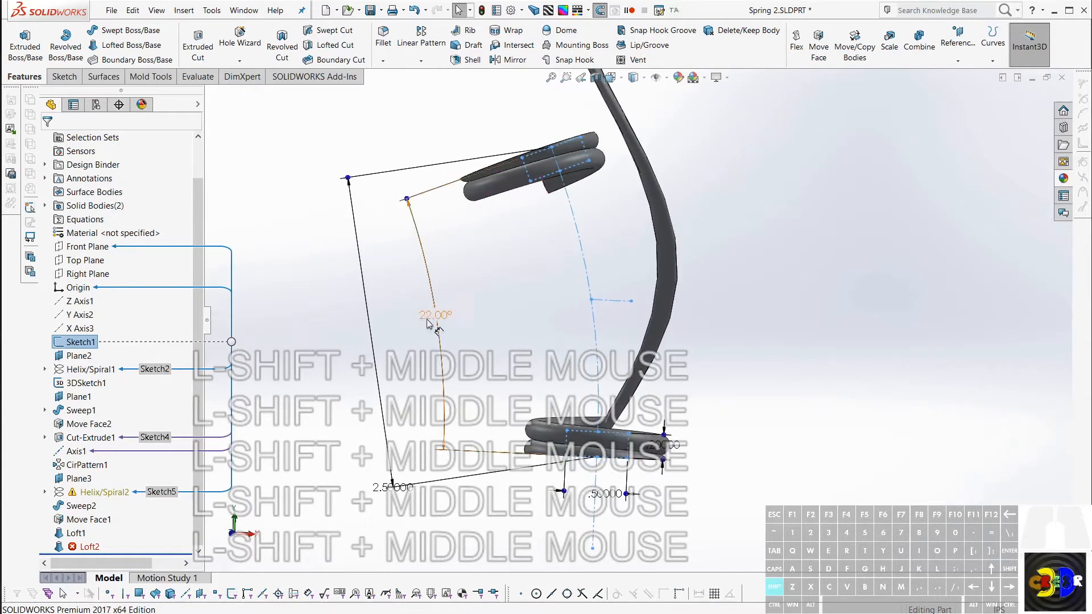
double_click(432, 317)
click(670, 513)
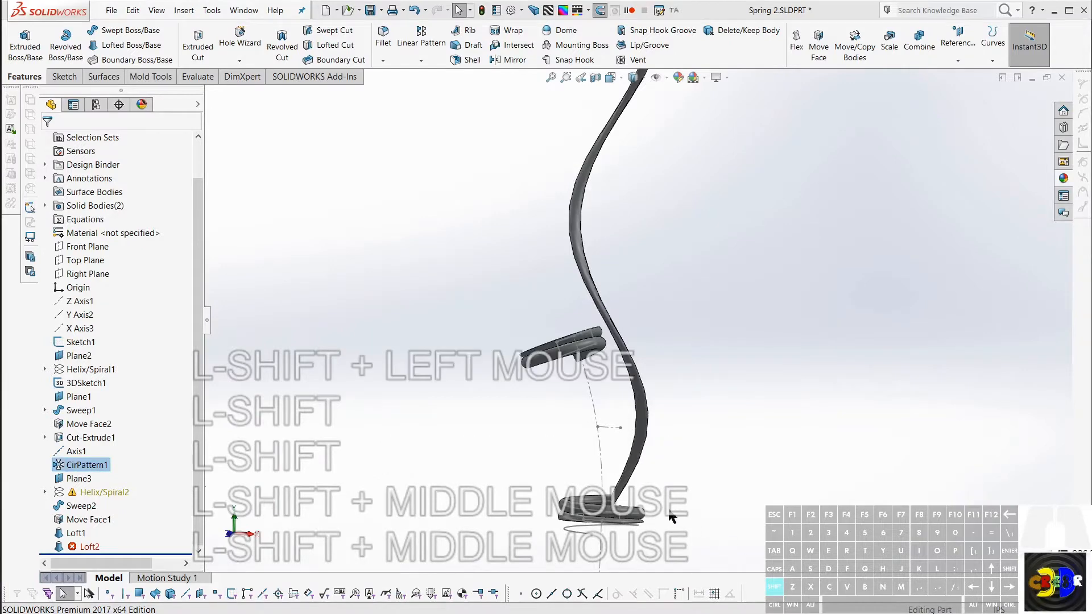
scroll(643, 472, down, 4)
scroll(634, 457, up, 3)
middle_drag(634, 450, 650, 395)
scroll(621, 311, down, 4)
shift+scroll(626, 312, up, 5)
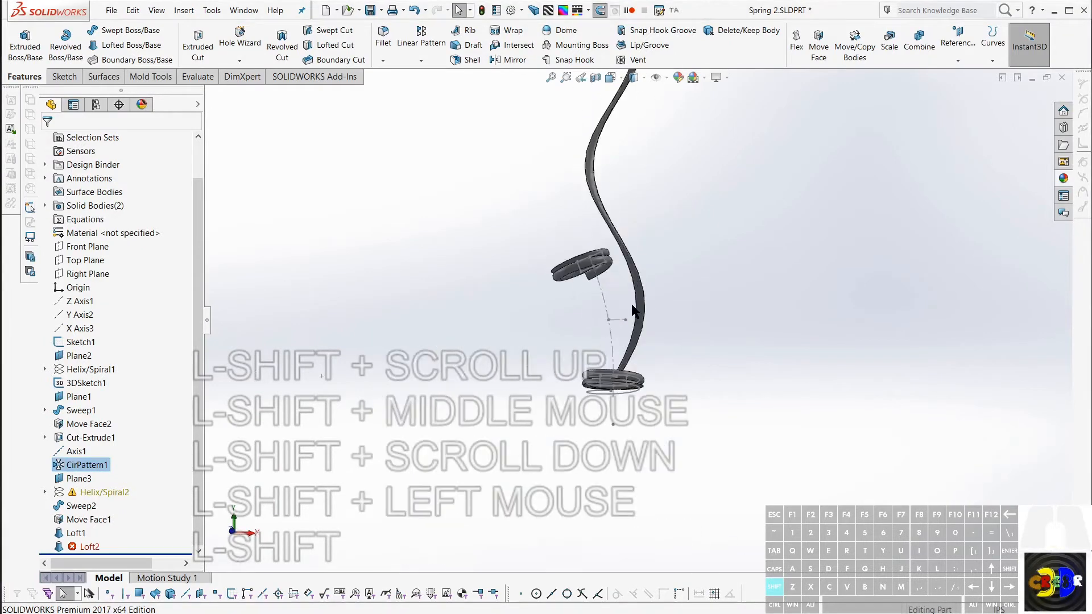
shift+middle_drag(632, 318, 649, 361)
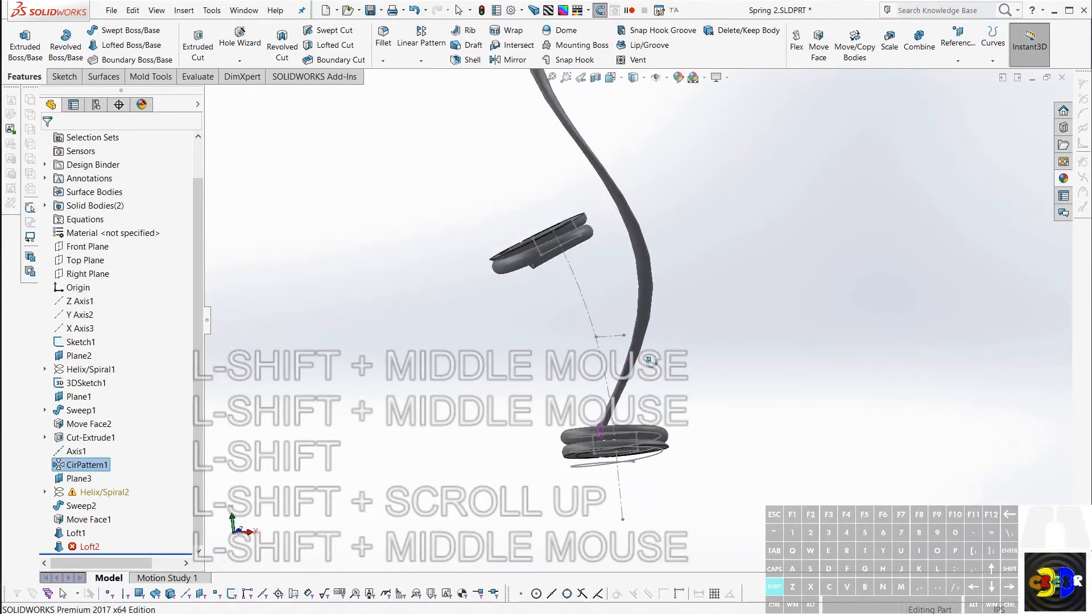
shift+middle_drag(536, 284, 533, 272)
shift+click(523, 265)
key(shift)
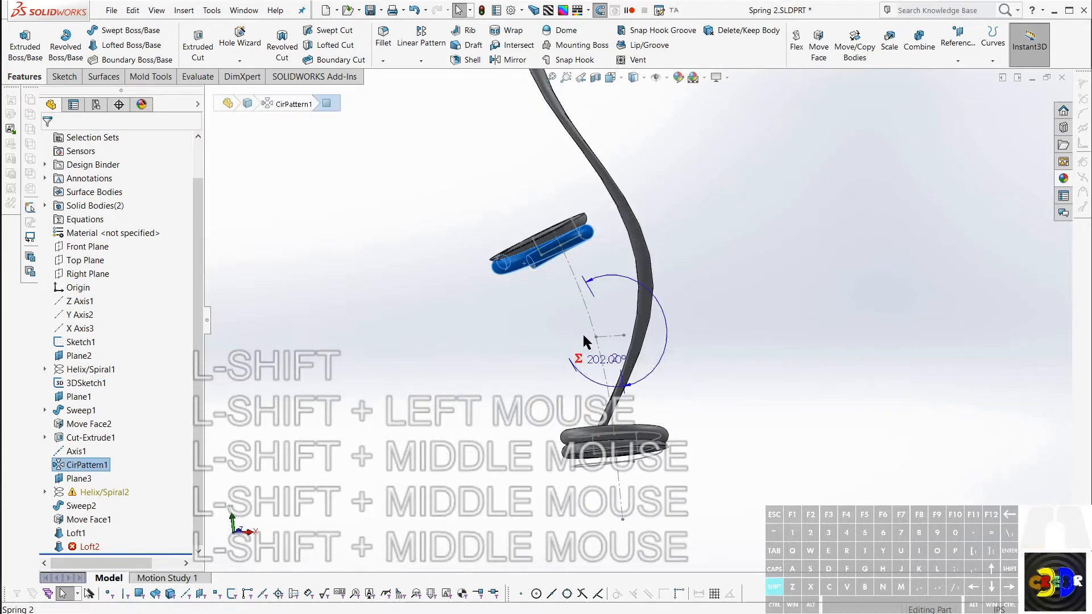
shift+middle_drag(590, 332, 539, 371)
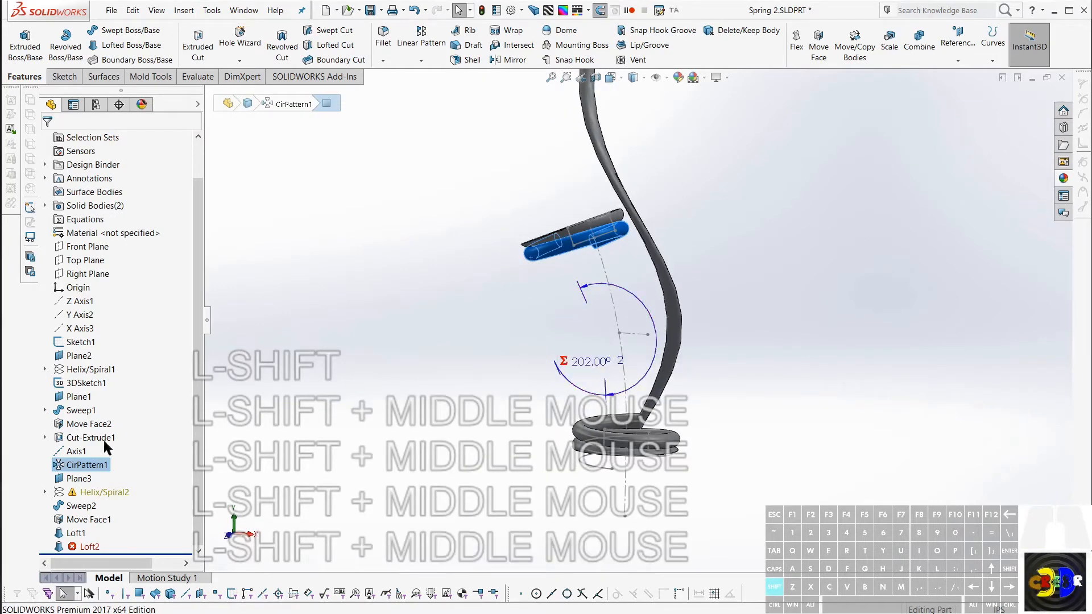
Redefine Axis1 by replacing its existing sketch point with the construction arc's center point, keeping the Front Plane reference
shift+click(57, 448)
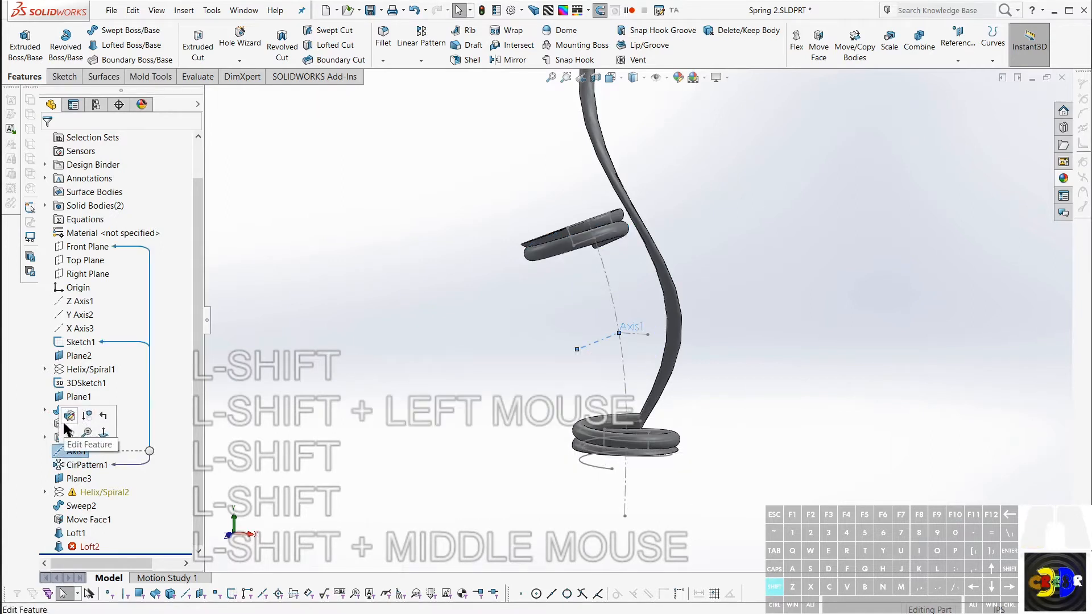
shift+click(65, 421)
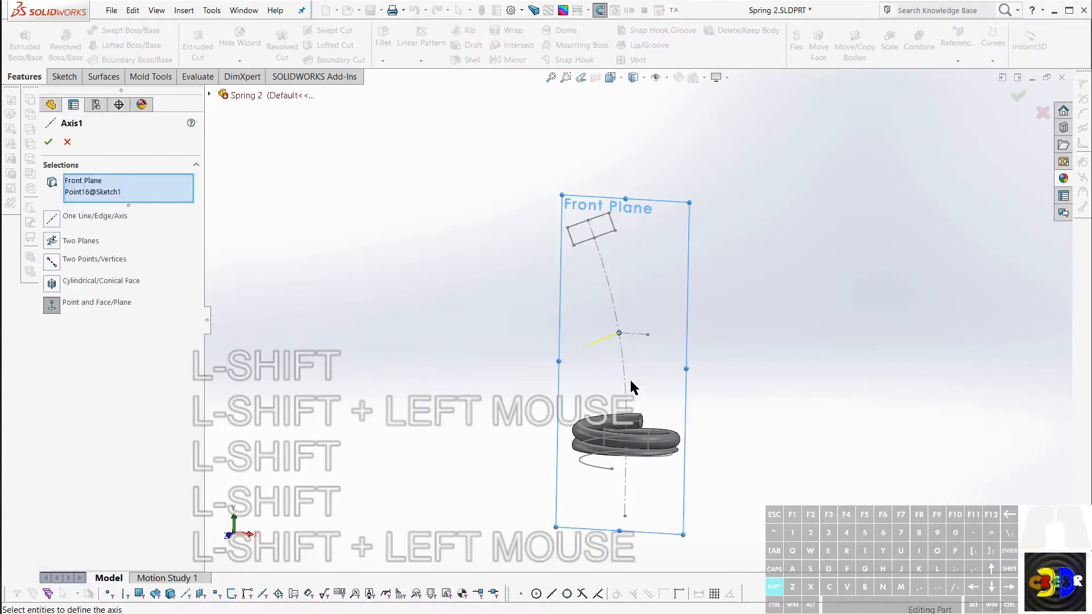
key(shift)
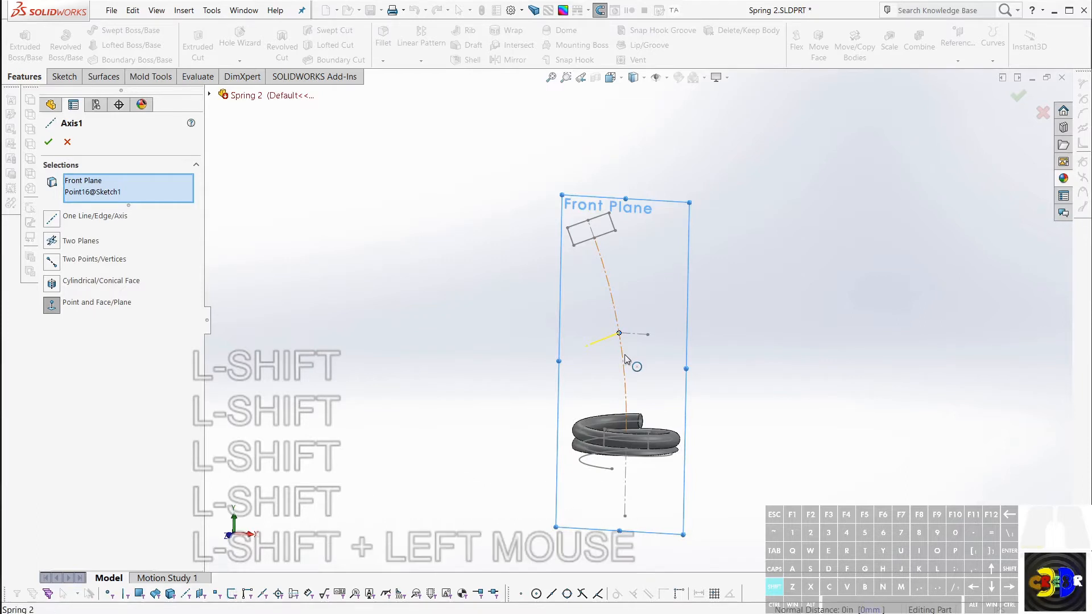
shift+scroll(625, 369, down, 3)
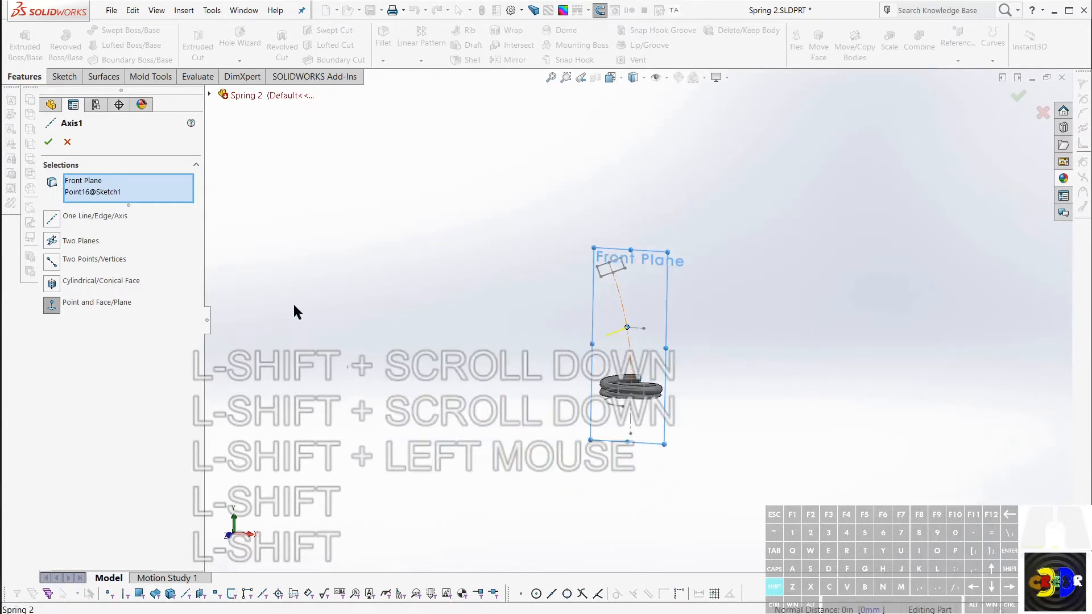
click(117, 191)
key(Delete)
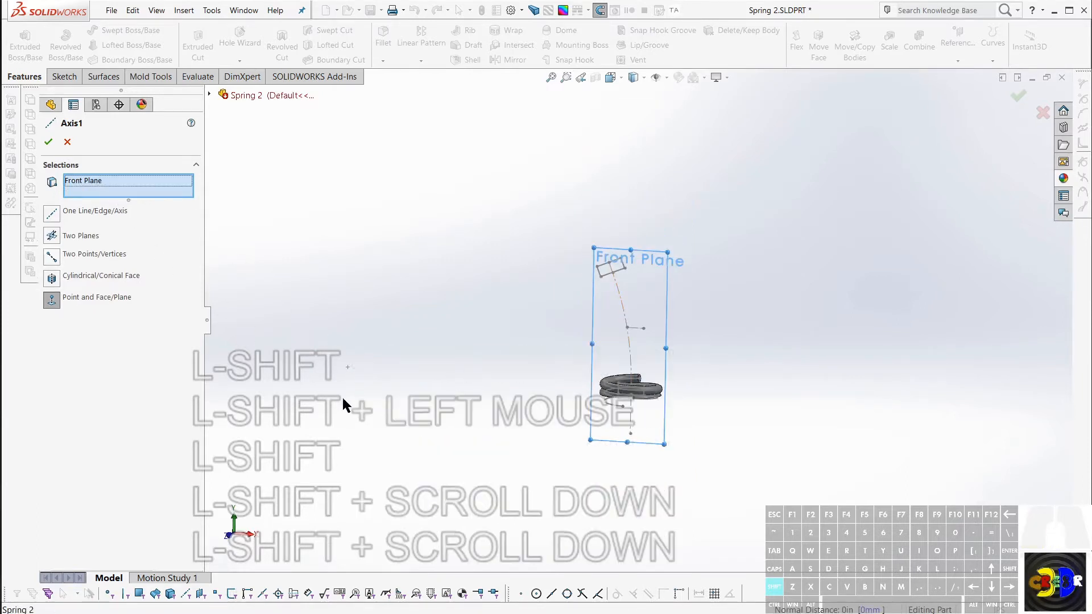
shift+click(347, 366)
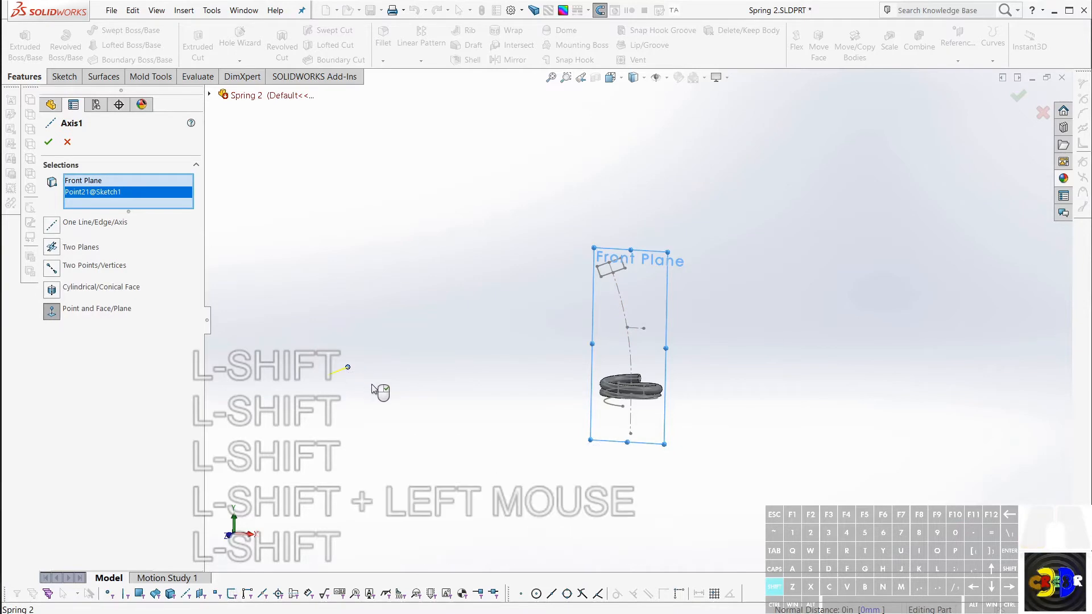
key(shift+Return)
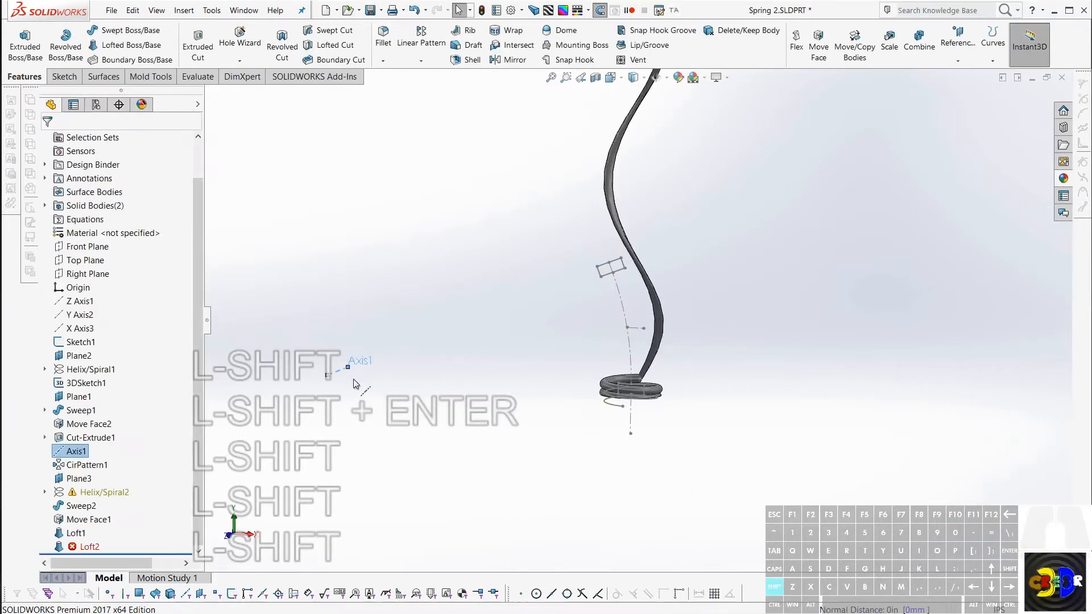
Remove the 180 term from CirPattern1's angle equation so it uses only the Sketch1 dimension, and rebuild the part
shift+middle_drag(354, 384, 421, 470)
key(shift)
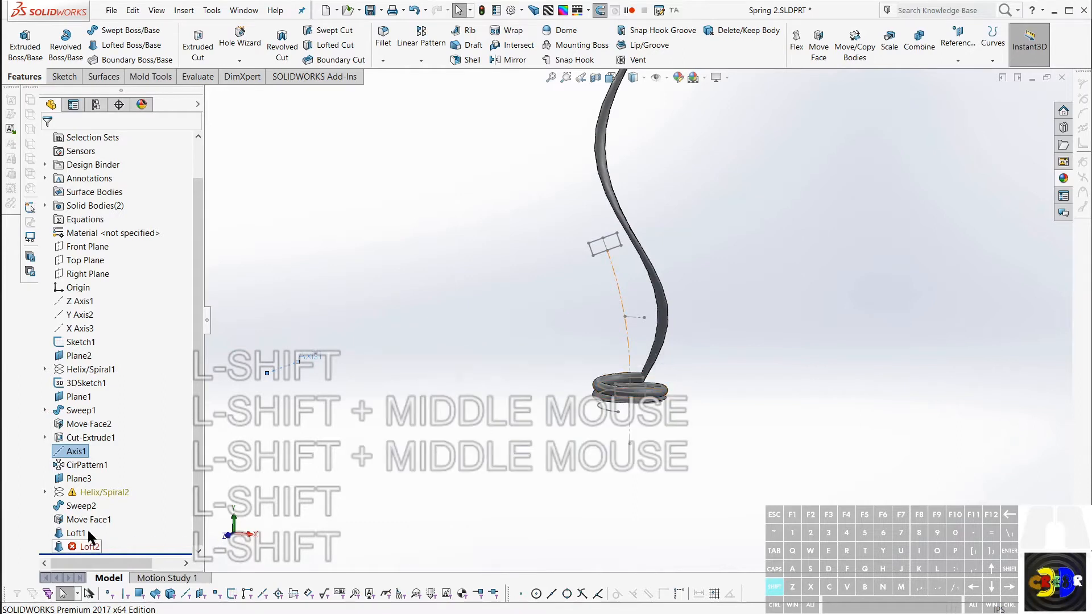
shift+click(77, 465)
shift+double_click(314, 407)
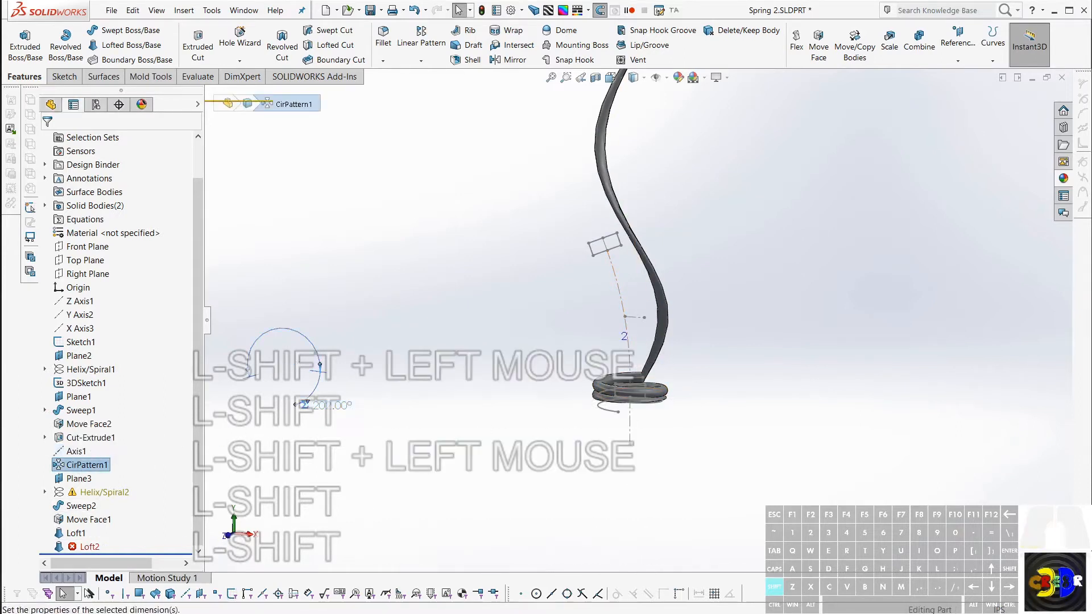
shift+click(249, 444)
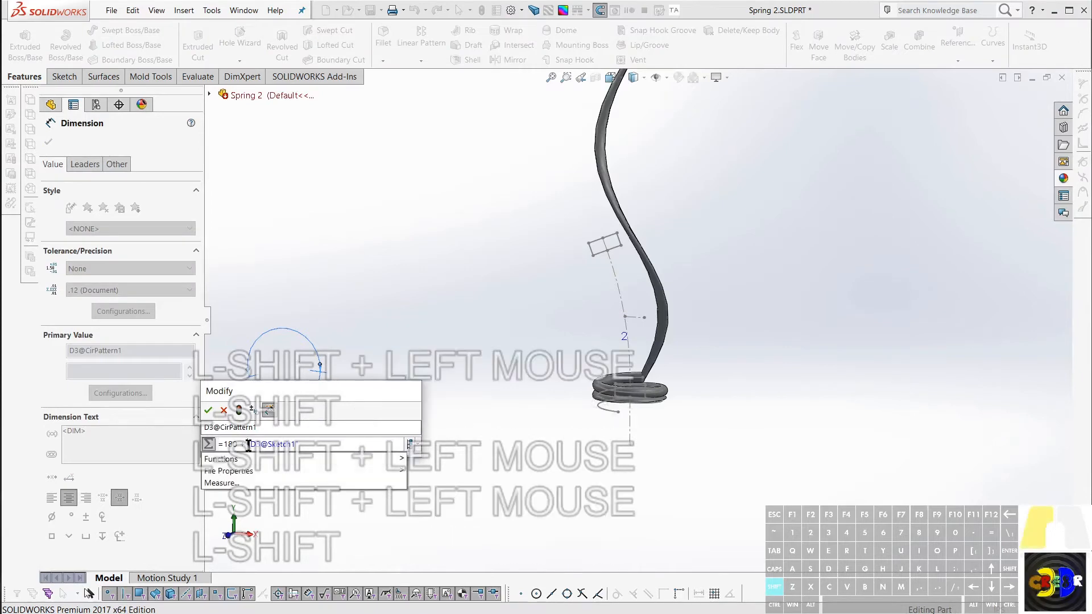
shift+double_click(241, 444)
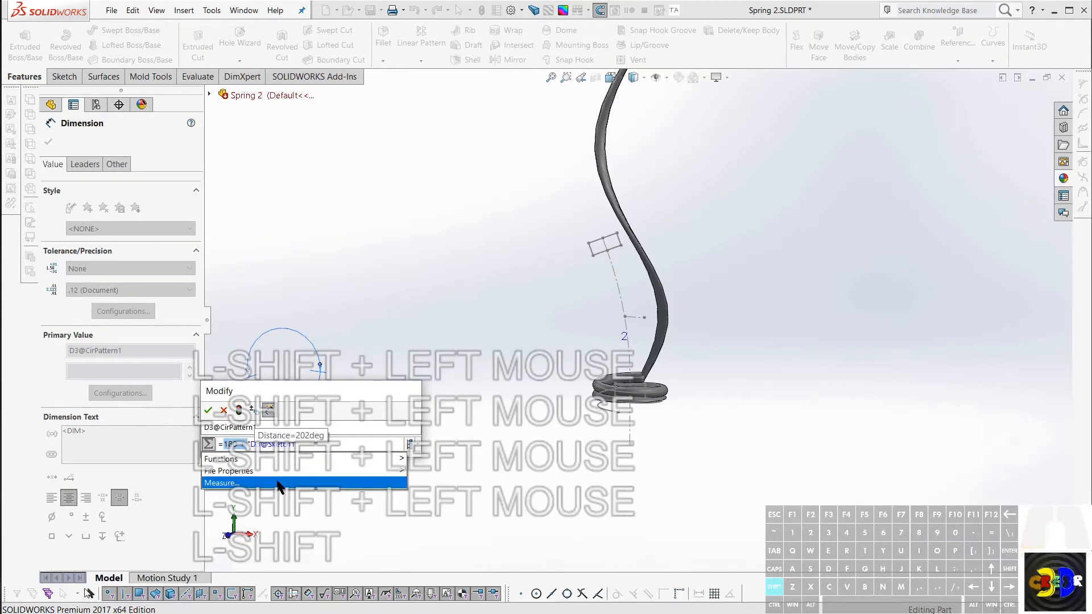
key(BackSpace)
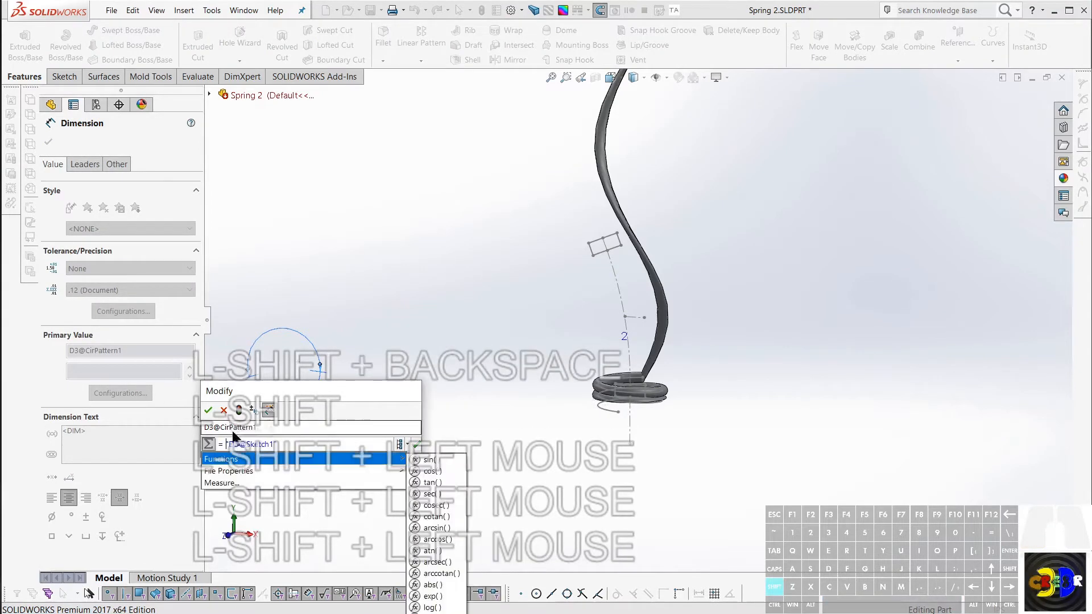
shift+click(208, 410)
shift+click(520, 472)
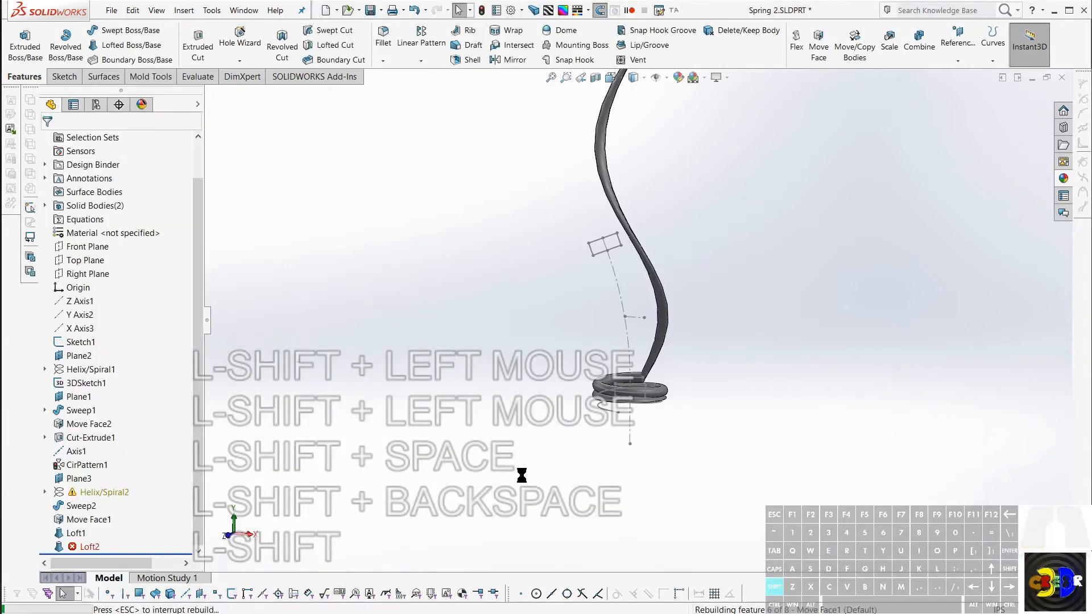
key(shift+r)
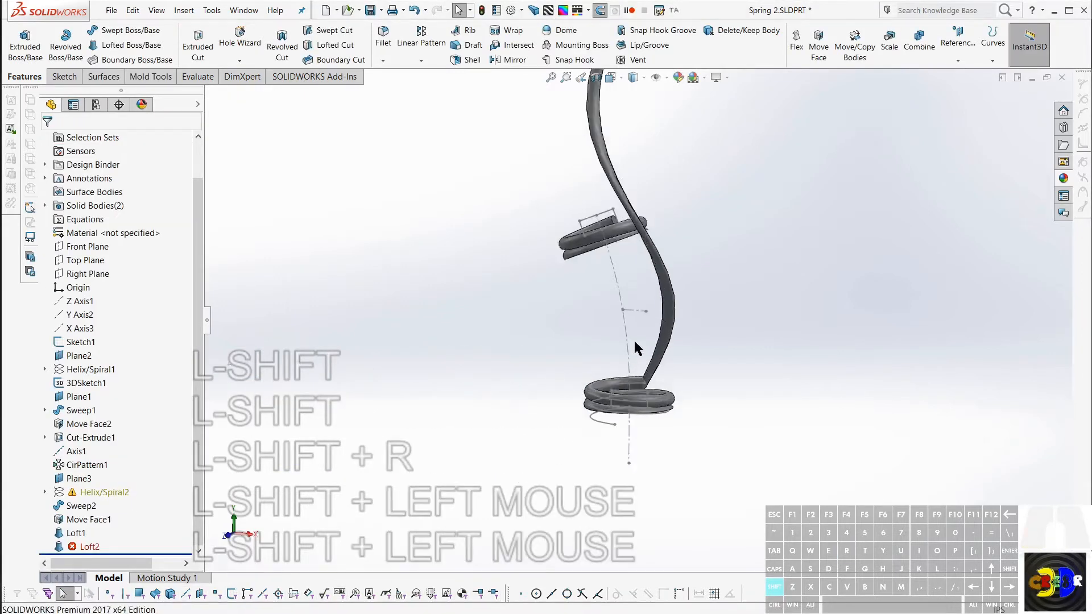
mouse_move(633, 339)
shift+middle_down()
mouse_move(654, 309)
mouse_move(627, 309)
mouse_move(619, 251)
mouse_move(652, 275)
mouse_move(668, 263)
mouse_move(674, 274)
mouse_move(637, 335)
shift+middle_up()
shift+scroll(620, 252, up, 2)
shift+scroll(662, 274, up, 1)
Edit Sketch1 and delete the relation tying the construction arc's lower endpoint to the midpoint of the lower rectangle's upper edge
shift+double_click(637, 331)
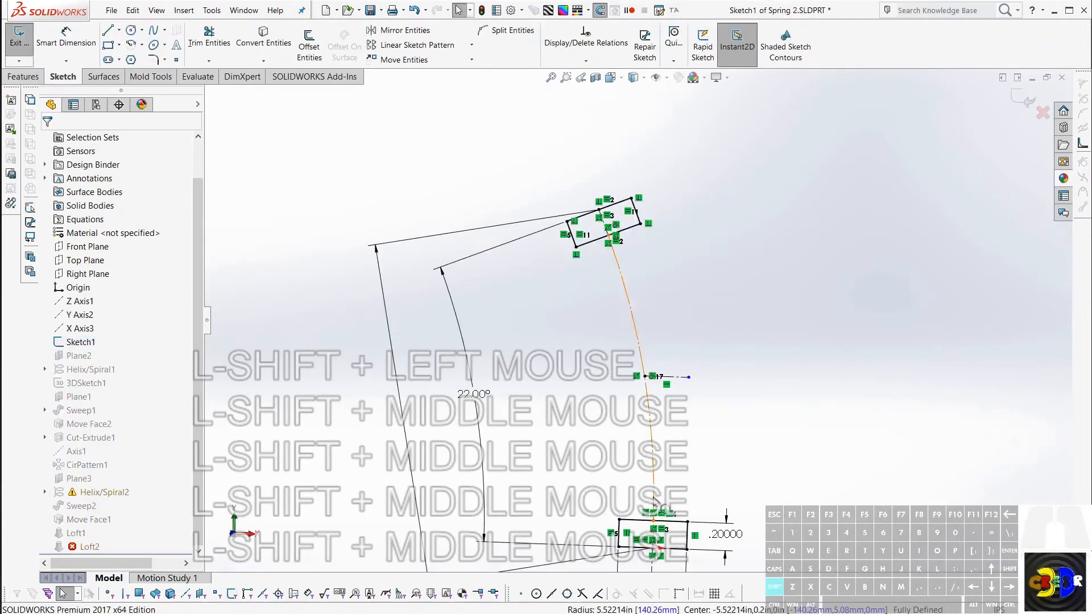
shift+scroll(661, 498, up, 3)
shift+scroll(634, 392, up, 2)
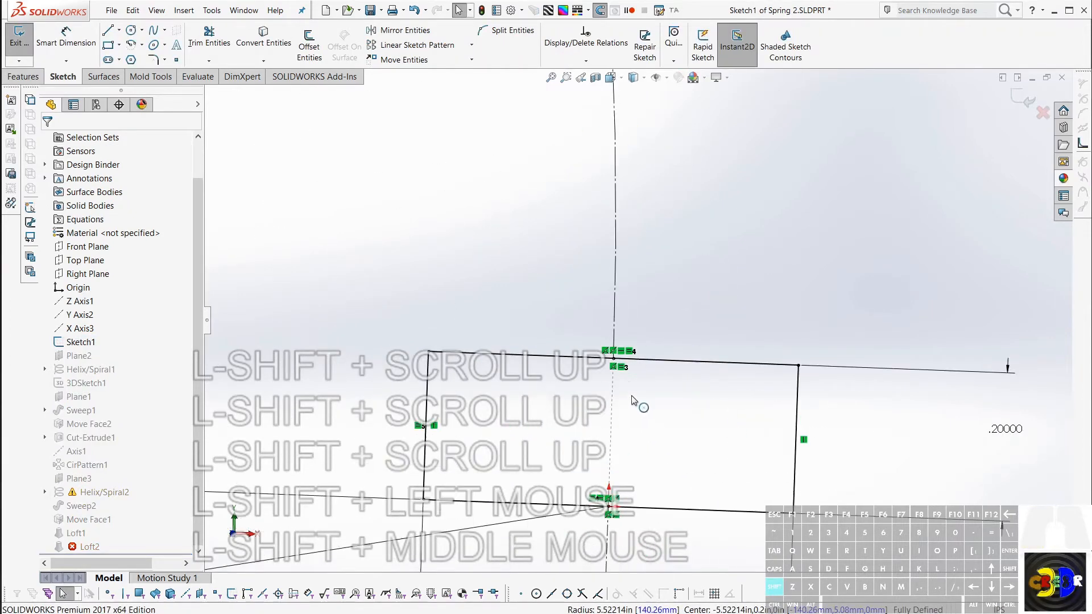
shift+click(616, 356)
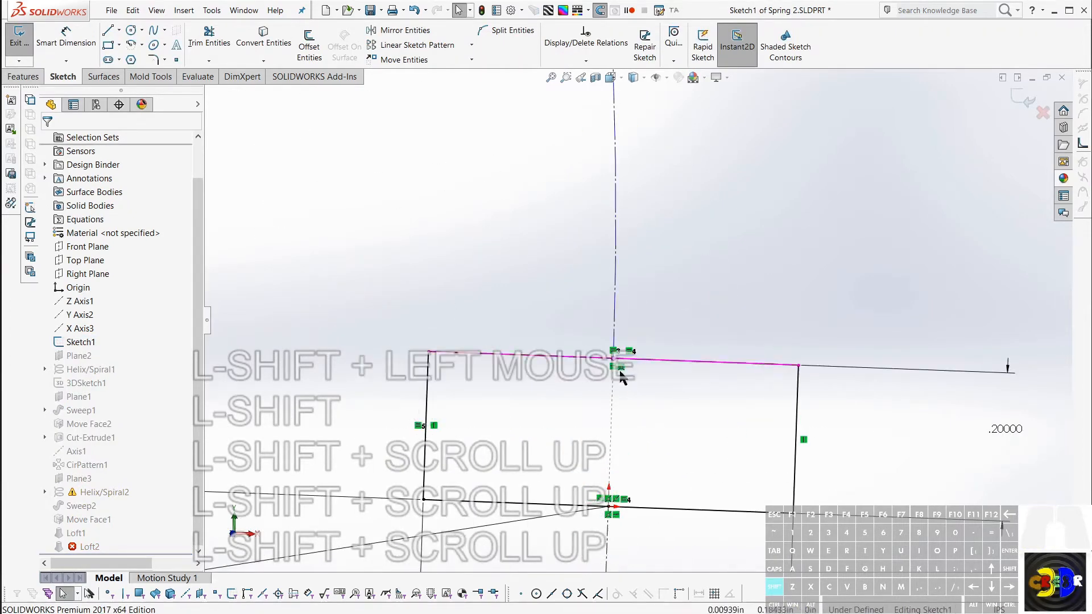
key(shift)
key(shift)
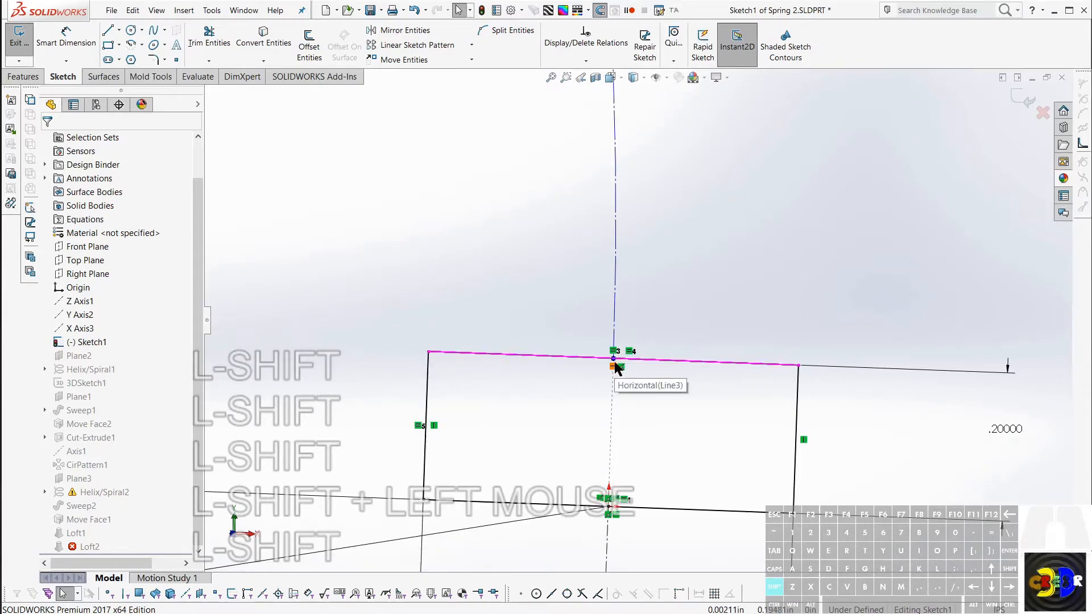
Extend the construction arc down to the lower rectangle's bottom edge, accepting deletion of the affected midpoint or equal relation
key(ctrl+shift+x)
click(634, 506)
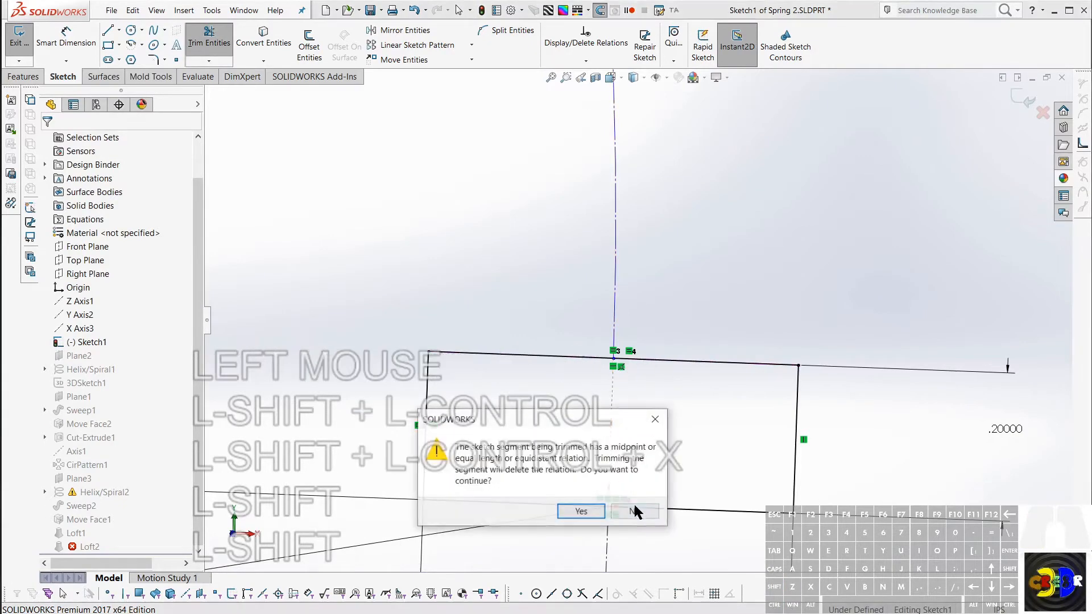
click(603, 511)
scroll(601, 435, up, 2)
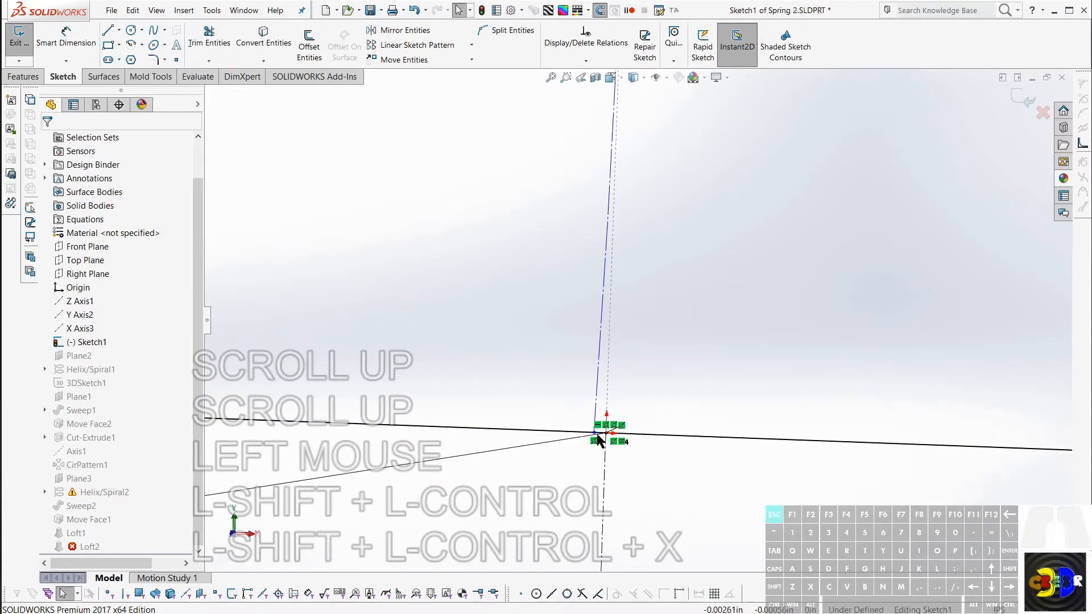
key(Escape)
Attach the extended construction arc's lower endpoint to the origin on the lower rectangle's bottom edge
drag(596, 433, 607, 433)
click(607, 433)
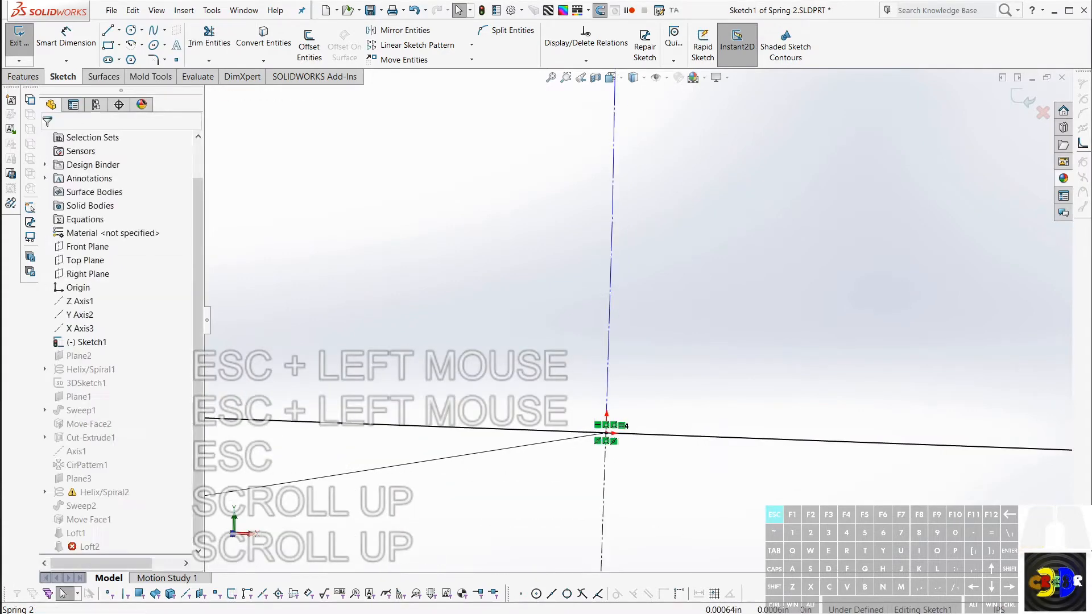
click(606, 433)
scroll(587, 338, down, 2)
key(Escape)
scroll(643, 287, down, 5)
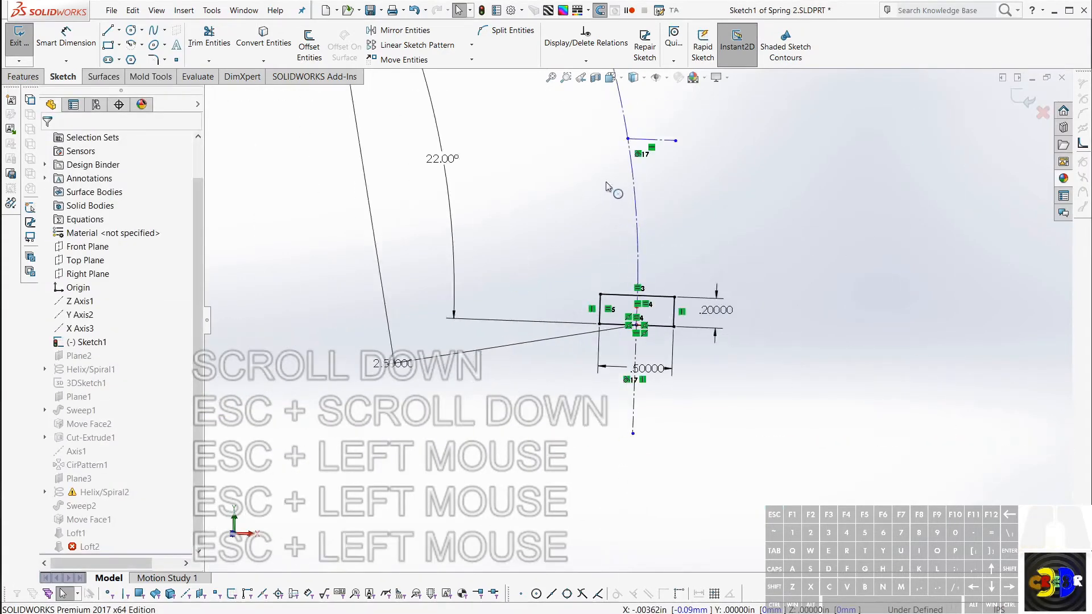
Extend the construction line inside the tilted rectangle past its upper edge using a temporary boundary circle, and remove that circle
scroll(606, 195, up, 3)
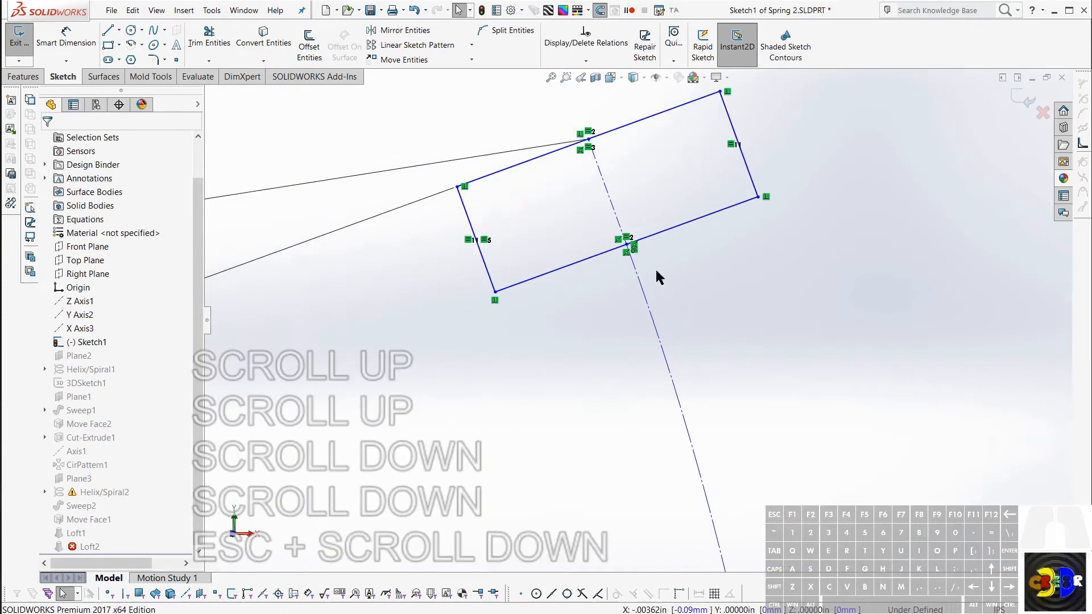
scroll(613, 182, down, 1)
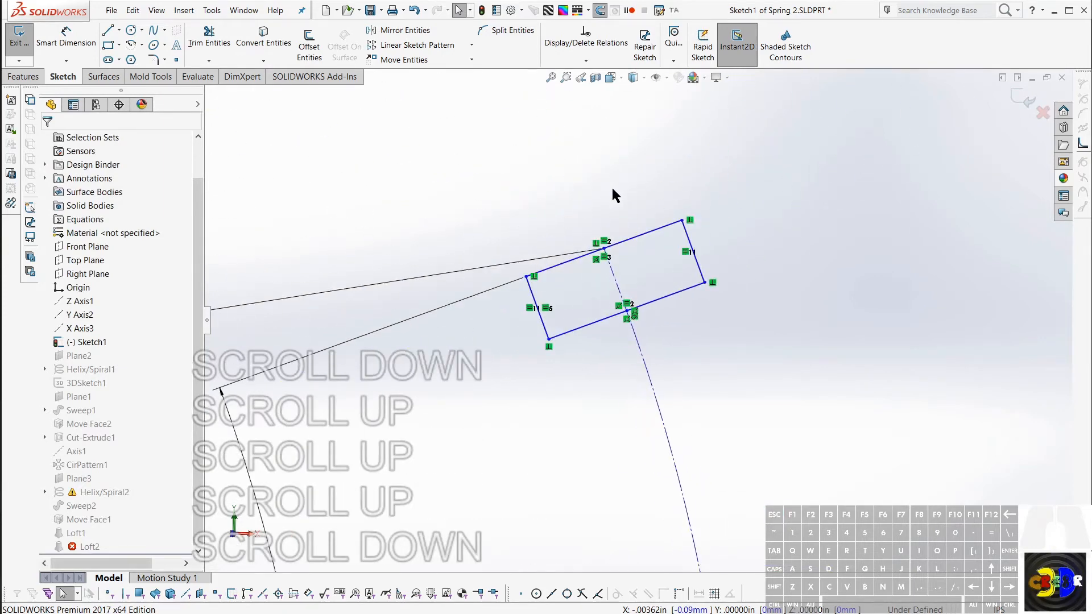
key(c)
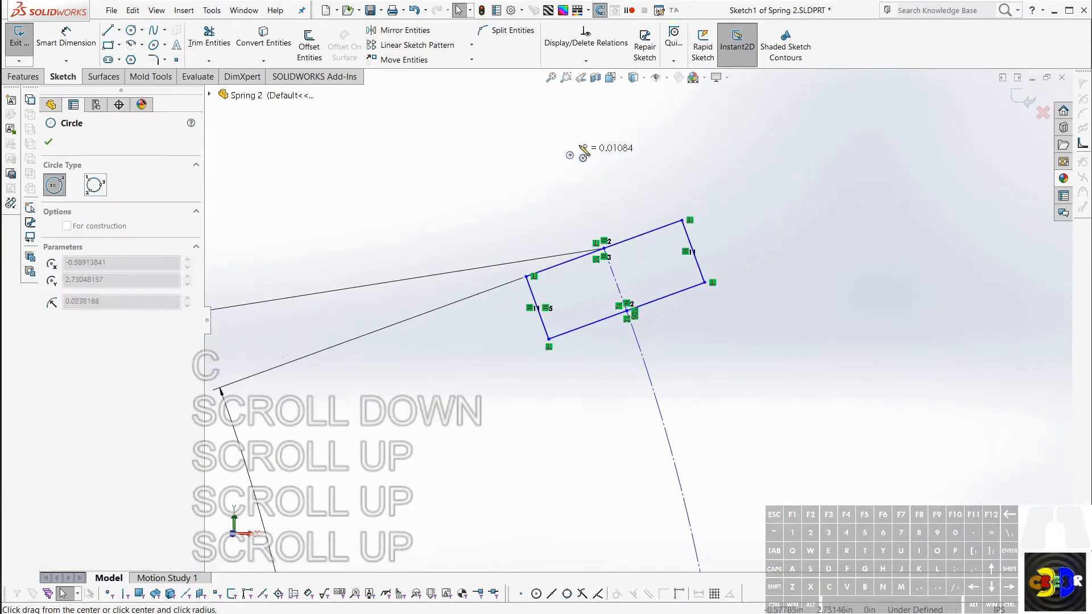
drag(570, 154, 621, 181)
key(ctrl+shift+x)
click(611, 260)
key(x)
key(Escape)
scroll(642, 264, up, 4)
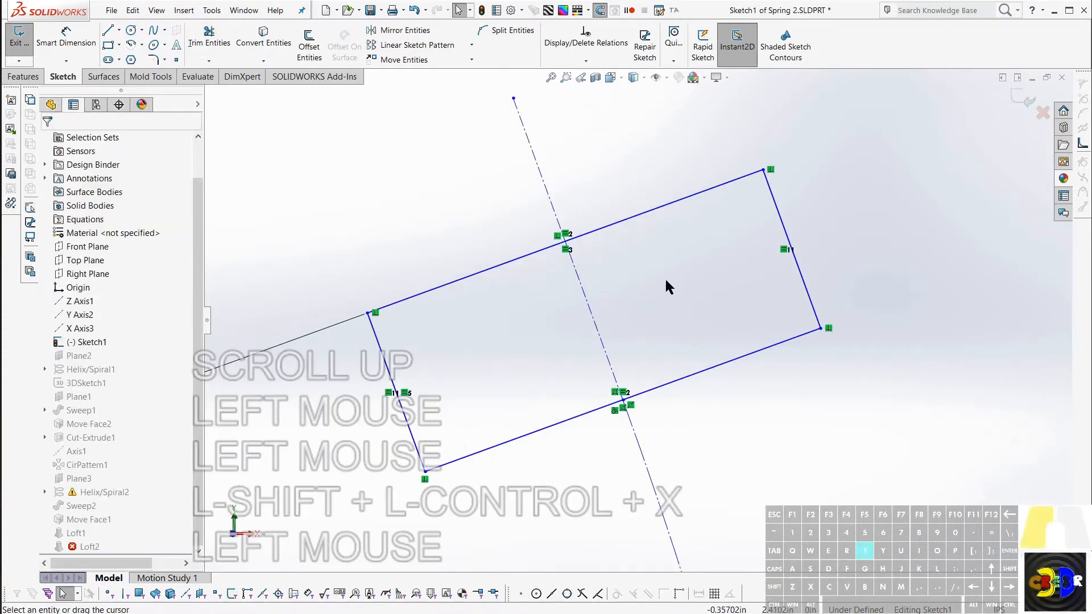
Trim the construction line segment inside the tilted rectangle and extend the construction arc up to the rectangle's upper edge
key(t)
click(606, 348)
key(Escape)
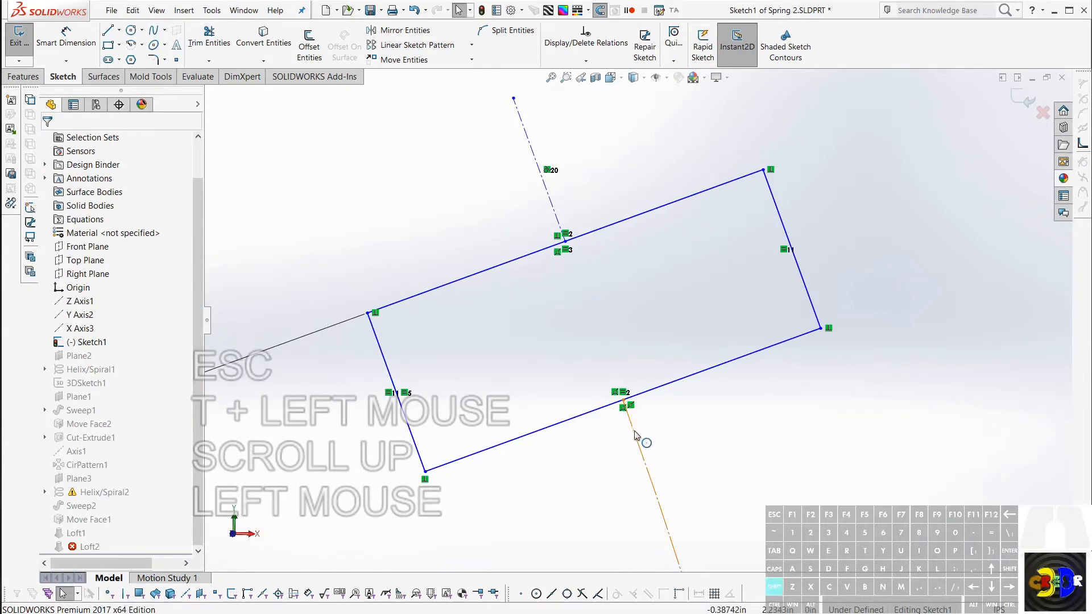
key(ctrl+shift+x)
click(635, 435)
scroll(604, 297, up, 3)
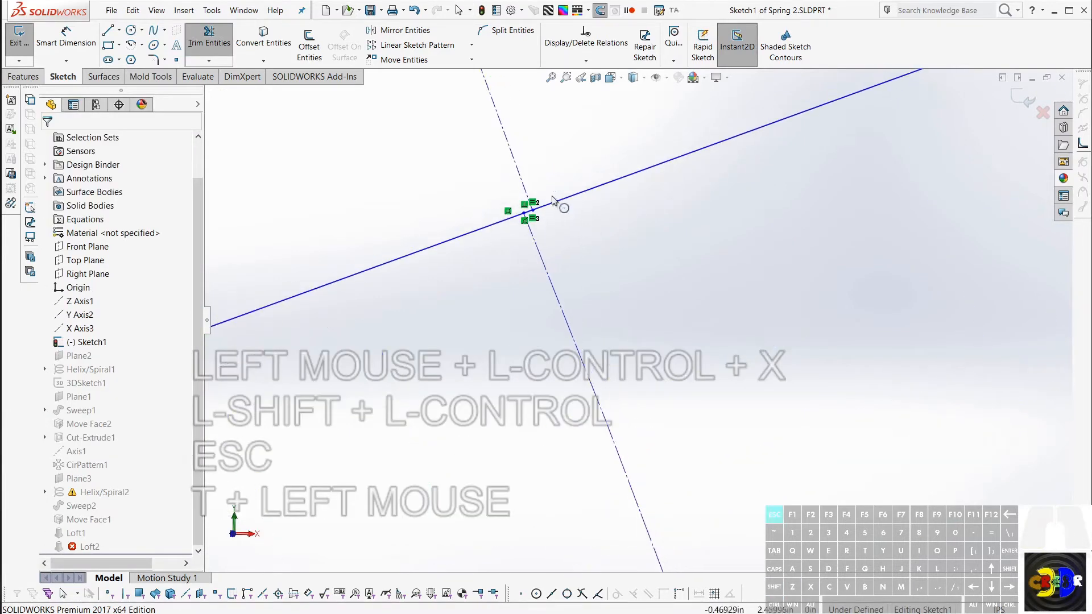
Merge the two nearly overlapping construction endpoints on the tilted rectangle's upper edge
key(Escape)
click(524, 215)
key(ctrl)
key(ctrl)
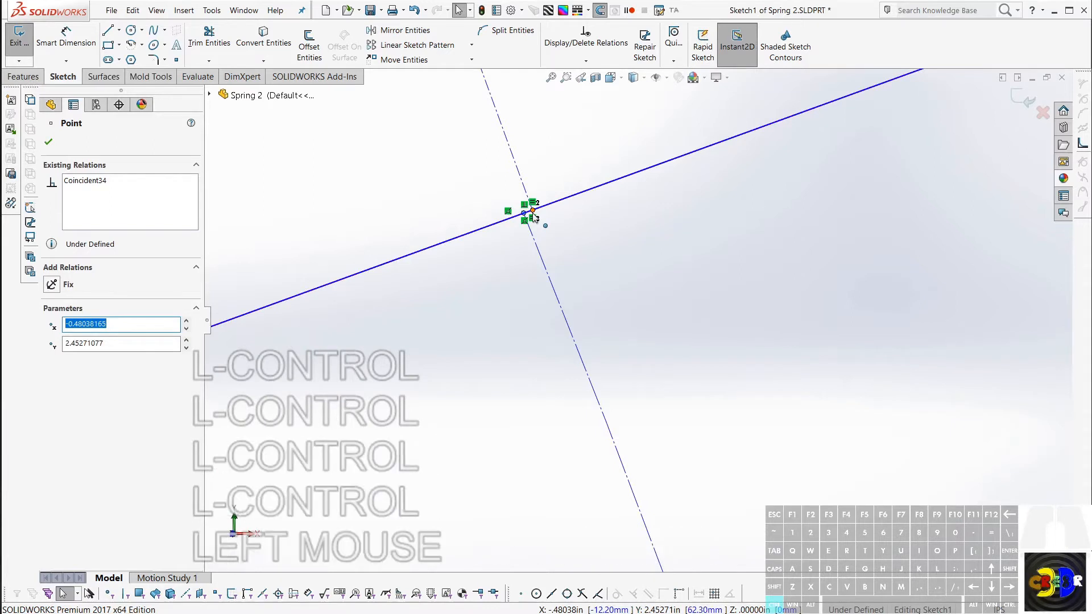
ctrl+click(533, 212)
click(618, 163)
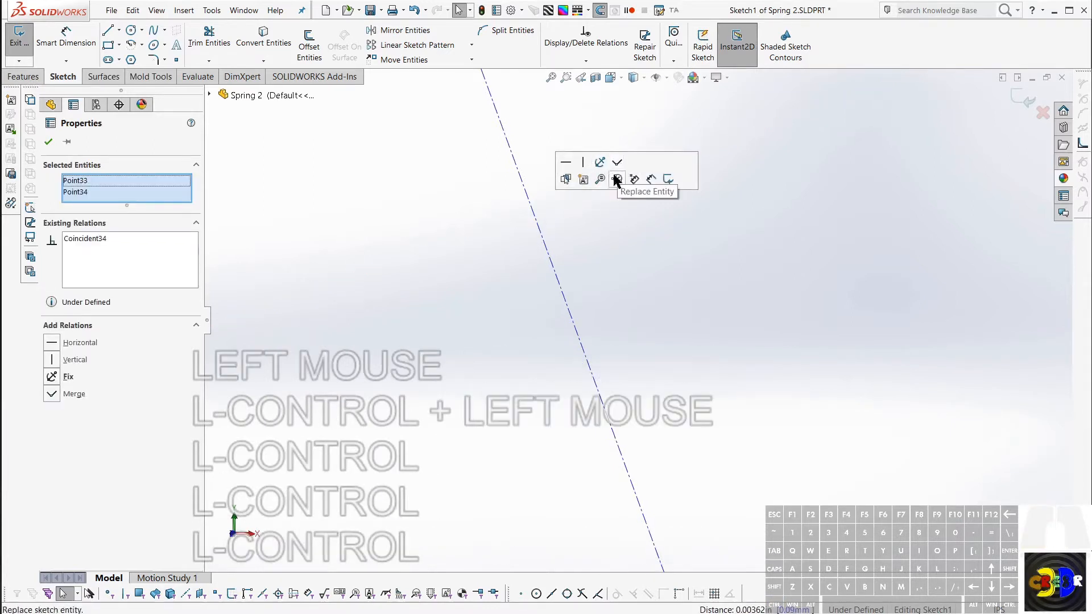
key(Escape)
scroll(617, 292, down, 3)
scroll(671, 434, up, 5)
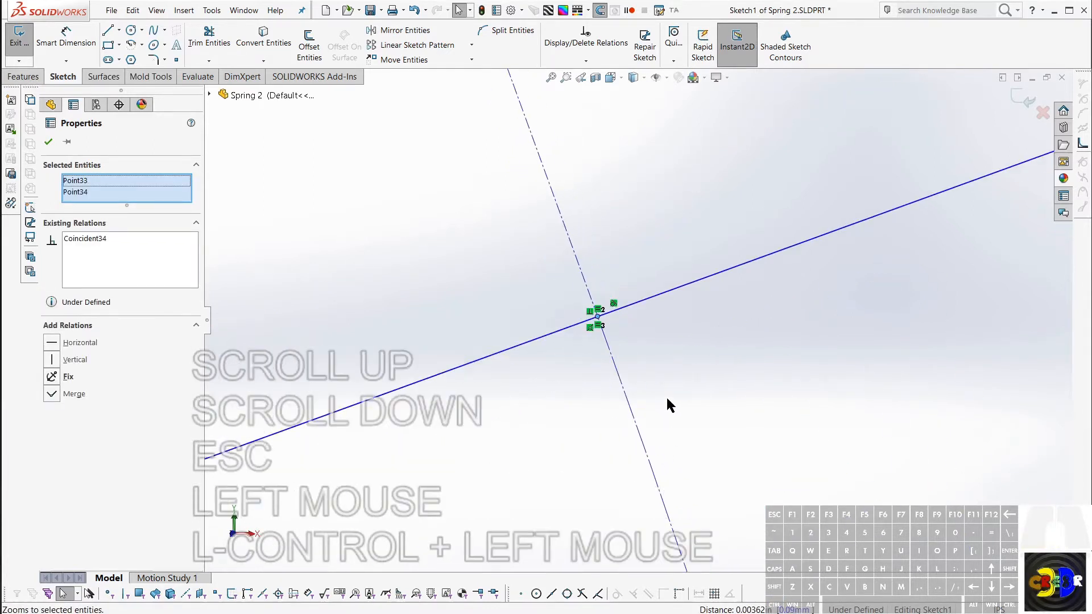
Make the merged construction endpoint coincident with the midpoint of the tilted rectangle's upper edge
key(Escape)
drag(598, 317, 665, 272)
scroll(730, 343, down, 4)
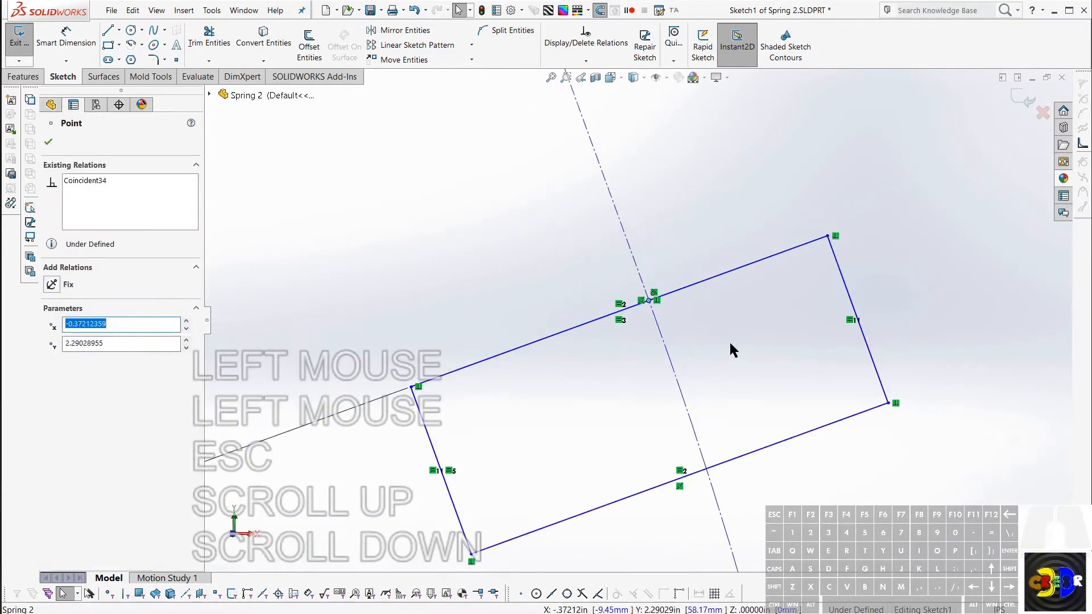
click(618, 311)
click(633, 306)
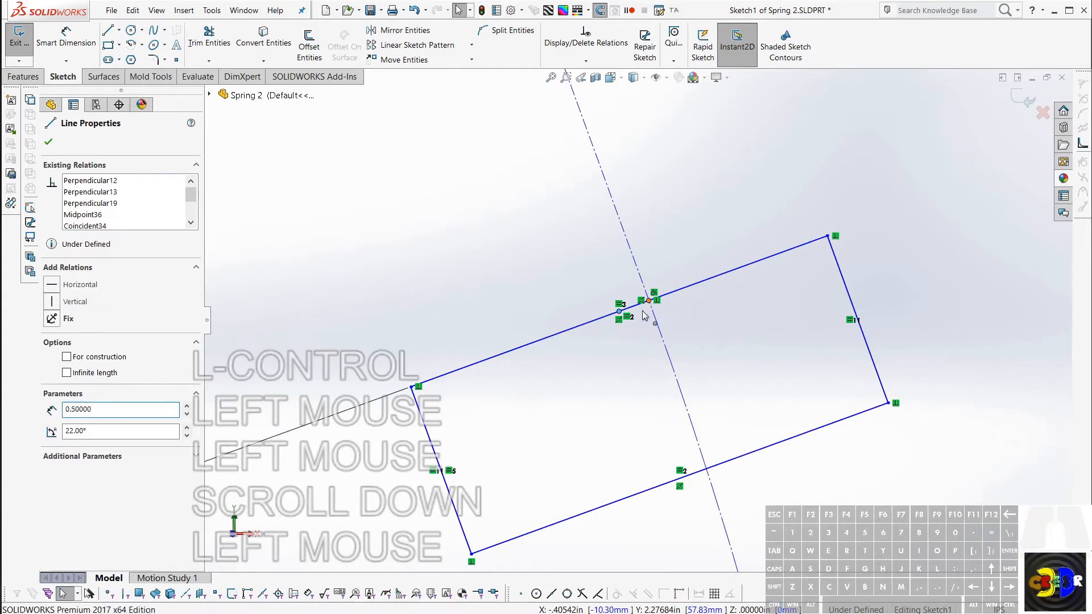
ctrl+click(650, 302)
click(720, 252)
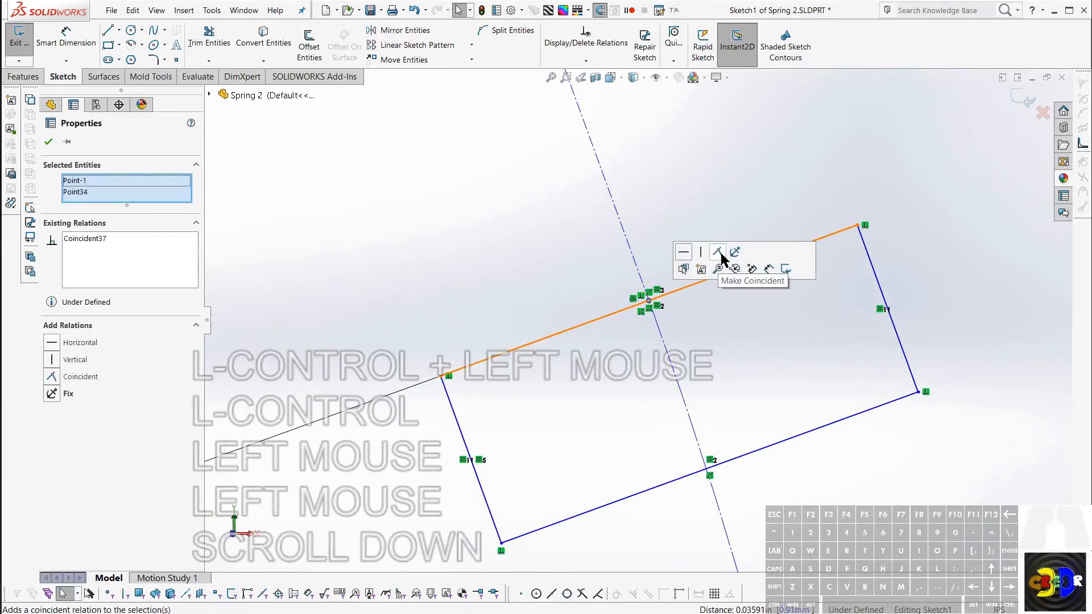
Merge the construction arc's lower endpoint with the point at the origin on the lower rectangle's bottom edge
scroll(726, 380, down, 2)
scroll(729, 451, down, 2)
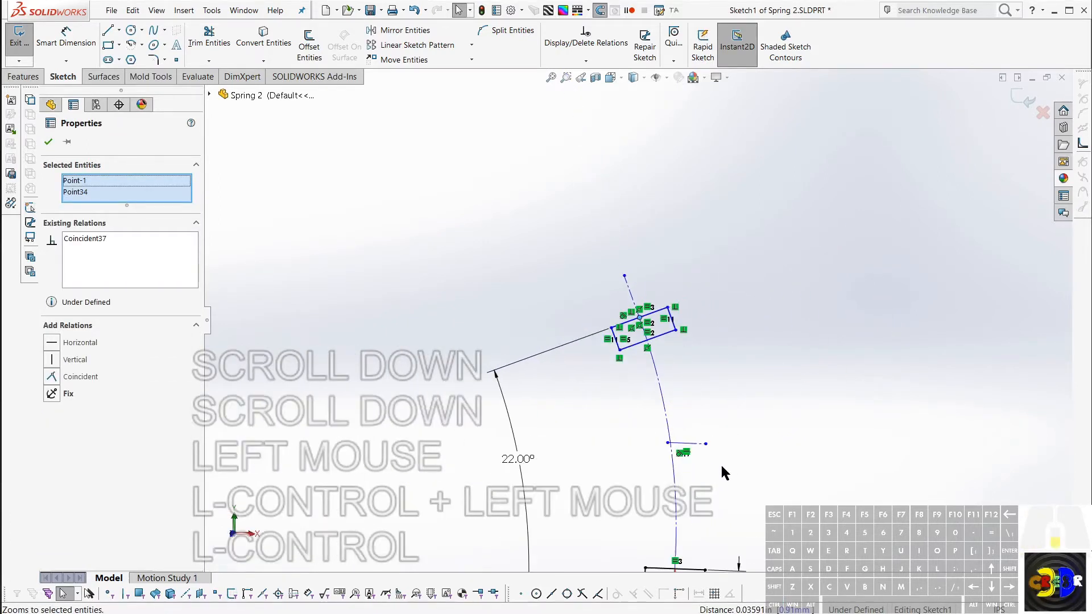
scroll(721, 463, up, 1)
scroll(487, 347, up, 4)
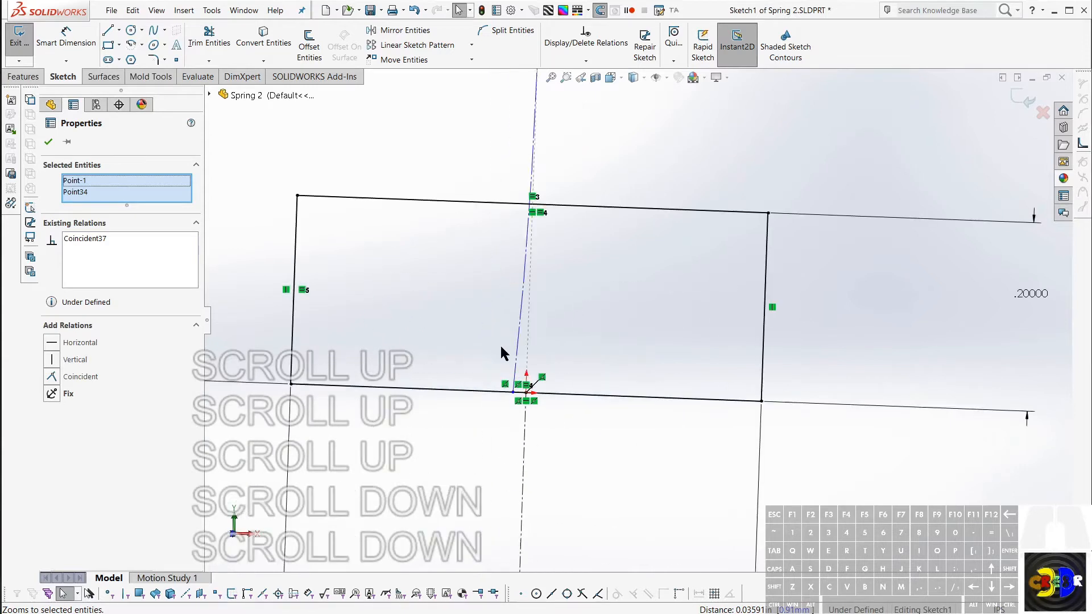
key(Escape)
click(520, 391)
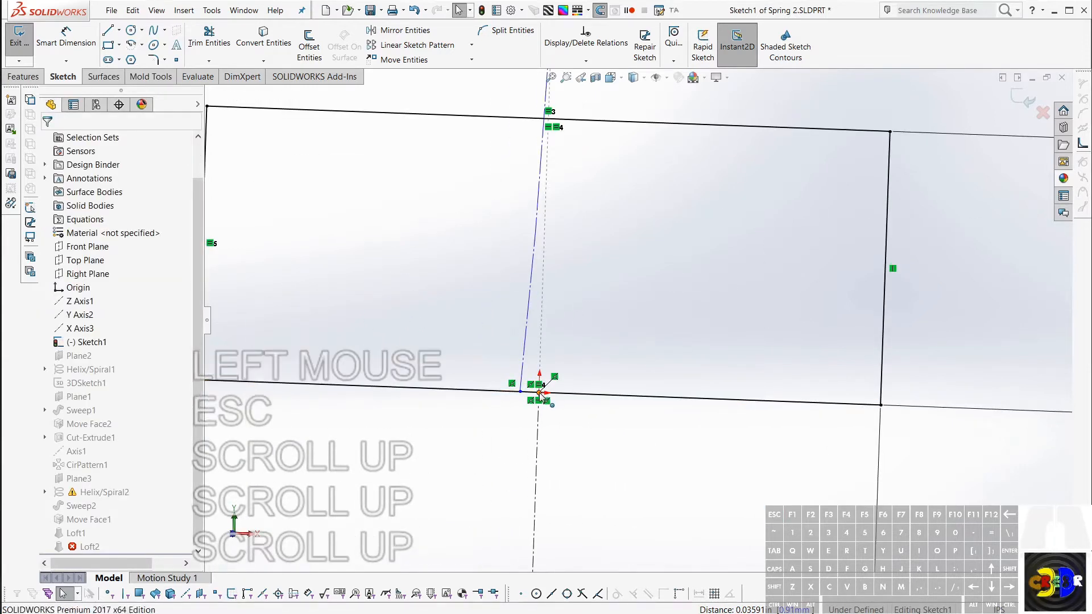
ctrl+click(539, 393)
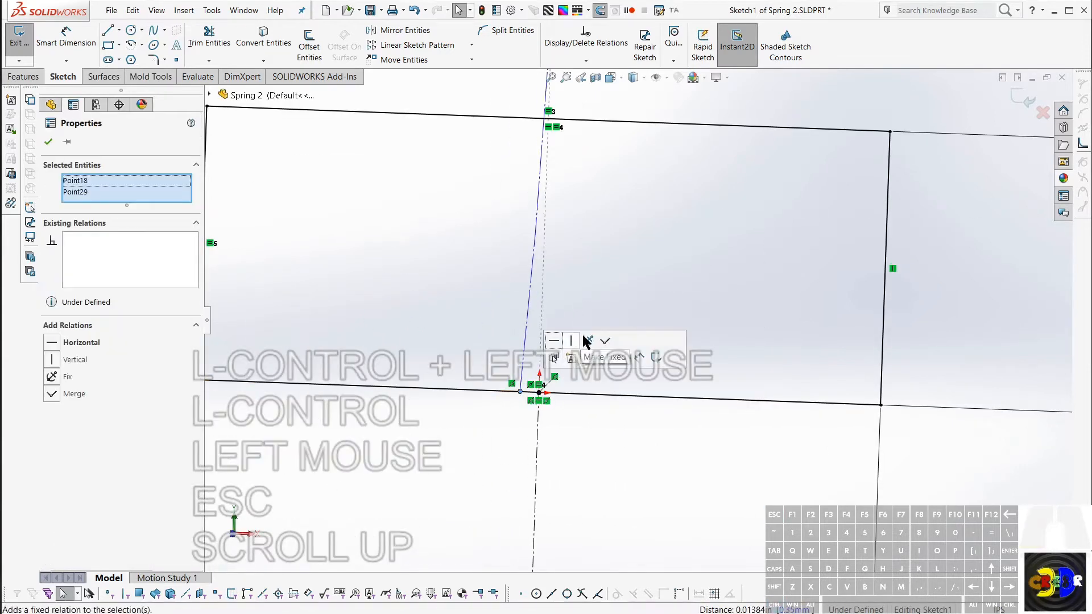
click(604, 342)
key(Escape)
scroll(597, 373, down, 4)
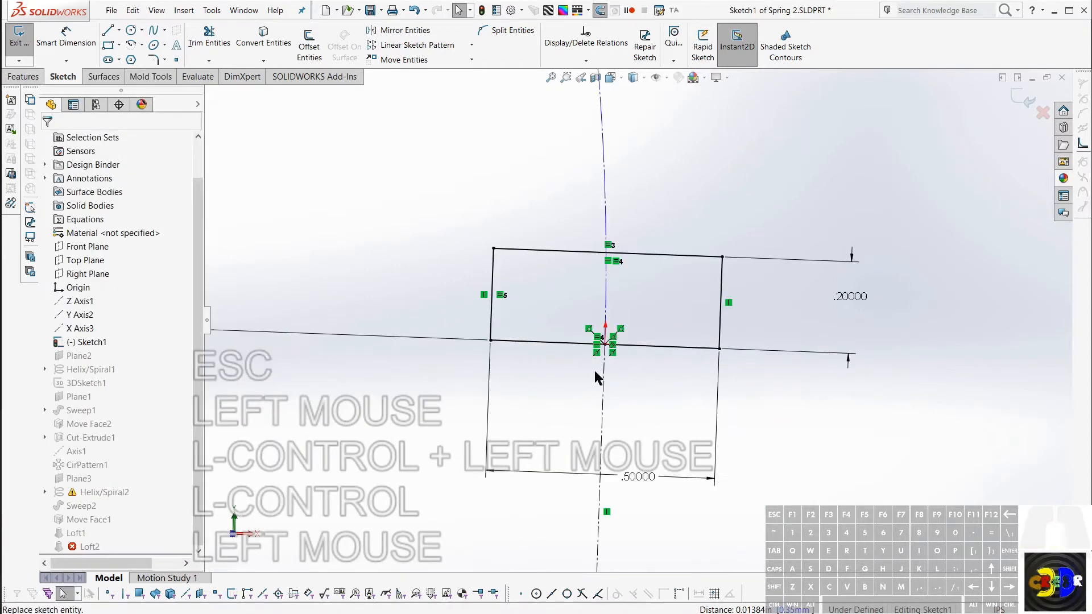
scroll(616, 341, down, 7)
middle_drag(633, 296, 628, 292)
scroll(633, 291, up, 3)
scroll(635, 292, up, 1)
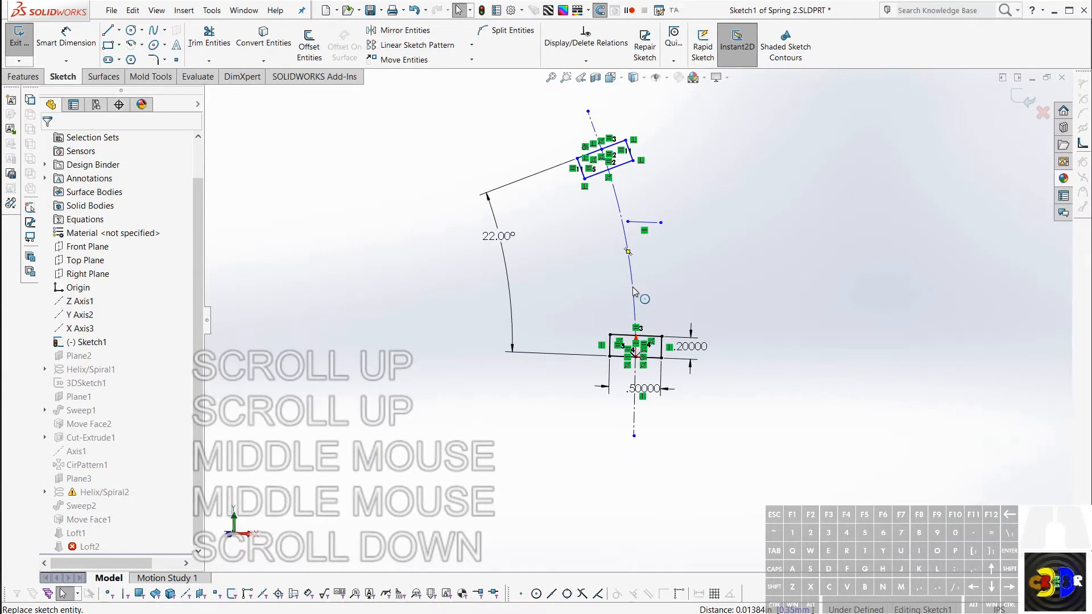
key(Escape)
key(Escape)
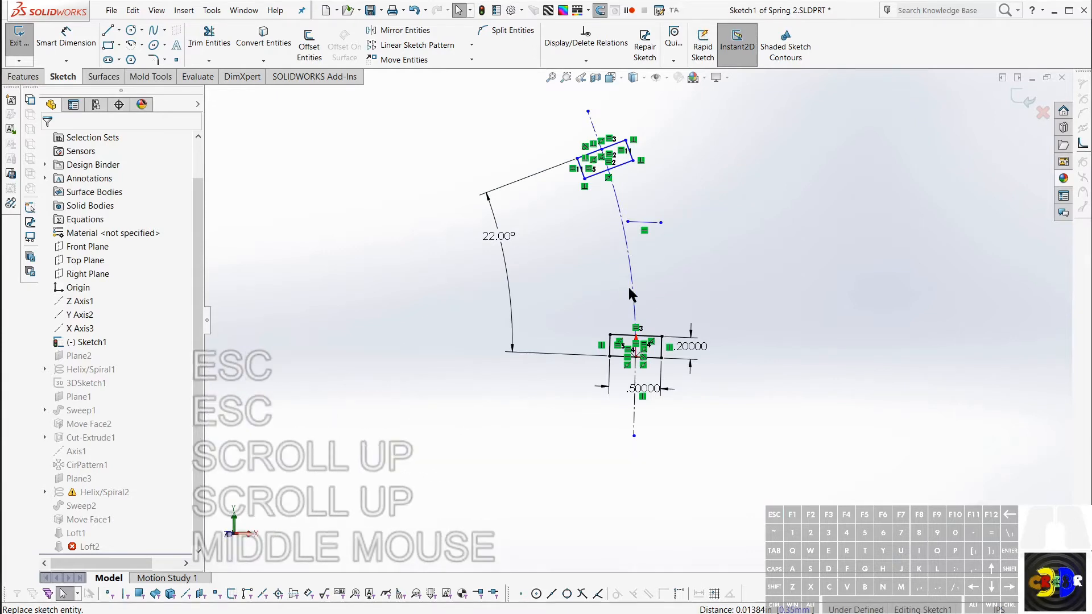
scroll(630, 290, down, 1)
scroll(620, 287, up, 1)
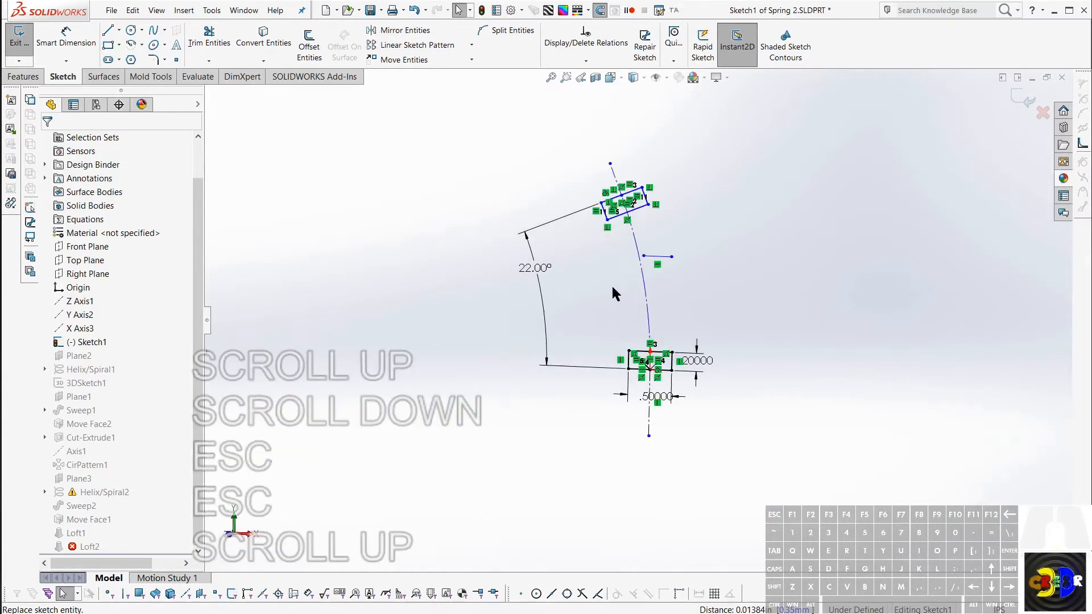
scroll(612, 288, up, 1)
scroll(613, 289, down, 1)
scroll(613, 289, up, 1)
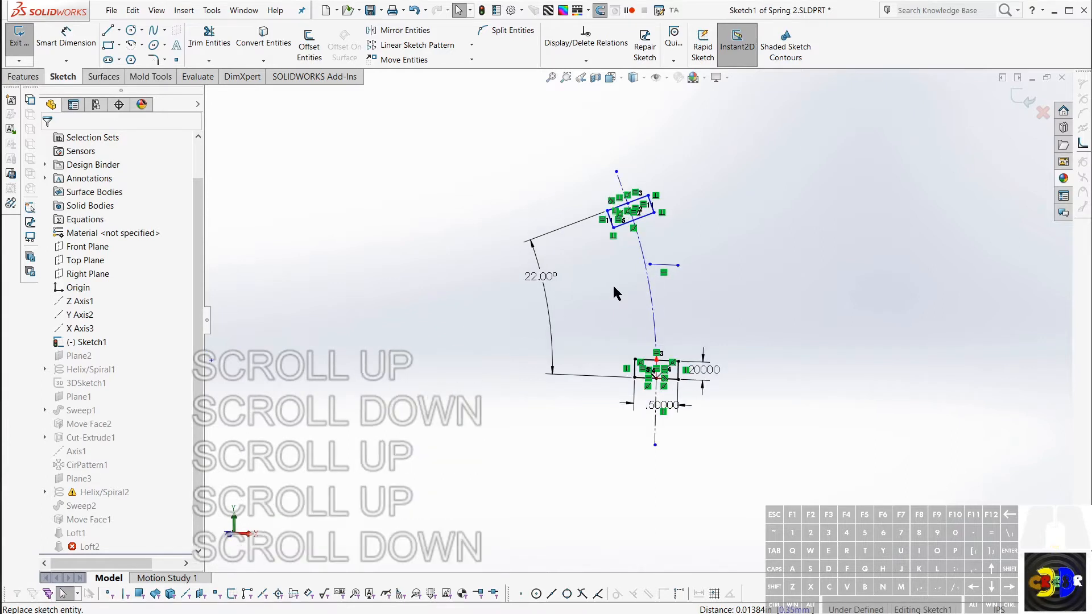
scroll(638, 307, up, 2)
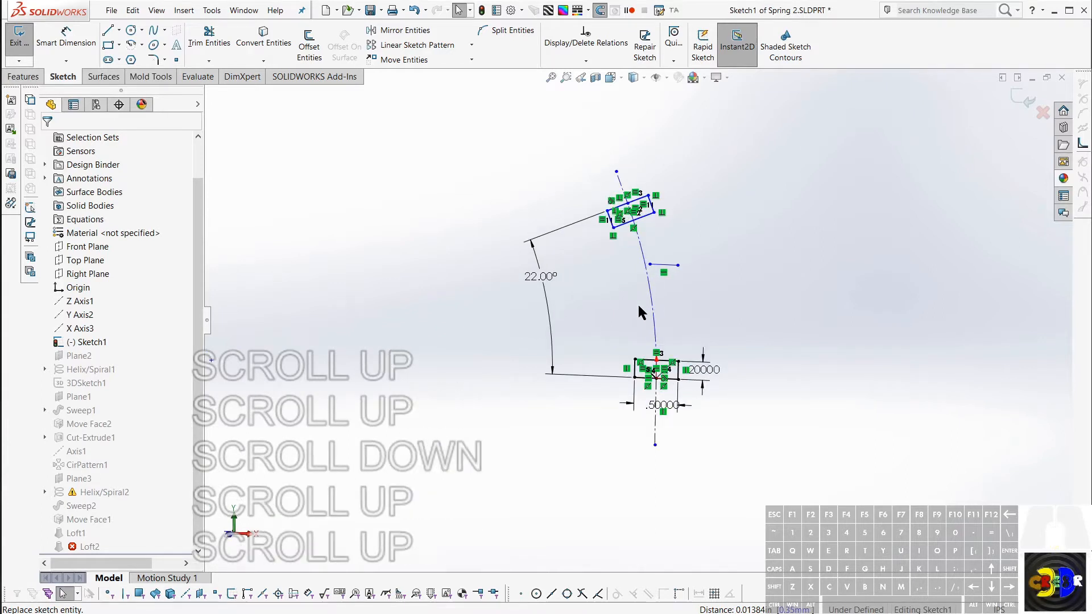
Dimension the distance from the origin to the midpoint of the tilted rectangle's upper edge as 2 in, and exit the sketch with a rebuild
key(d)
click(658, 378)
click(625, 215)
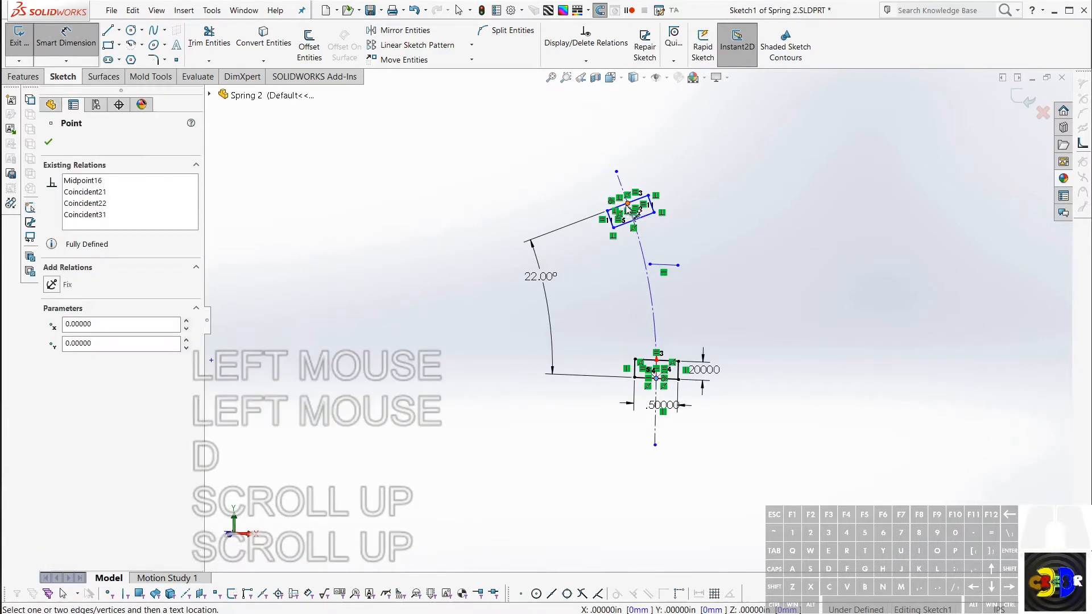
click(626, 204)
click(449, 424)
click(436, 438)
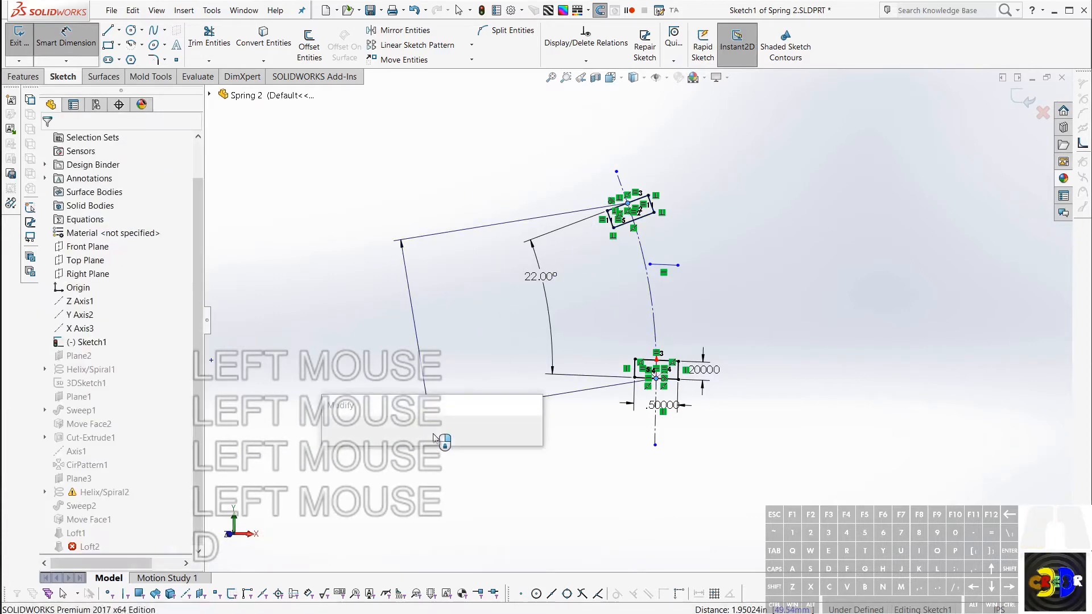
text(2)
key(Return)
key(Return)
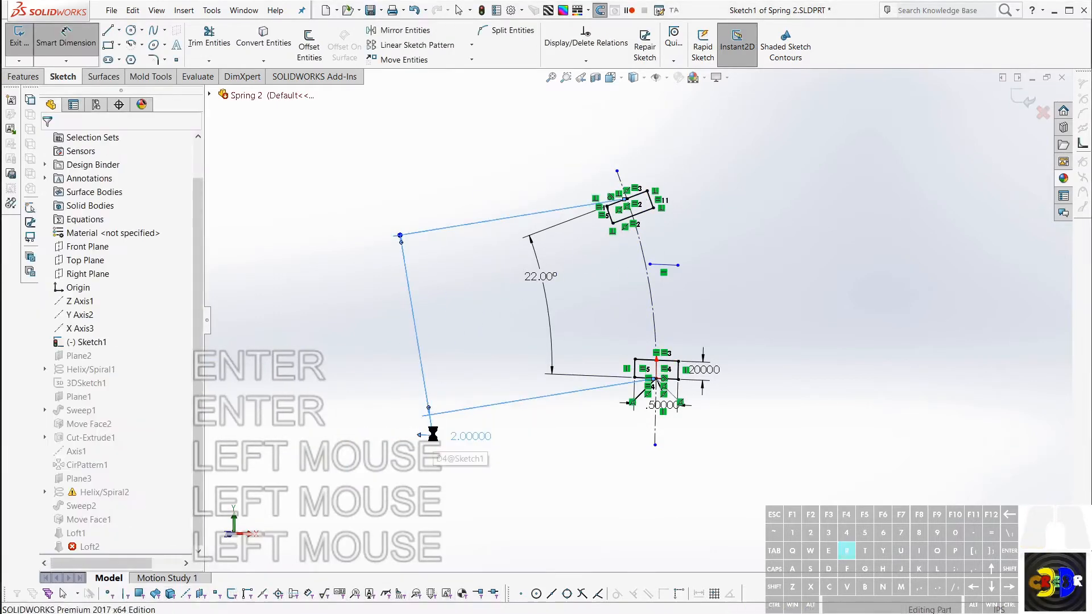
key(r)
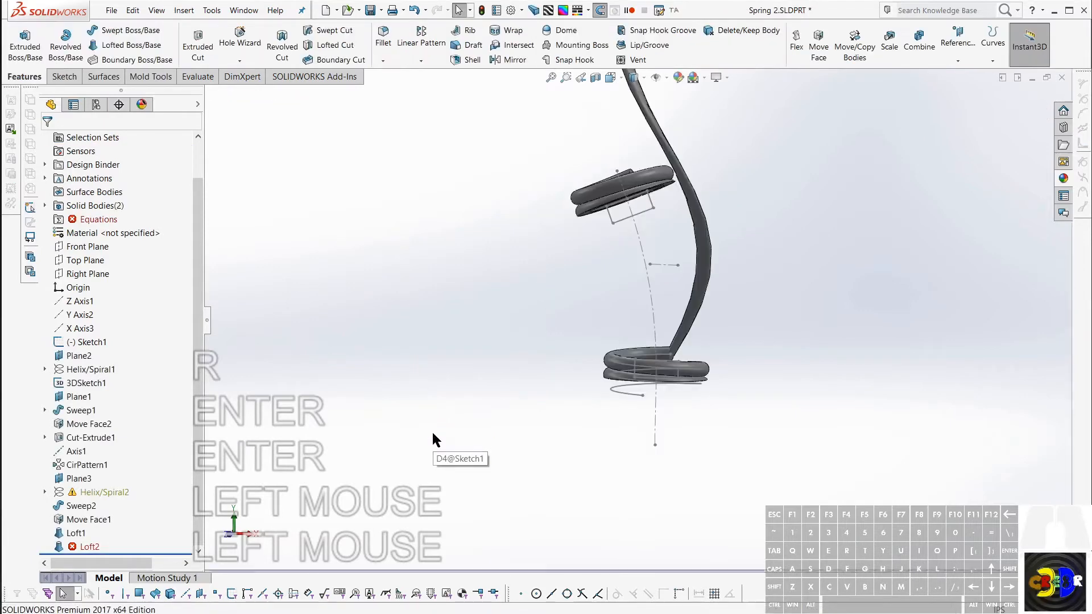
Create a reference axis normal to the Front Plane through the sketch point at the midpoint of the tilted rectangle's upper edge
mouse_move(544, 364)
middle_down()
mouse_move(620, 273)
mouse_move(609, 280)
mouse_move(657, 293)
mouse_move(695, 381)
mouse_move(672, 369)
mouse_move(669, 379)
mouse_move(595, 279)
mouse_move(647, 301)
middle_up()
scroll(641, 185, up, 4)
scroll(669, 368, up, 2)
scroll(591, 279, up, 2)
scroll(591, 279, up, 3)
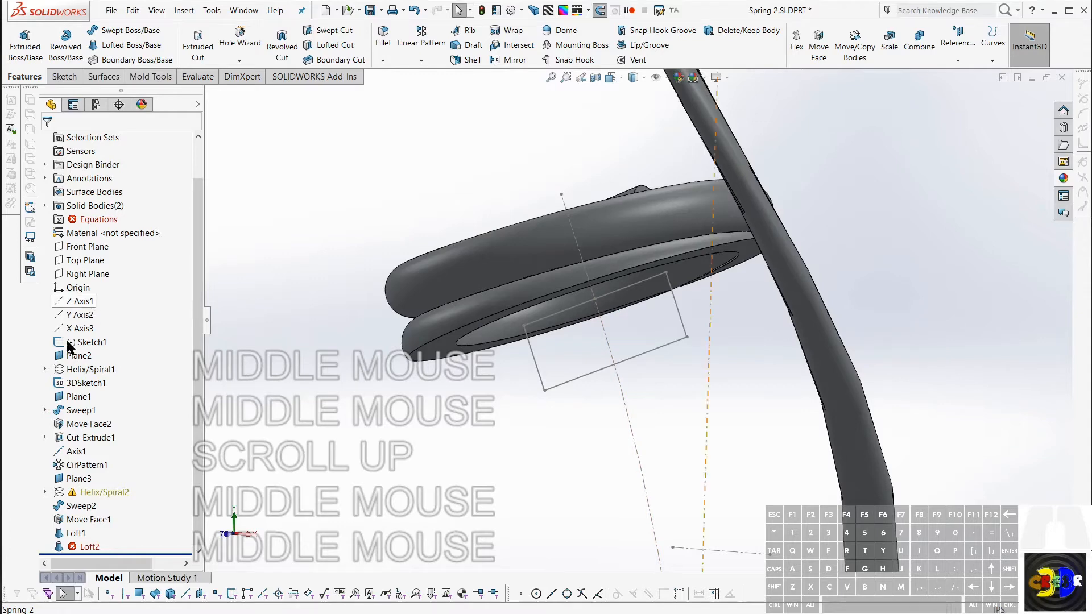
click(87, 247)
ctrl+click(595, 299)
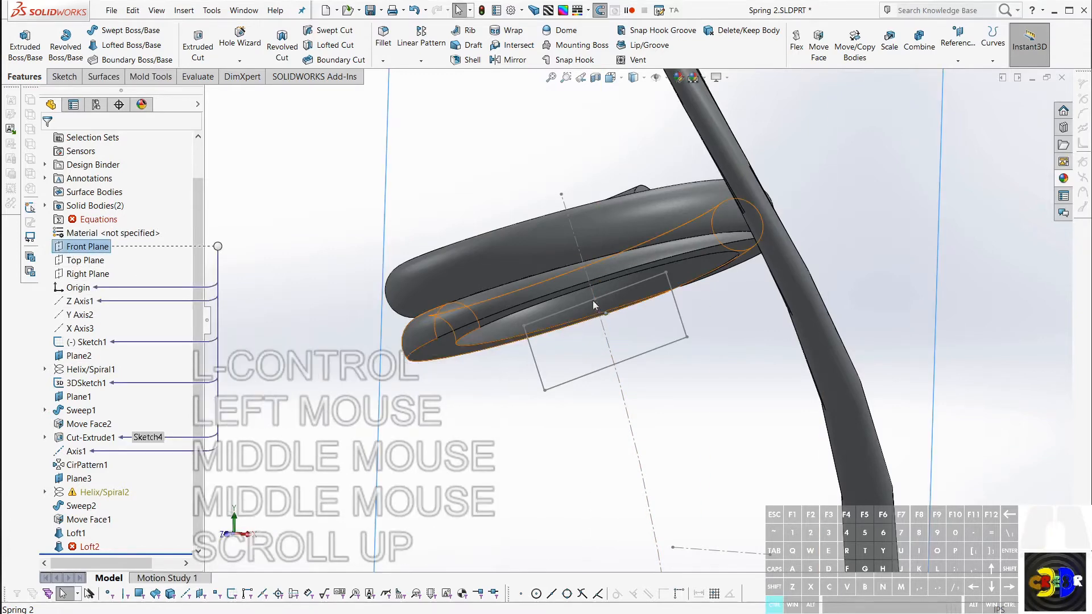
key(ctrl+KP_Divide)
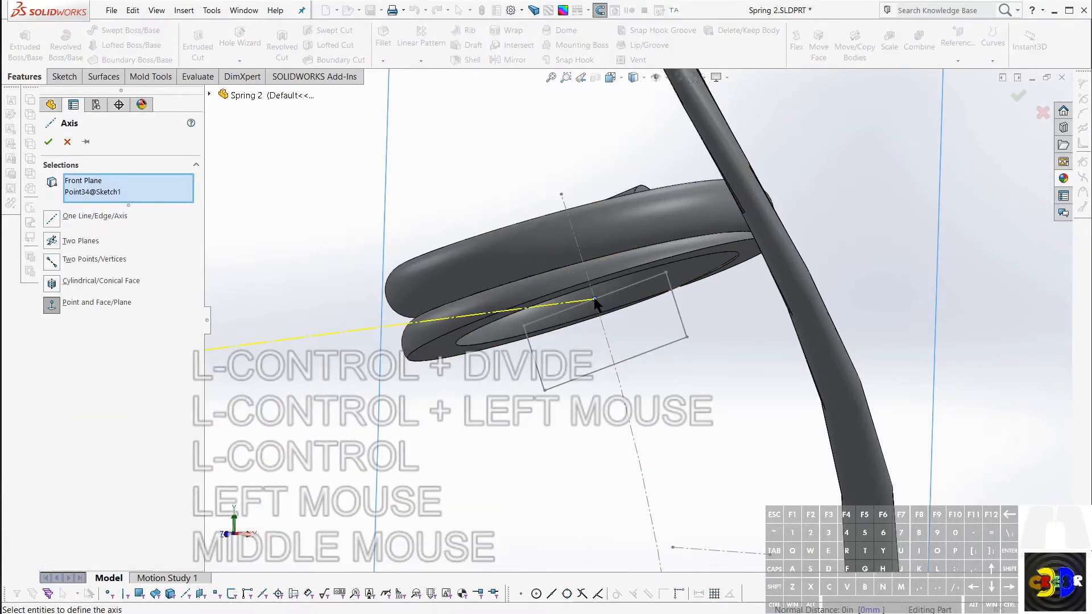
key(Return)
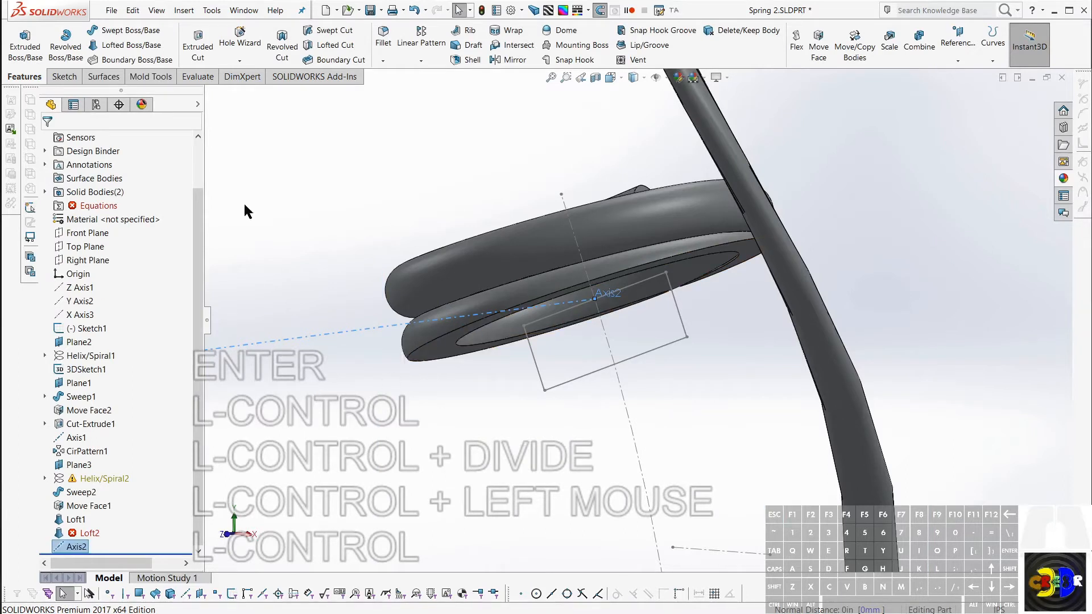
key(Escape)
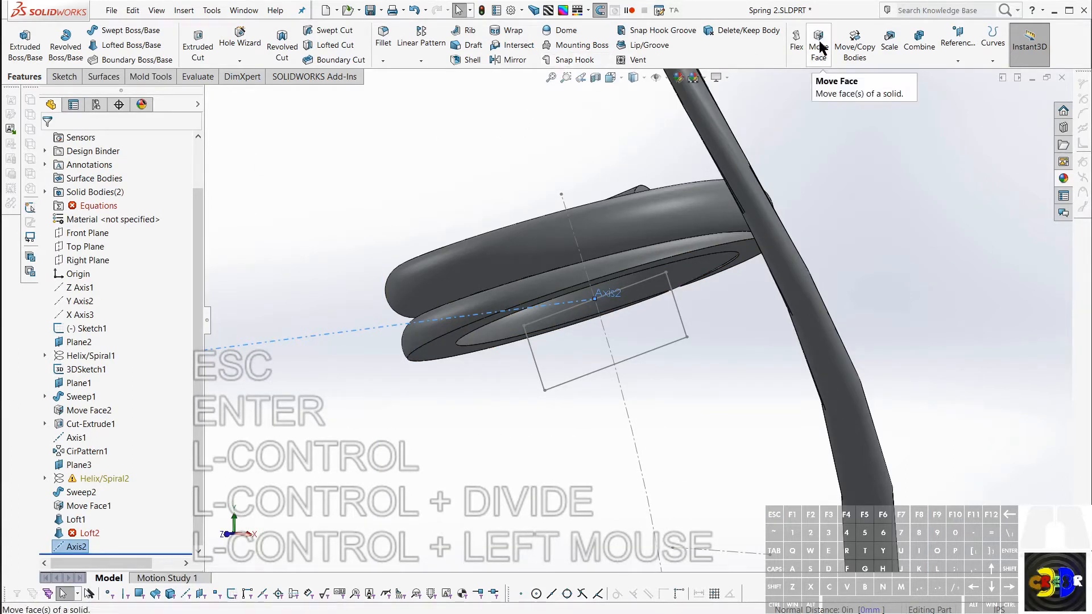
Rotate the upper coil body CirPattern1 by 180 degrees about Axis2 using Move/Copy Body
click(854, 45)
click(143, 188)
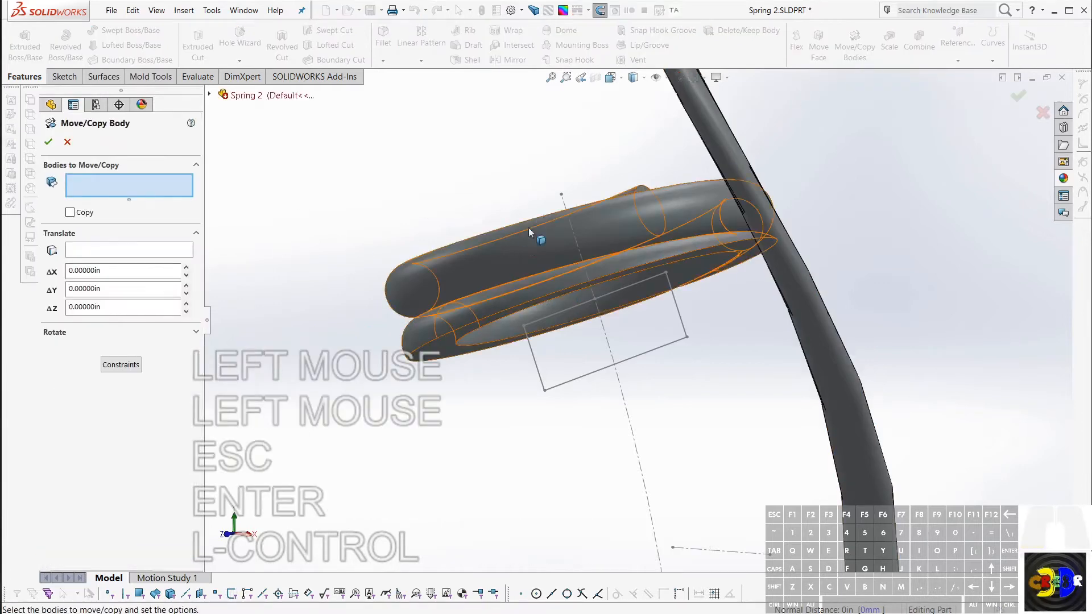
click(519, 241)
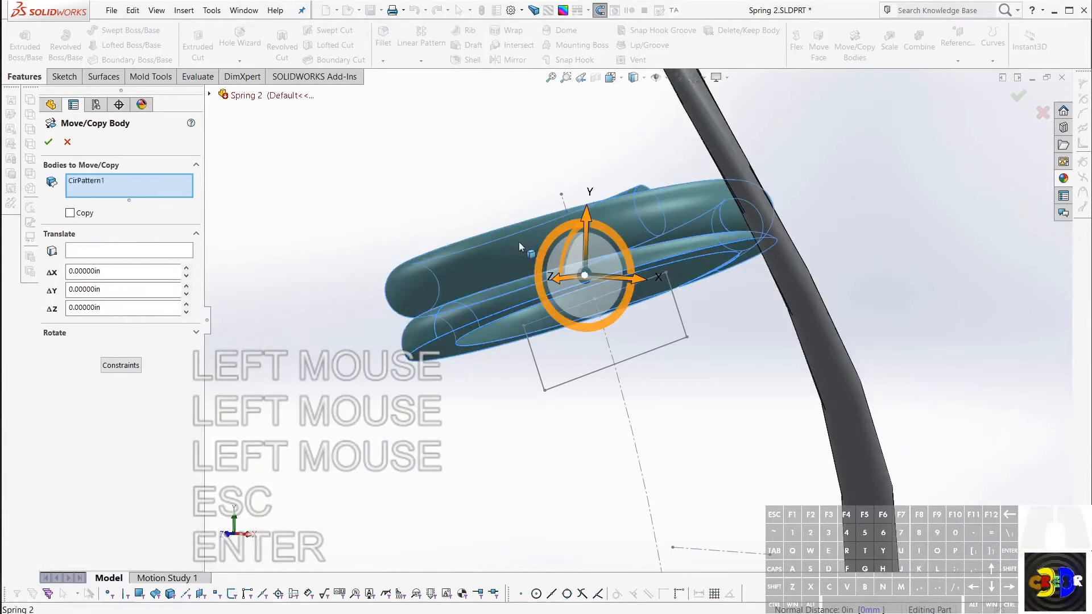
click(62, 333)
click(100, 272)
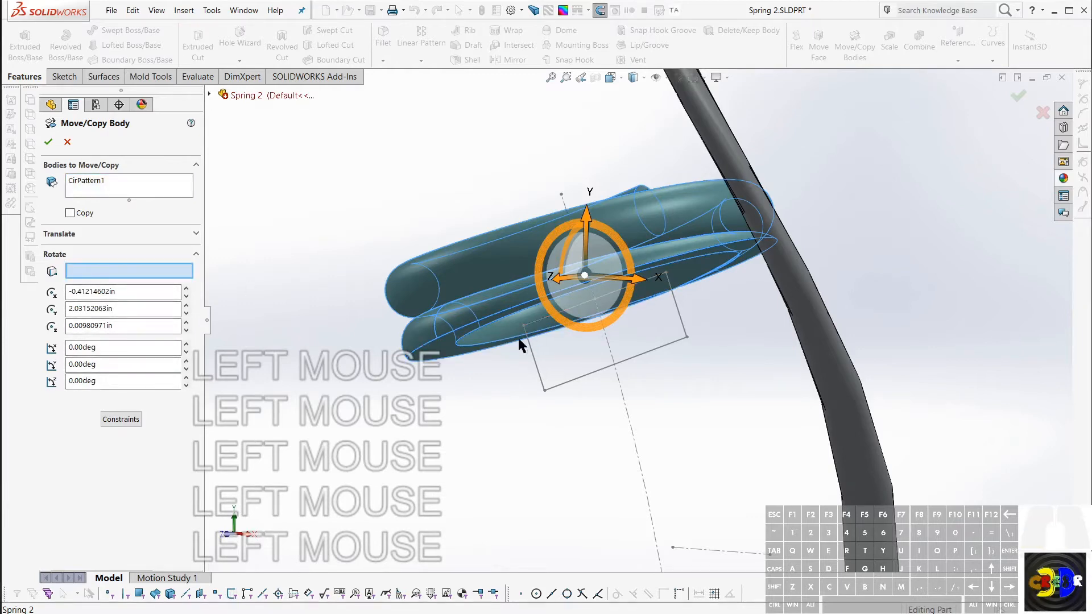
key(KP_Divide)
click(341, 332)
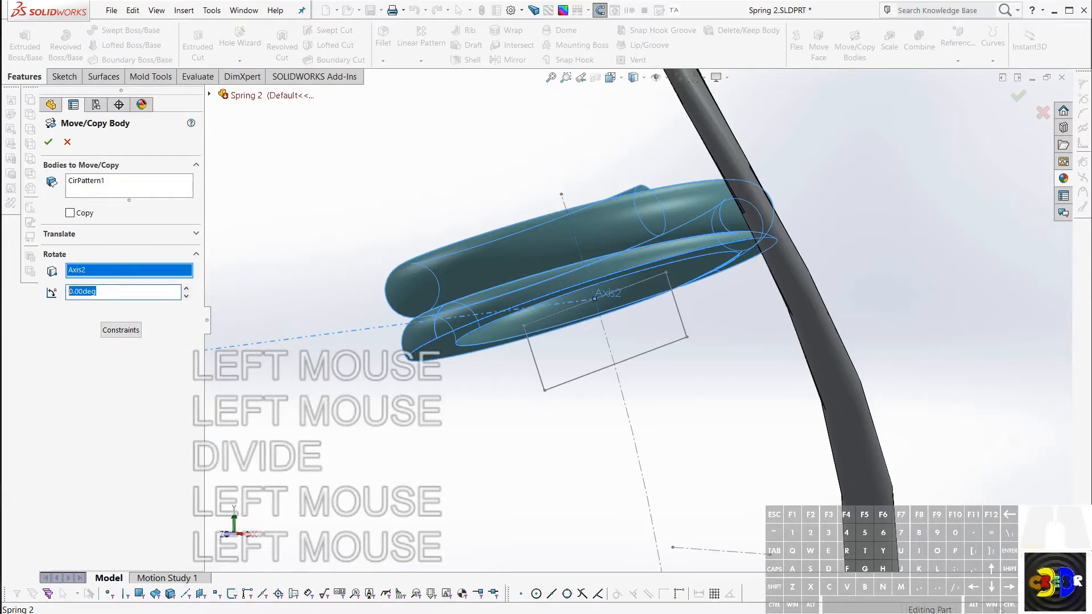
text(180)
key(Return)
key(Return)
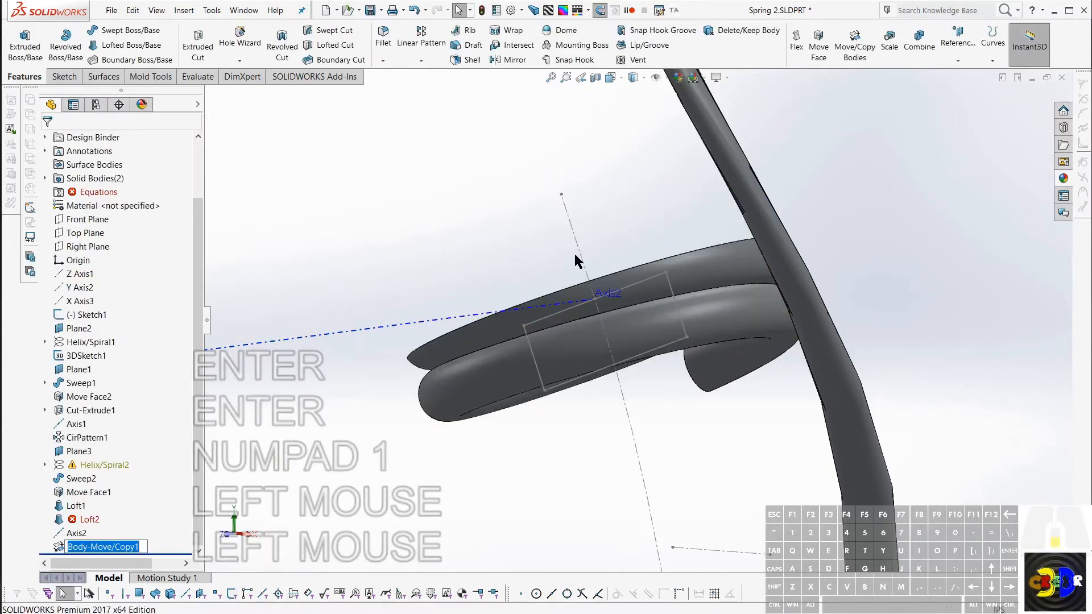
Reorder the feature tree so Axis2 follows Sketch1 directly and Body-Move/Copy1 follows CirPattern1 directly
scroll(574, 253, up, 3)
middle_drag(574, 253, 605, 285)
scroll(632, 320, up, 4)
middle_drag(677, 341, 614, 372)
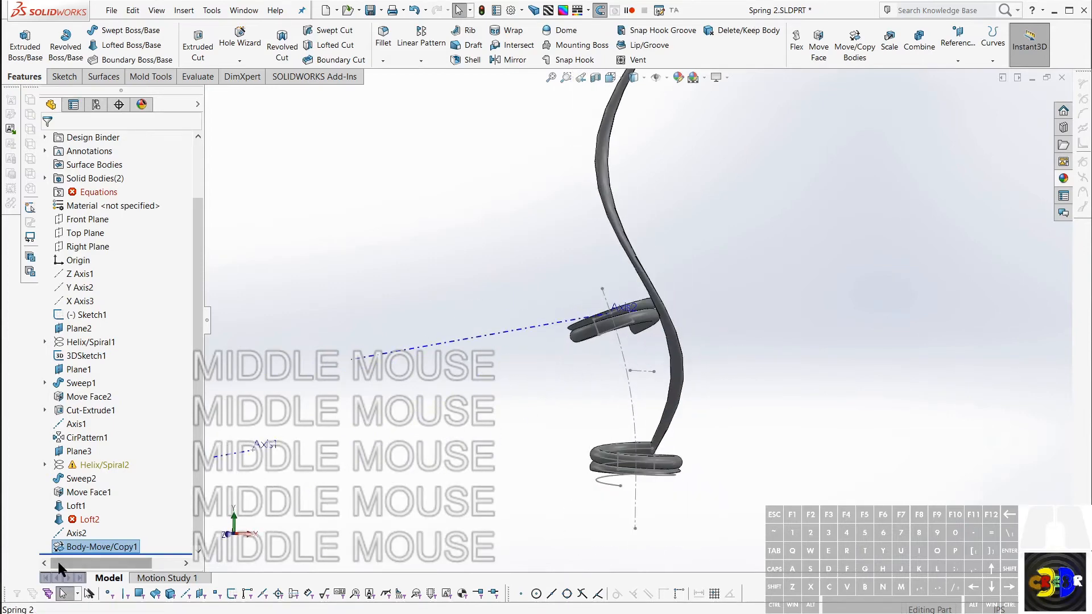
key(Escape)
key(Escape)
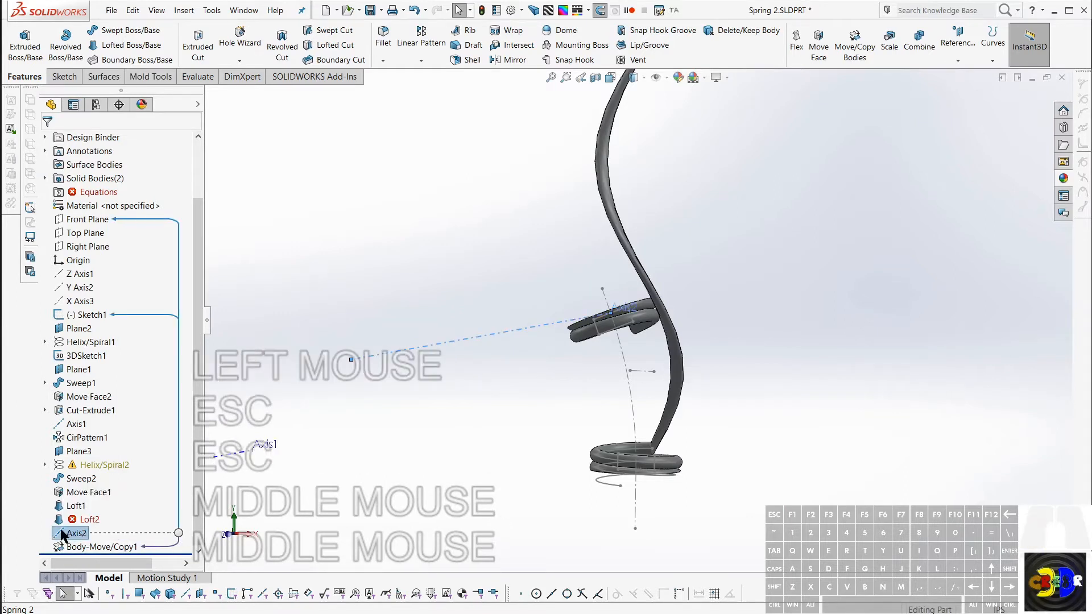
drag(57, 532, 57, 321)
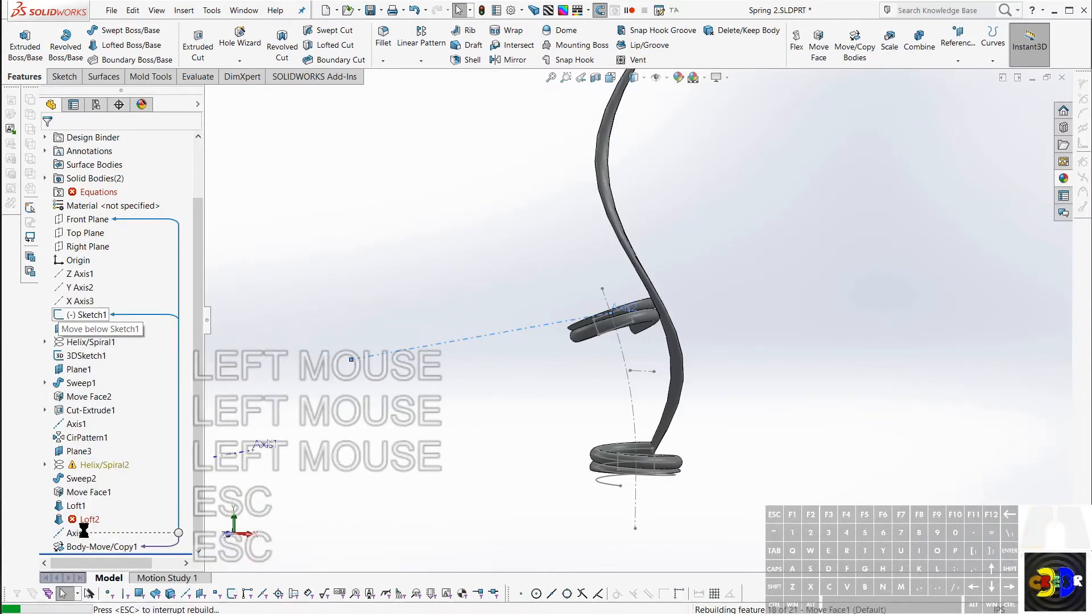
key(Escape)
click(61, 548)
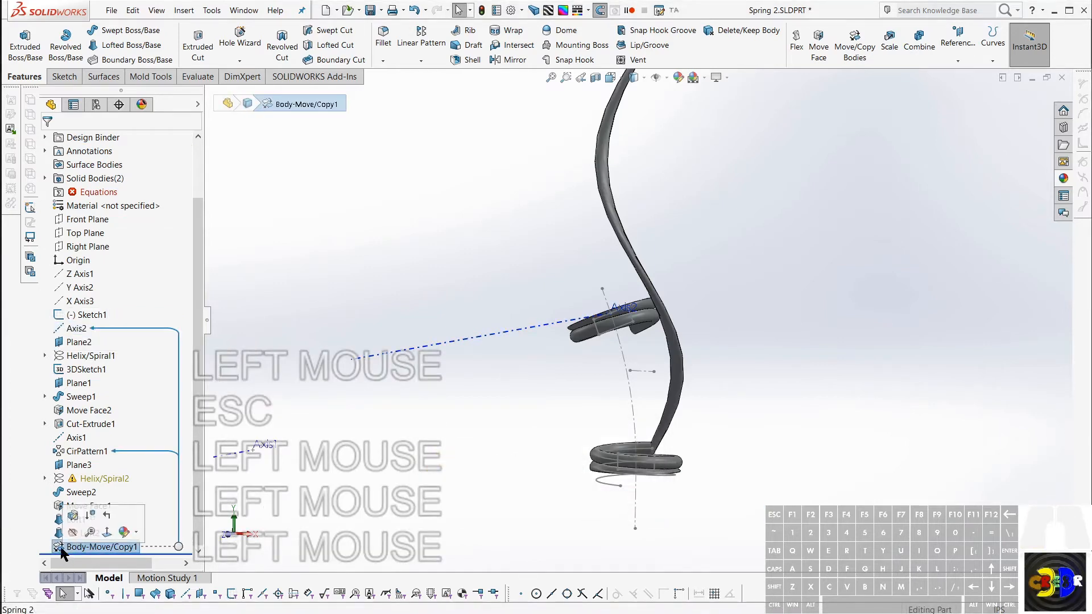
drag(61, 549, 57, 452)
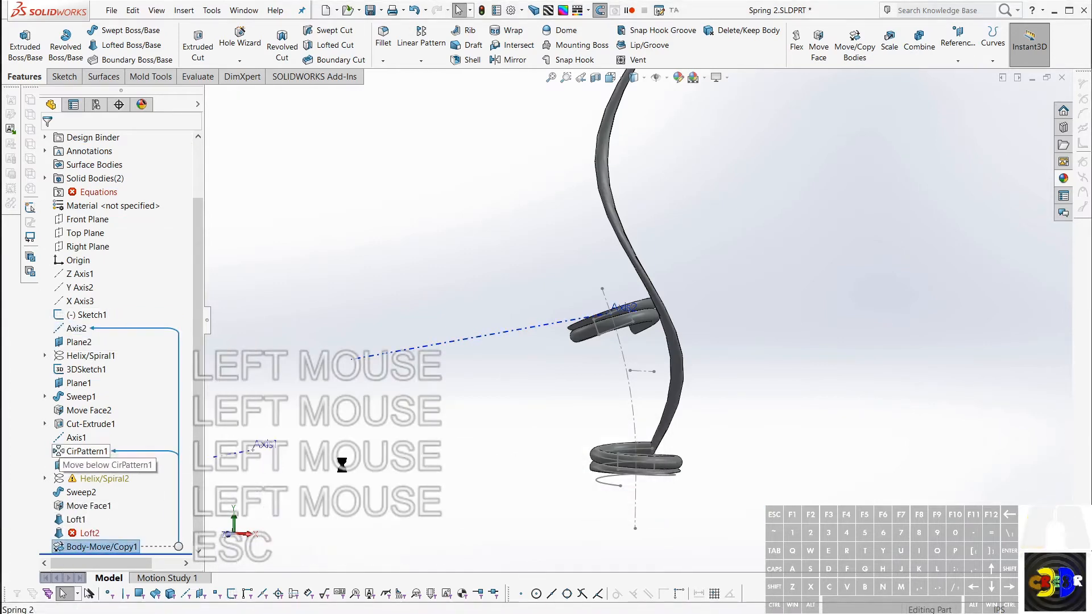
Roll the model back to just before Sweep2
key(space)
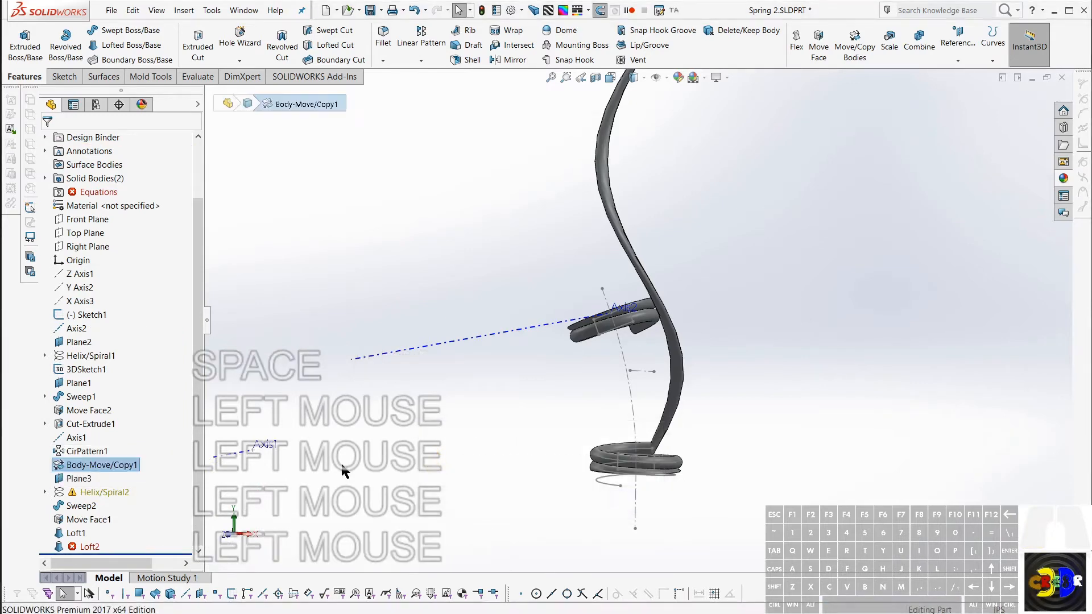
key(Escape)
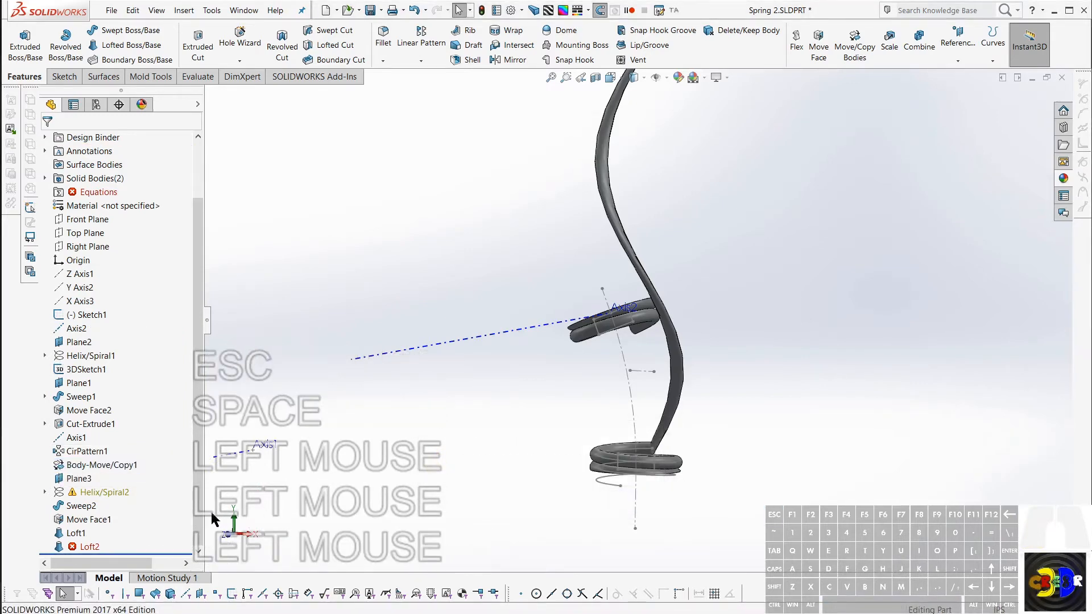
key(Escape)
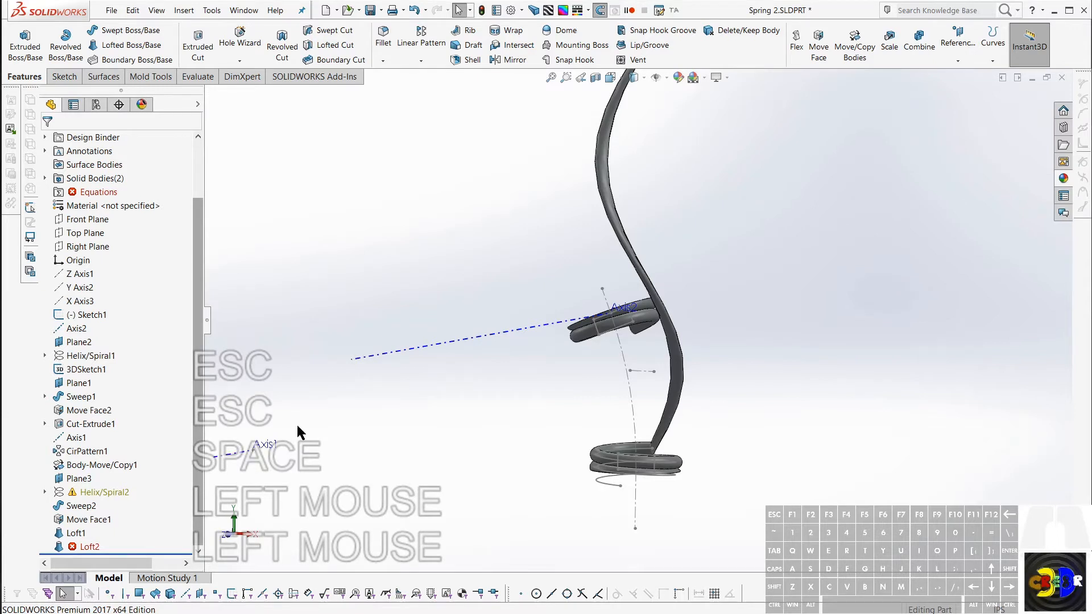
click(76, 506)
key(ctrl+alt+r)
scroll(667, 357, up, 3)
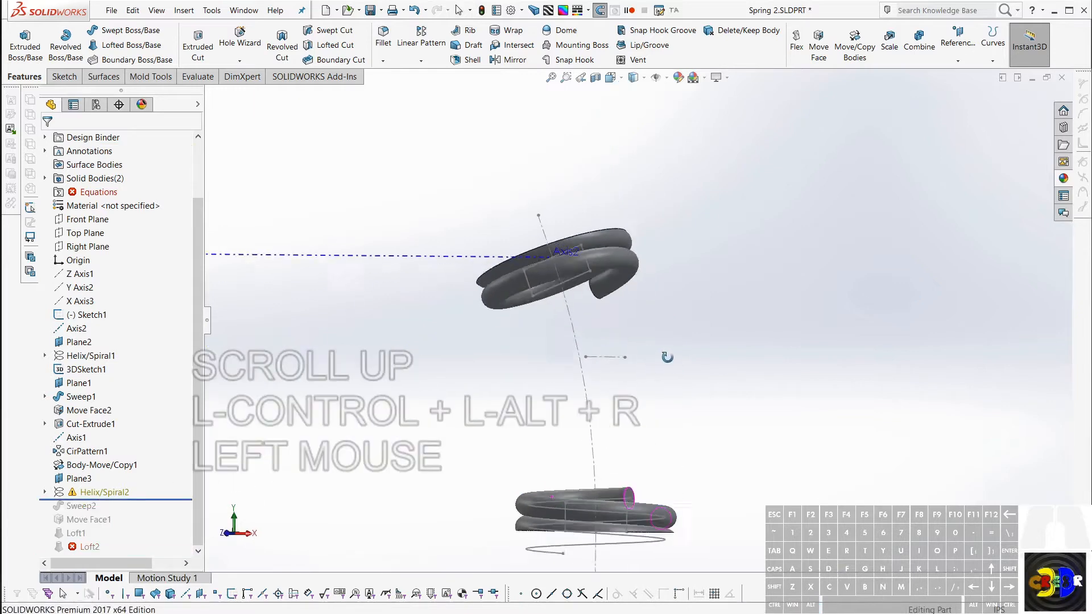
middle_drag(667, 357, 652, 366)
Edit Sketch1 so the loose endpoint of the short line beside the arc lies on the arc, and exit the sketch with a rebuild
double_click(607, 362)
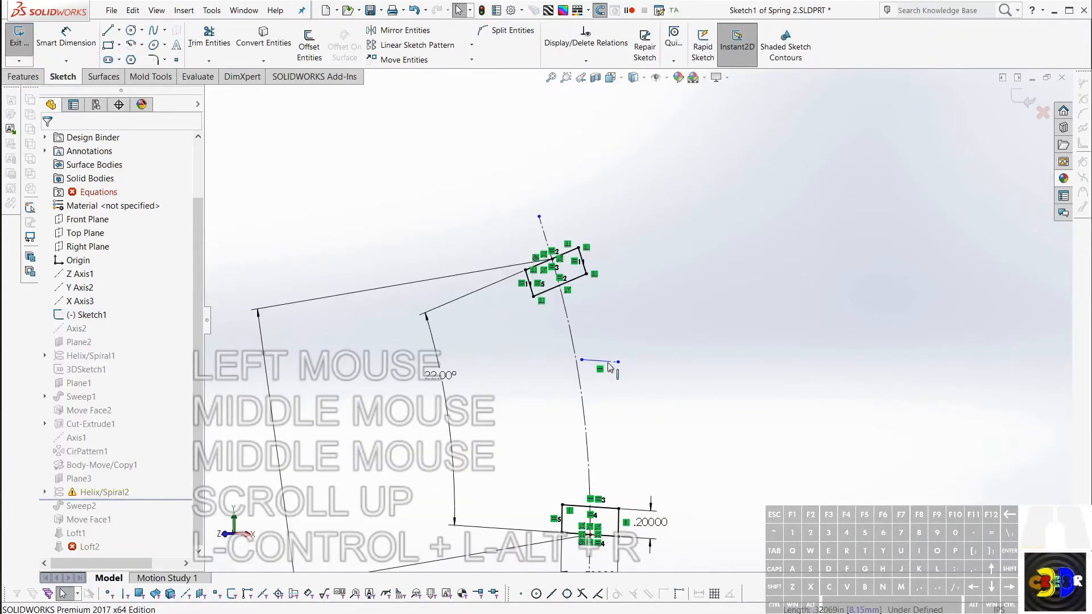
drag(610, 363, 582, 395)
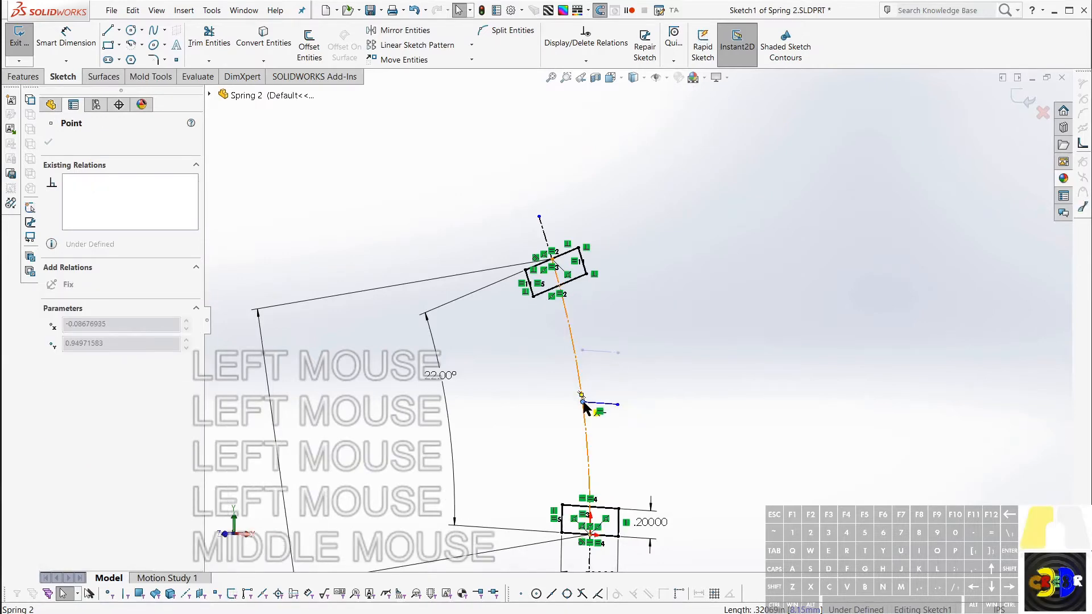
click(584, 401)
key(Escape)
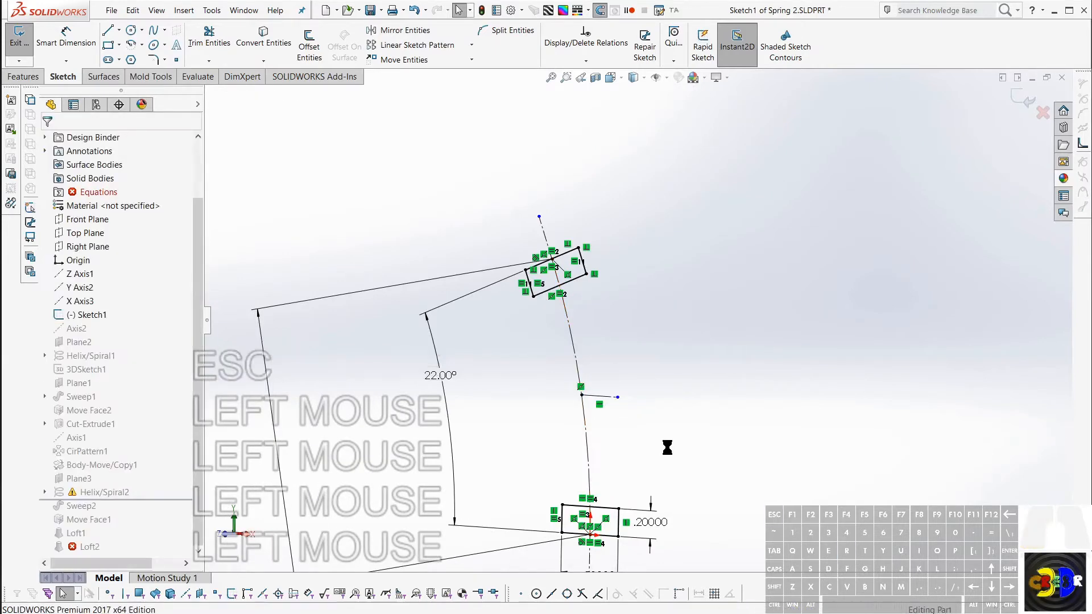
key(r)
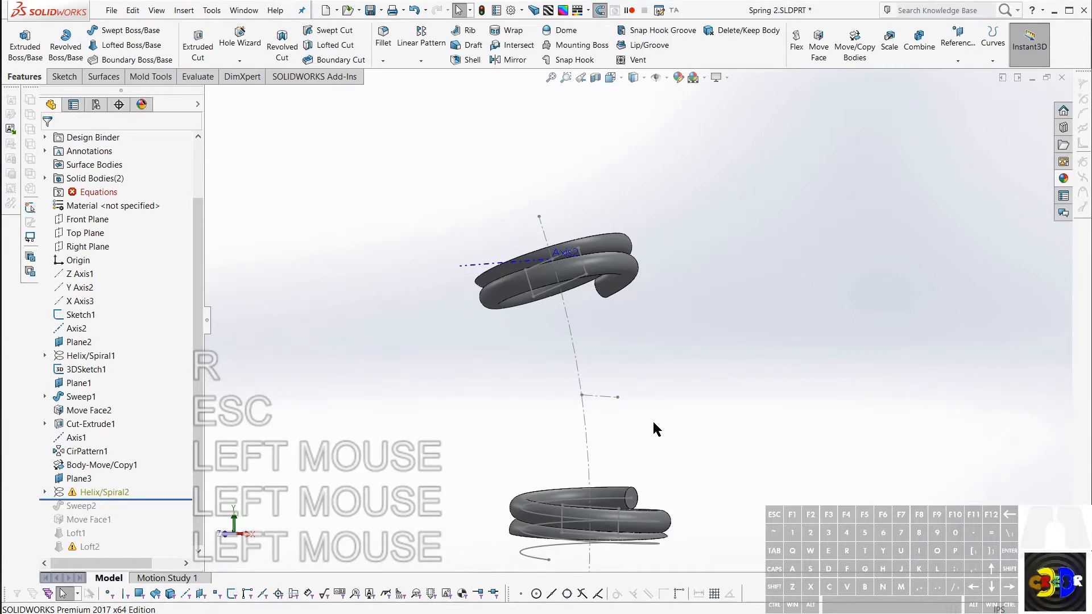
Increase Sketch1's tilt angle to about 28.7° and its origin-to-tilted-rectangle distance to about 2.28 in using Instant3D
mouse_move(653, 424)
middle_down()
mouse_move(667, 421)
mouse_move(658, 426)
mouse_move(632, 381)
mouse_move(661, 419)
middle_up()
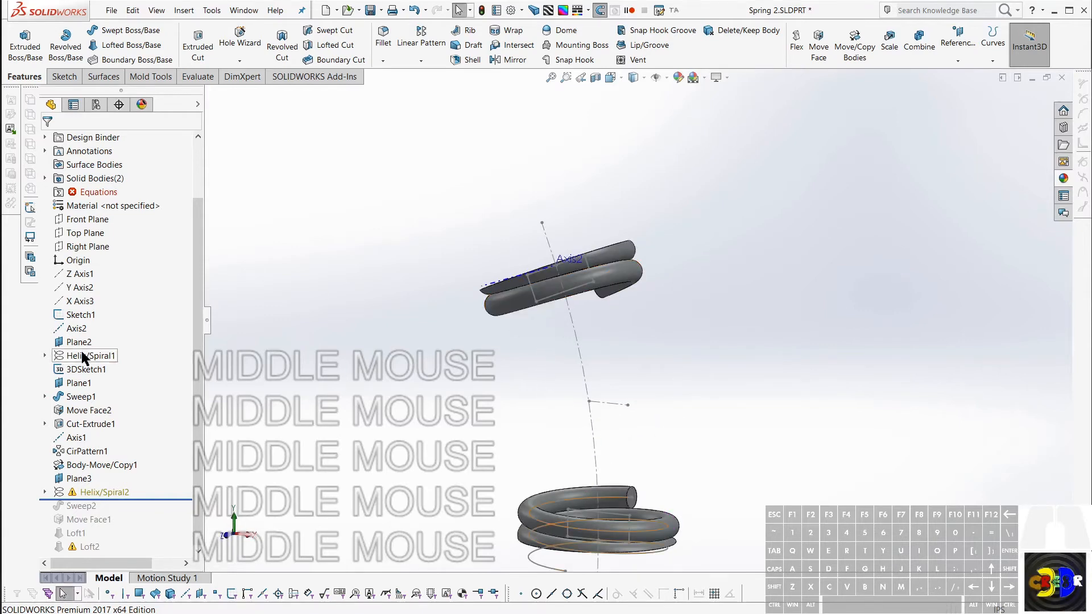
click(78, 315)
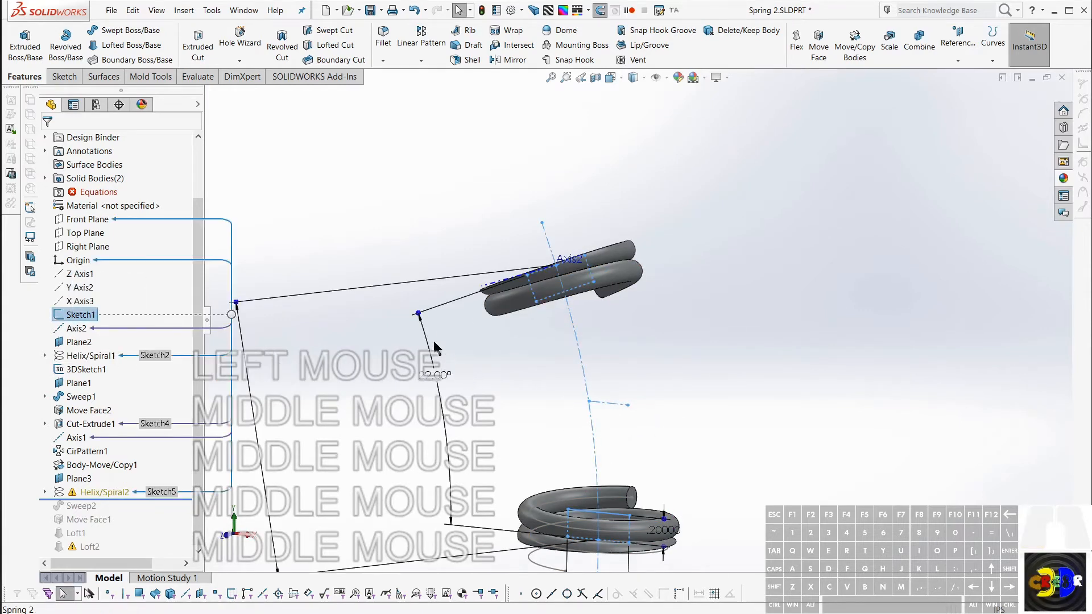
click(419, 314)
mouse_move(419, 313)
mouse_down()
mouse_move(401, 286)
mouse_move(365, 267)
mouse_move(411, 350)
mouse_up()
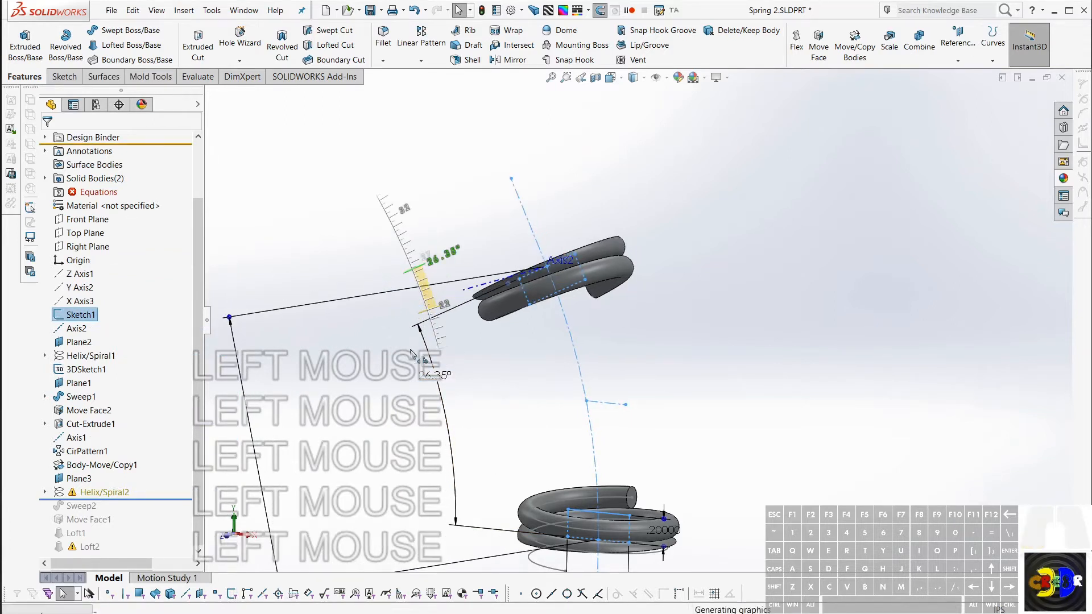
middle_drag(439, 390, 460, 392)
scroll(457, 394, up, 2)
click(372, 503)
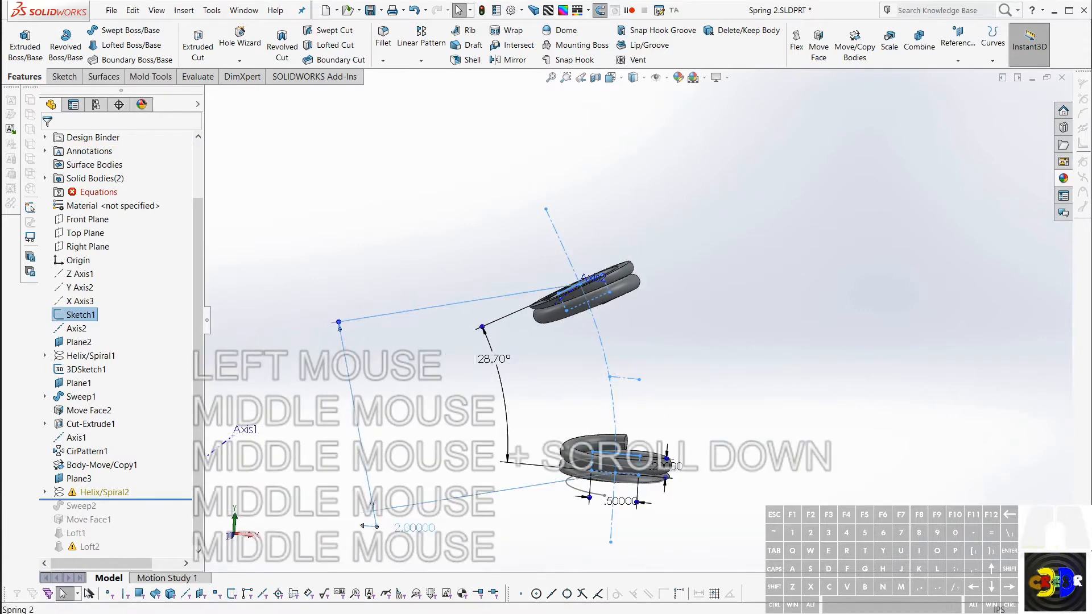
drag(338, 322, 336, 295)
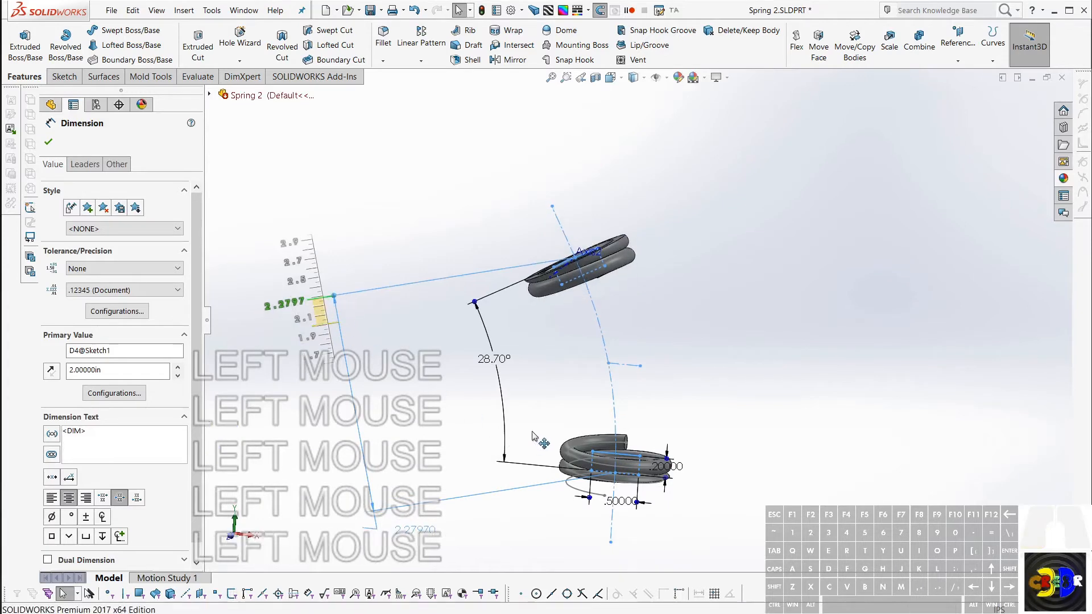
Examine the alignment of both coils with the sketched arc from several angles, and clear the dimension selection
scroll(561, 421, up, 1)
mouse_move(561, 421)
middle_down()
mouse_move(558, 407)
mouse_move(568, 422)
middle_up()
middle_click(658, 483)
scroll(658, 483, up, 3)
middle_drag(652, 481, 609, 478)
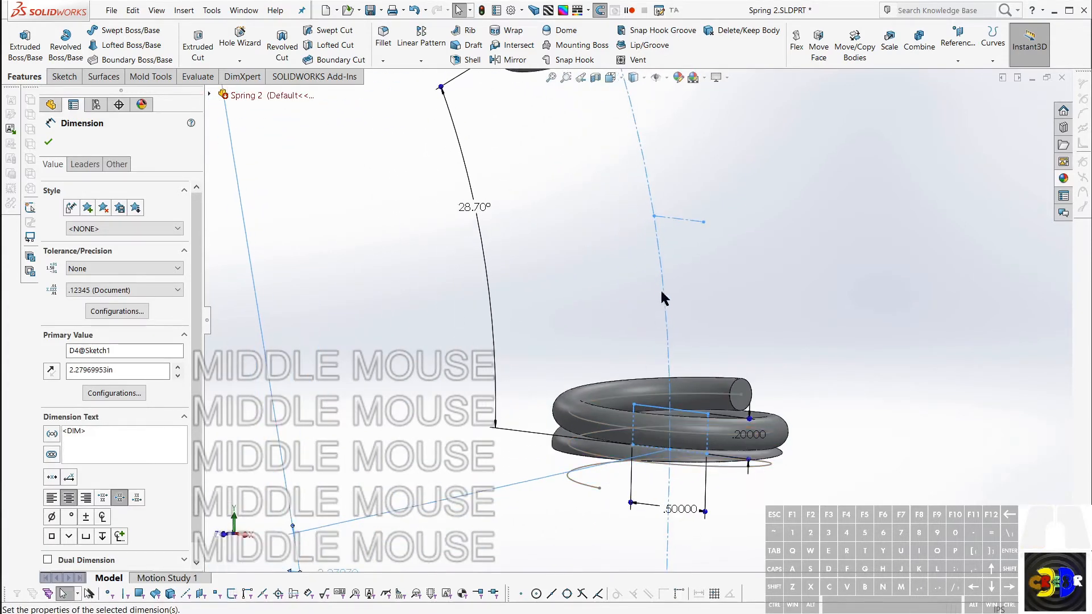
scroll(663, 291, down, 2)
scroll(663, 284, up, 1)
middle_drag(677, 287, 670, 257)
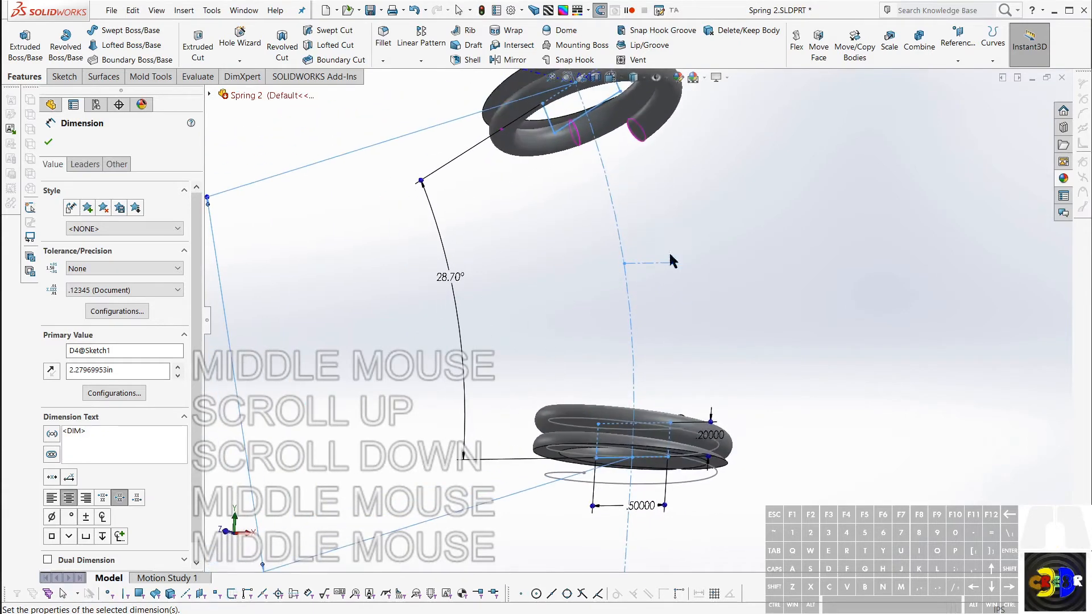
middle_drag(615, 212, 708, 277)
scroll(675, 263, down, 4)
scroll(665, 266, up, 1)
click(712, 278)
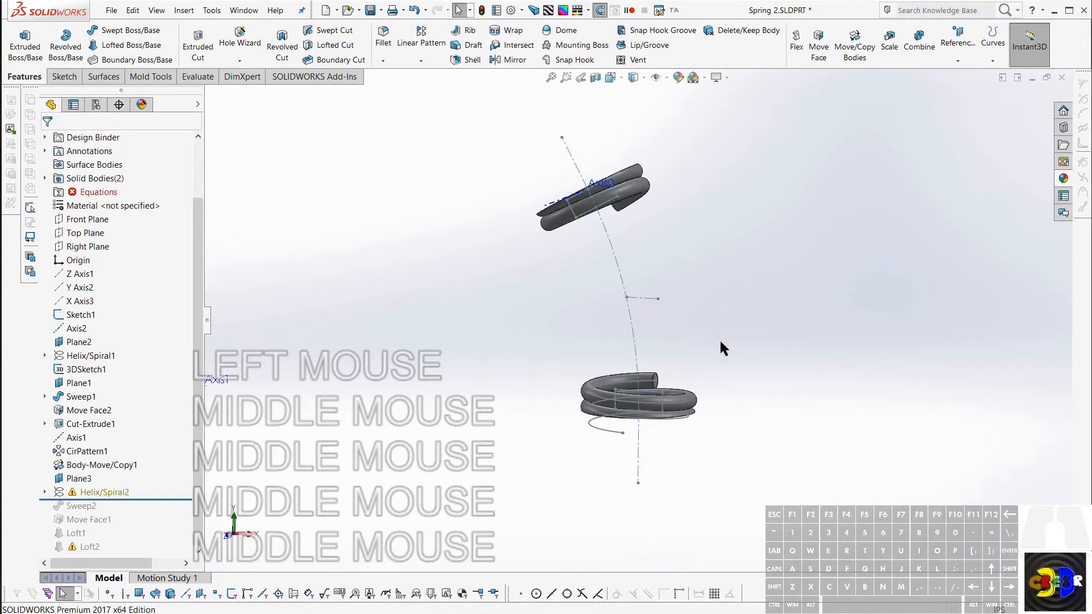
Hide all sketches and reference axes in the graphics view
key(KP_Multiply)
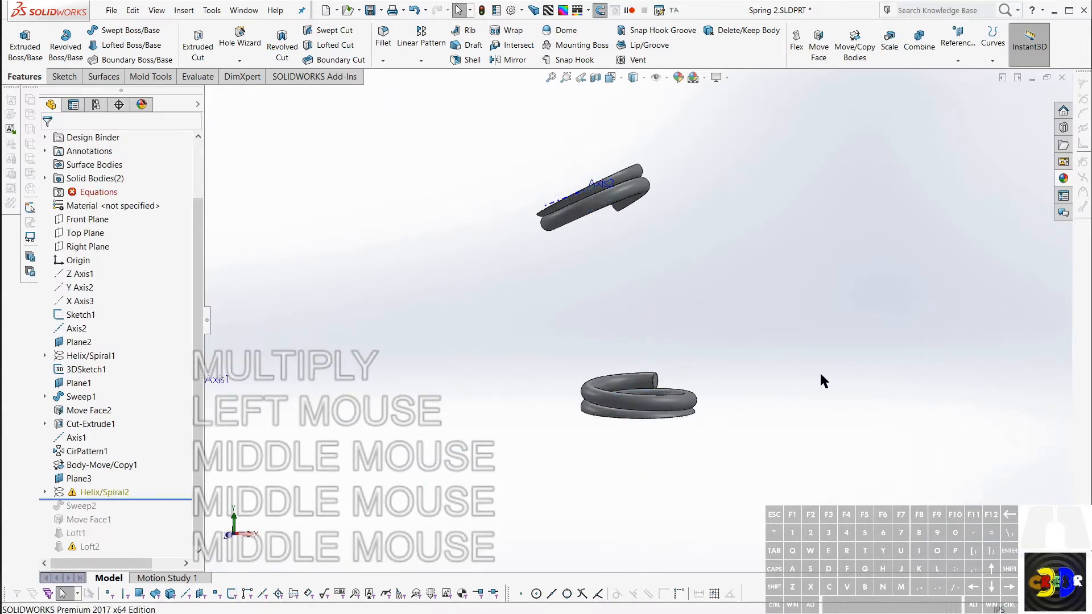
key(KP_Divide)
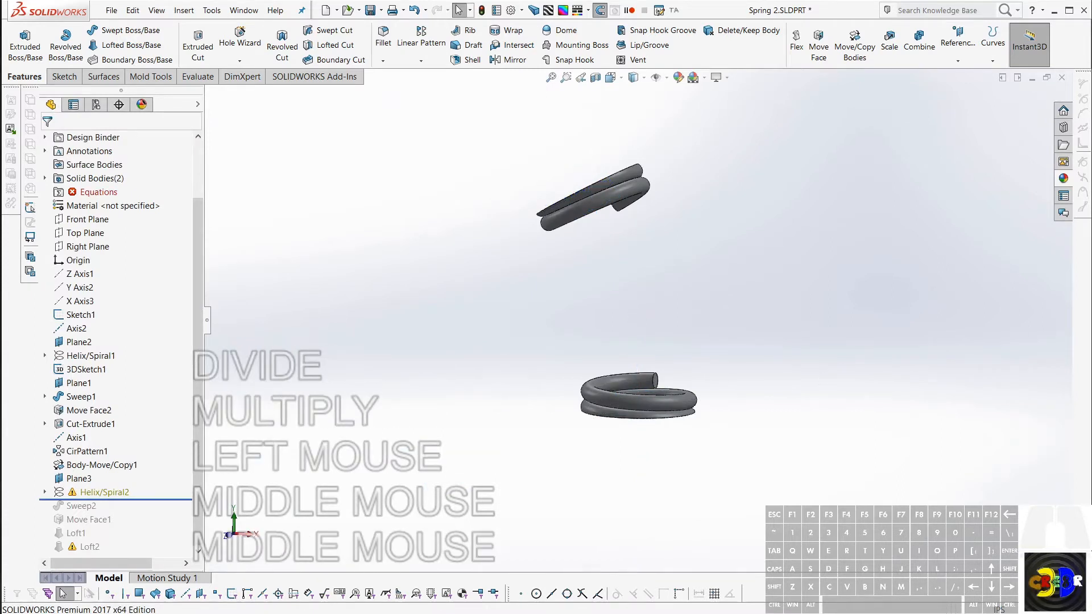
click(982, 520)
click(982, 520)
click(982, 520)
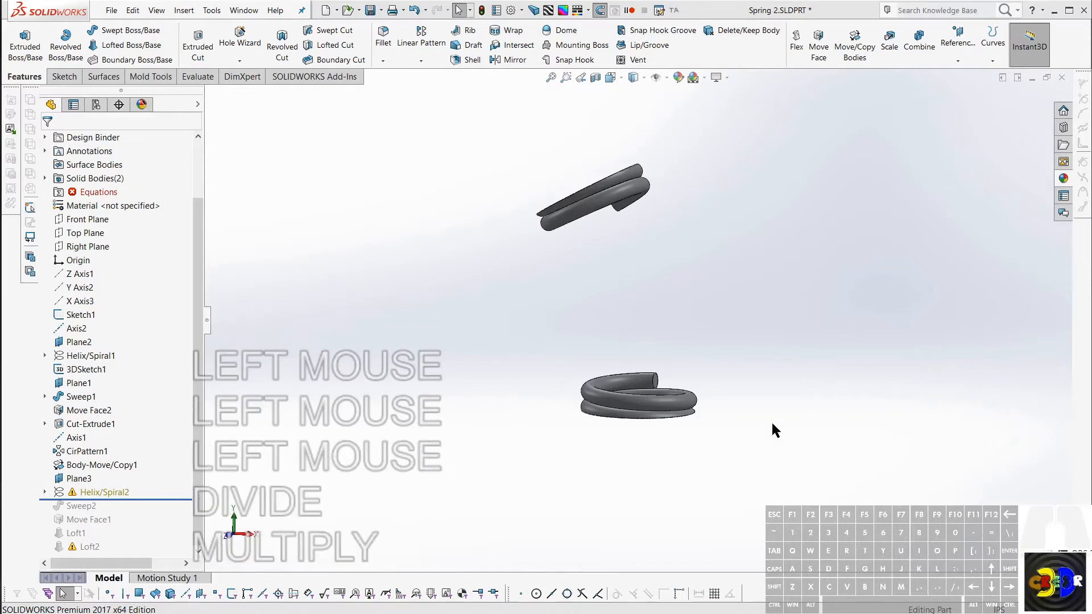
mouse_move(626, 278)
middle_down()
mouse_move(617, 237)
mouse_move(600, 253)
mouse_move(573, 251)
mouse_move(579, 270)
middle_up()
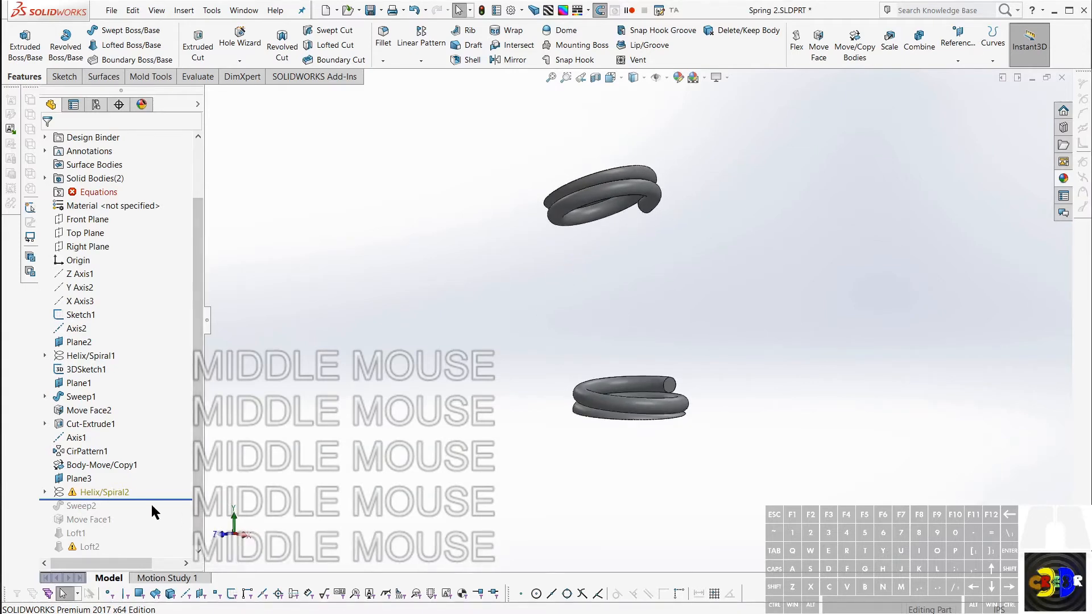
click(108, 492)
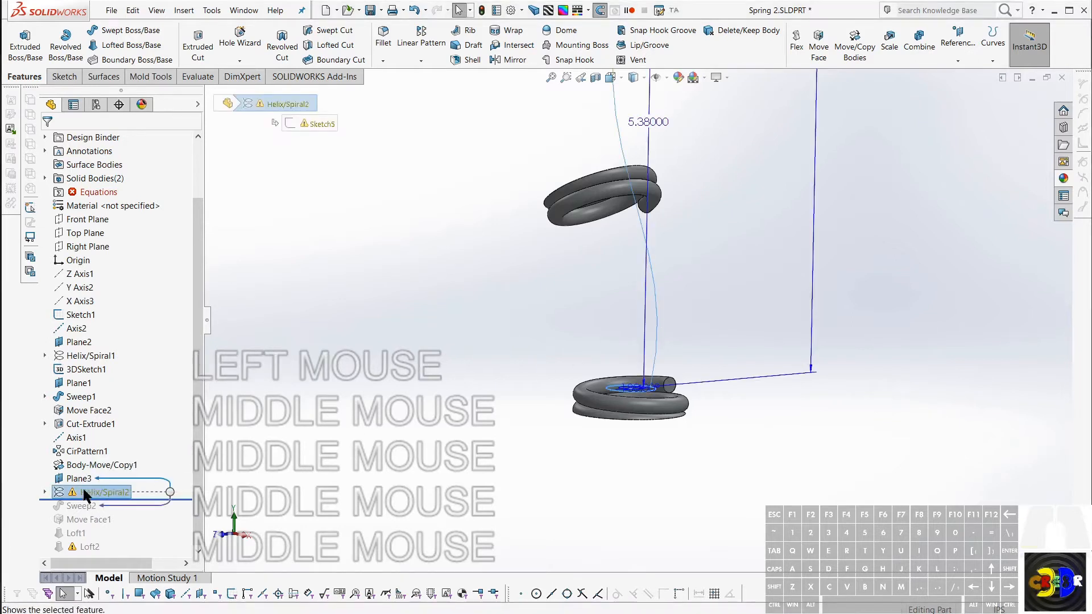
right_click(84, 494)
click(89, 457)
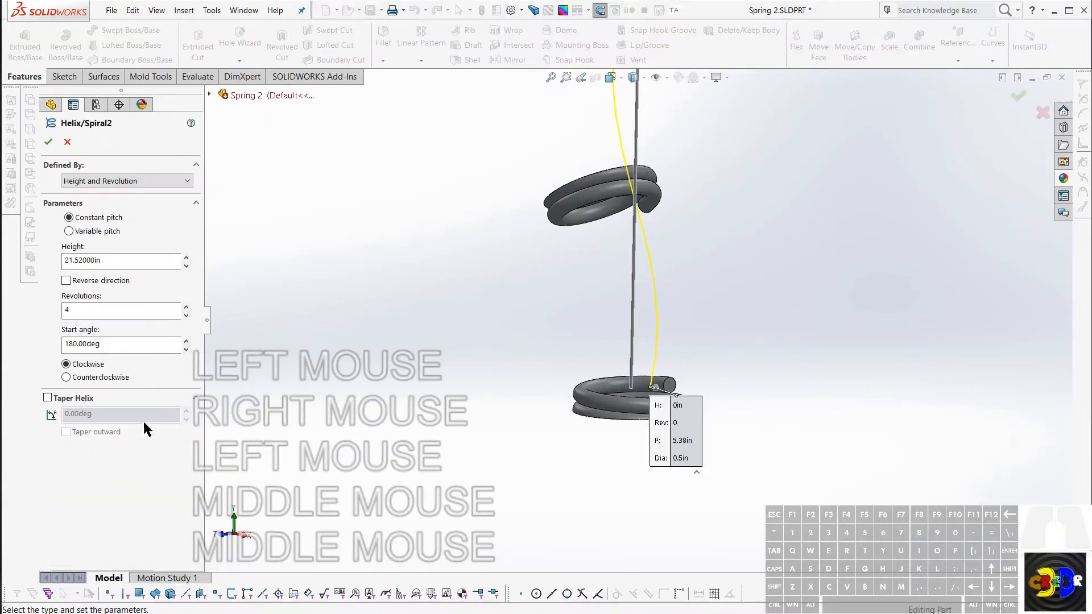
click(163, 182)
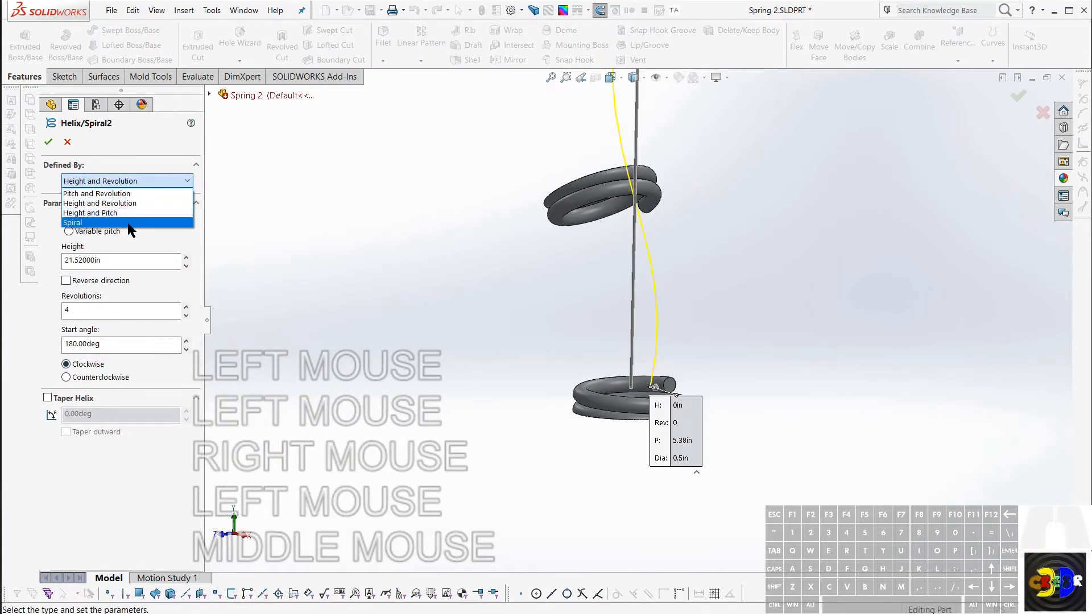
click(70, 142)
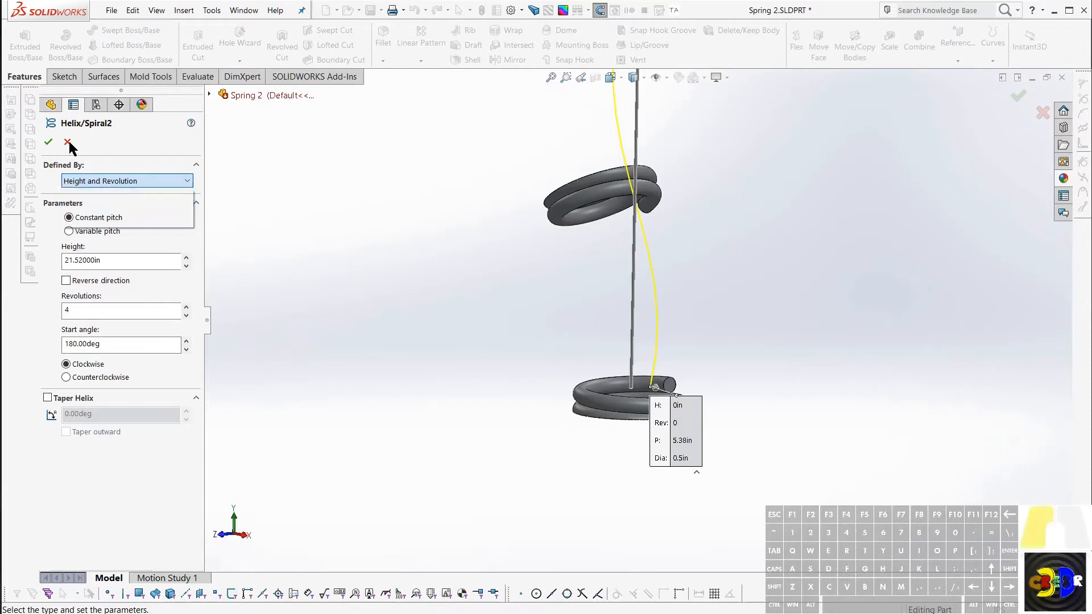
click(68, 143)
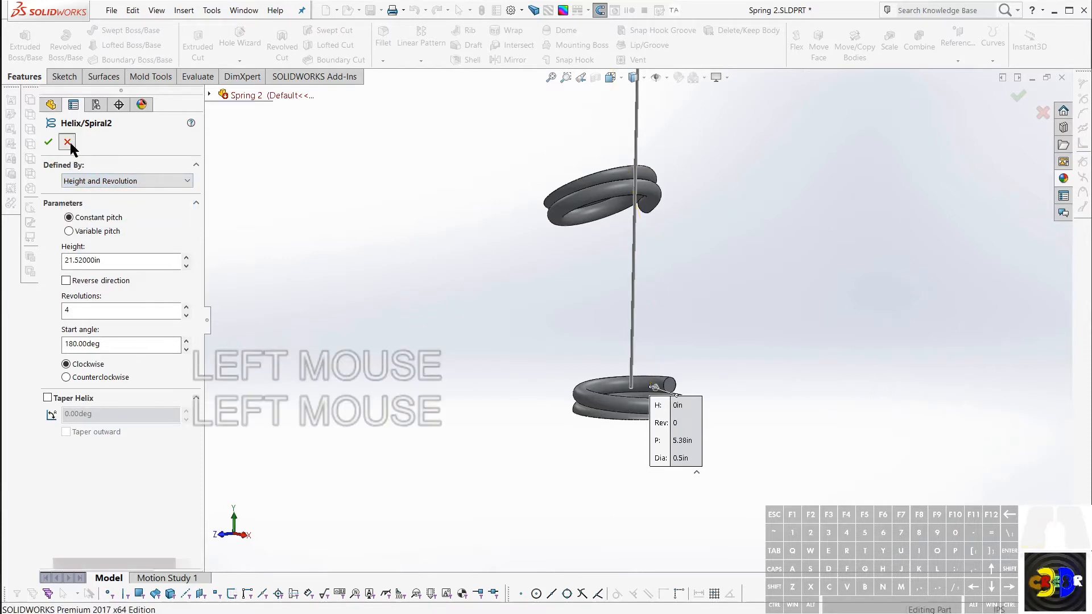
click(677, 371)
click(931, 421)
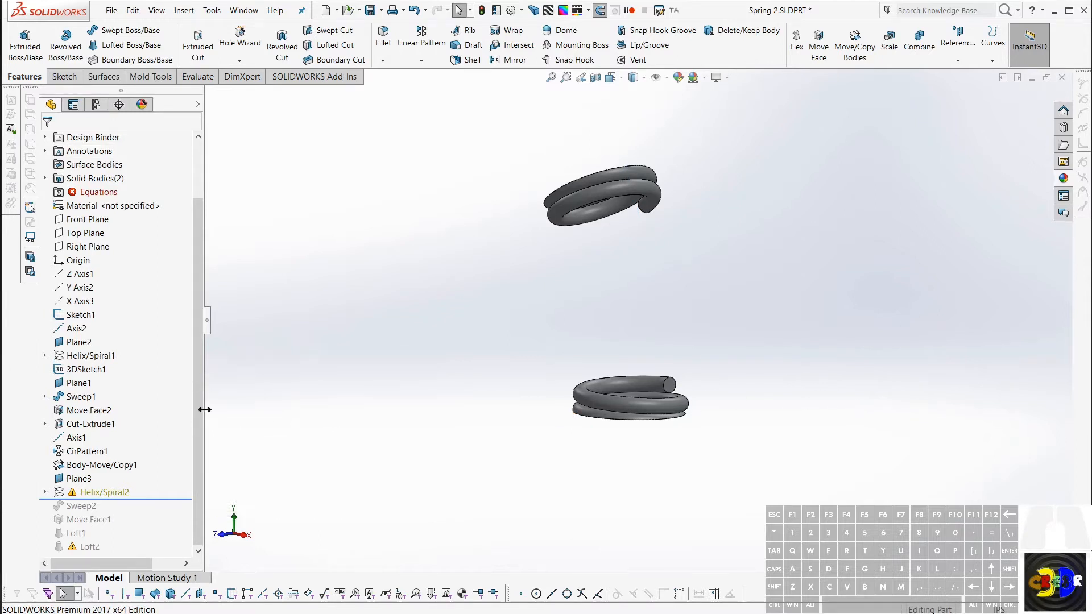
Roll the model back to just before CirPattern1, leaving only the lower coil body
middle_click(612, 356)
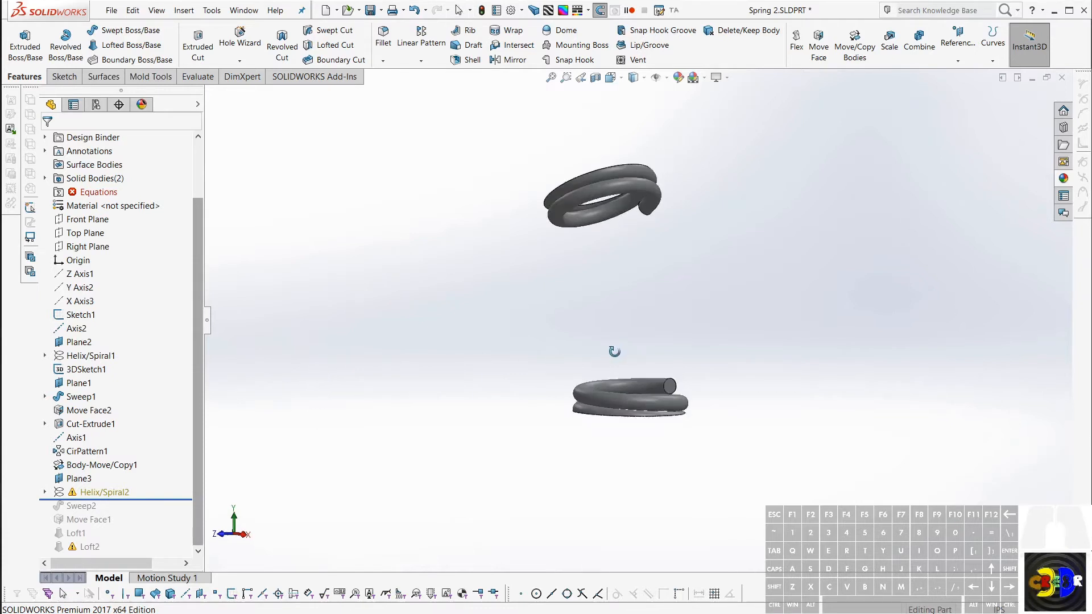
scroll(680, 389, up, 2)
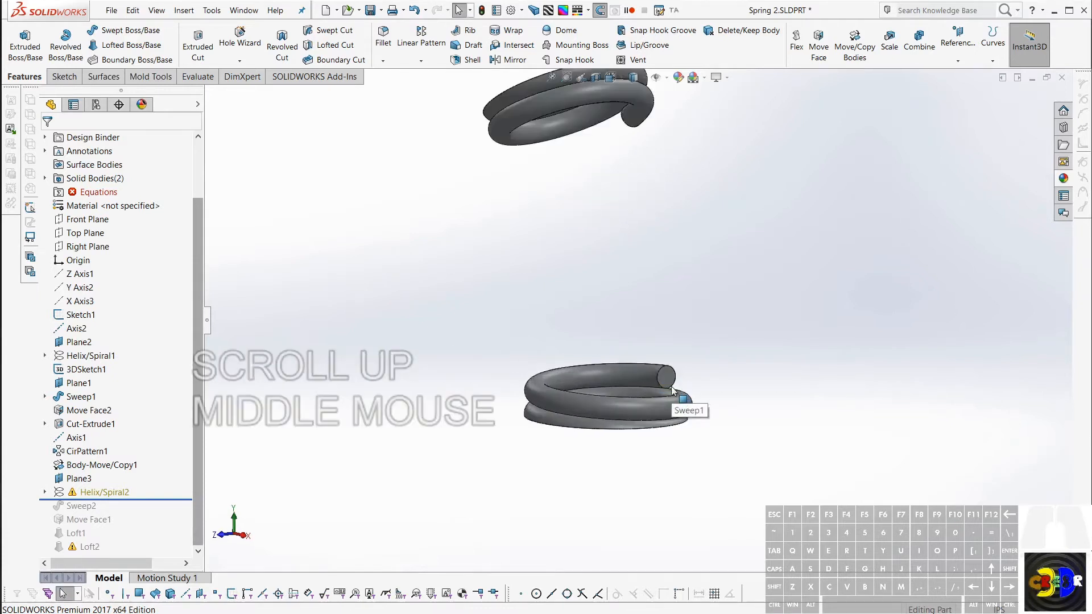
scroll(527, 354, up, 1)
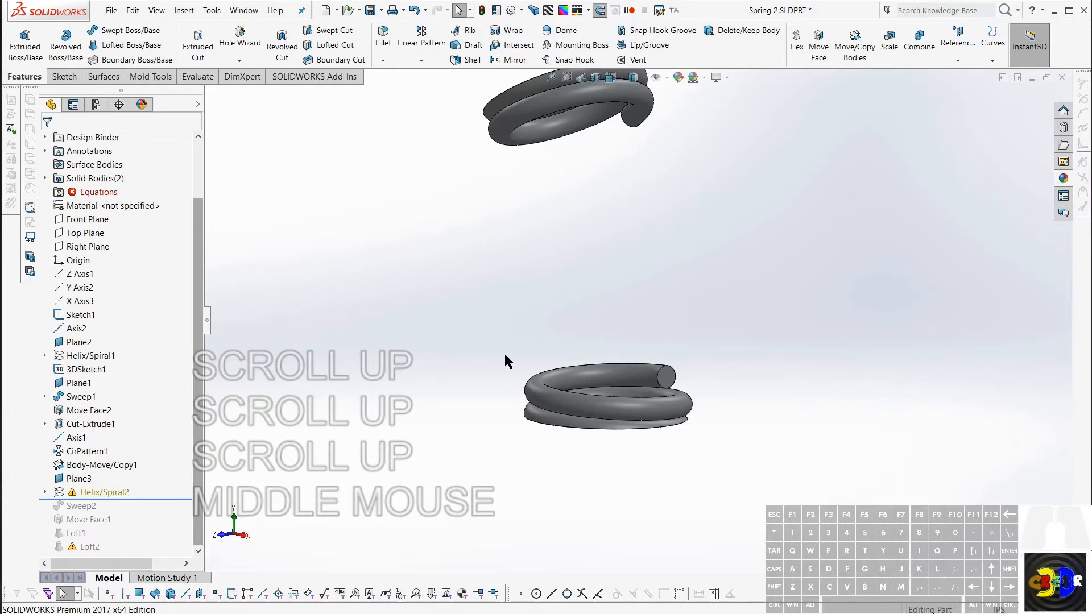
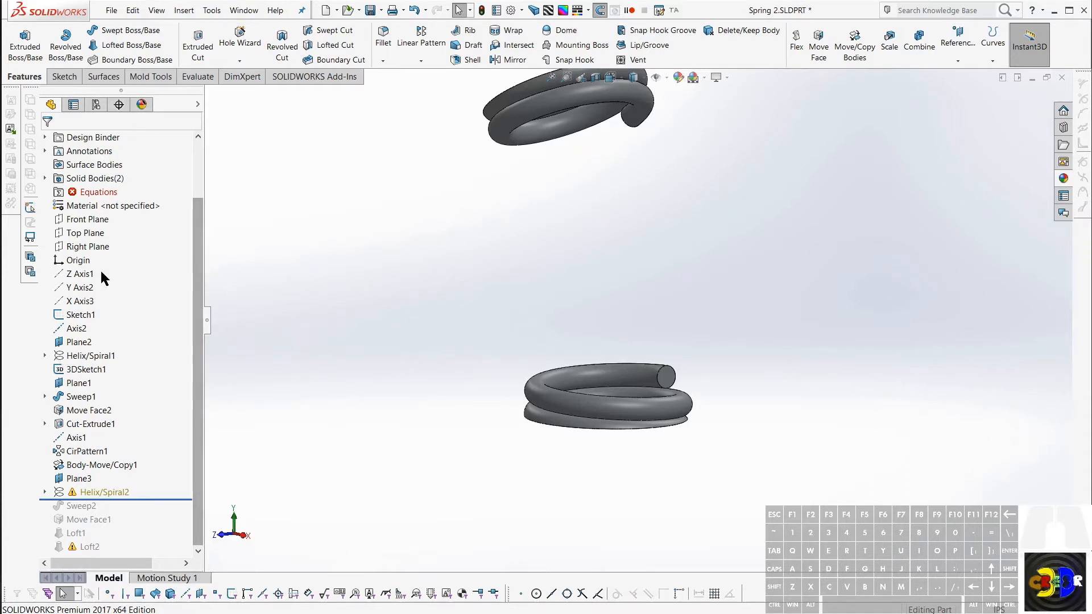
mouse_move(95, 272)
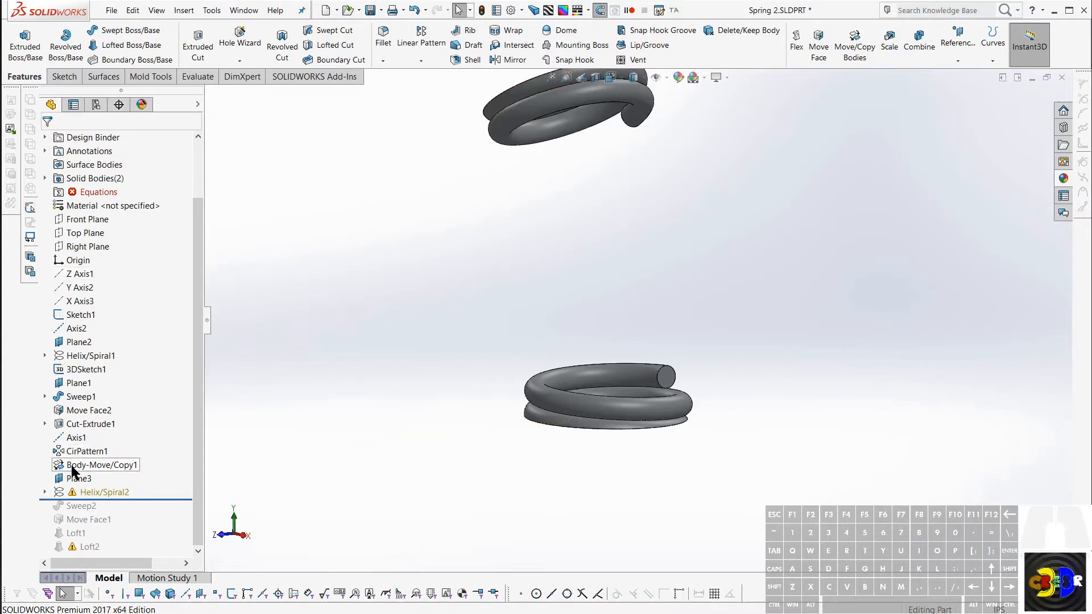
click(60, 452)
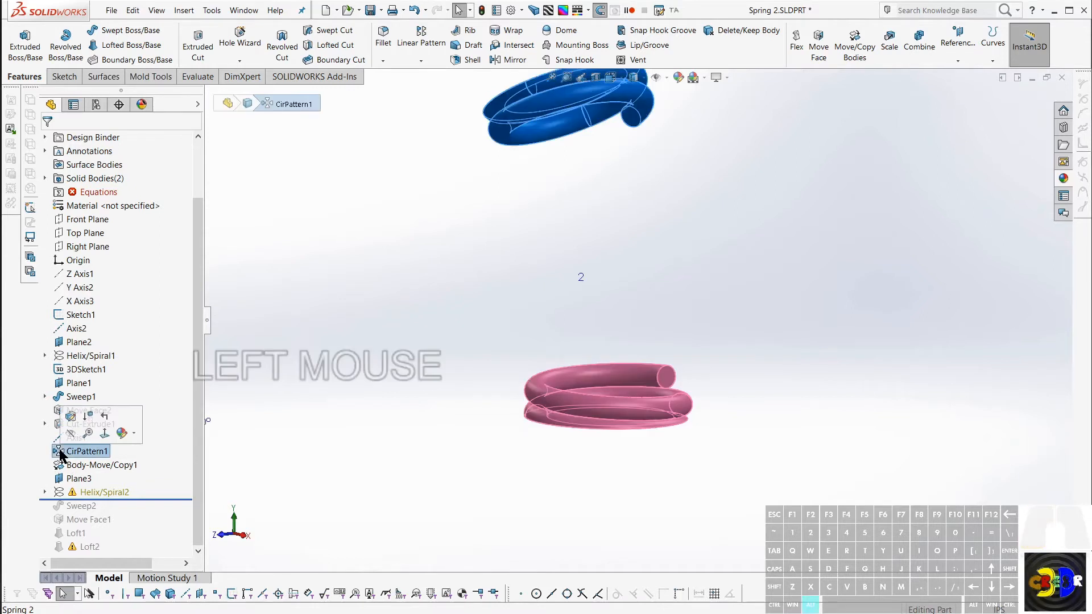
key(ctrl+alt+r)
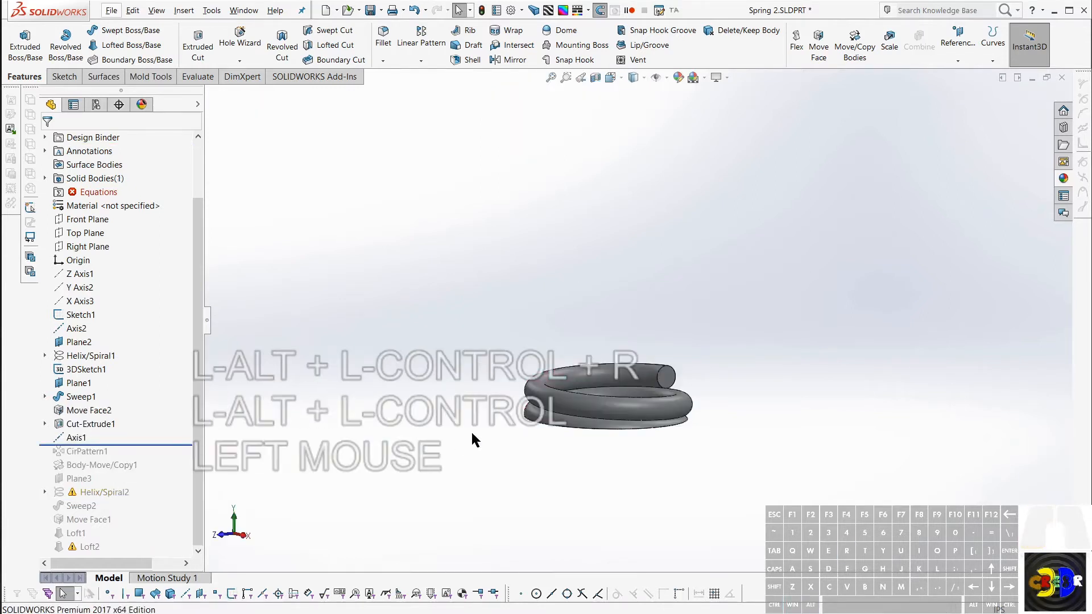
Inspect the lower coil's open end face and show the Helix/Spiral1 curve in the graphics view
middle_drag(555, 401, 660, 375)
scroll(660, 375, up, 2)
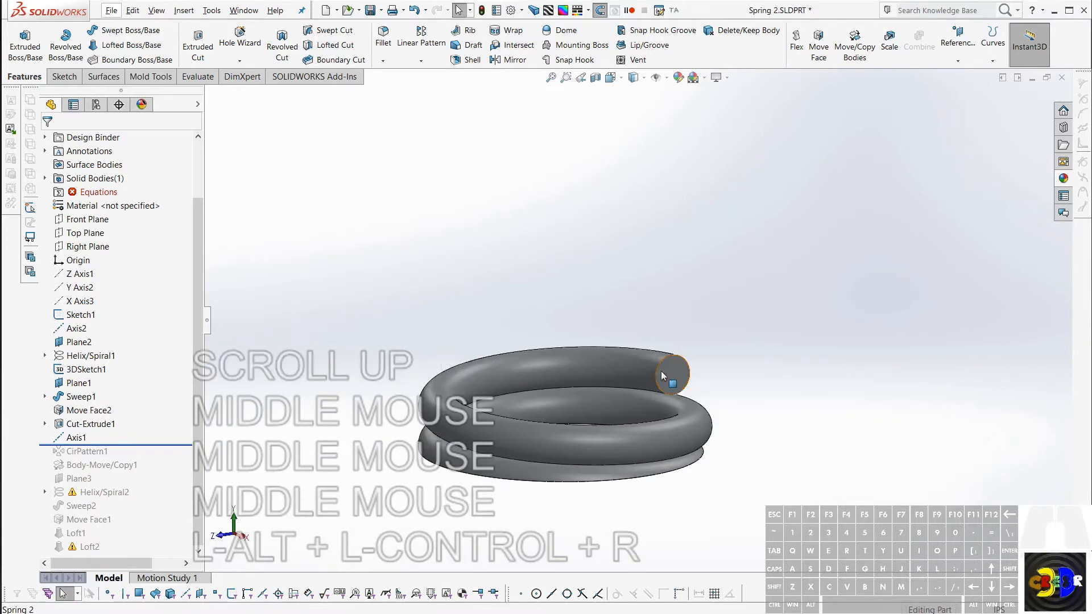
click(675, 376)
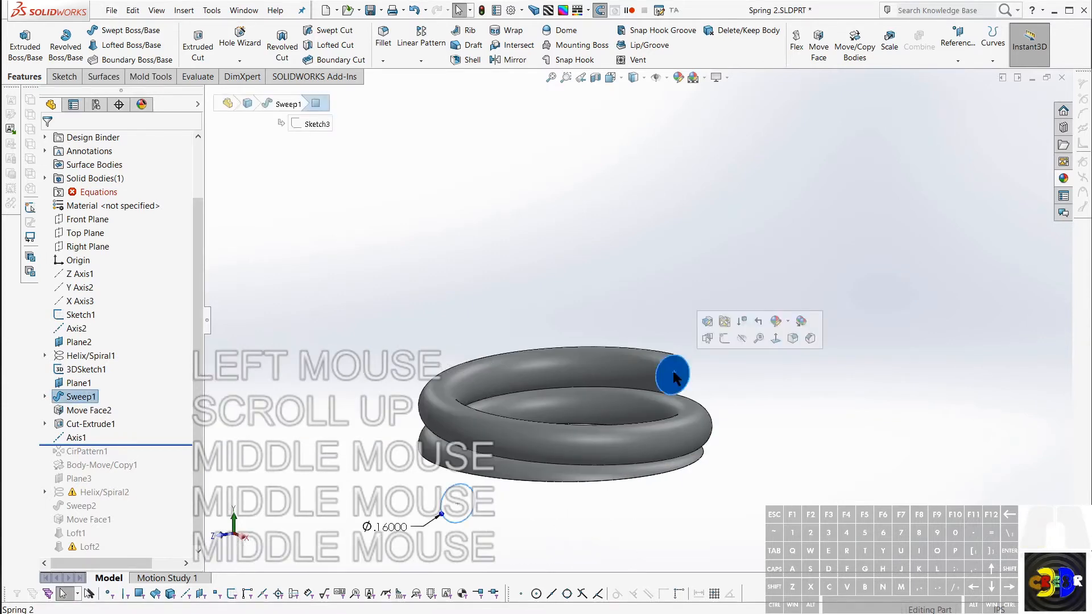
click(79, 383)
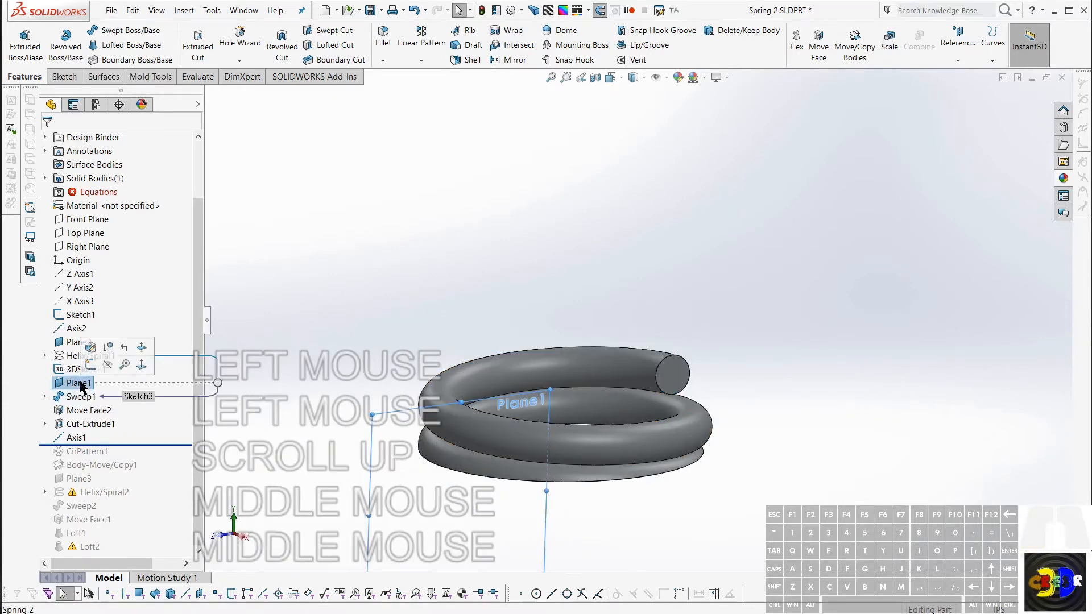
click(66, 357)
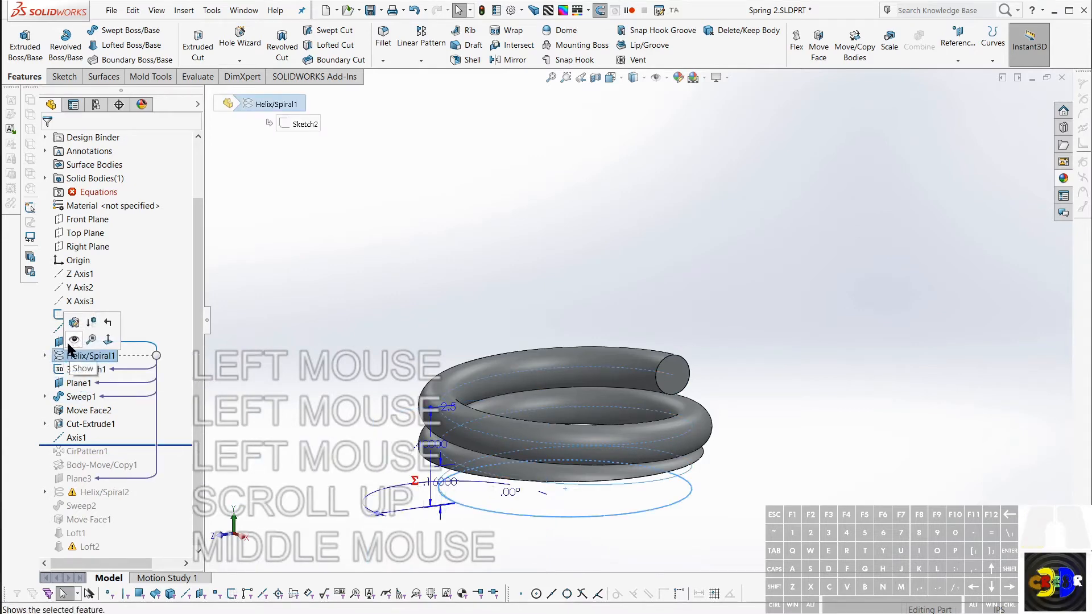
click(57, 344)
click(61, 380)
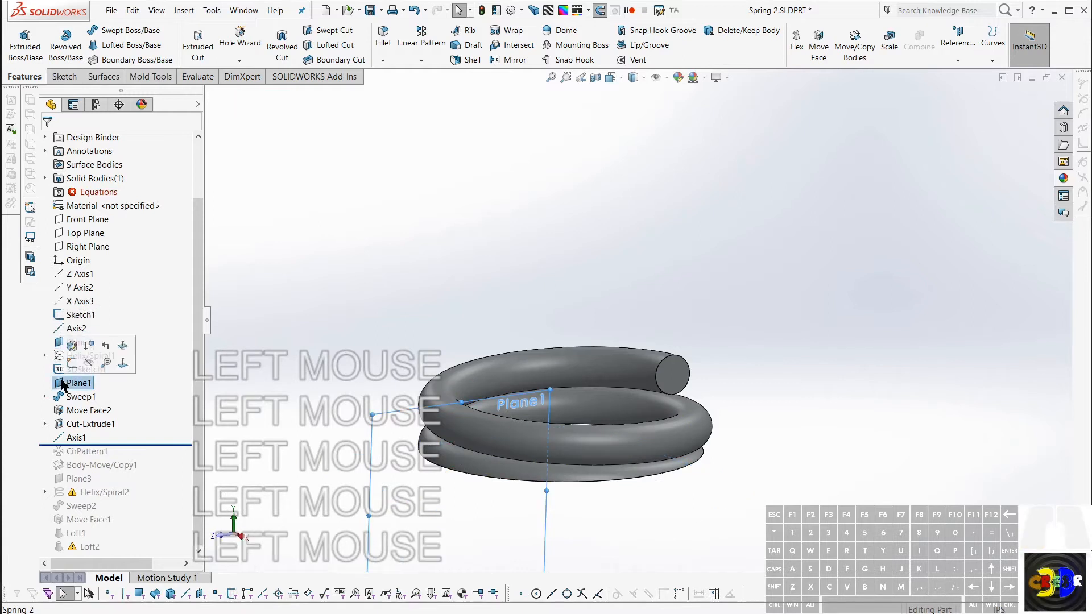
click(66, 356)
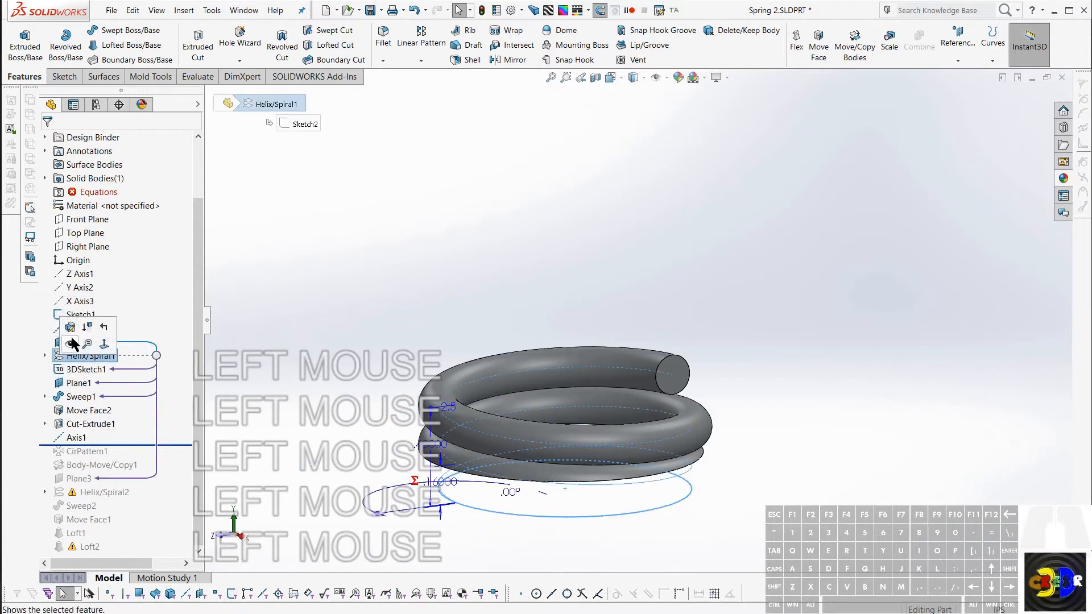
Create a reference plane parallel to the Top Plane through the helix's endpoint at the coil's end face
click(672, 376)
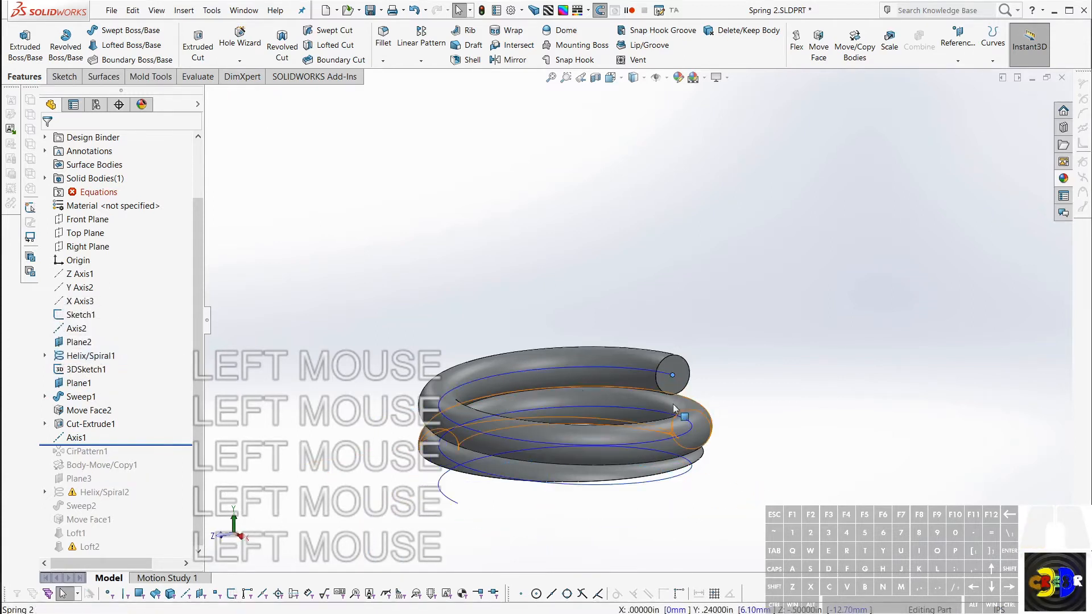
ctrl+click(98, 233)
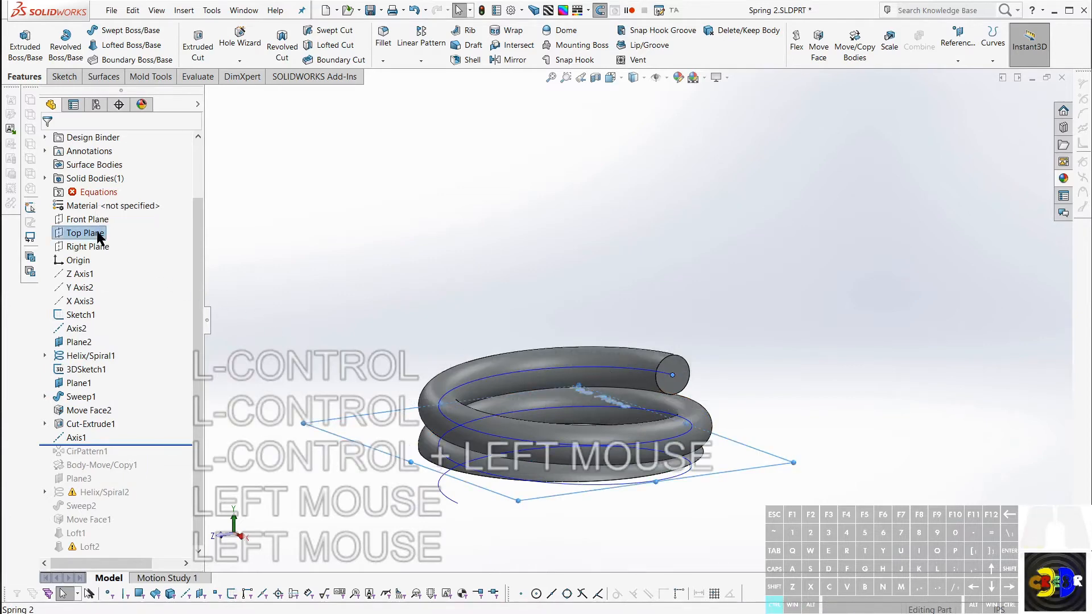
key(ctrl+KP_Add)
key(Return)
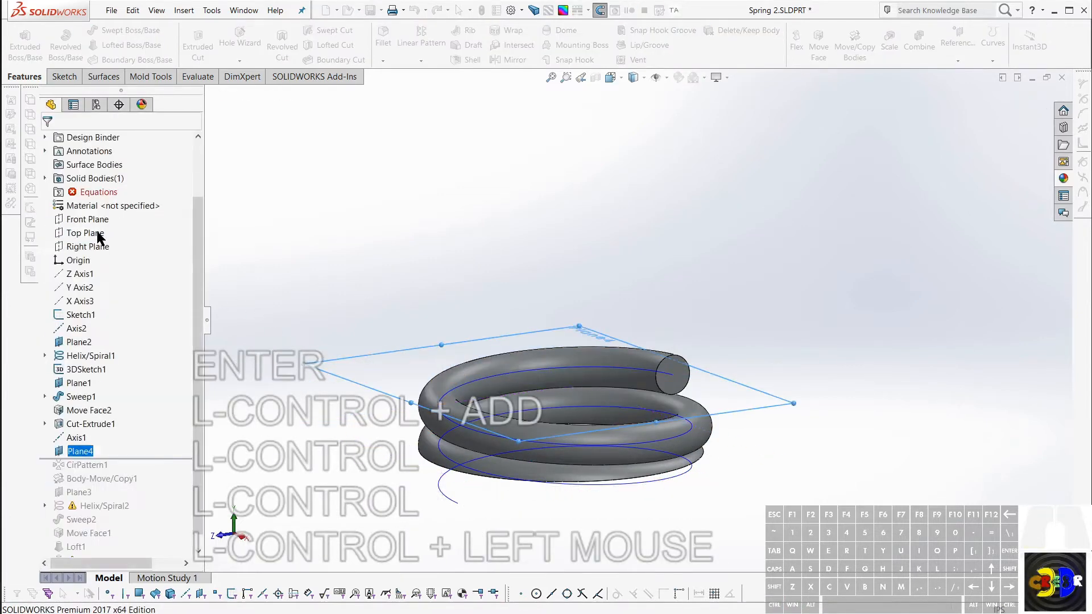
key(Return)
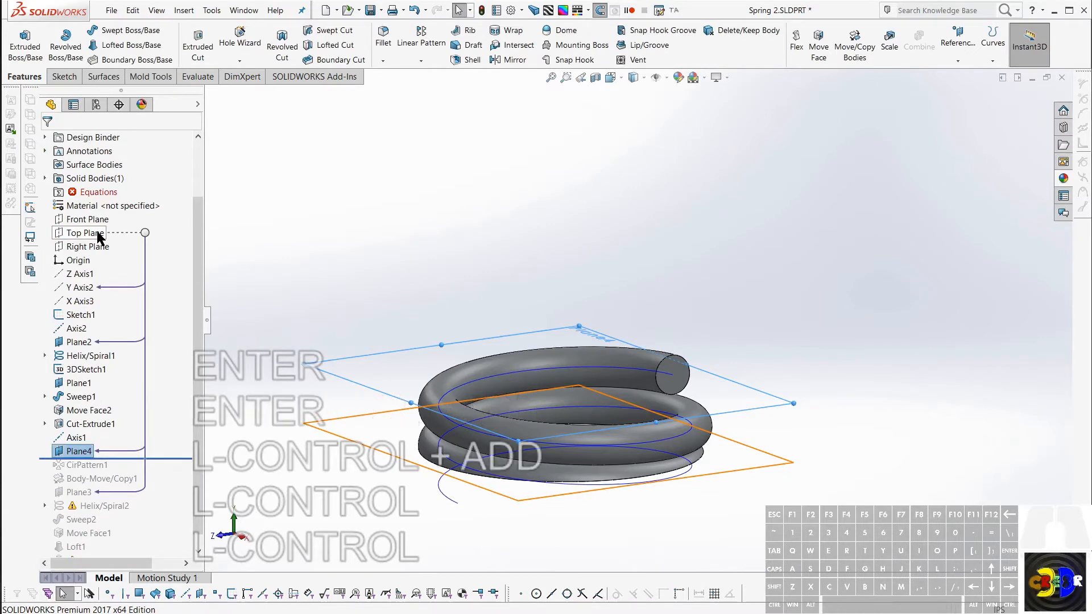
Start a sketch on the new plane and convert Sketch2's circle into it
key(c)
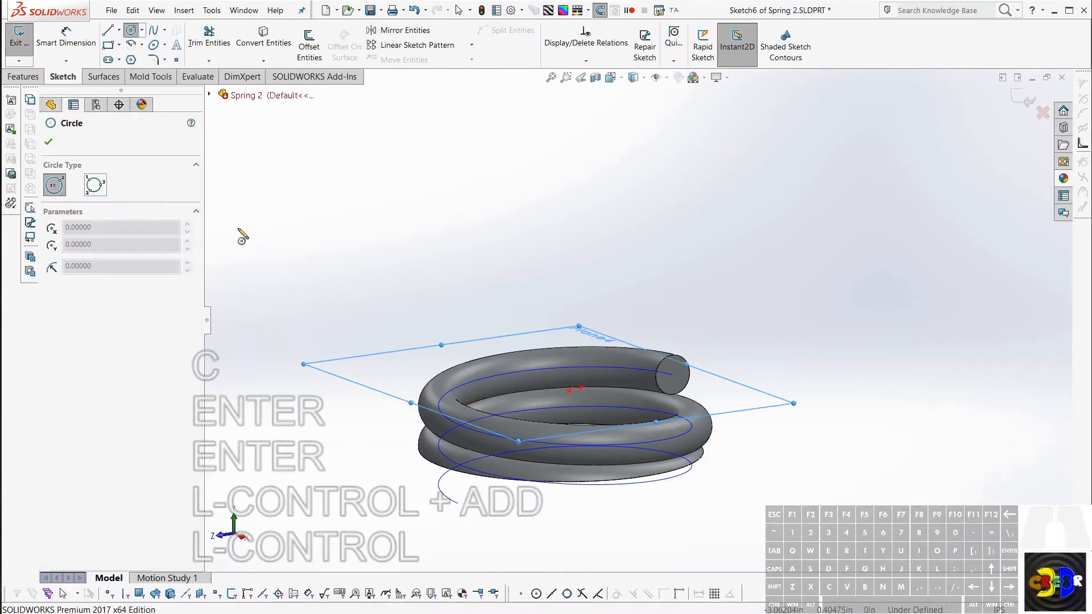
key(Escape)
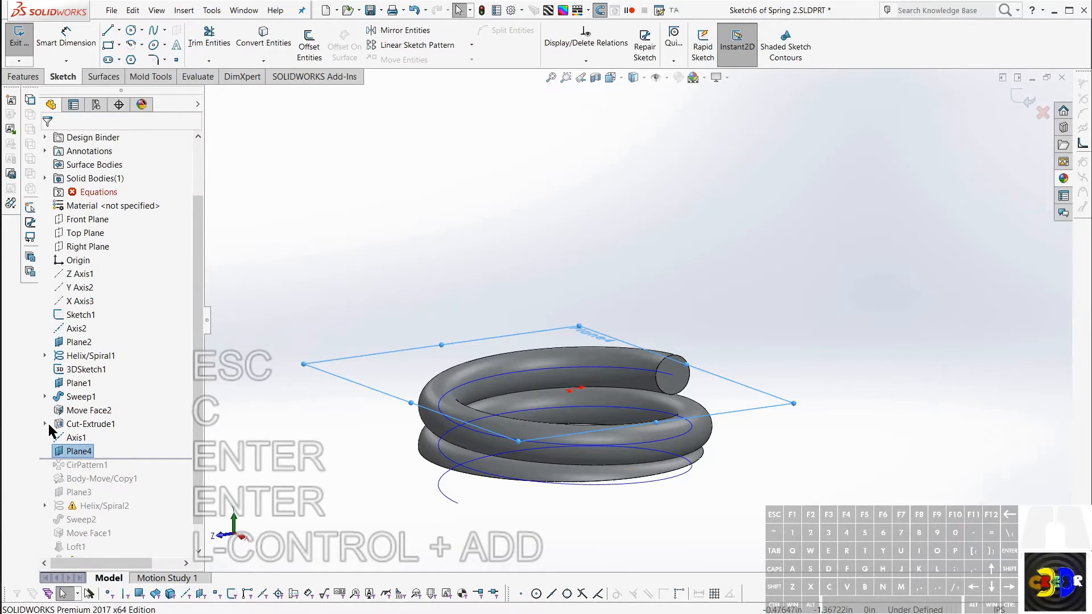
click(45, 424)
key(Escape)
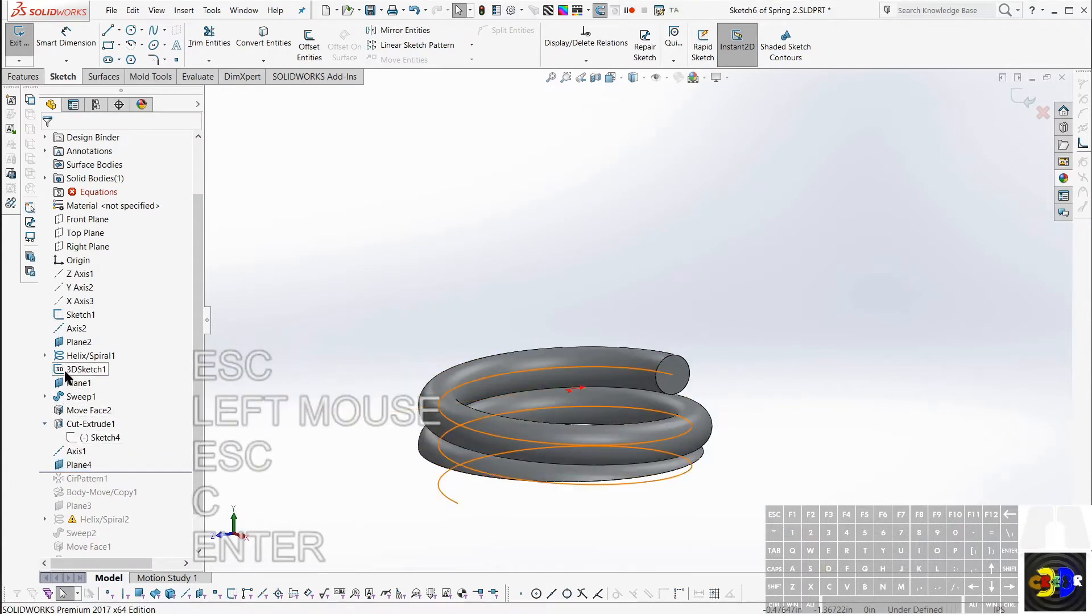
click(66, 371)
click(45, 356)
click(92, 366)
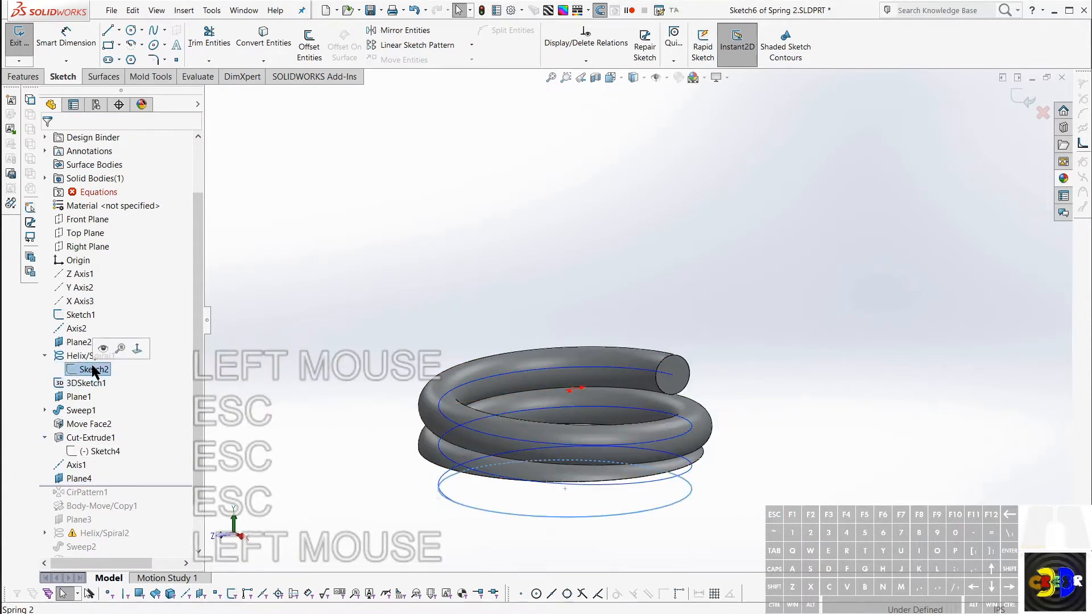
key(g)
mouse_move(478, 398)
middle_down()
mouse_move(476, 528)
mouse_move(487, 336)
mouse_move(522, 392)
middle_up()
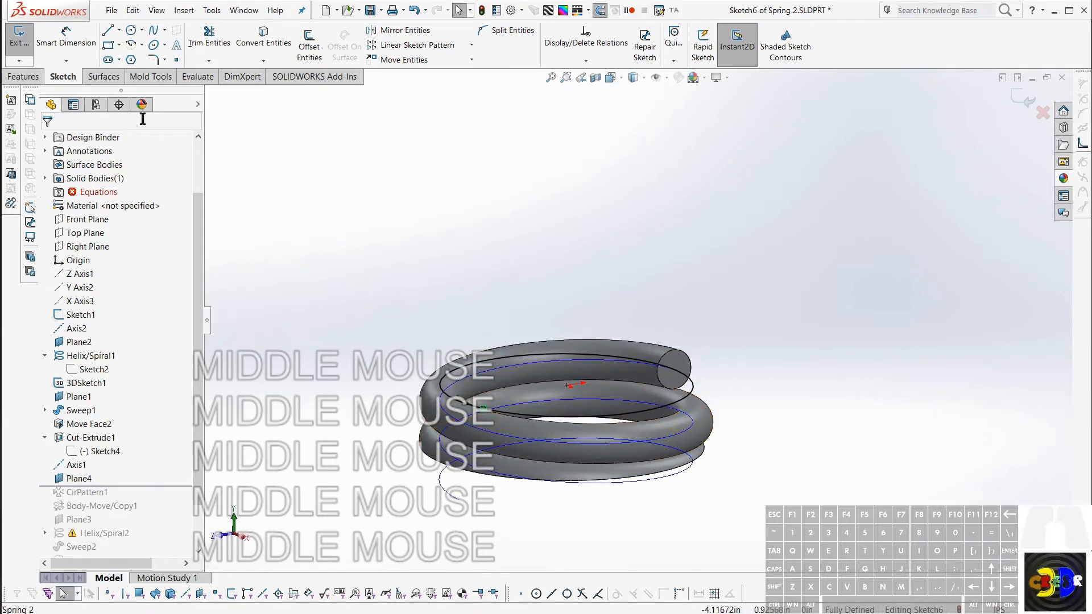
Start a surface feature from the converted circle
click(106, 77)
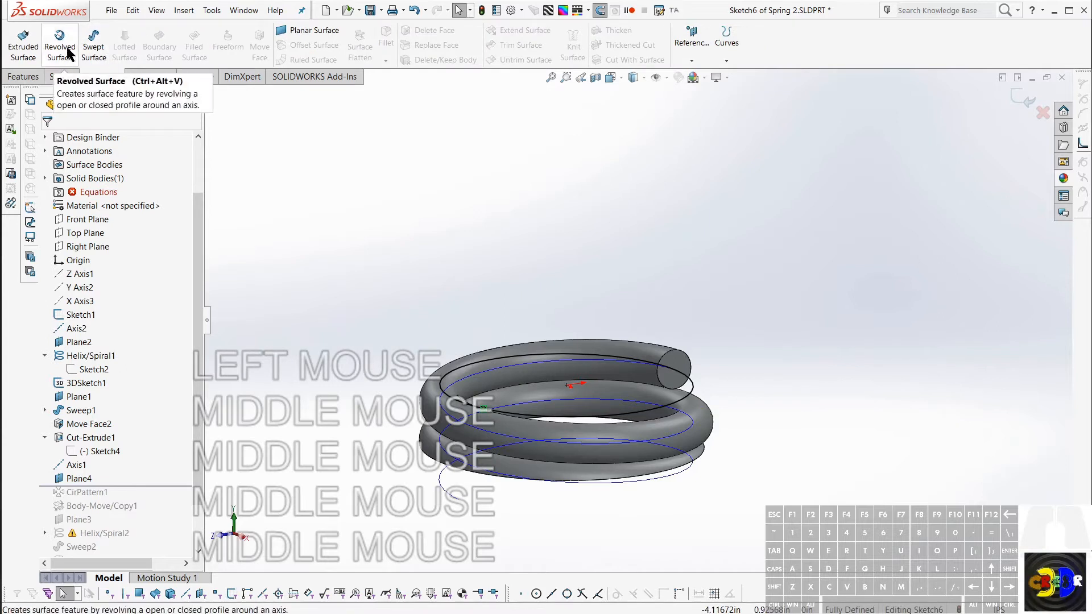
Extrude the circle sketch as a blind surface 0.44 in long in the reversed direction, down through the lower coil
click(39, 52)
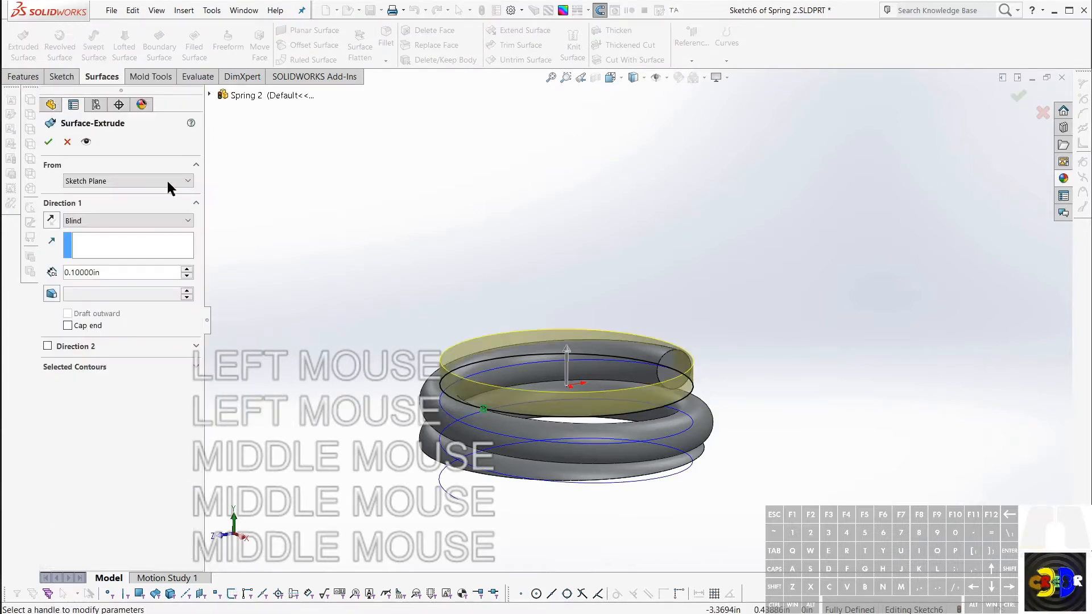
click(51, 220)
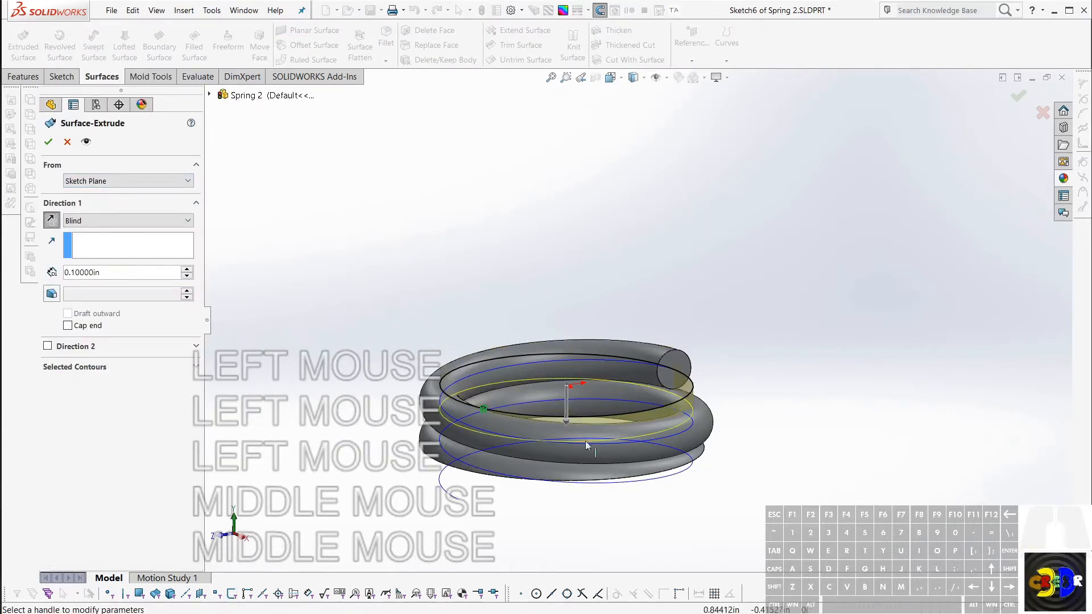
click(567, 432)
click(568, 499)
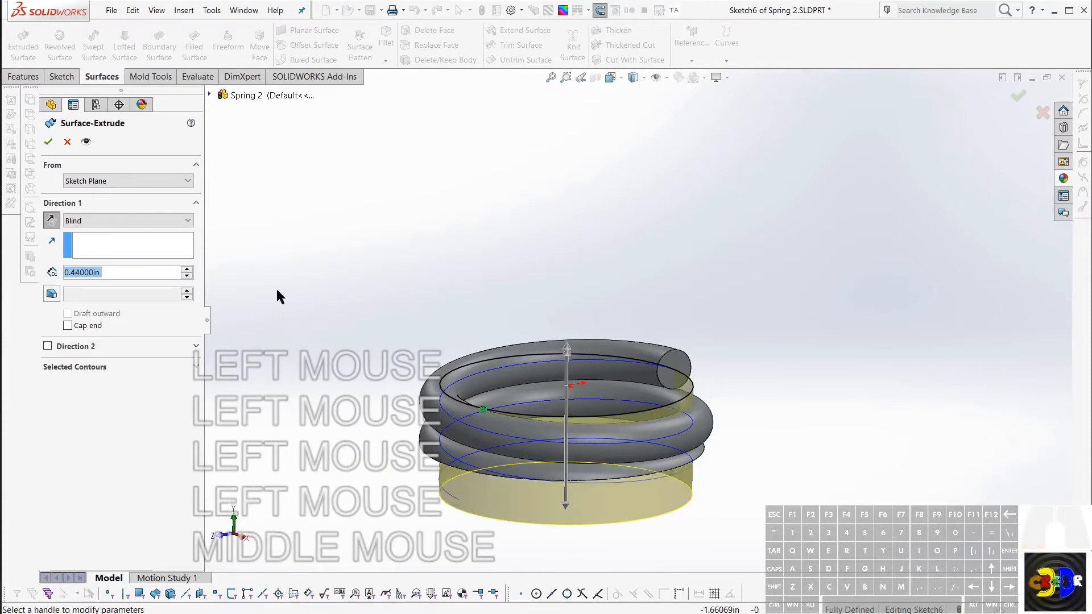
click(49, 144)
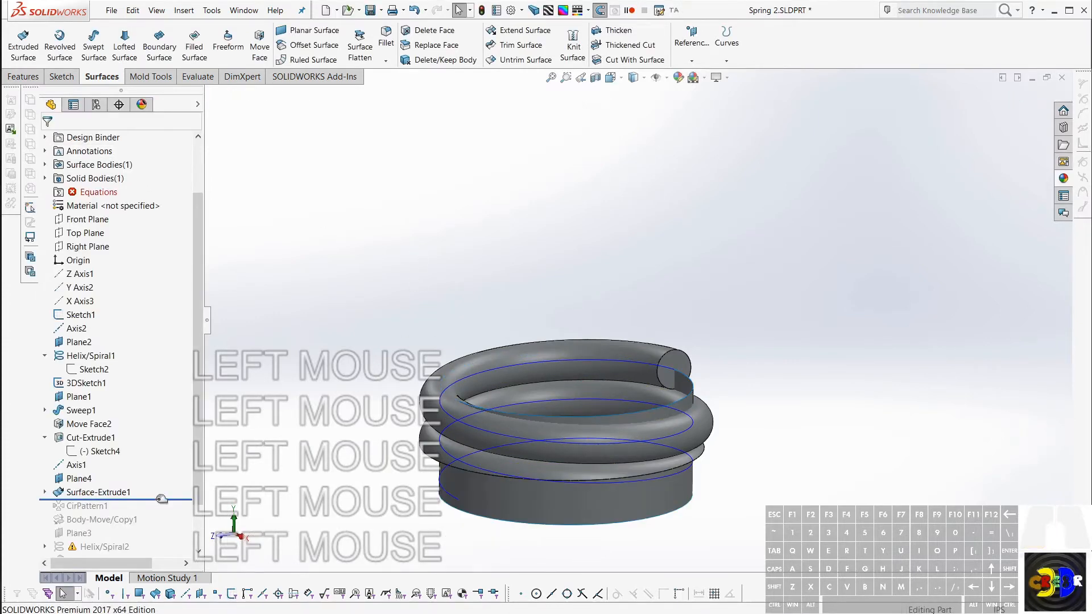
Roll the history forward past CirPattern1 and add the Surface-Extrude1 body to that pattern's bodies
drag(162, 499, 162, 507)
click(91, 506)
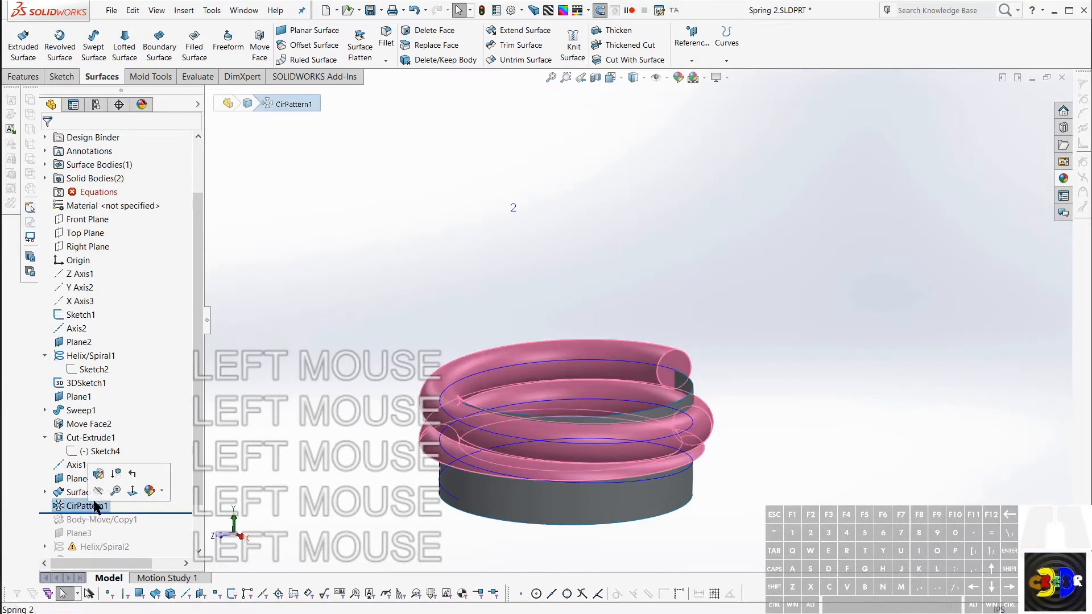
click(99, 473)
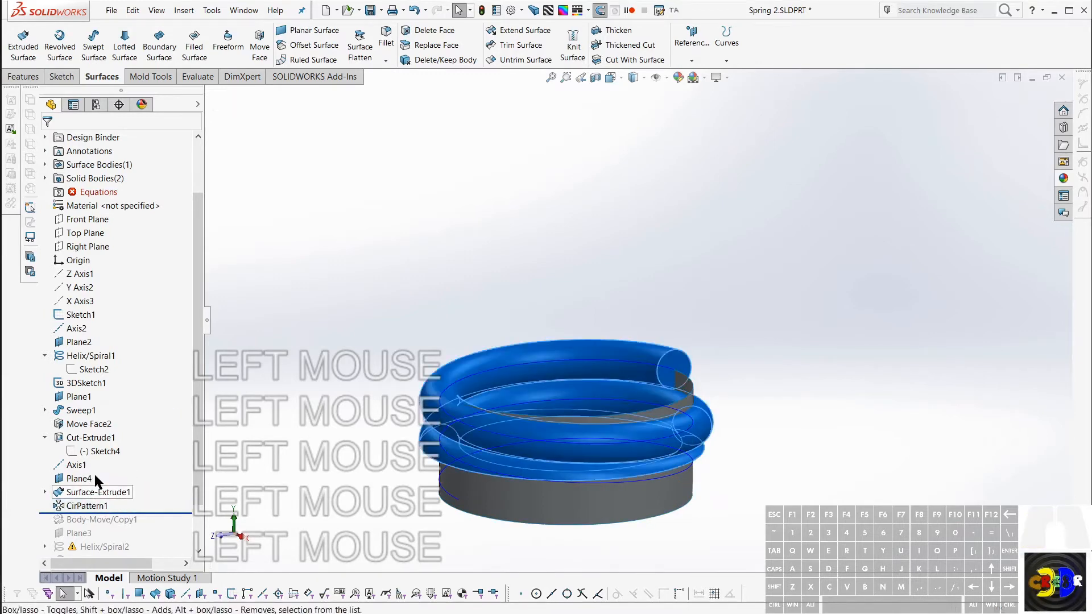
scroll(578, 250, down, 5)
scroll(597, 225, up, 1)
click(160, 356)
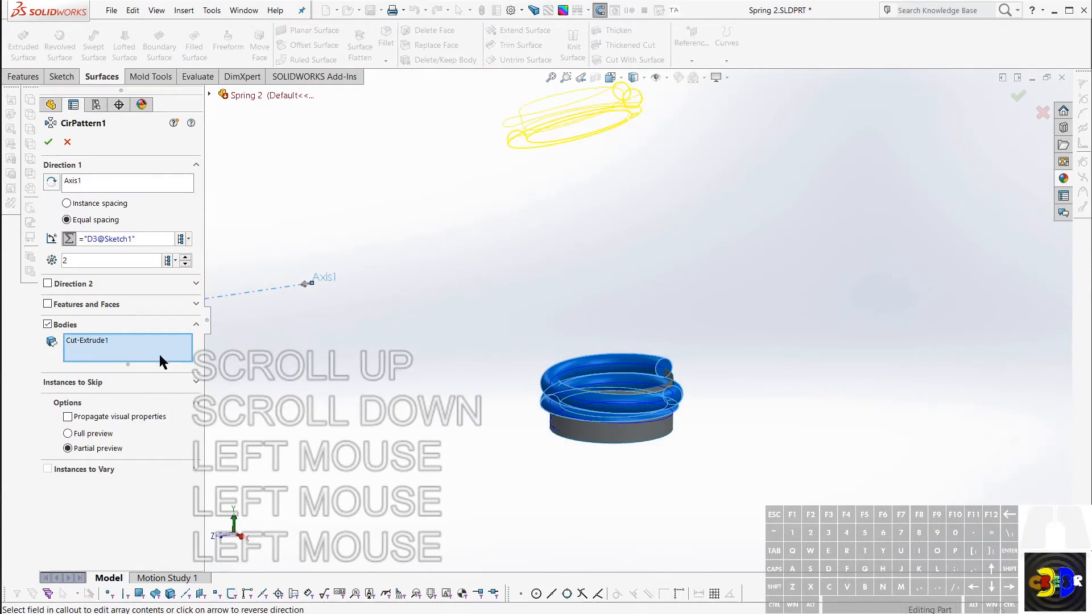
click(614, 431)
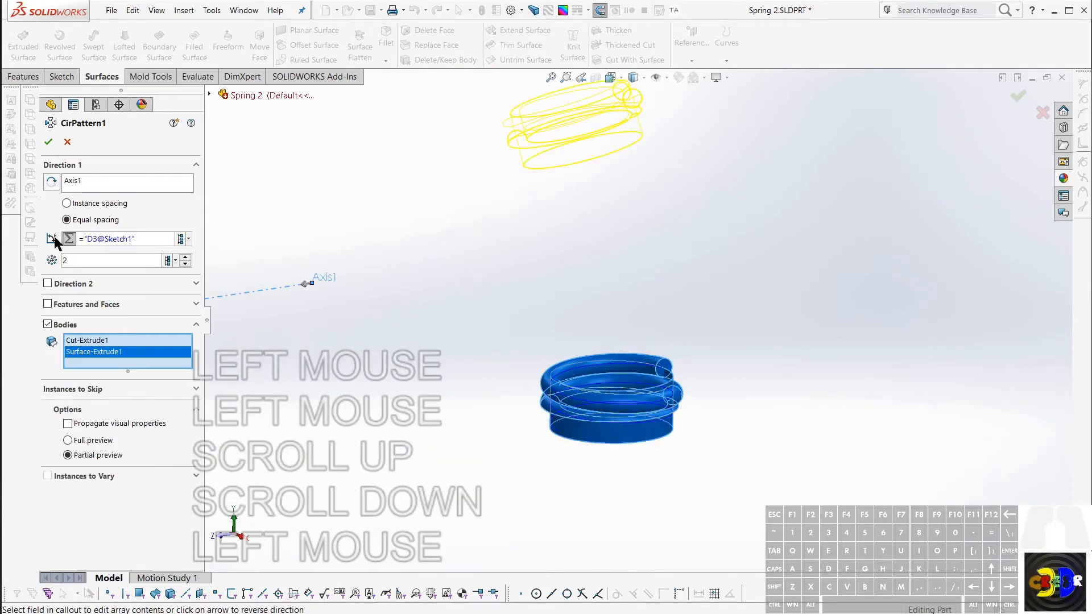
click(48, 142)
click(413, 259)
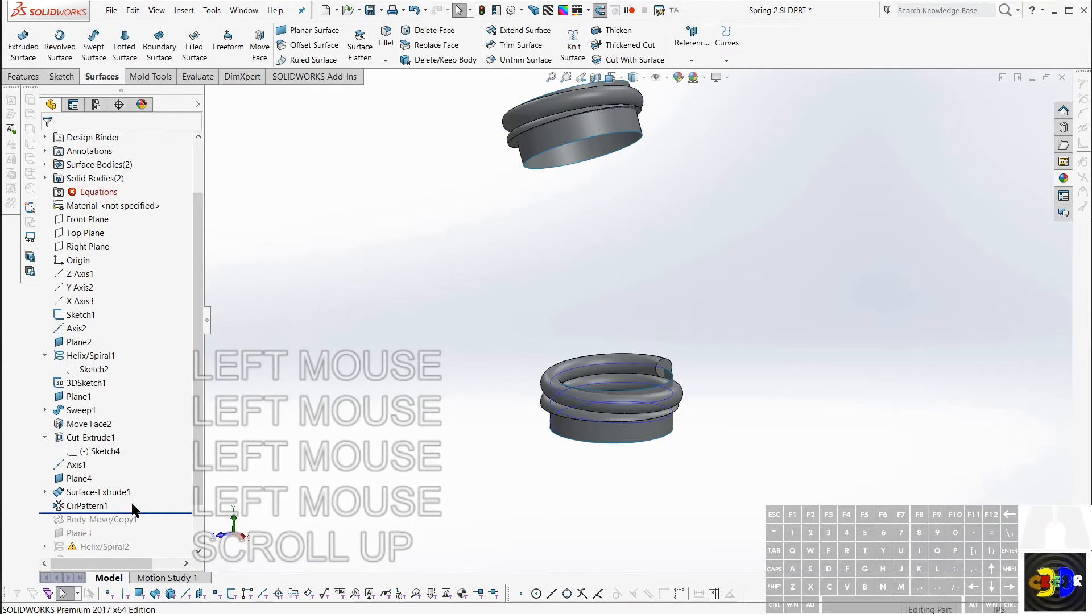
Roll the history forward past Body-Move/Copy1 and open that feature for editing
drag(146, 515, 137, 527)
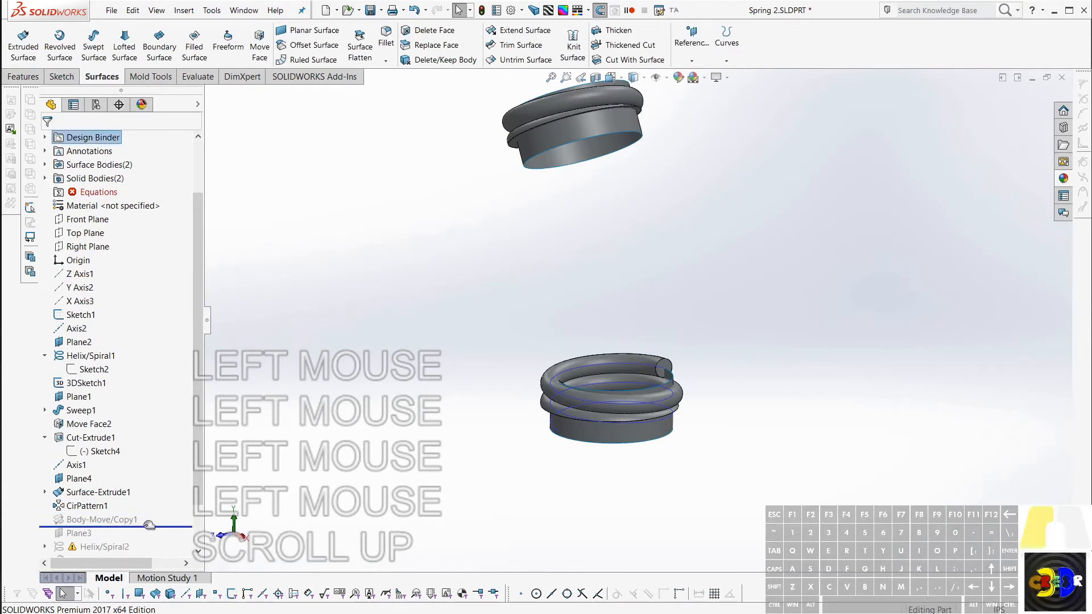
right_click(97, 526)
click(103, 487)
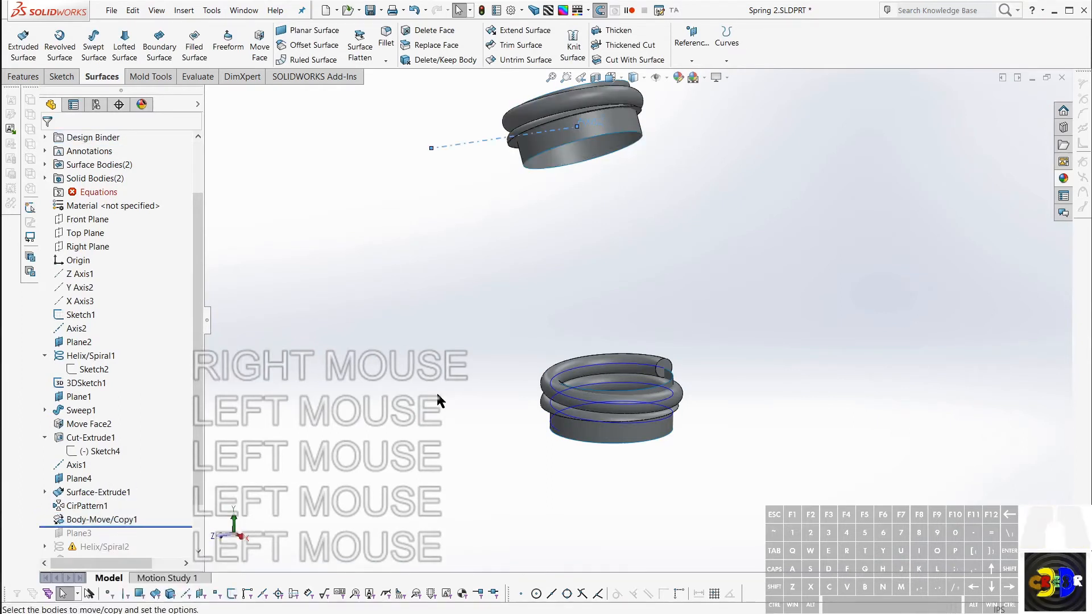
click(375, 165)
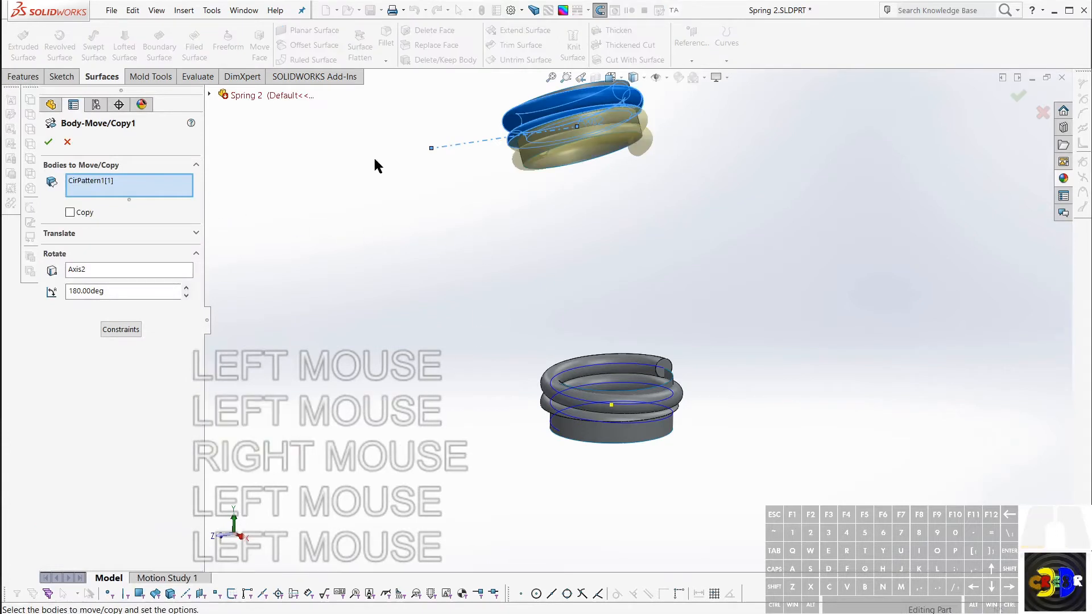
Try to add the patterned cylinder surface to the bodies to move by picking it on the upper coil
click(541, 146)
key(space)
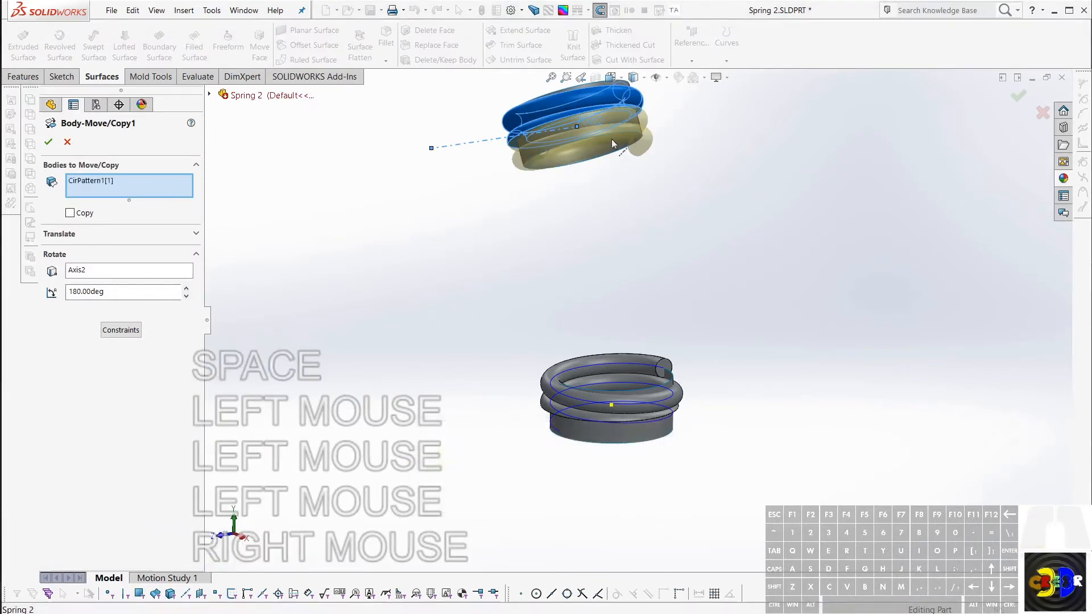
scroll(615, 140, up, 1)
scroll(618, 154, down, 4)
click(614, 119)
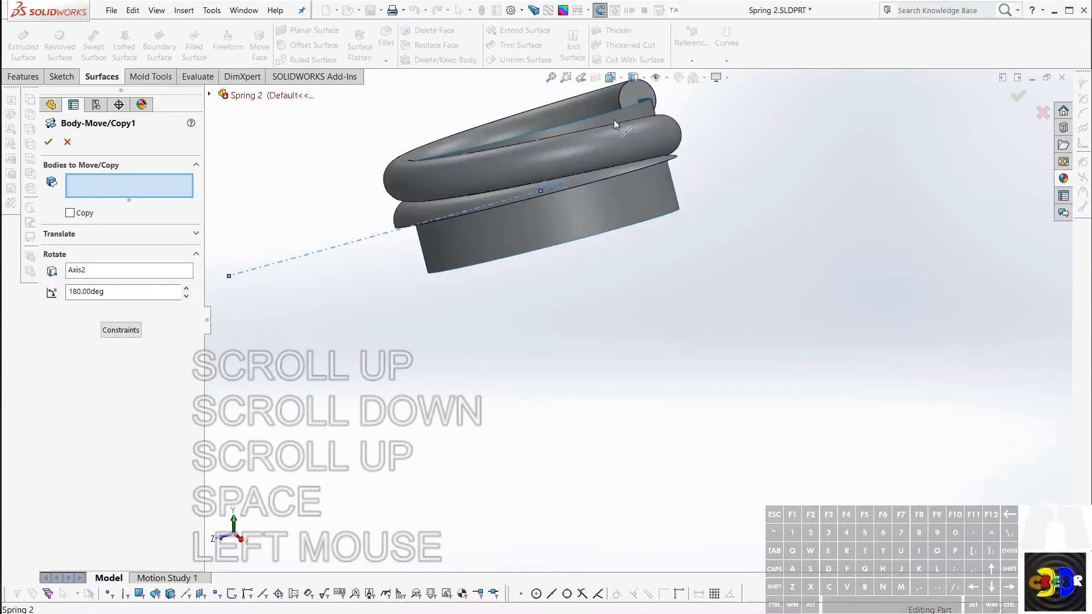
click(614, 118)
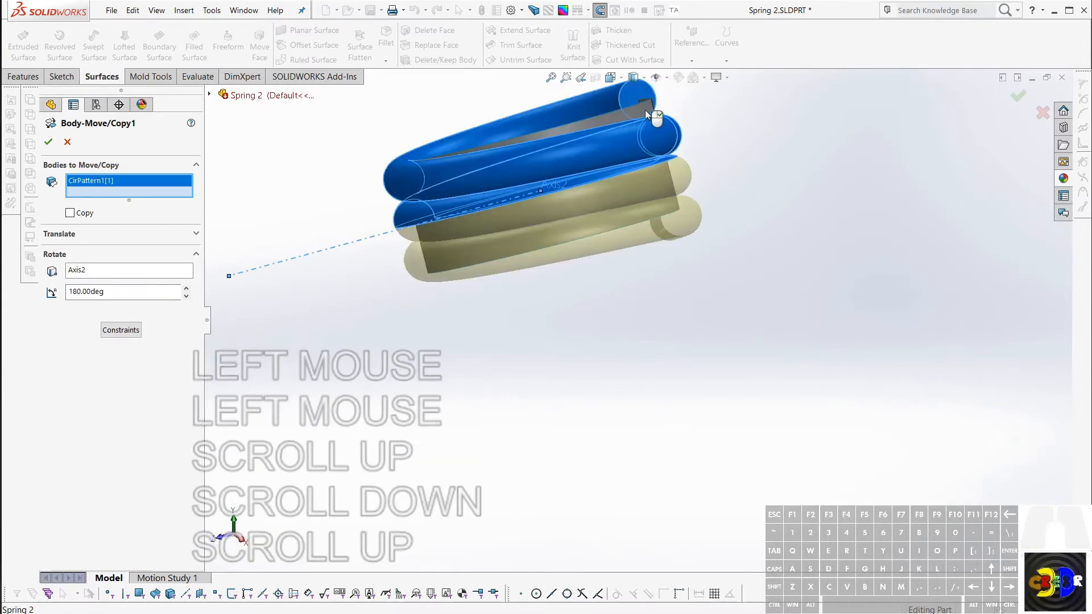
middle_drag(653, 117, 643, 114)
click(642, 114)
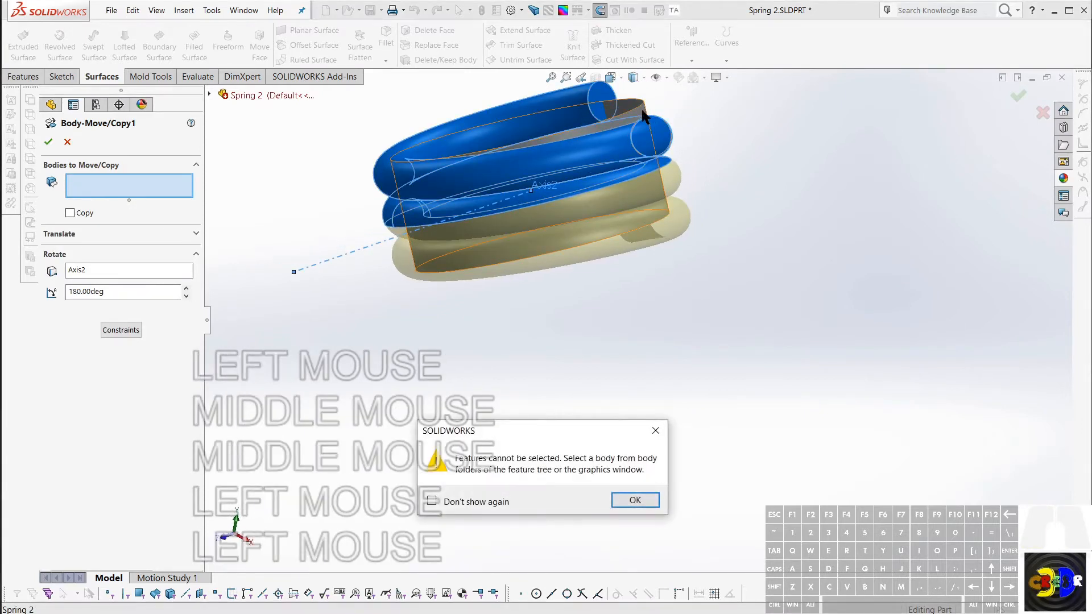
key(space)
click(641, 107)
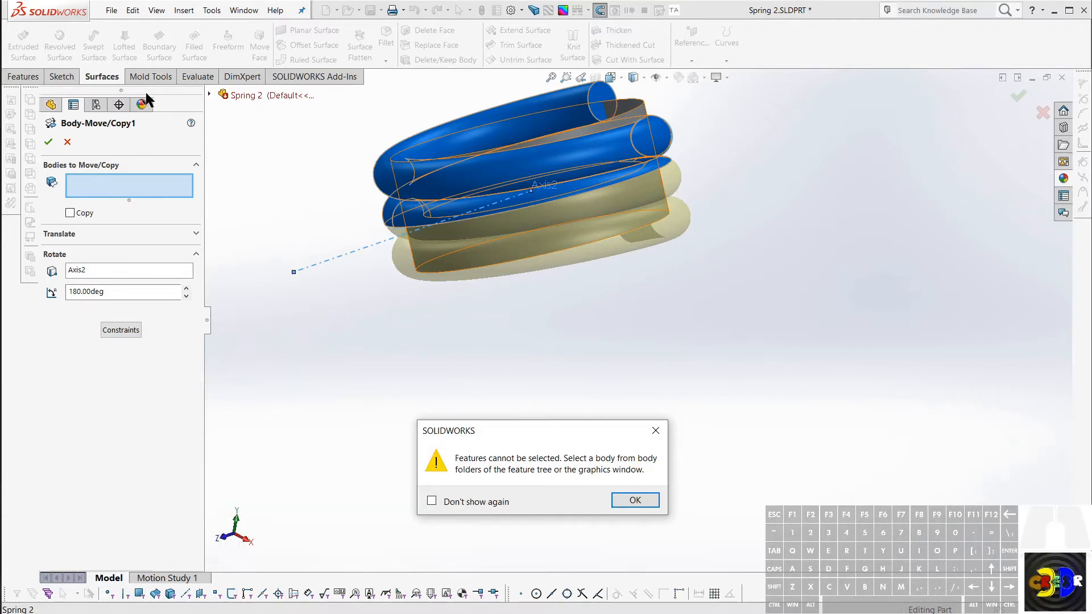
key(space)
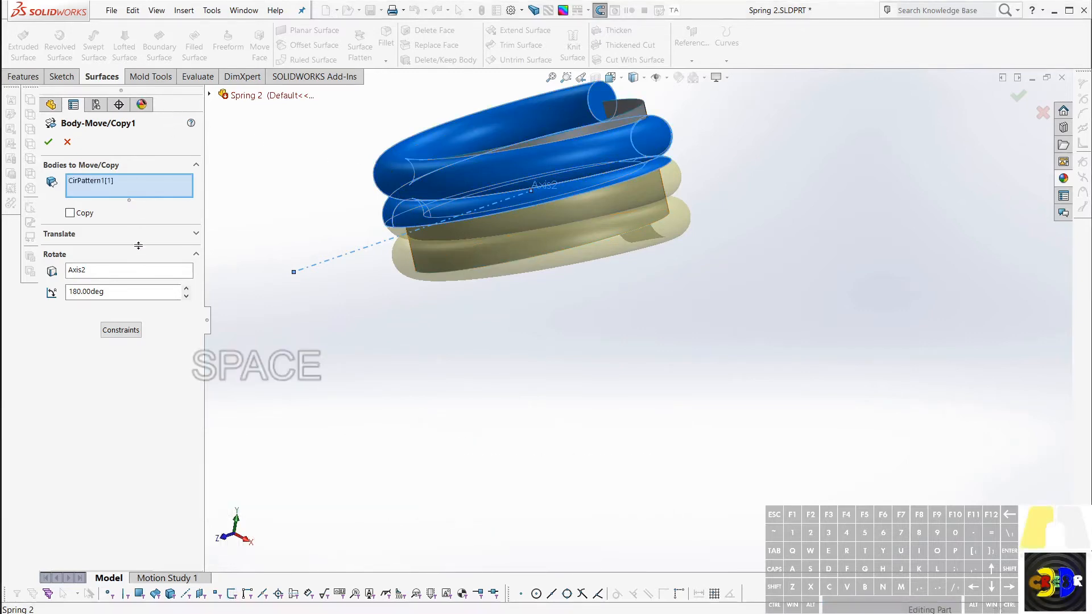
Add surface body CirPattern1[2] to Body-Move/Copy1 from the Surface Bodies folder and accept the feature
drag(138, 245, 140, 288)
drag(200, 223, 200, 162)
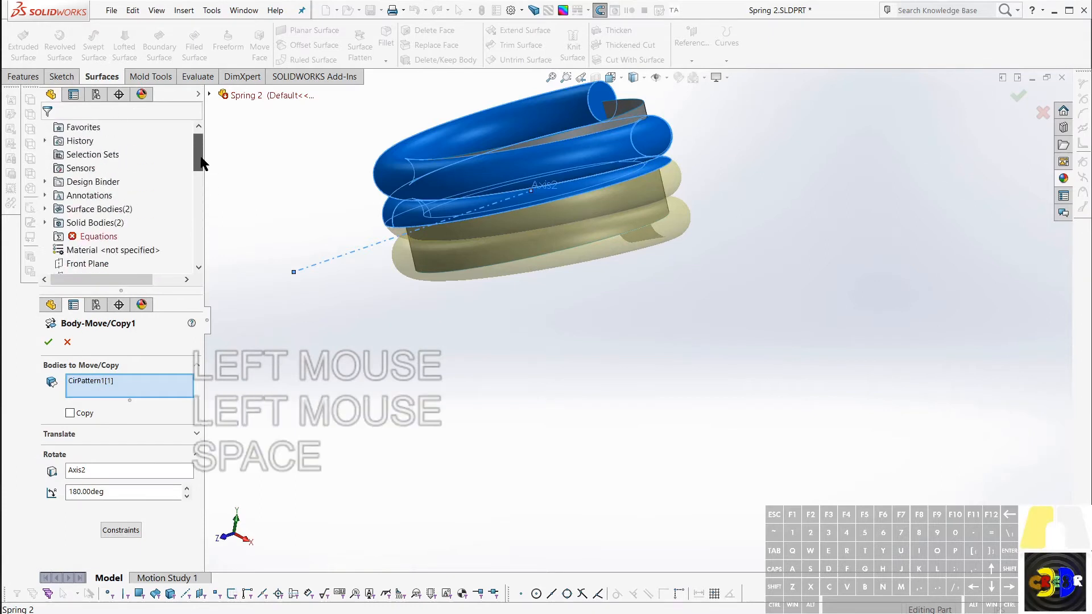
click(46, 209)
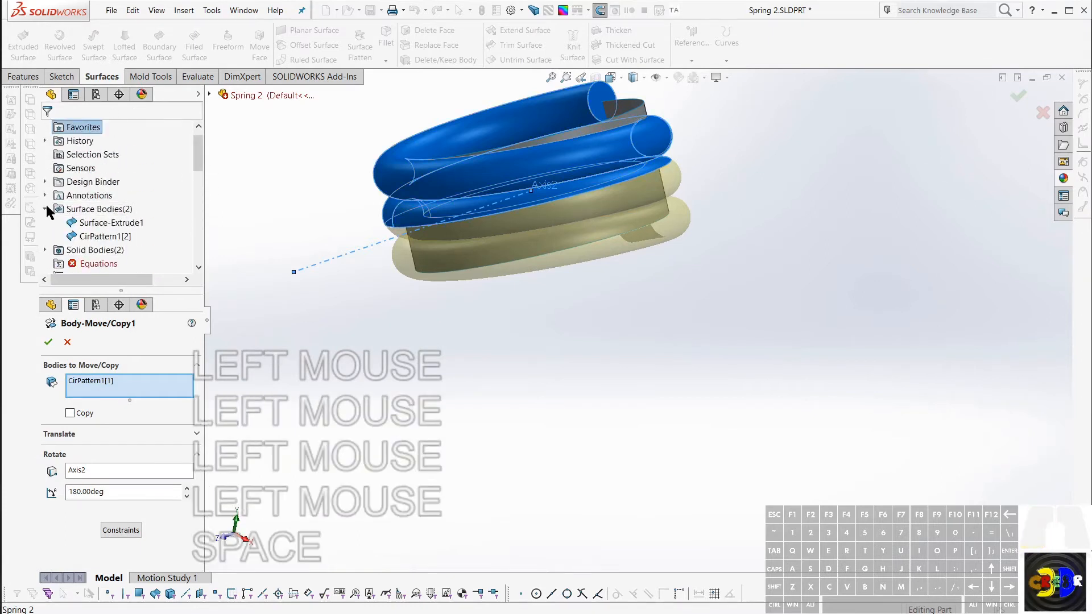
click(85, 237)
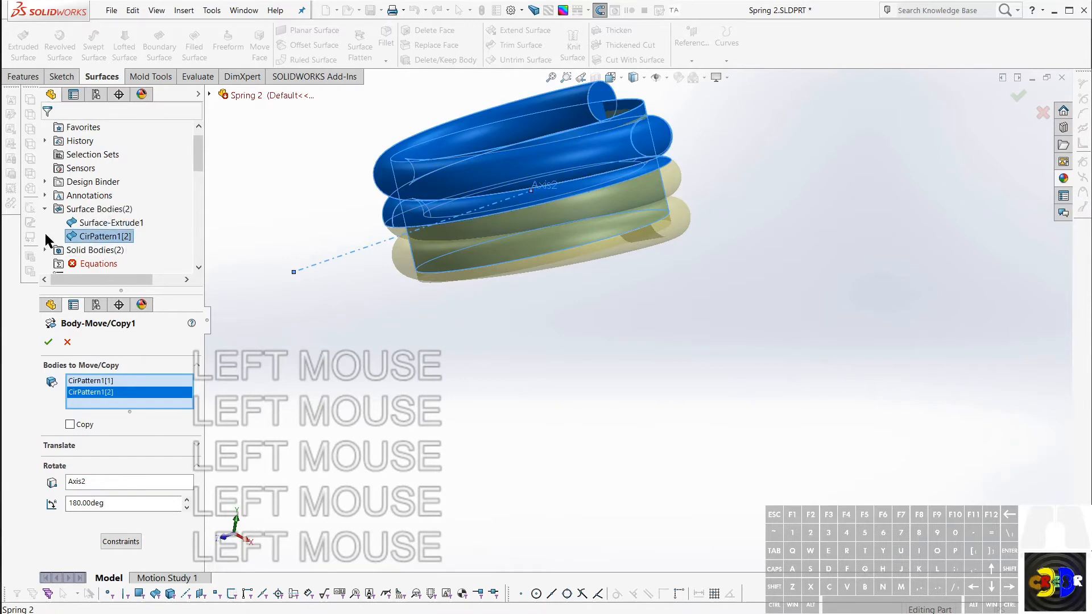
click(48, 342)
Hide the helix curve running through the lower coil
scroll(506, 353, up, 3)
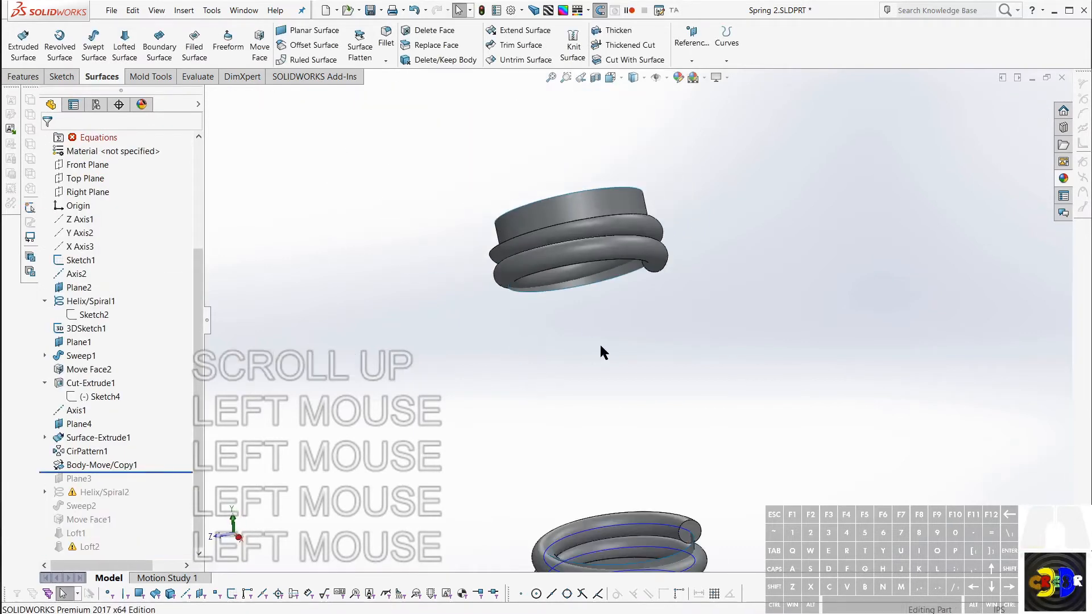
middle_drag(603, 352, 617, 312)
scroll(656, 370, down, 2)
middle_drag(651, 428, 671, 373)
middle_click(669, 366)
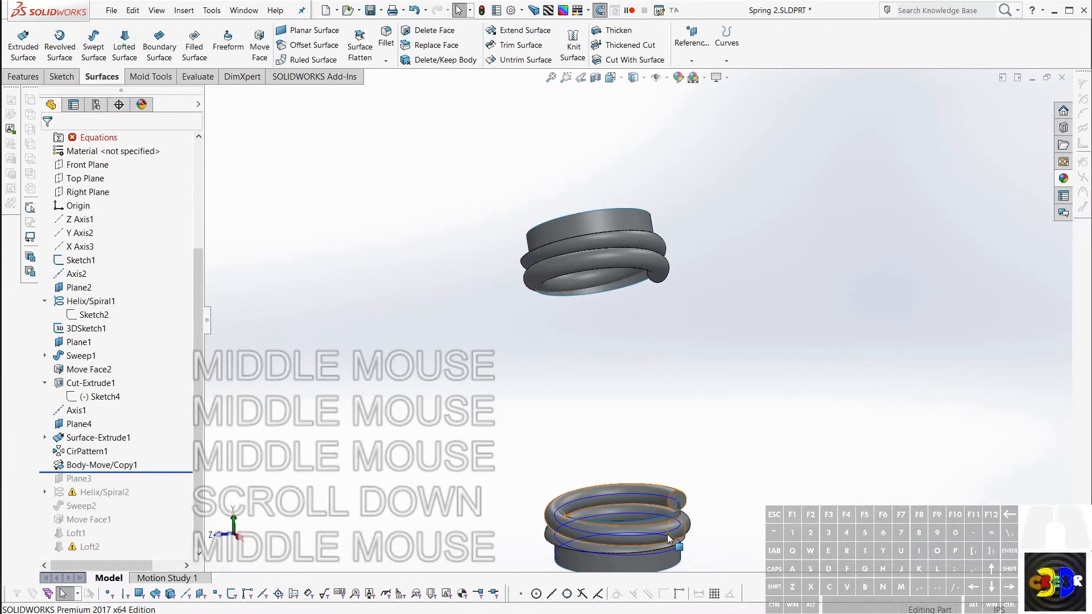
right_click(669, 538)
click(708, 534)
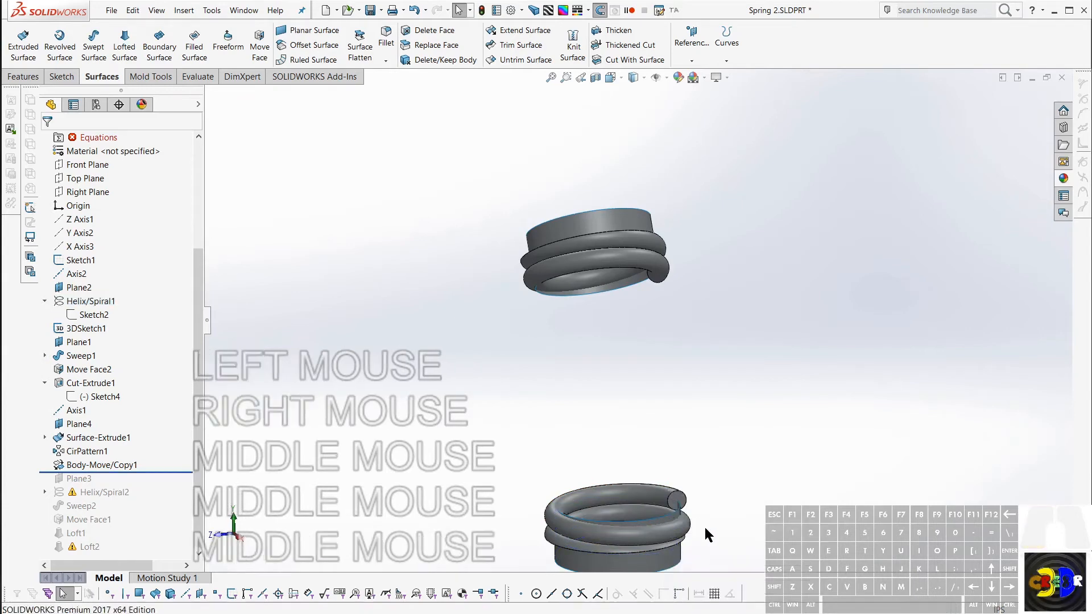
click(742, 534)
middle_drag(743, 535, 754, 517)
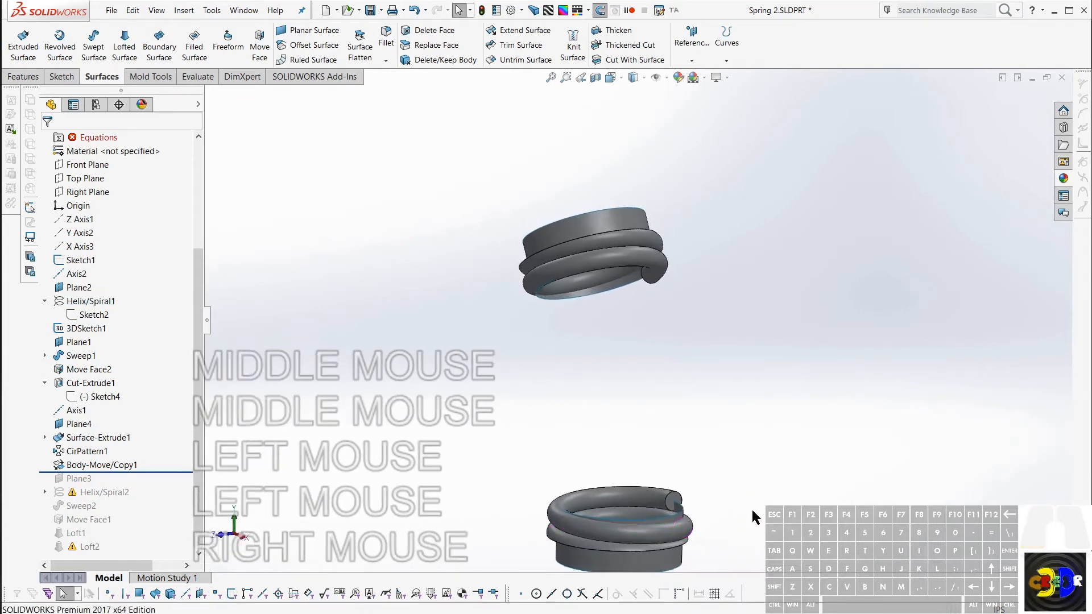
click(439, 331)
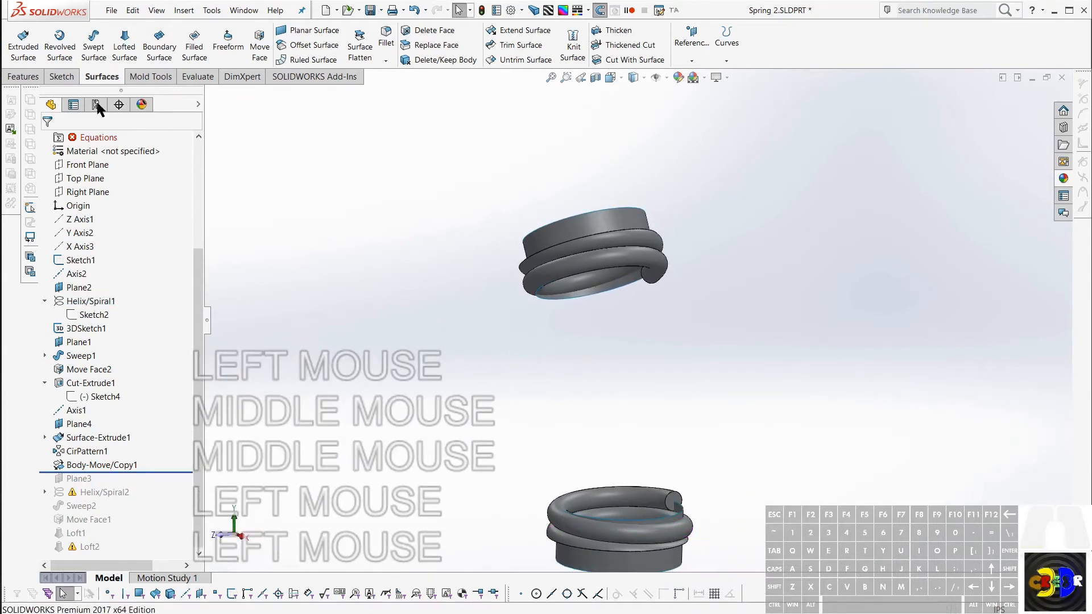
Set up a surface loft between the facing circular edges of the two cylinders, bringing the upper connector point in line with the lower one
click(124, 40)
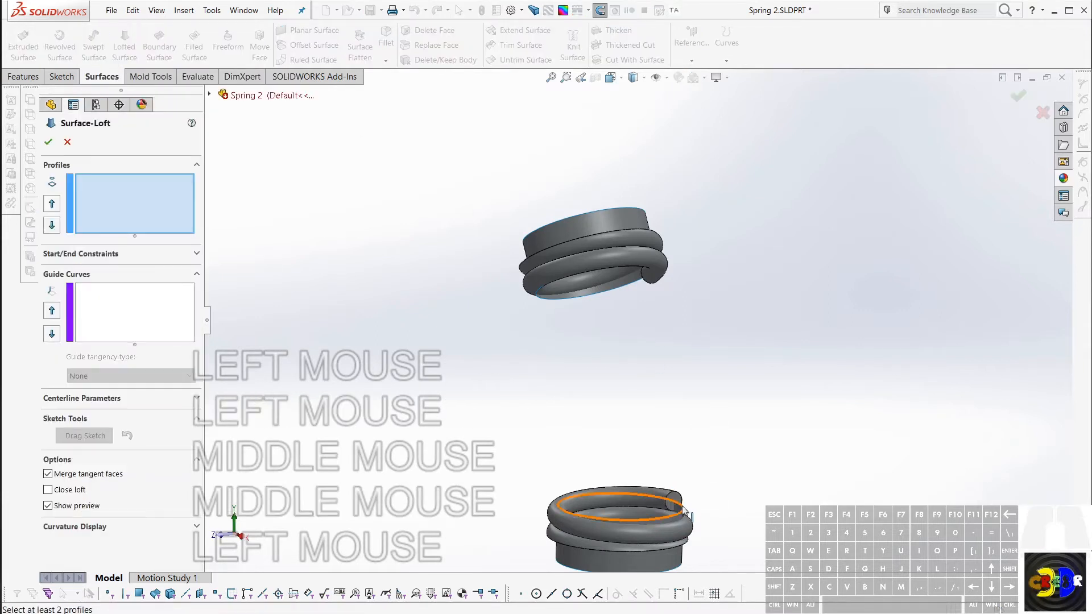
click(637, 286)
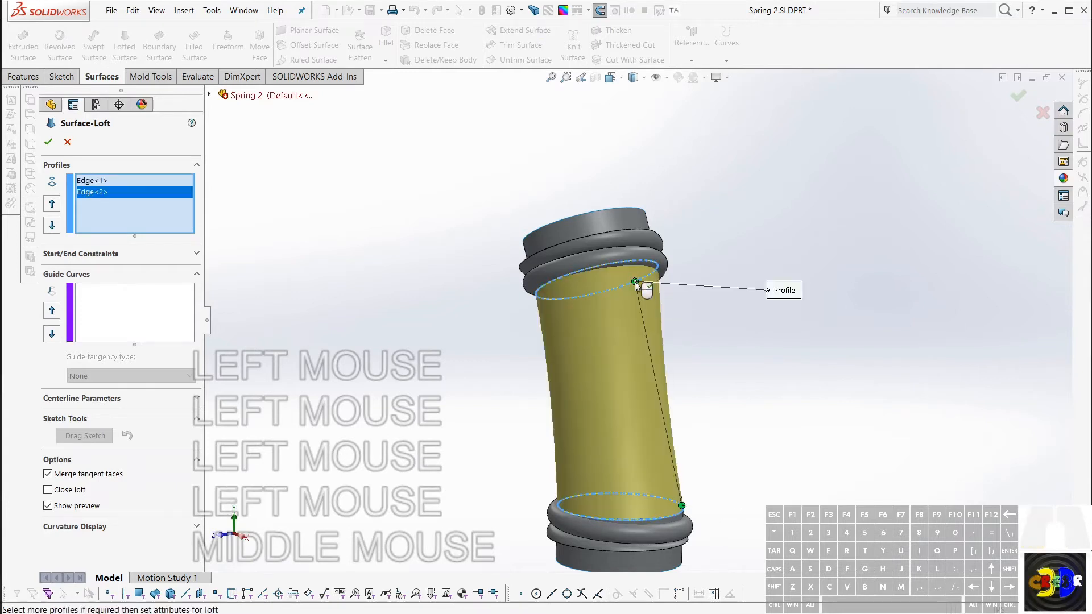
middle_drag(635, 283, 646, 303)
drag(635, 282, 647, 319)
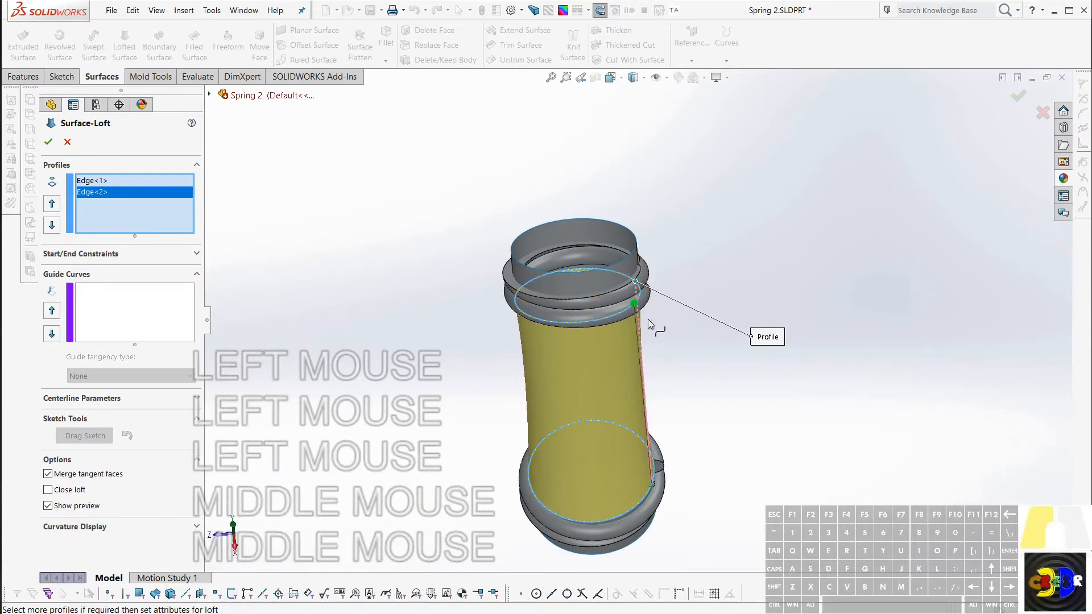
click(647, 319)
middle_drag(647, 326, 678, 192)
Set the loft's start and end constraints to Tangency To Face and create the surface
click(125, 262)
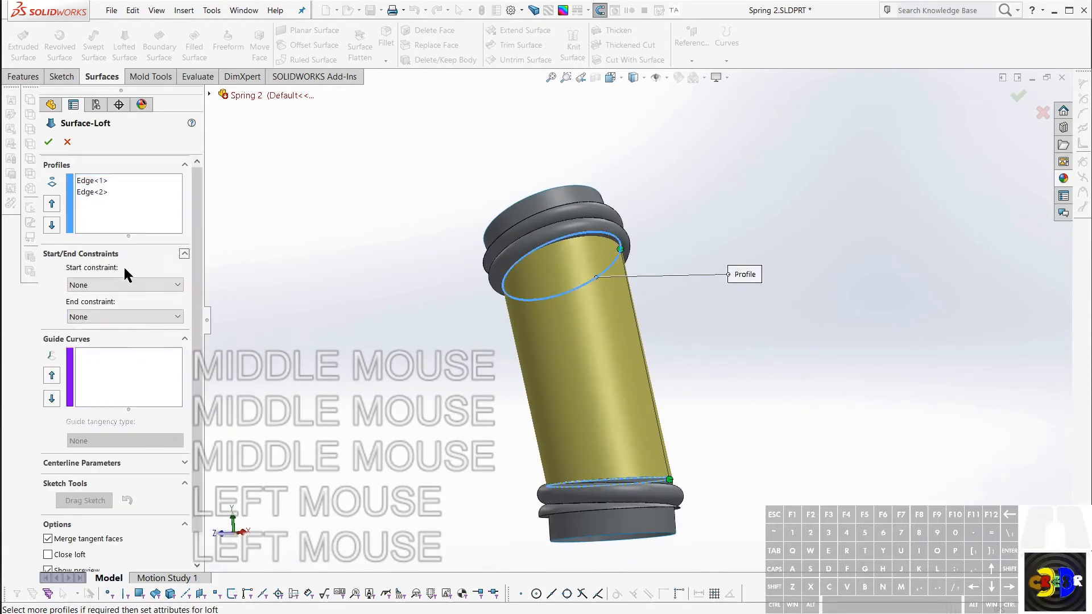
click(124, 286)
click(125, 326)
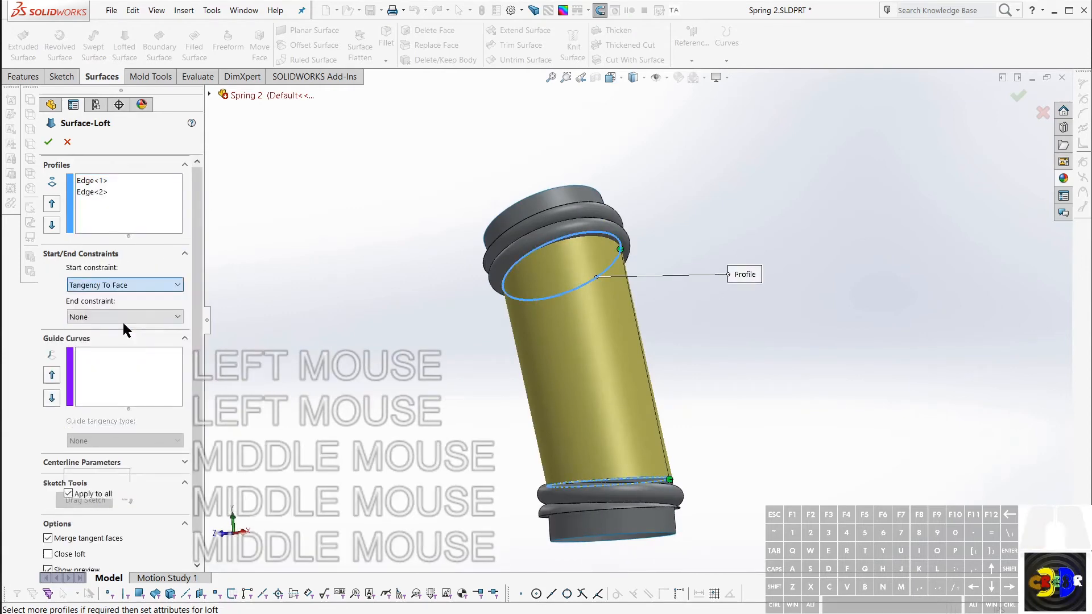
click(118, 352)
click(121, 386)
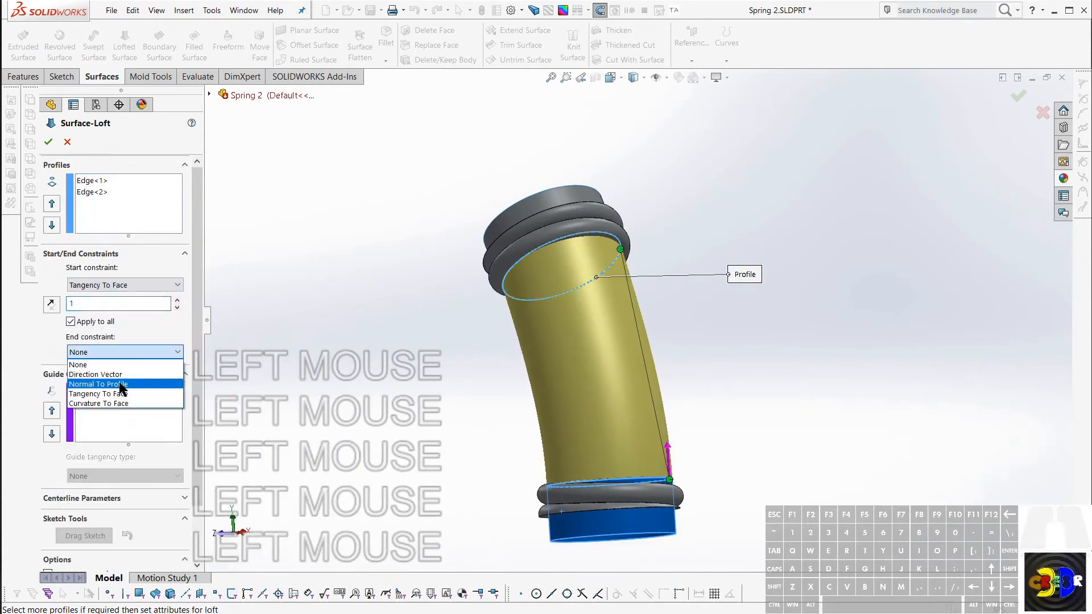
click(119, 394)
middle_drag(317, 370, 352, 340)
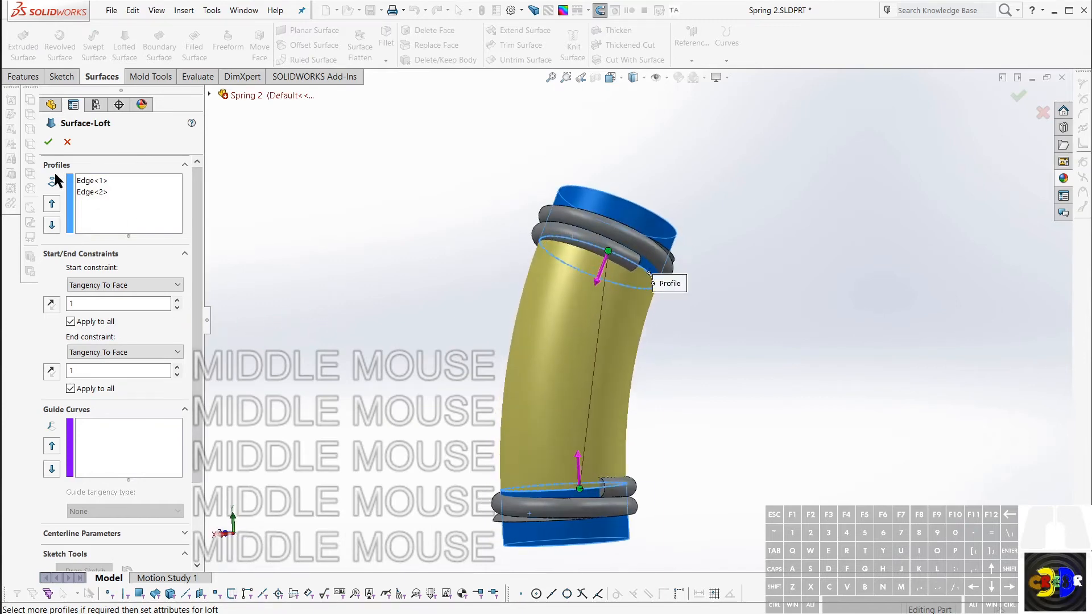
click(50, 142)
middle_drag(400, 287, 465, 282)
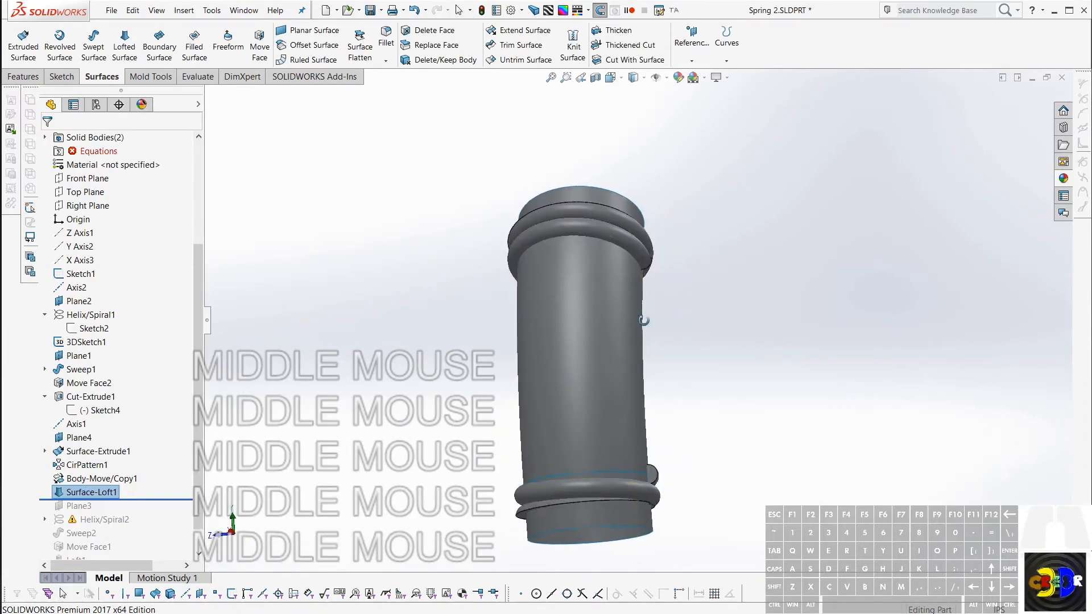
middle_drag(644, 320, 629, 337)
scroll(695, 361, down, 3)
scroll(688, 375, up, 2)
middle_drag(681, 387, 735, 422)
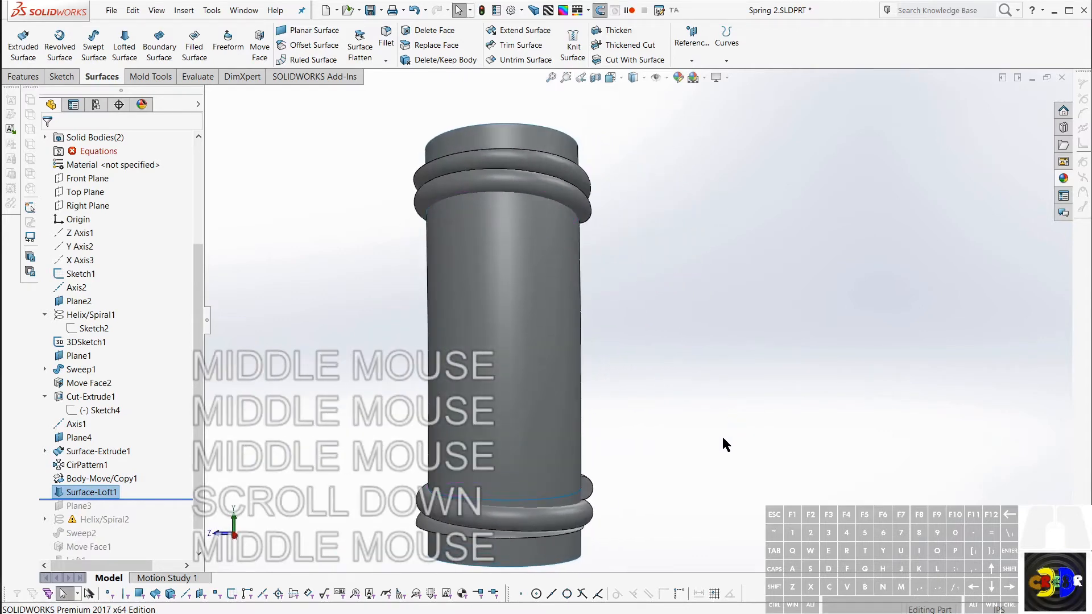
Examine the lofted surface from several angles against Sketch1's geometry between the two end coils
middle_drag(655, 476, 671, 378)
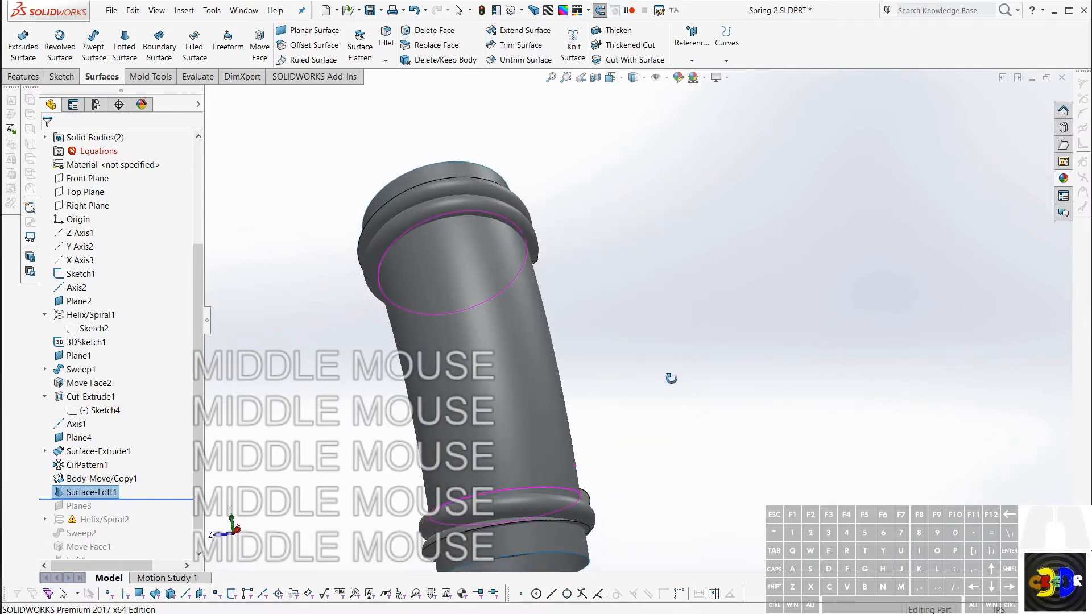
middle_drag(413, 384, 418, 389)
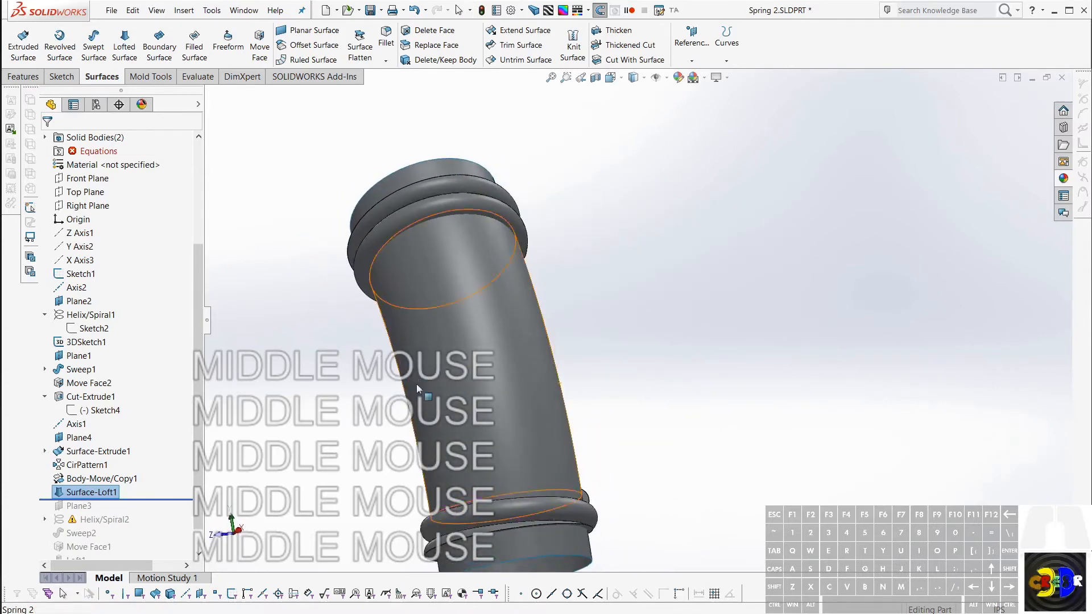
click(74, 276)
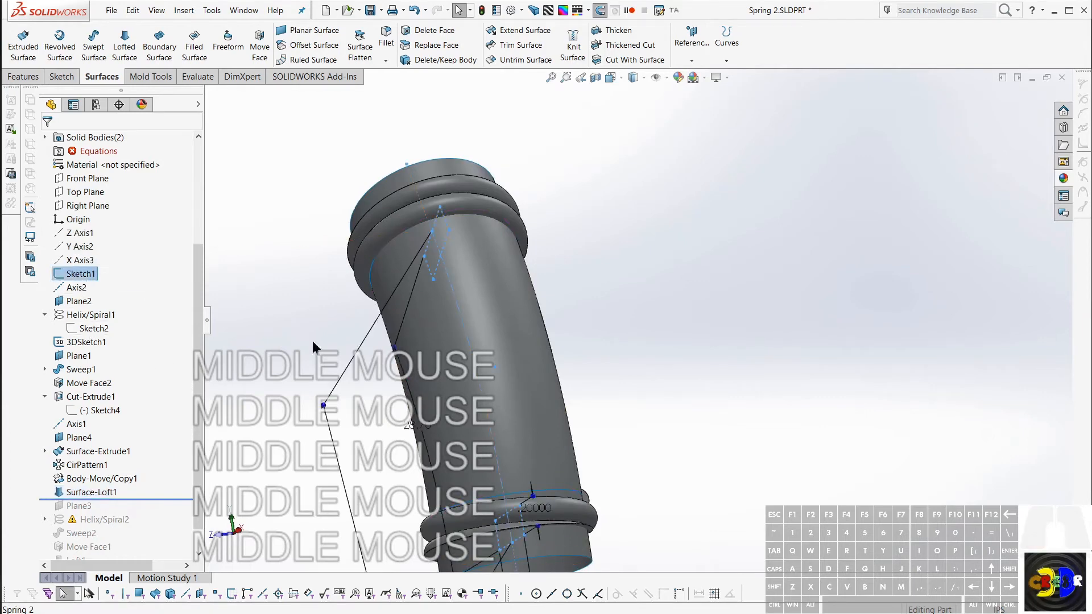
middle_drag(341, 354, 624, 408)
mouse_move(479, 410)
middle_down()
mouse_move(515, 379)
mouse_move(486, 393)
mouse_move(528, 385)
mouse_move(481, 386)
mouse_move(517, 374)
middle_up()
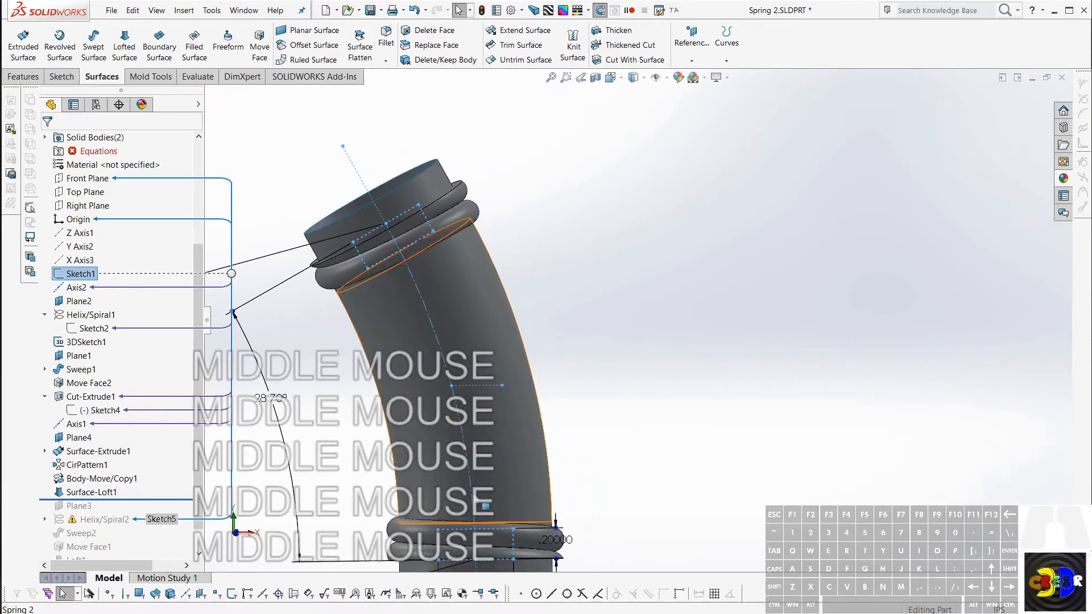
middle_drag(486, 490, 482, 455)
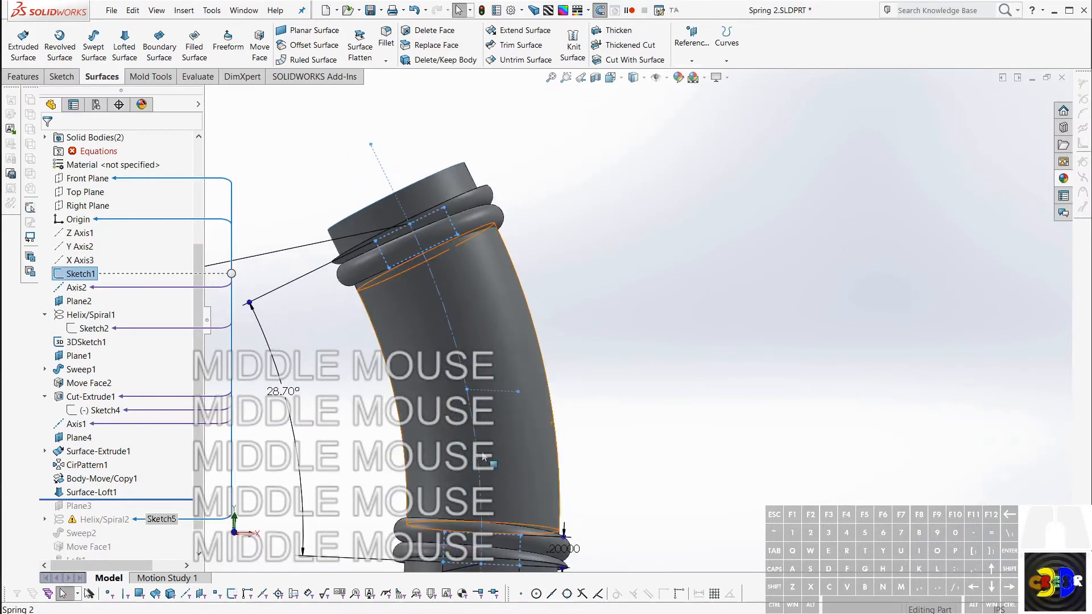
mouse_move(500, 333)
middle_down()
mouse_move(499, 299)
mouse_move(441, 302)
mouse_move(403, 277)
mouse_move(475, 313)
mouse_move(453, 284)
mouse_move(446, 319)
mouse_move(459, 321)
mouse_move(449, 316)
middle_up()
key(Escape)
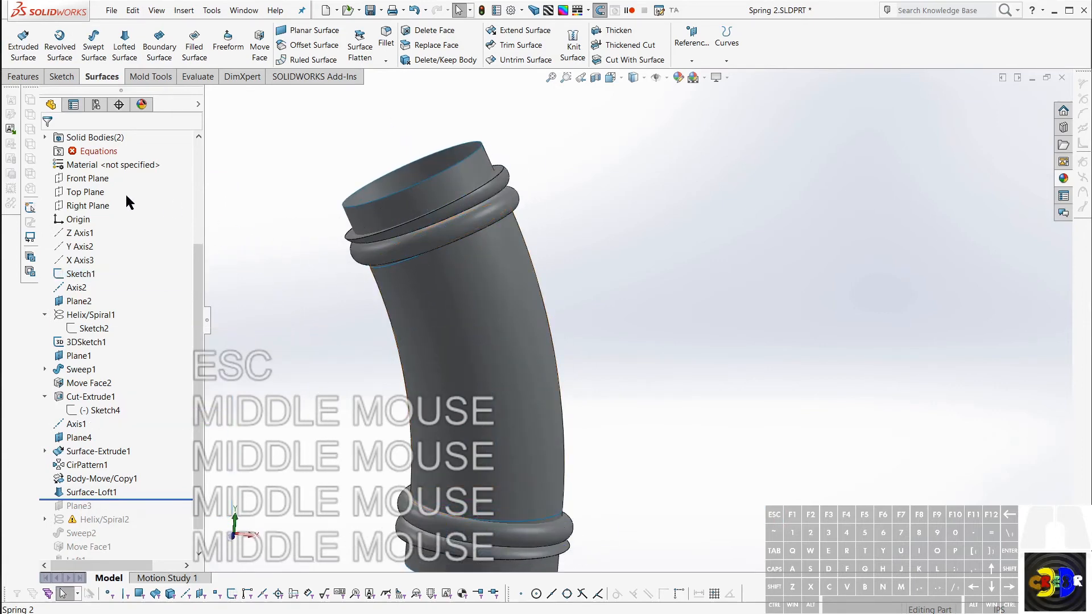
Start a new sketch on the Front Plane
click(89, 179)
key(c)
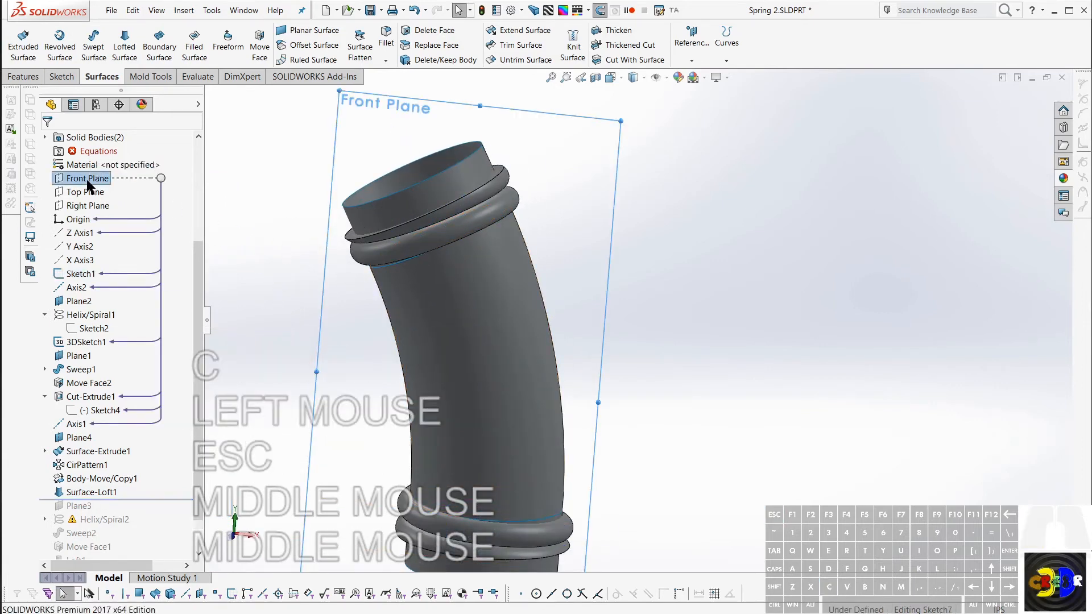
double_click(520, 293)
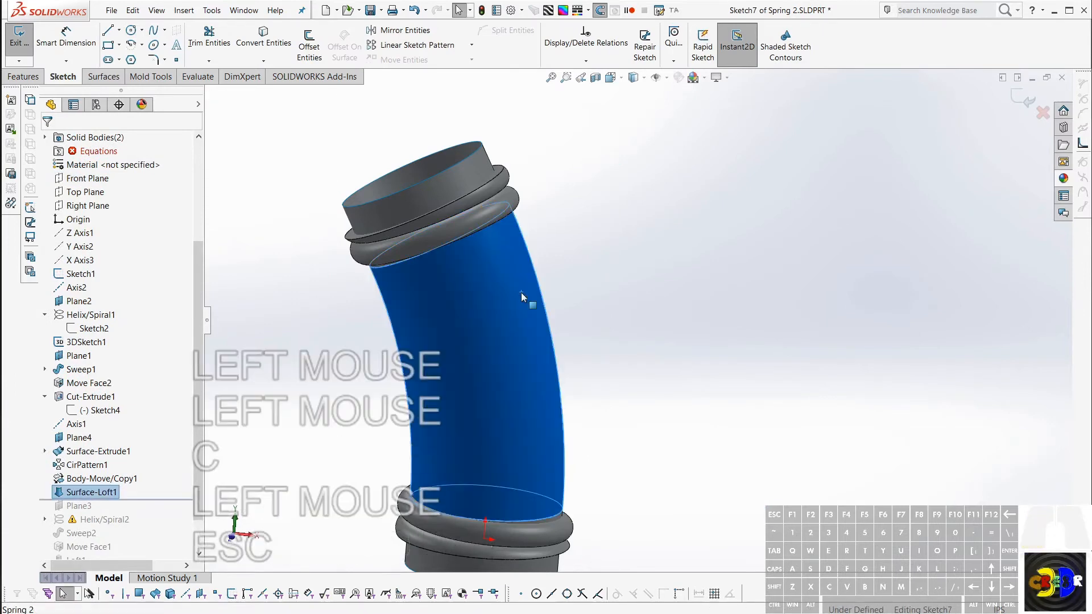
key(g)
key(Return)
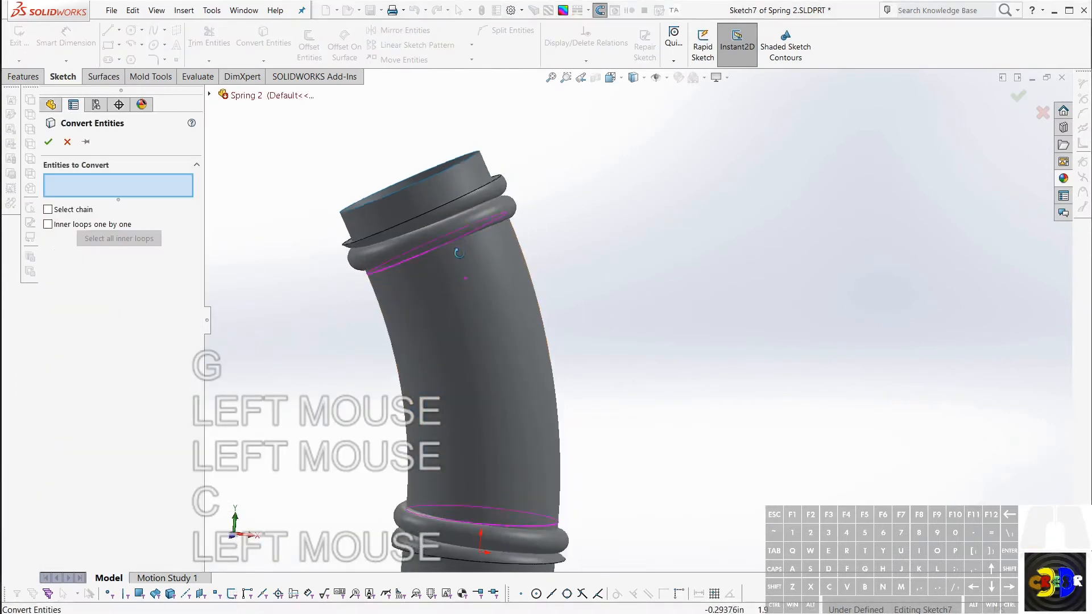
middle_drag(513, 287, 456, 247)
key(Escape)
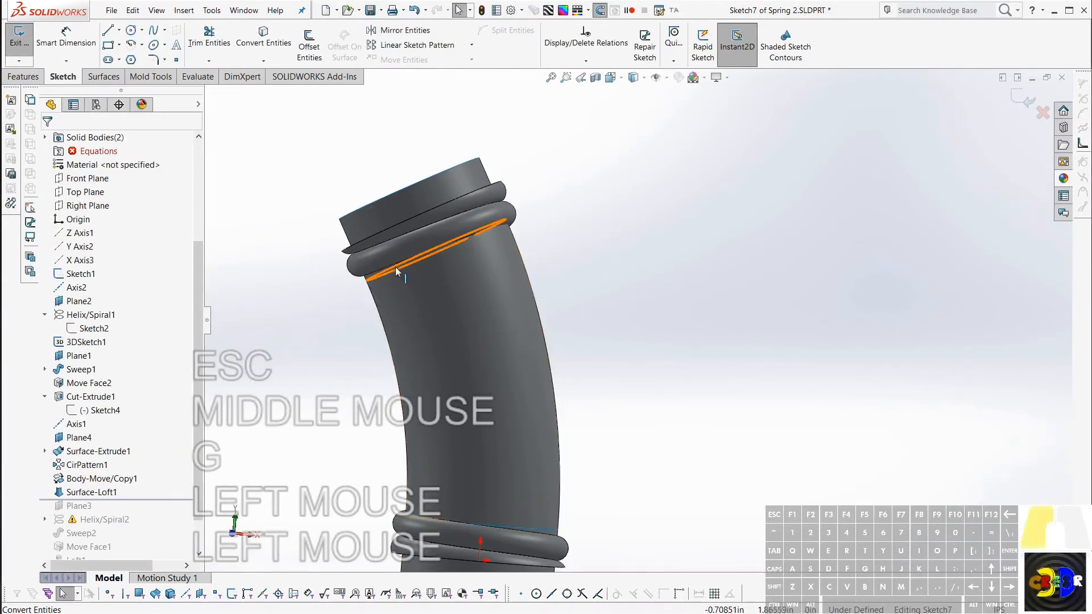
Convert the lofted surface's upper and lower circular end edges into sketch lines
click(395, 267)
key(g)
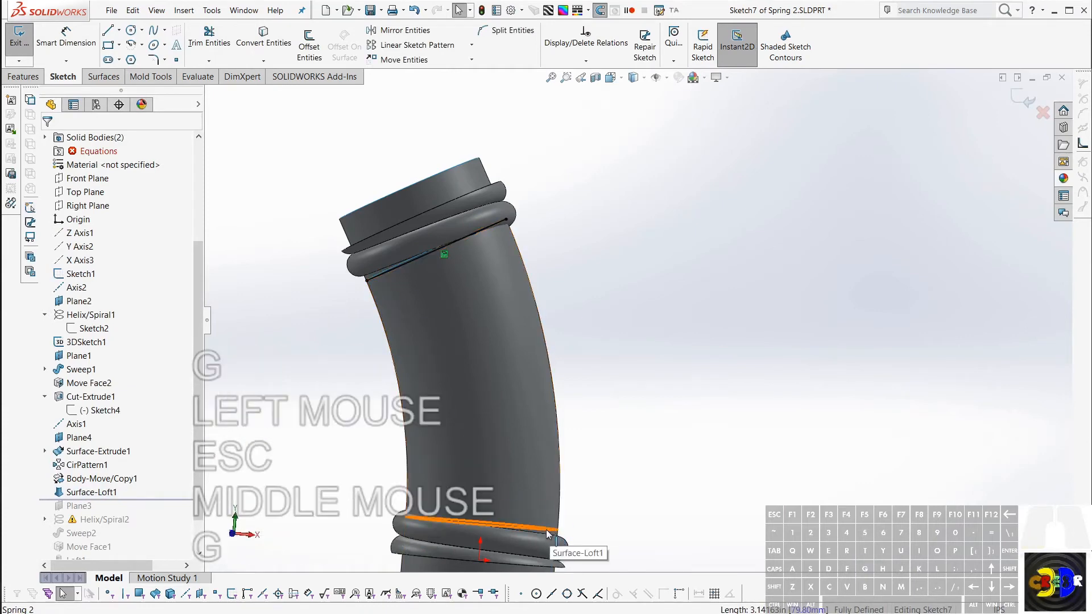
click(548, 532)
key(g)
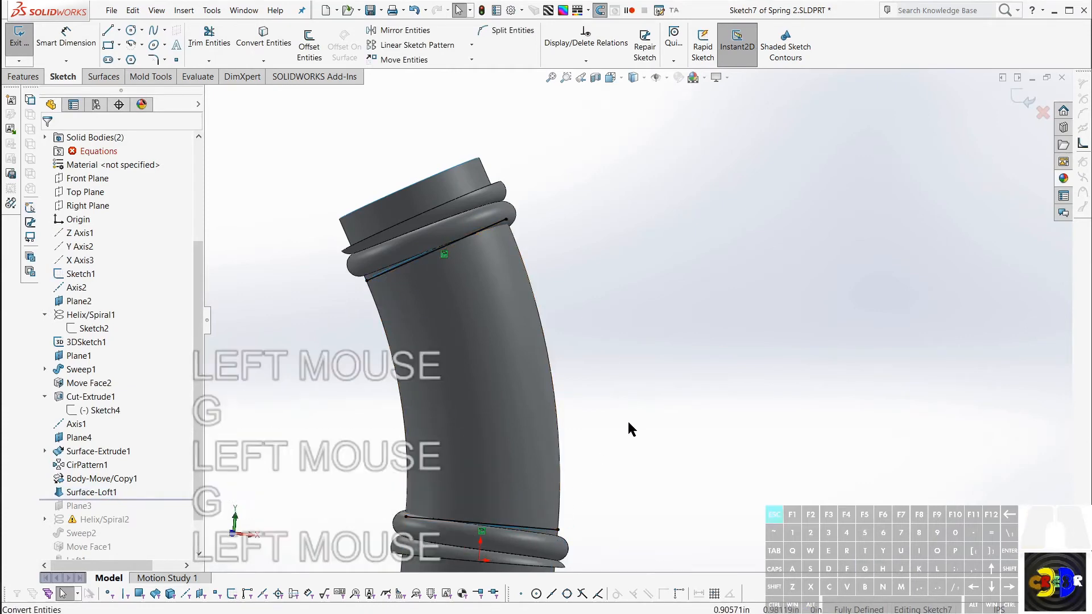
key(Escape)
Draw a three-point arc from the midpoint of the lower converted line to the midpoint of the upper one, following the bend
key(a)
key(a)
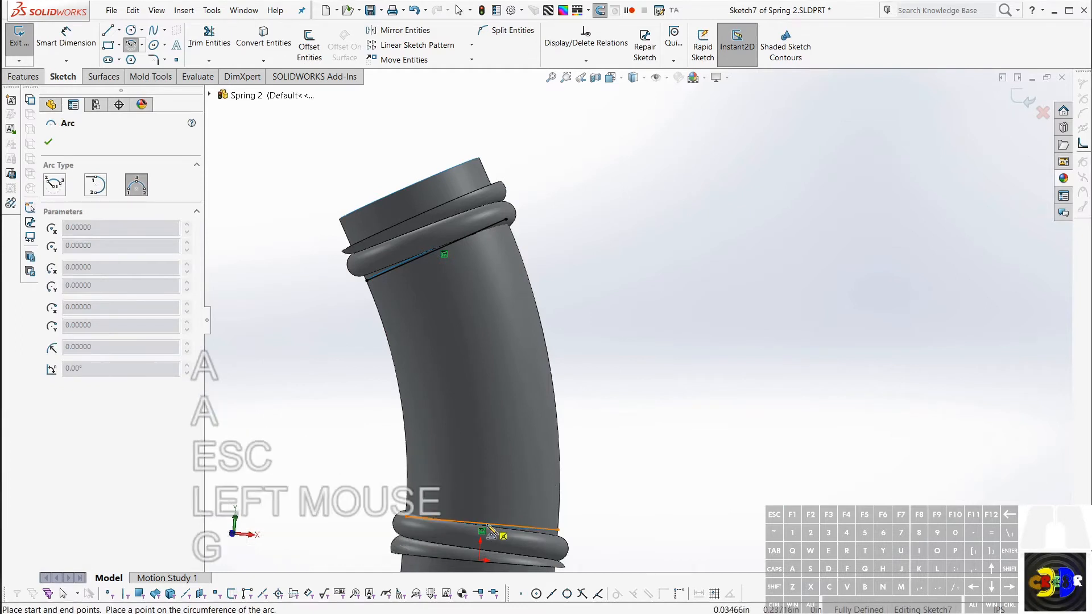
click(482, 523)
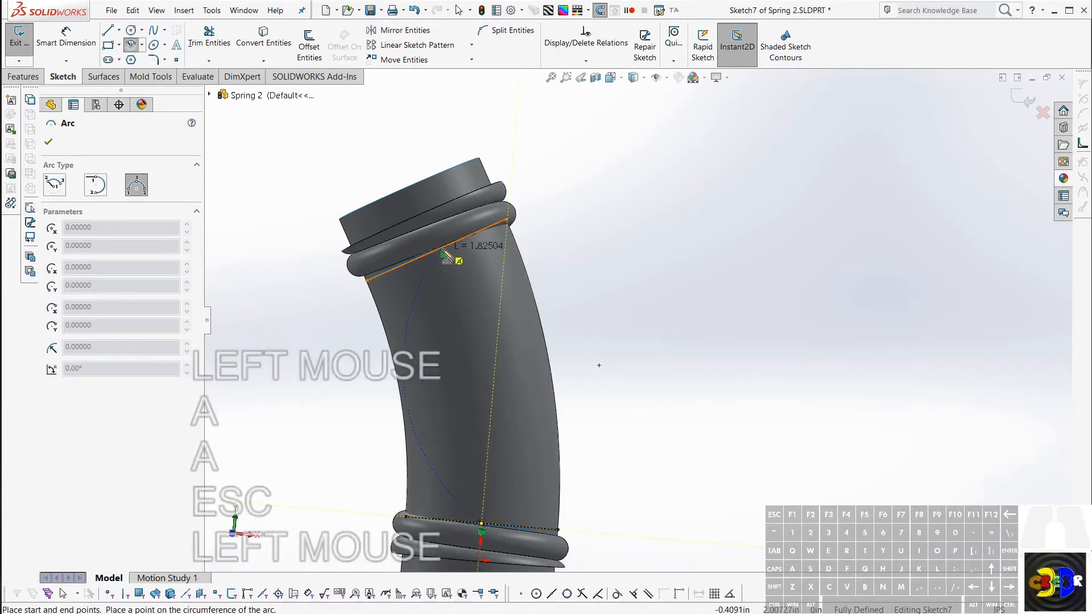
click(436, 250)
click(469, 313)
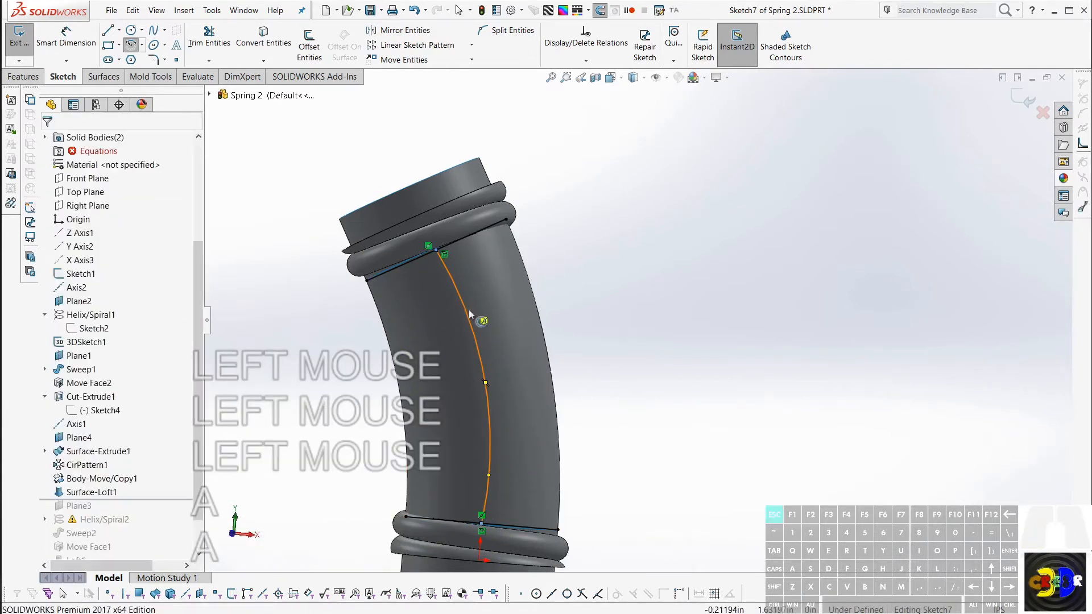
key(Escape)
key(Escape)
drag(476, 142, 404, 306)
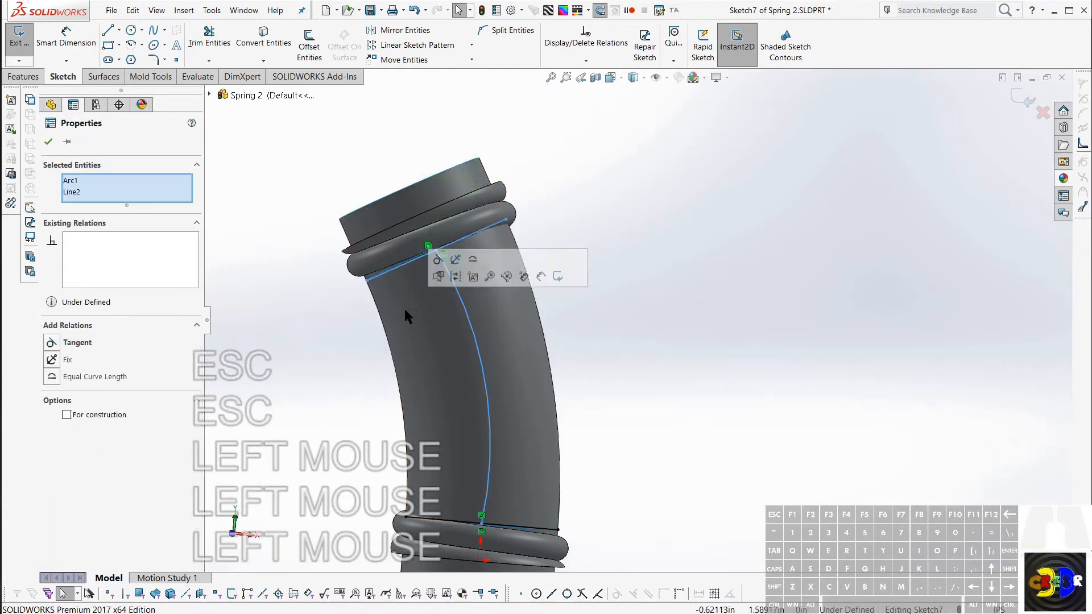
click(454, 277)
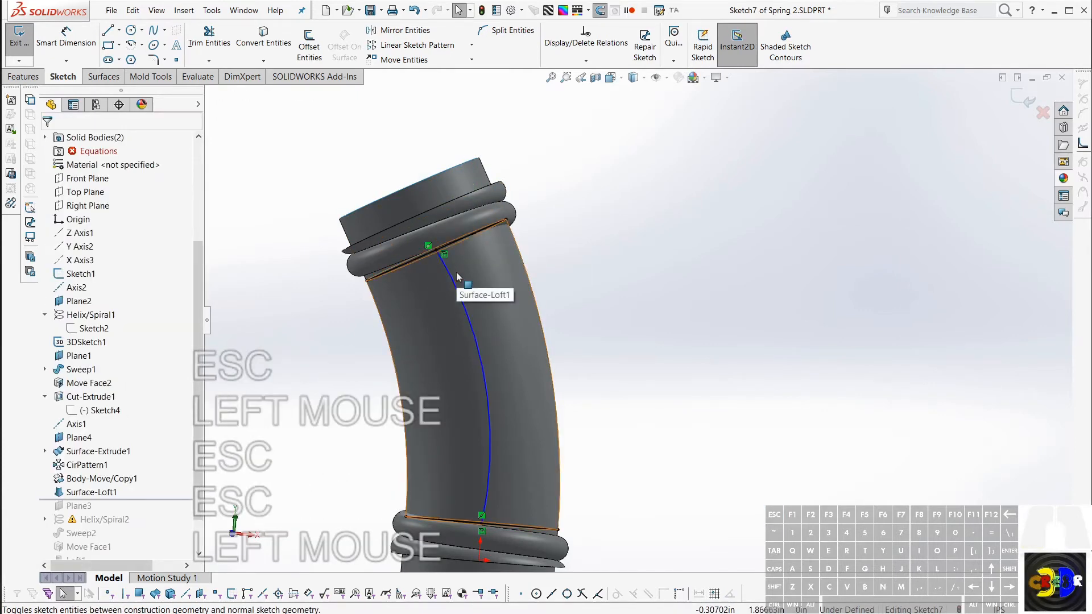
Draw a line from the arc's upper end out past the upper coil and make it perpendicular to the upper converted line
key(l)
key(l)
click(437, 250)
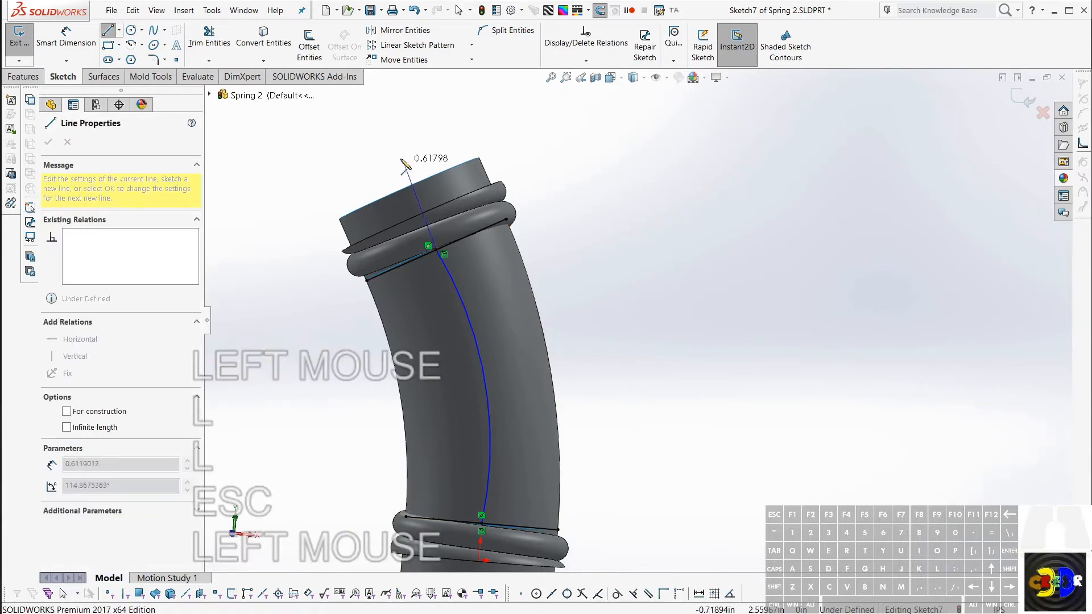
click(397, 153)
key(Escape)
ctrl+click(395, 267)
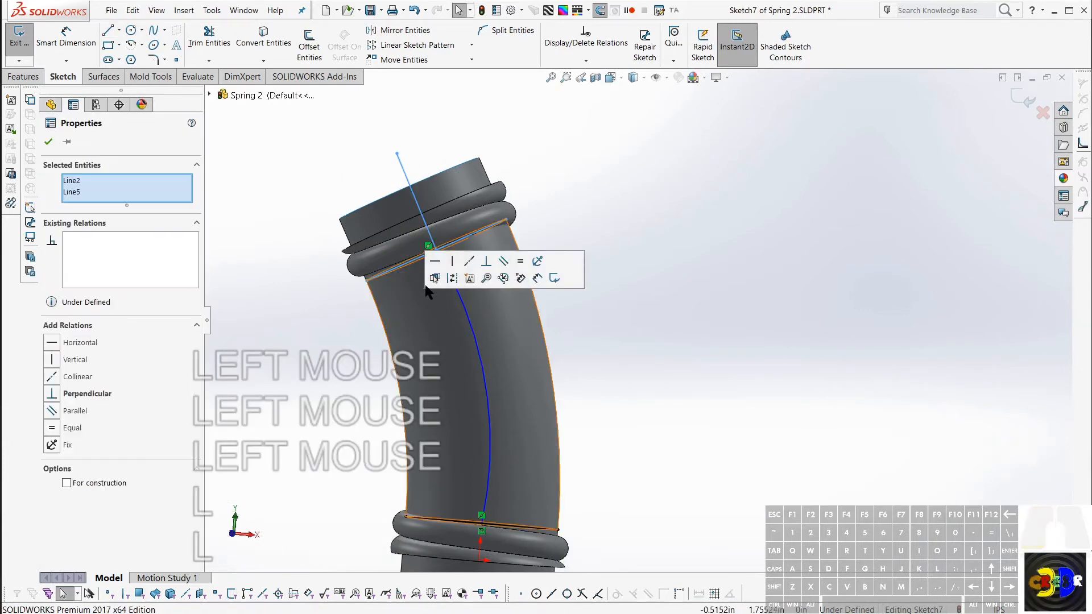
click(487, 261)
key(Escape)
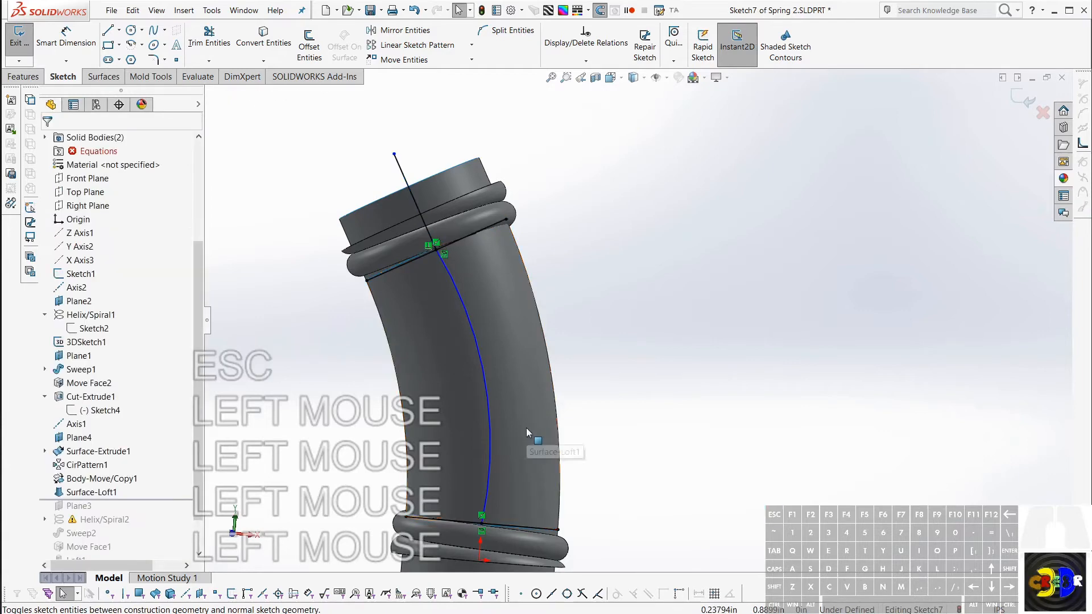
Make the arc tangent to the line extending from its upper end
scroll(526, 427, down, 2)
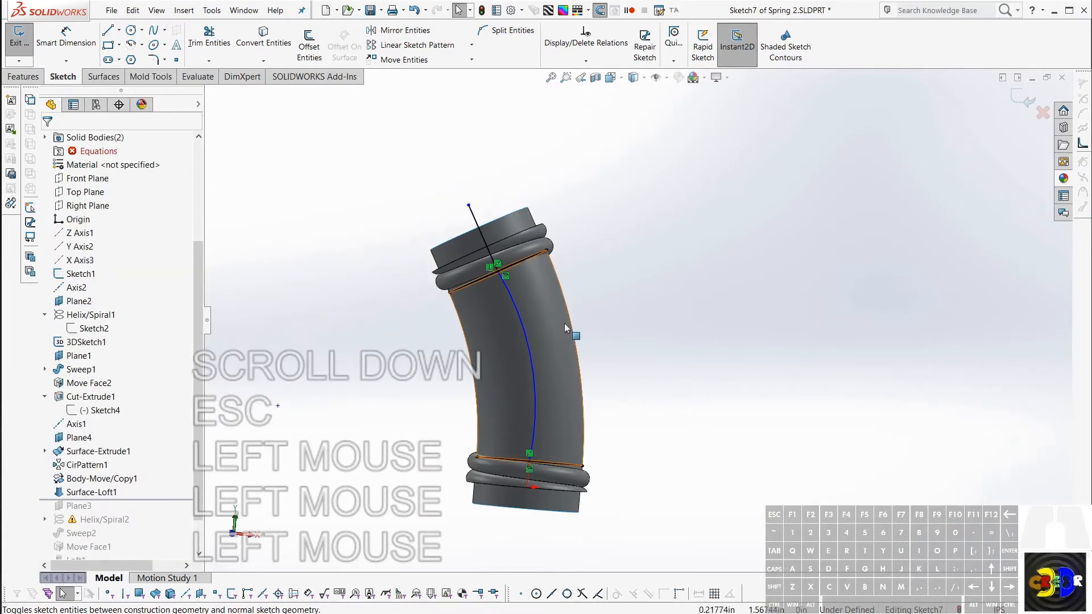
click(518, 301)
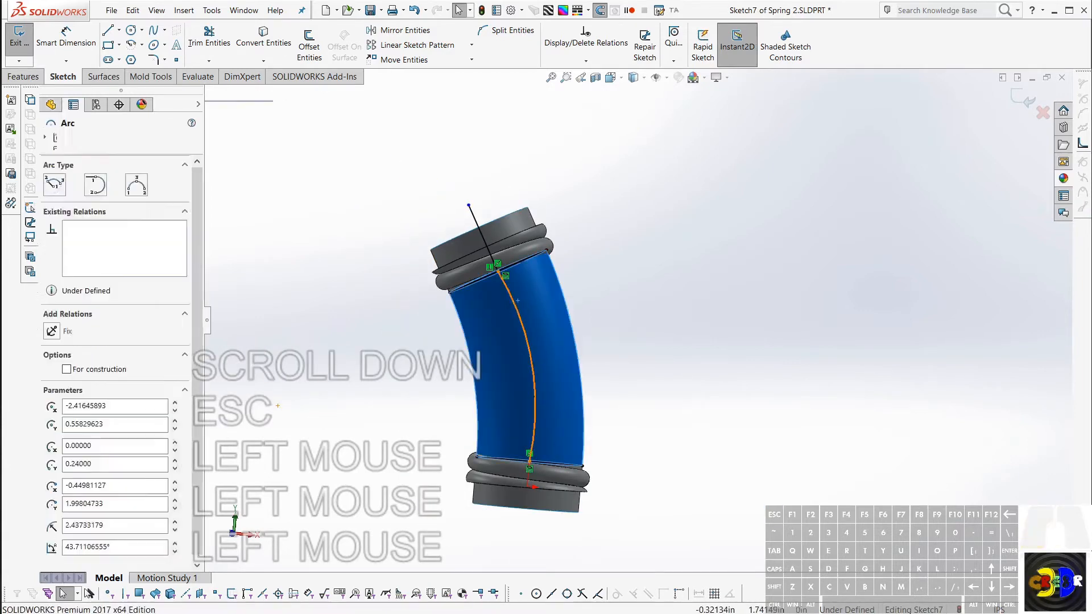
ctrl+click(477, 229)
ctrl+click(477, 229)
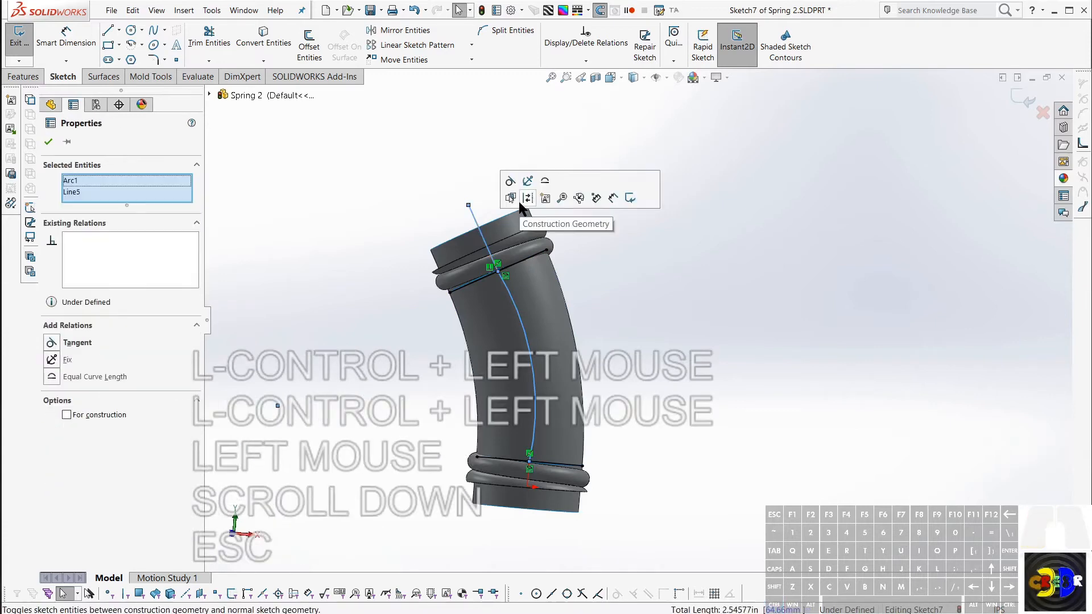
click(511, 183)
key(Escape)
Draw a line from the arc's lower end down past the lower cylinder, tangent to the arc
scroll(543, 422, up, 4)
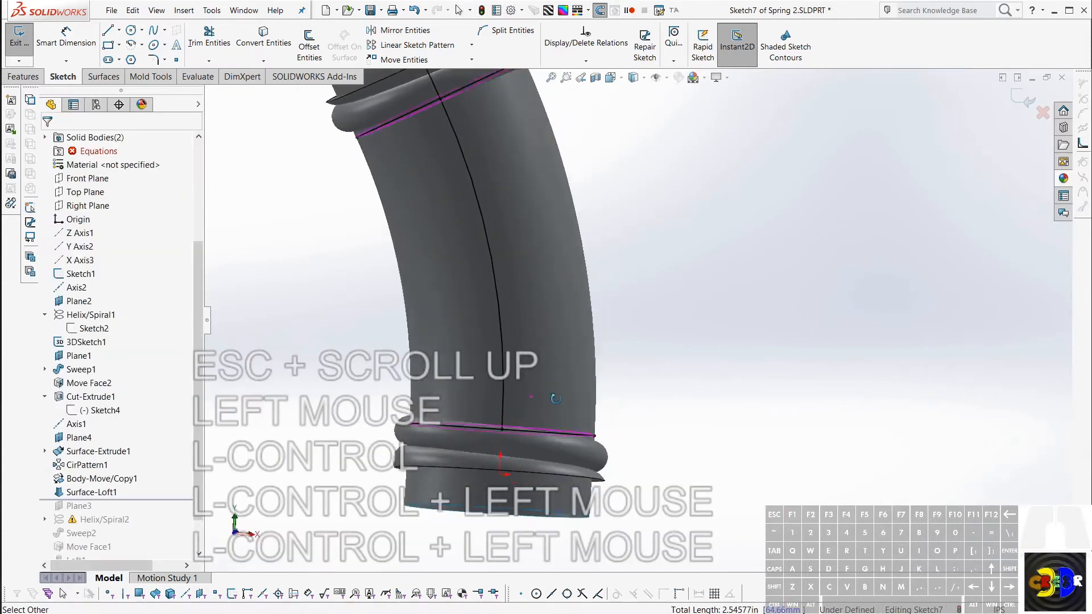
key(l)
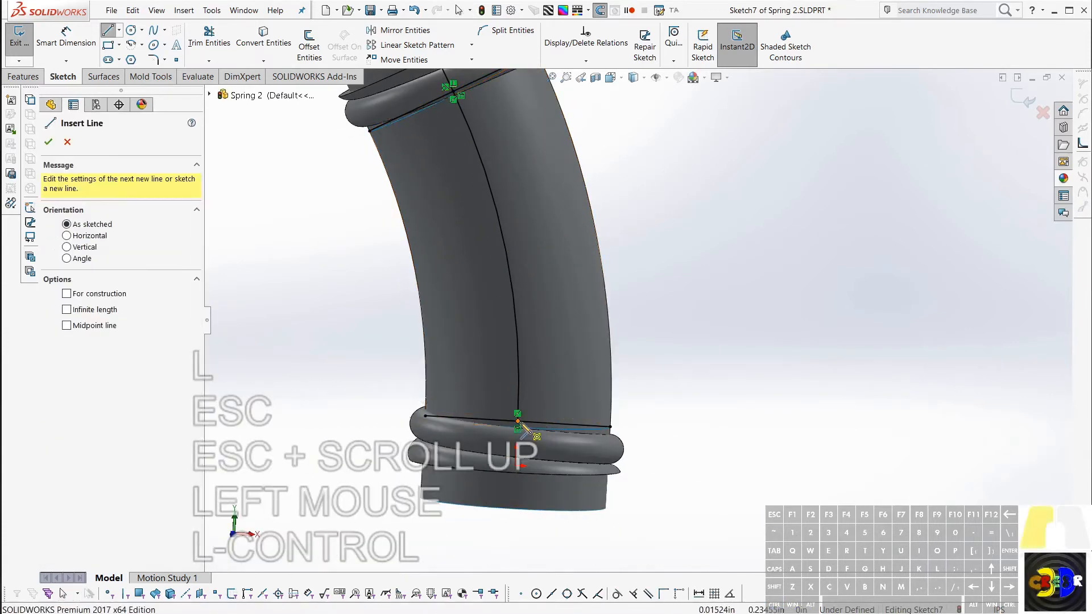
click(517, 421)
click(510, 545)
key(Escape)
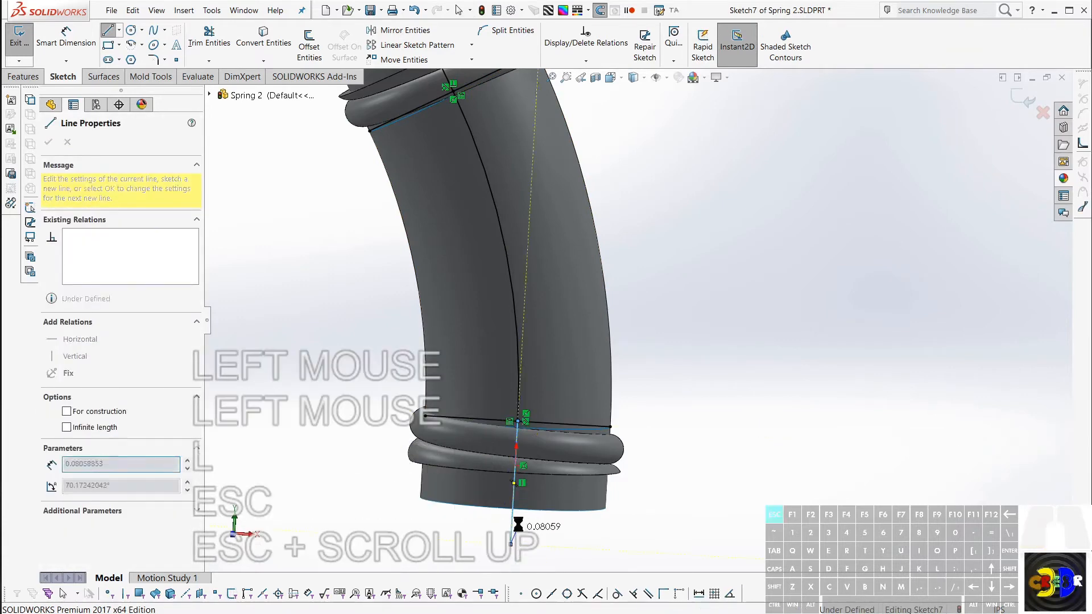
click(514, 495)
ctrl+click(520, 385)
ctrl+click(519, 395)
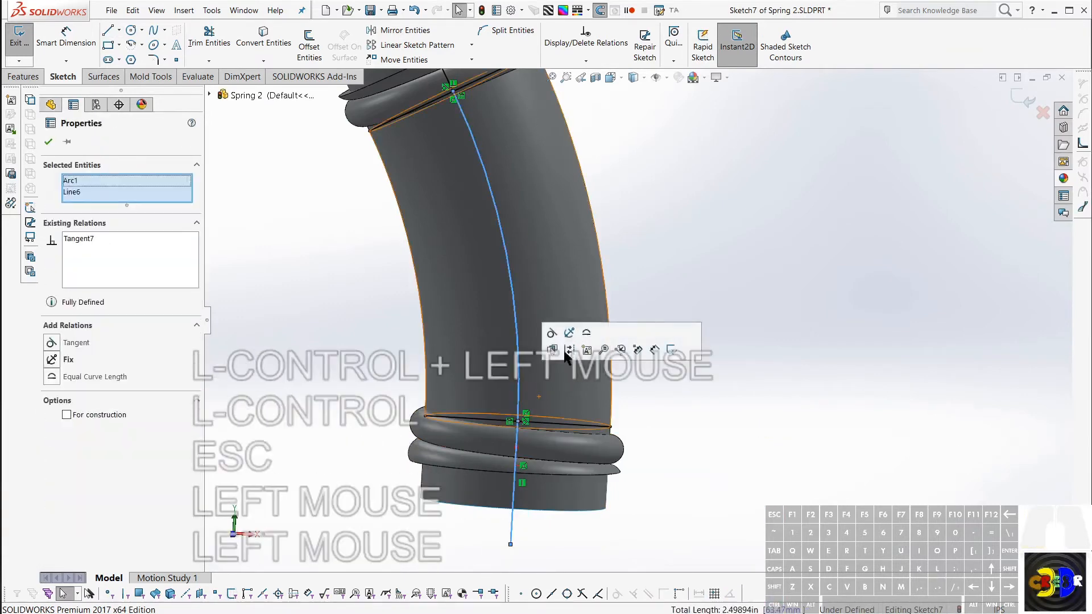
click(553, 333)
click(553, 333)
click(554, 333)
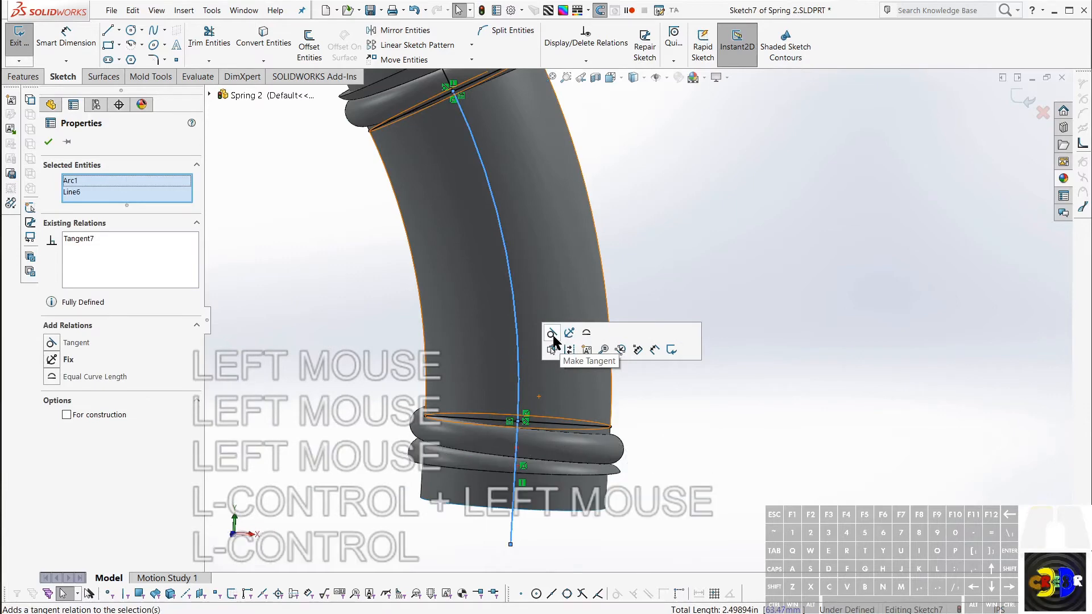
key(Escape)
Change the four straight sketch lines to construction geometry, leaving only the arc as normal geometry
mouse_move(617, 475)
middle_down()
mouse_move(619, 488)
mouse_move(609, 460)
middle_up()
scroll(565, 308, up, 3)
middle_drag(565, 309, 570, 313)
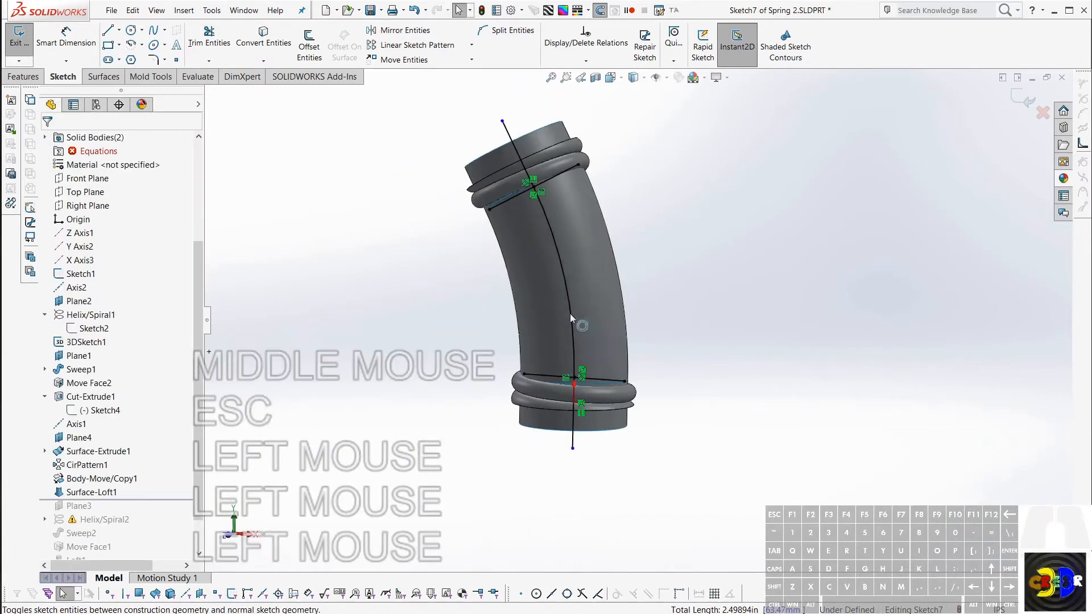
drag(670, 503, 459, 135)
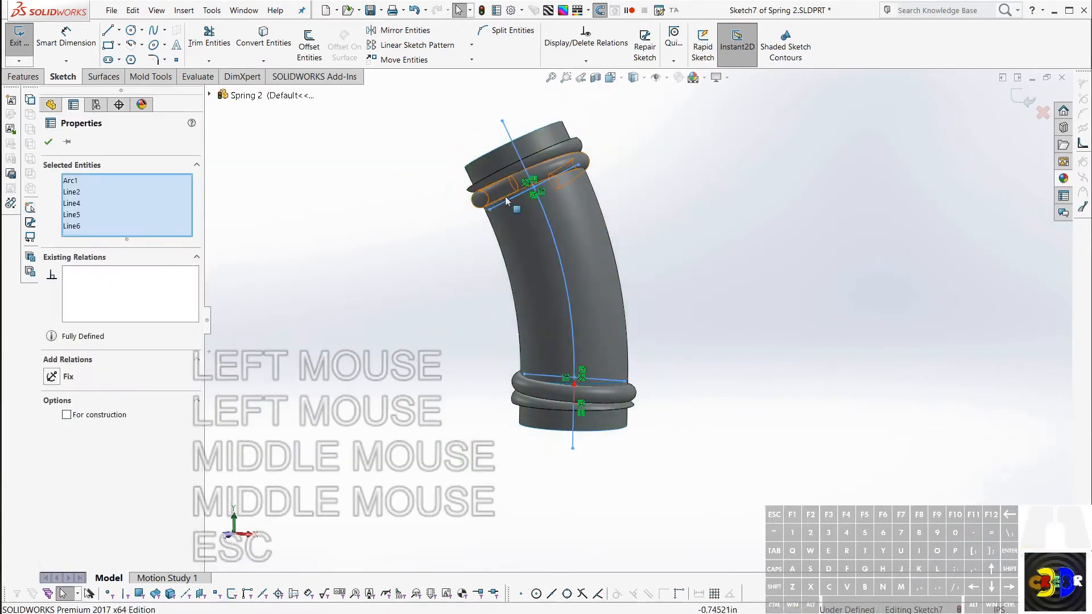
ctrl+click(548, 226)
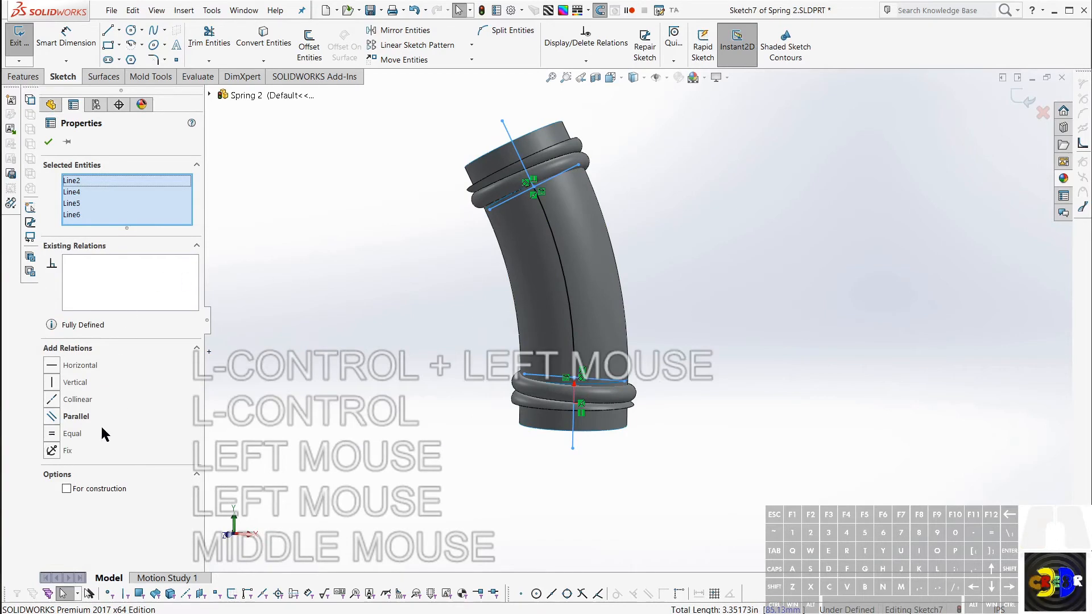
click(66, 488)
click(407, 434)
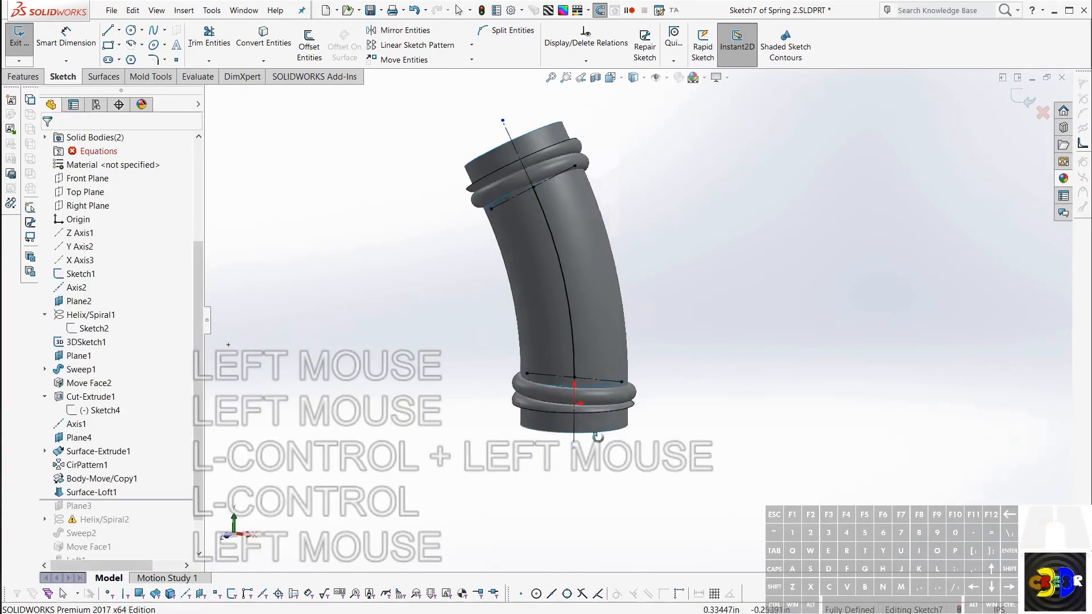
Exit the Front Plane sketch and select its arc in the model
mouse_move(406, 435)
middle_down()
mouse_move(605, 290)
mouse_move(599, 326)
mouse_move(562, 302)
mouse_move(556, 328)
mouse_move(531, 346)
mouse_move(531, 414)
mouse_move(479, 327)
mouse_move(539, 320)
middle_up()
key(r)
key(r)
key(KP_Multiply)
click(557, 307)
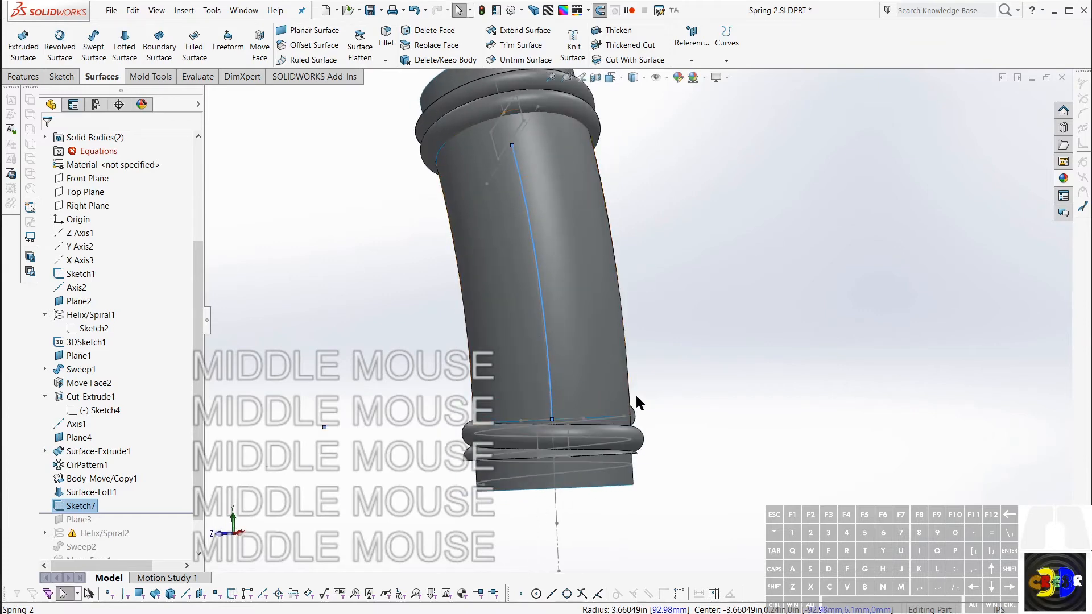
Start a new sketch on Plane4 at the arc's lower end
scroll(636, 395, down, 3)
middle_click(589, 401)
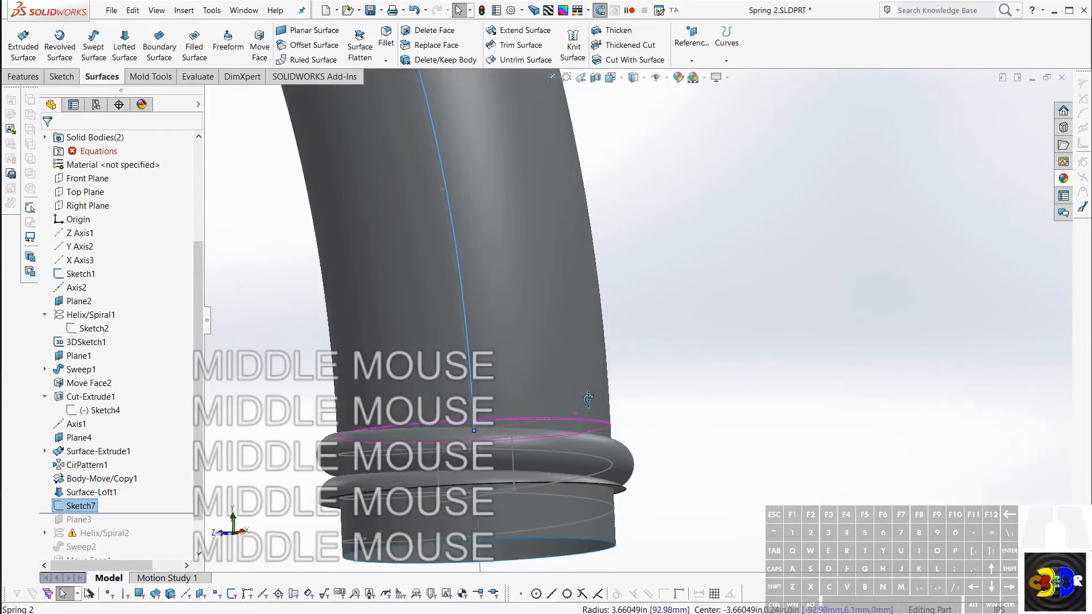
click(77, 438)
key(c)
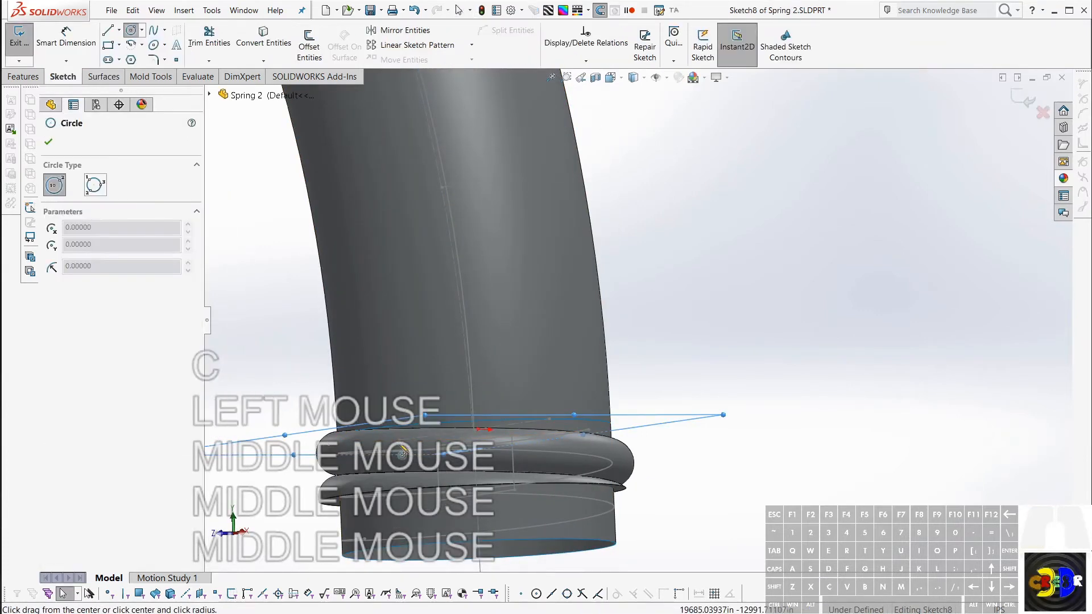
middle_drag(500, 445, 579, 528)
scroll(578, 528, down, 3)
scroll(563, 511, up, 1)
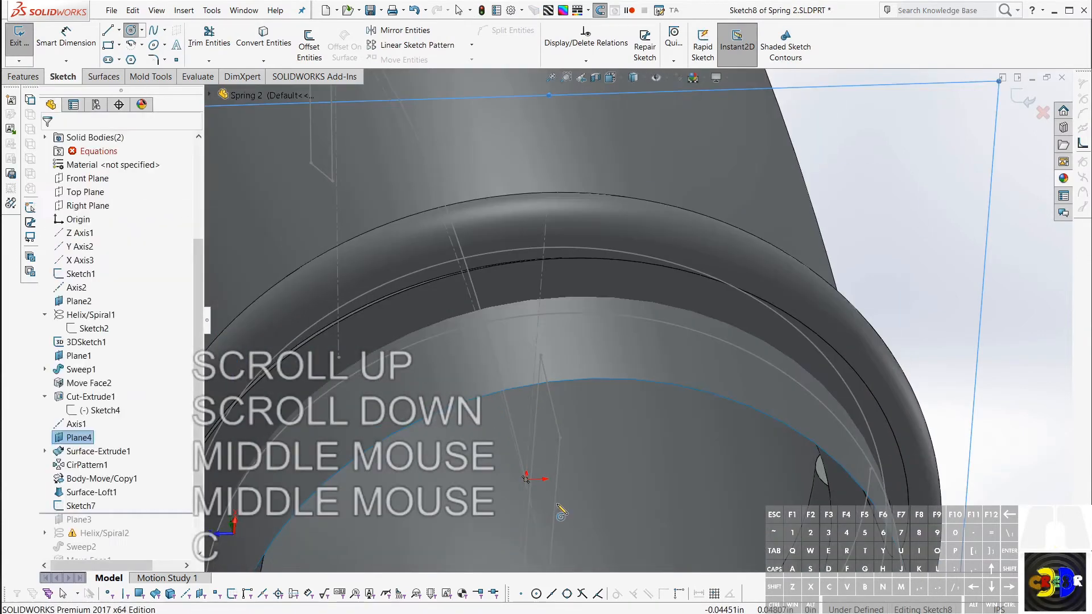
Draw a straight line about 0.74 in long from the arc's lower endpoint outward past the wall of the end coil
key(l)
middle_drag(529, 482, 677, 421)
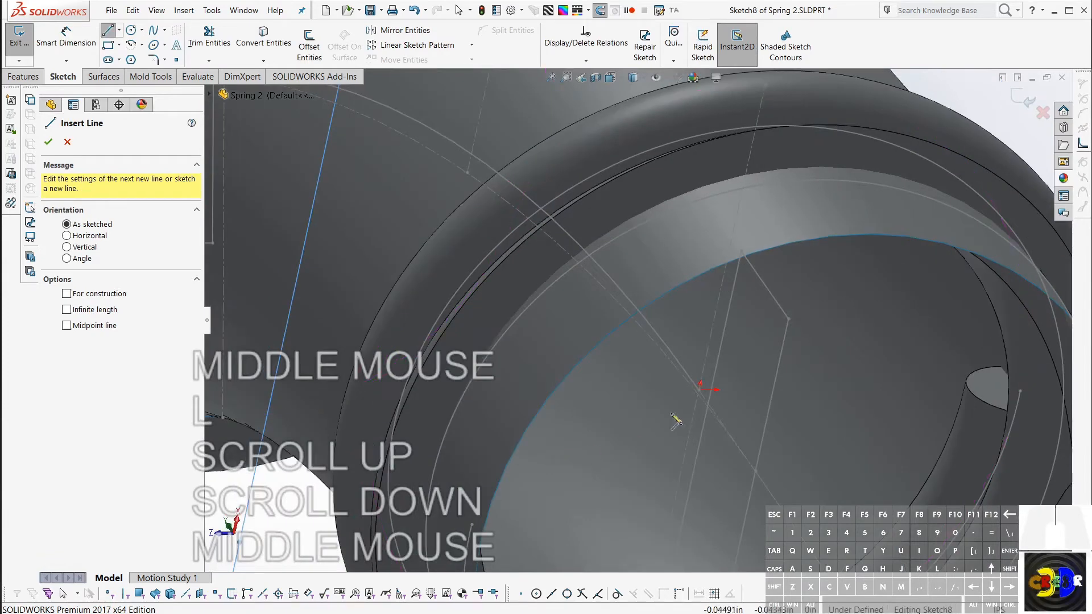
scroll(705, 379, up, 2)
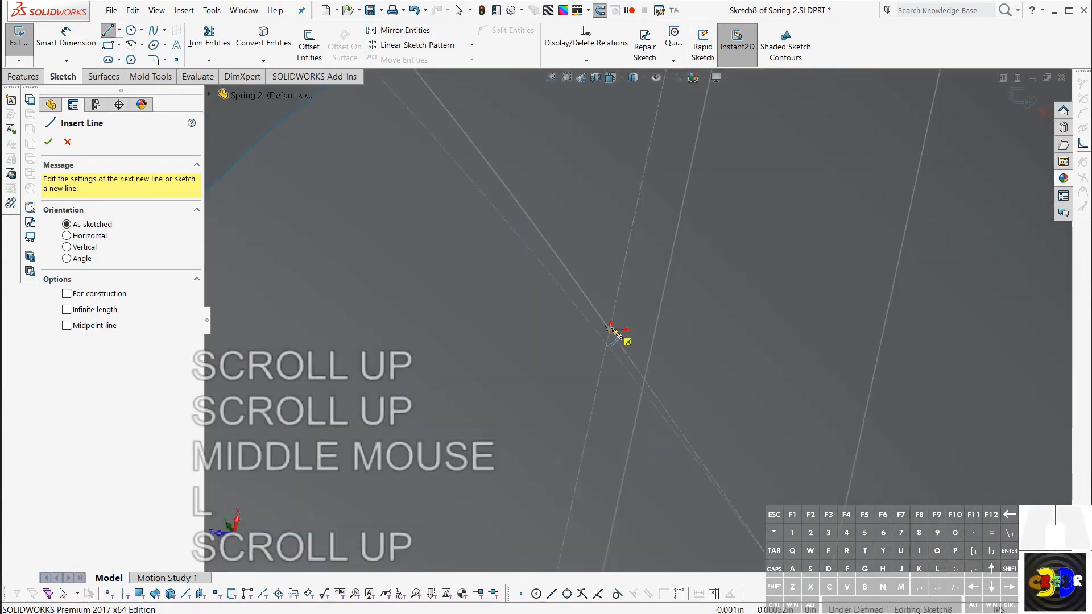
click(611, 329)
scroll(815, 340, down, 1)
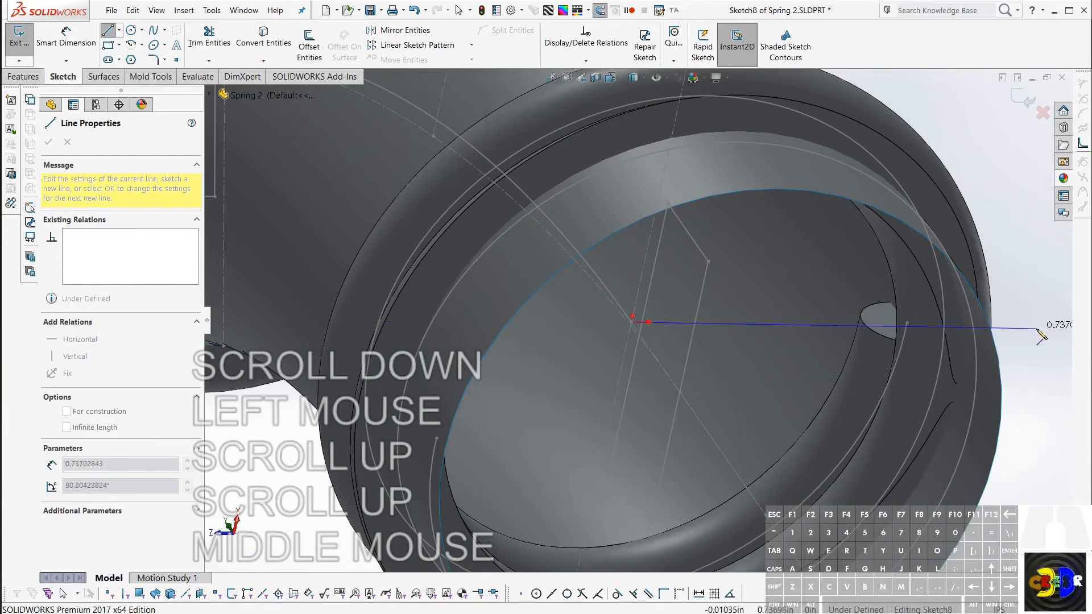
click(1038, 325)
key(Escape)
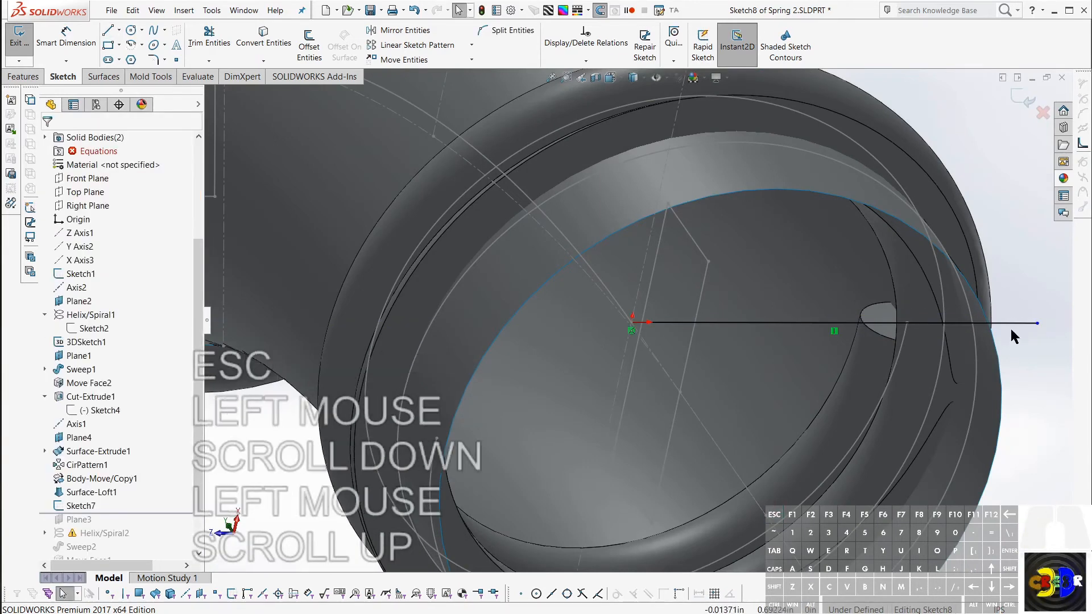
key(Escape)
Check that the line starts at the arc's endpoint and exit the Plane4 sketch
scroll(626, 336, up, 3)
scroll(602, 306, up, 2)
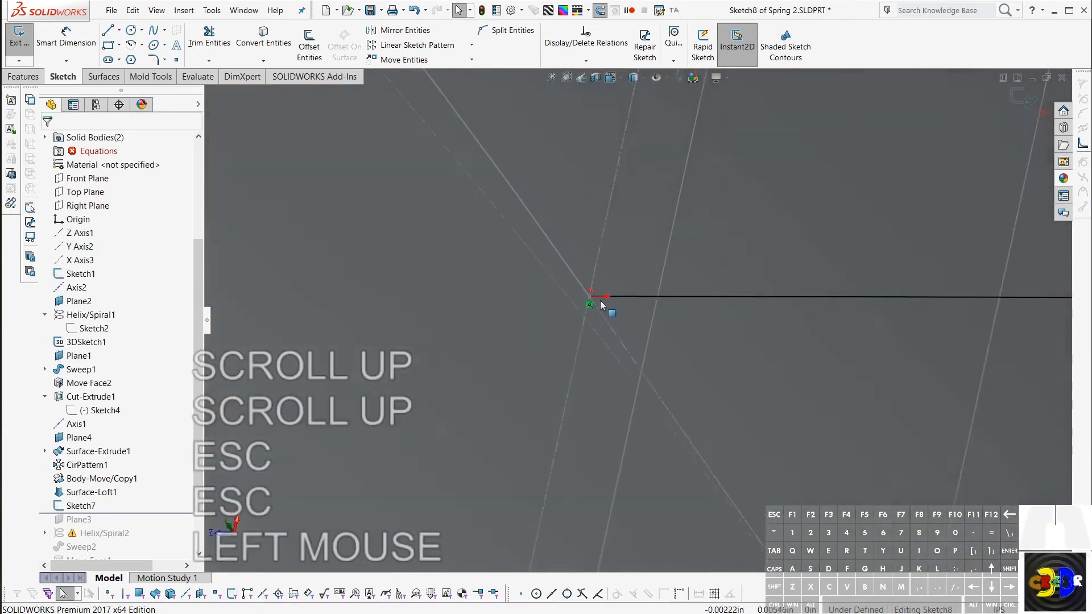
scroll(761, 283, down, 1)
scroll(756, 281, down, 2)
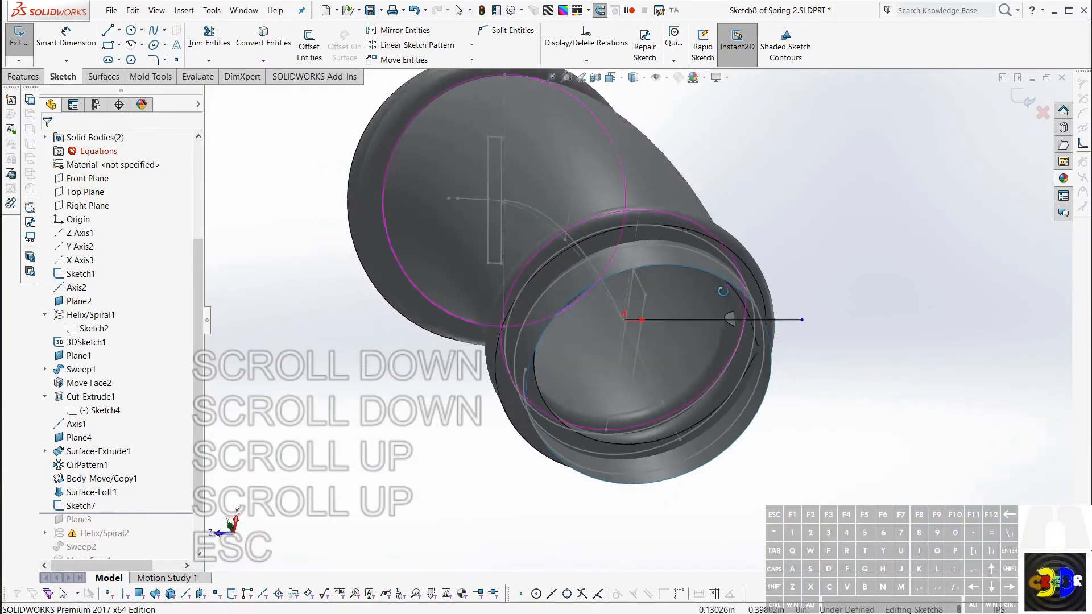
middle_drag(751, 285, 738, 308)
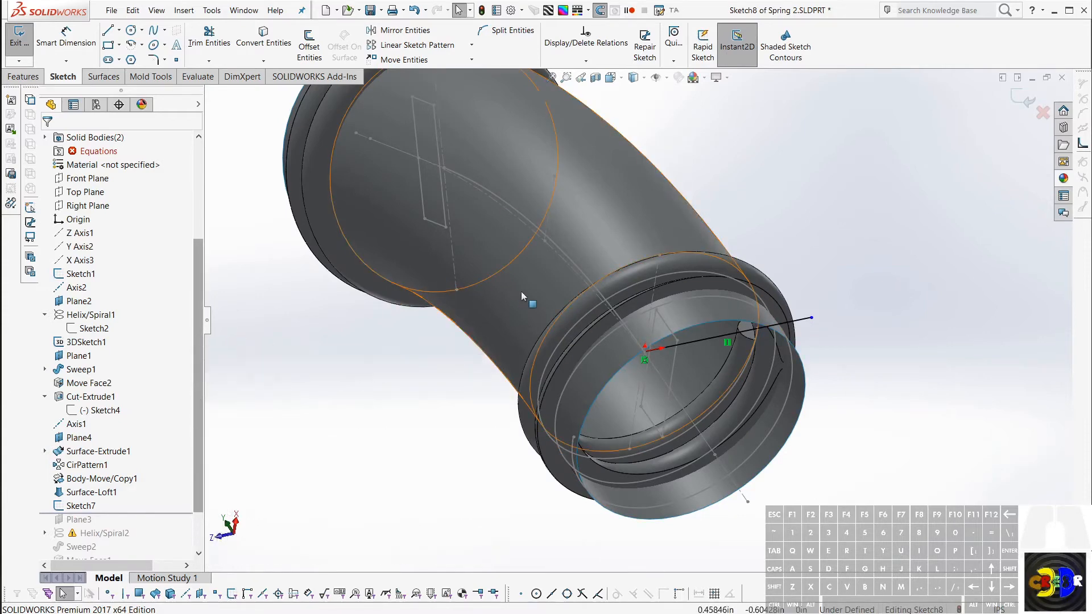
click(85, 314)
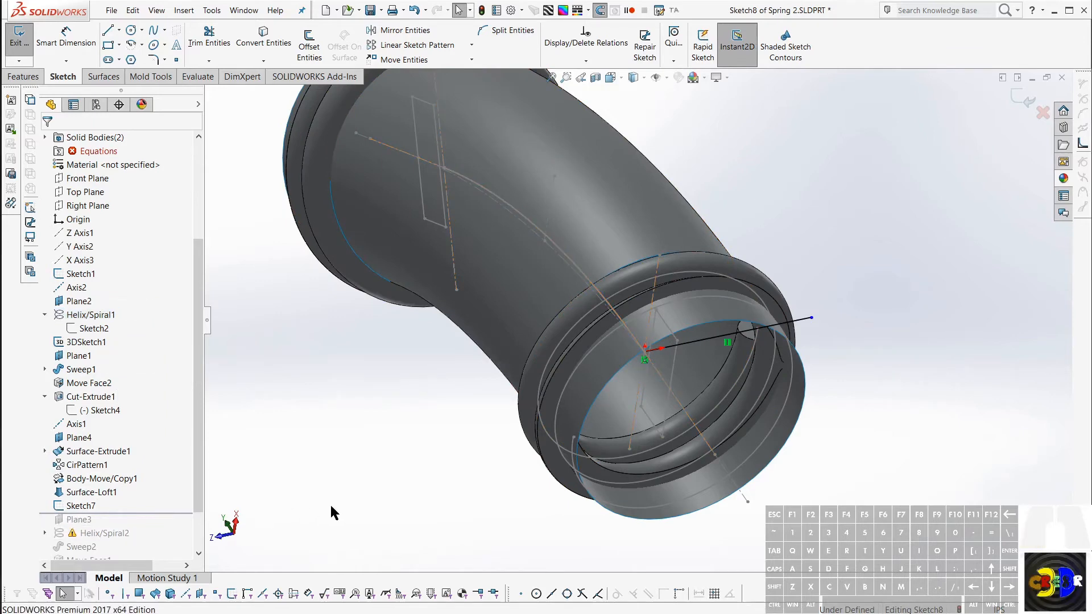
click(572, 367)
middle_drag(572, 367, 609, 295)
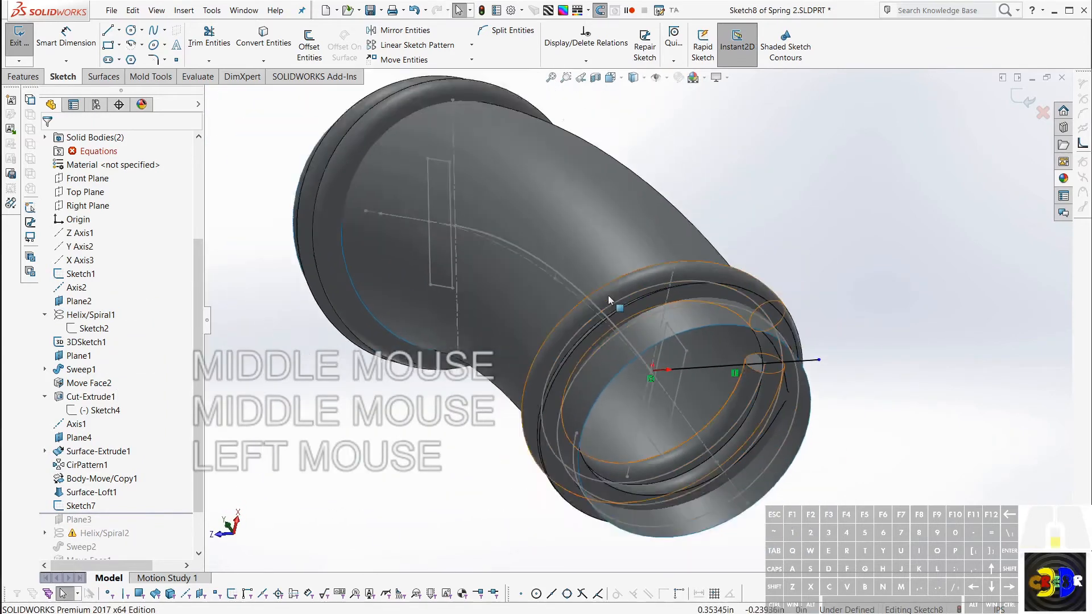
scroll(636, 298, down, 3)
key(r)
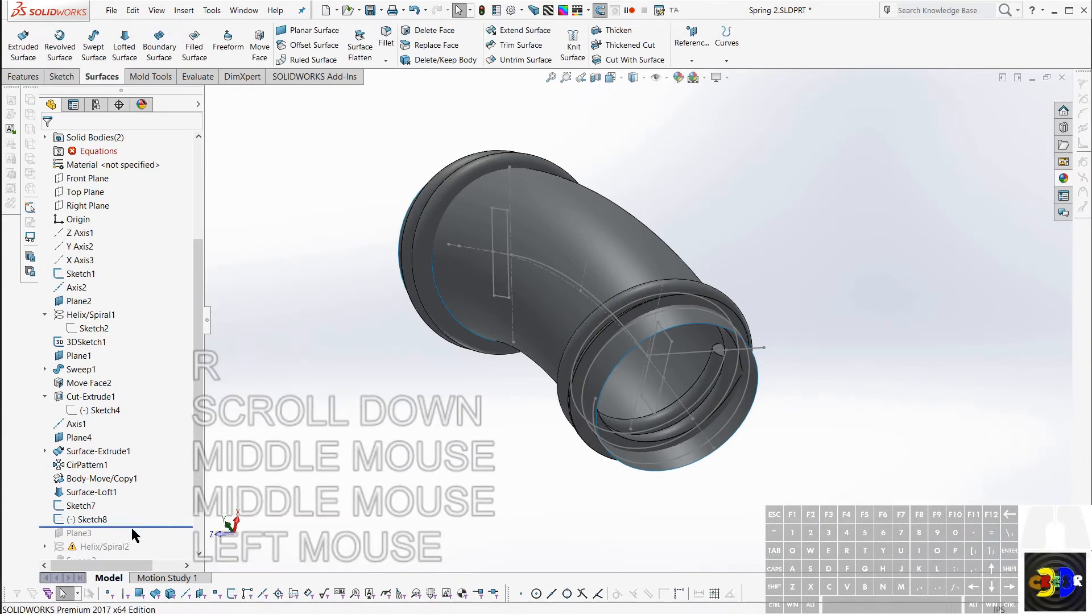
Roll the model forward to include Helix/Spiral2 and examine its curve against the bent guide surface
mouse_move(126, 527)
mouse_down()
mouse_move(128, 545)
mouse_move(126, 500)
mouse_up()
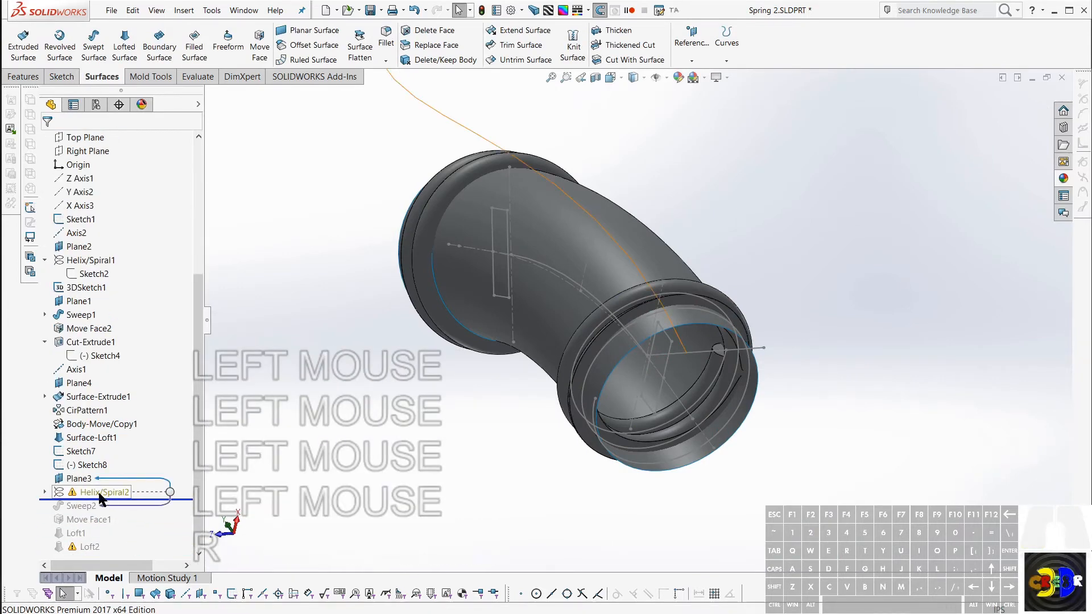
click(101, 493)
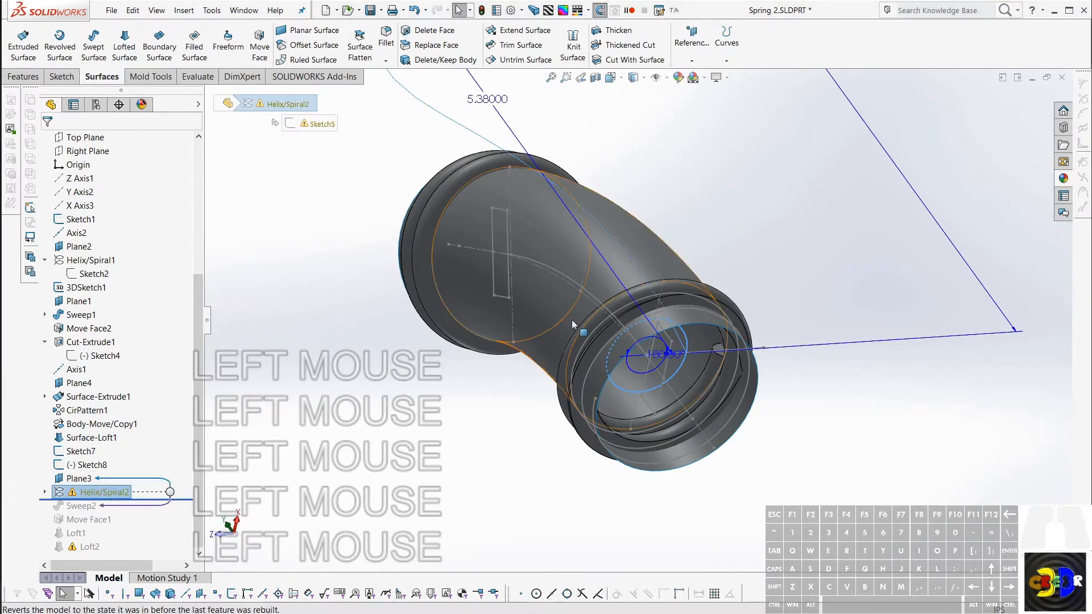
middle_drag(557, 352, 585, 316)
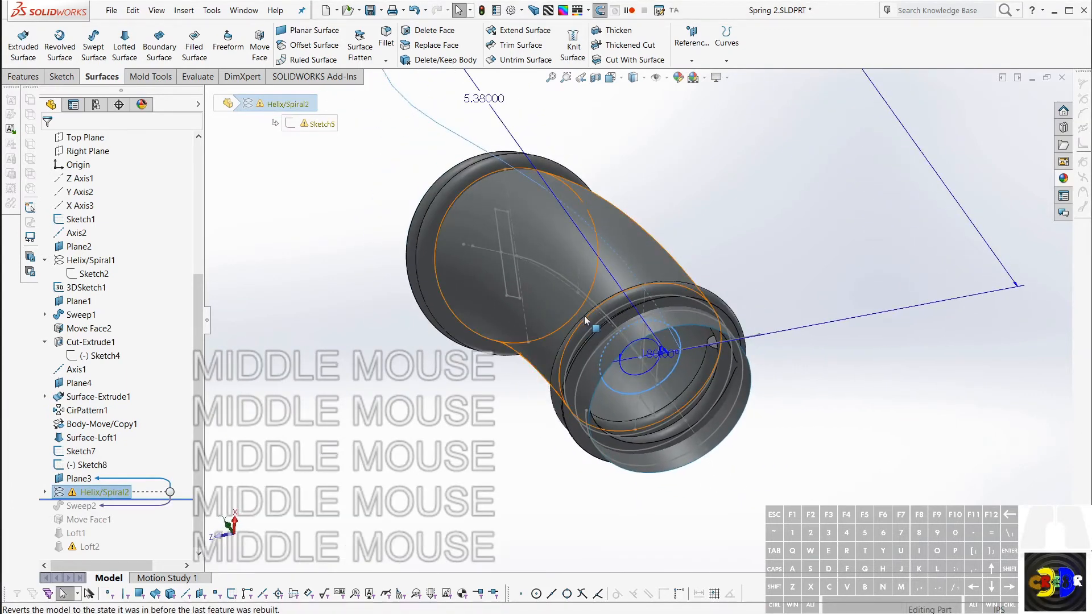
scroll(599, 268, down, 2)
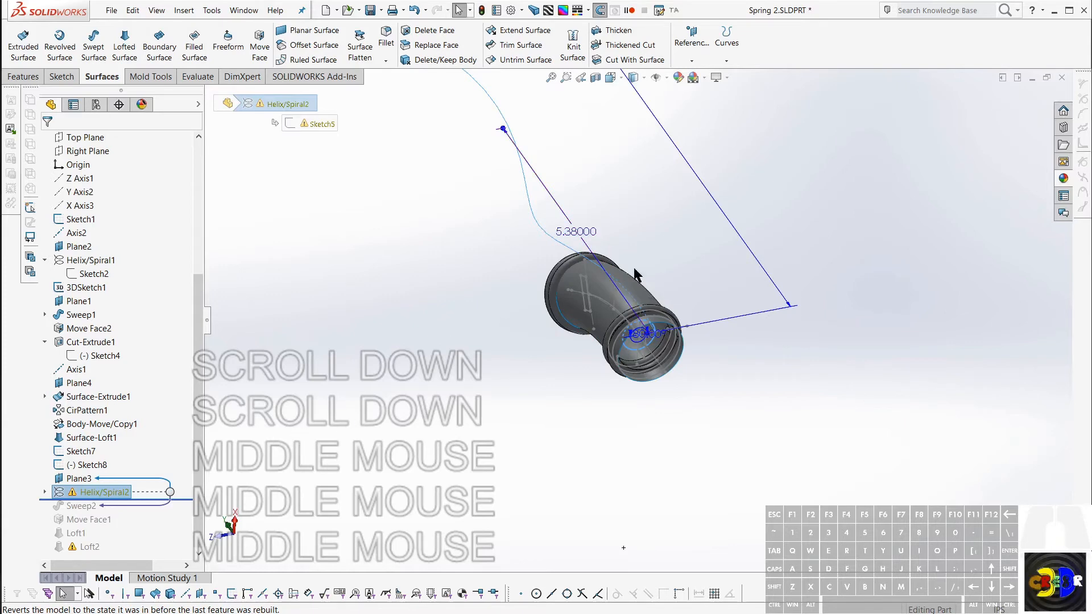
scroll(626, 280, up, 2)
middle_drag(570, 335, 568, 359)
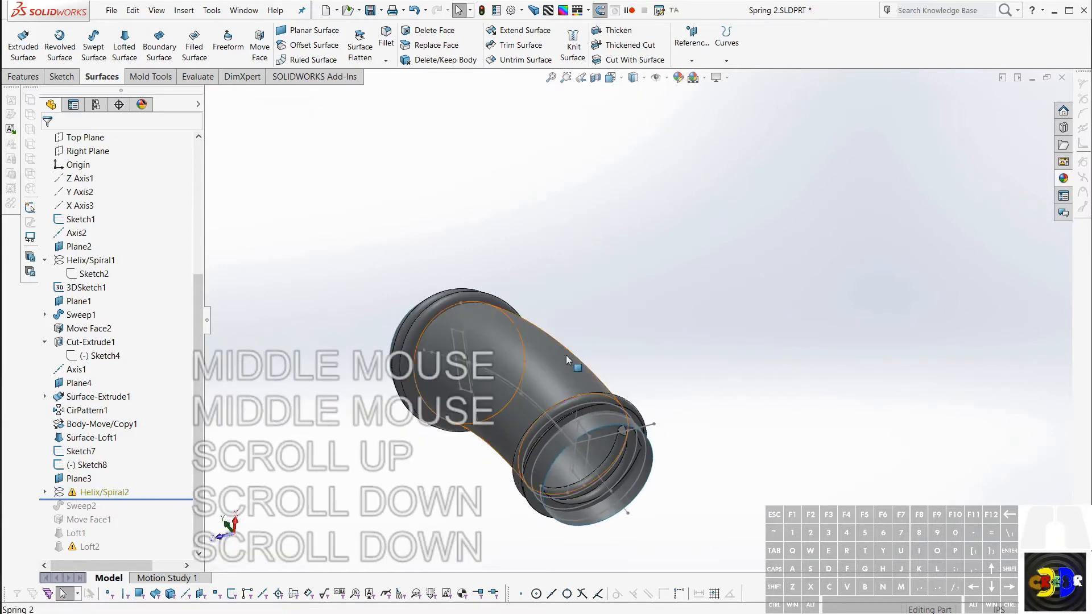
Roll the model back to just before Plane3, directly after the new line's sketch
click(61, 493)
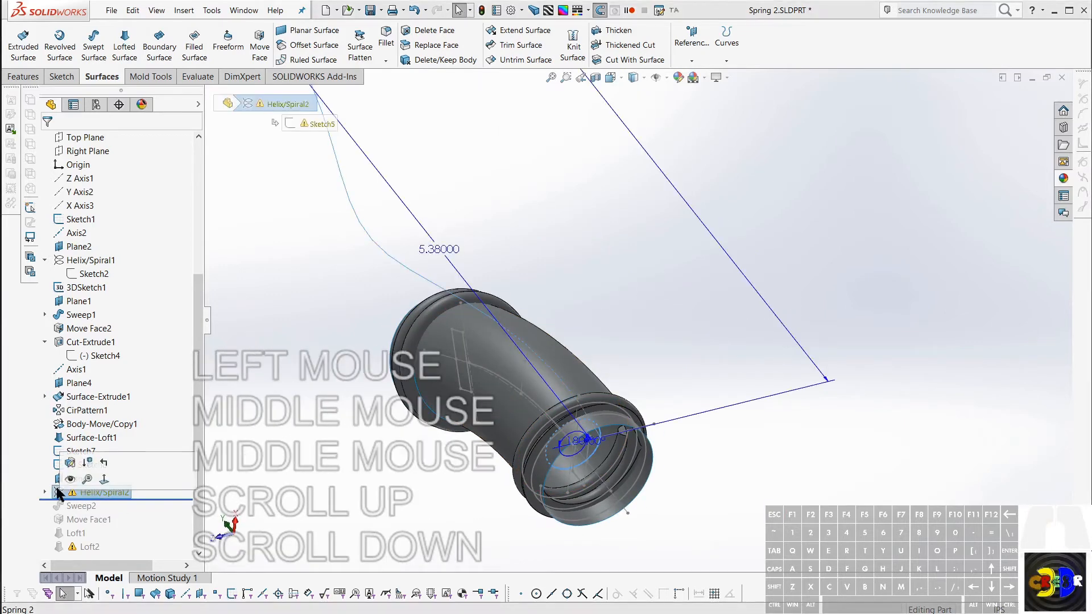
click(59, 481)
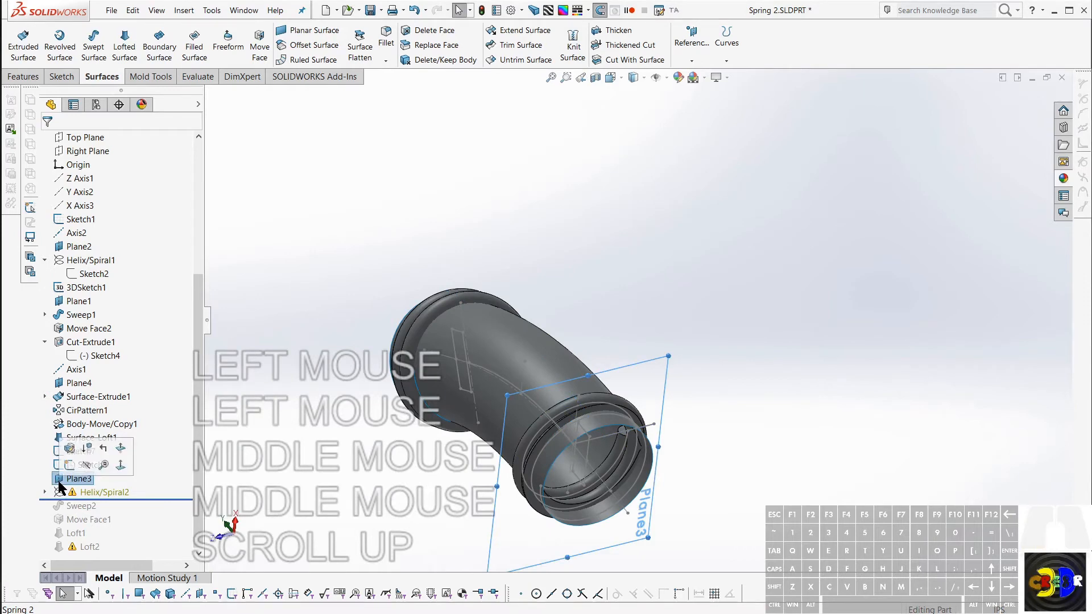
click(59, 482)
key(ctrl+alt)
key(ctrl+alt)
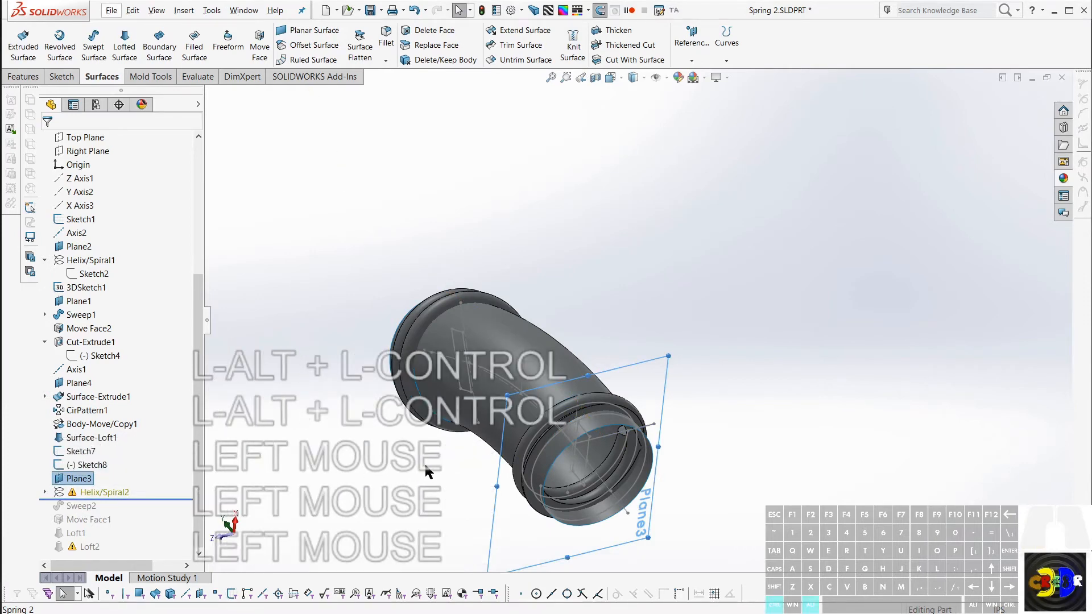
key(ctrl+alt+r)
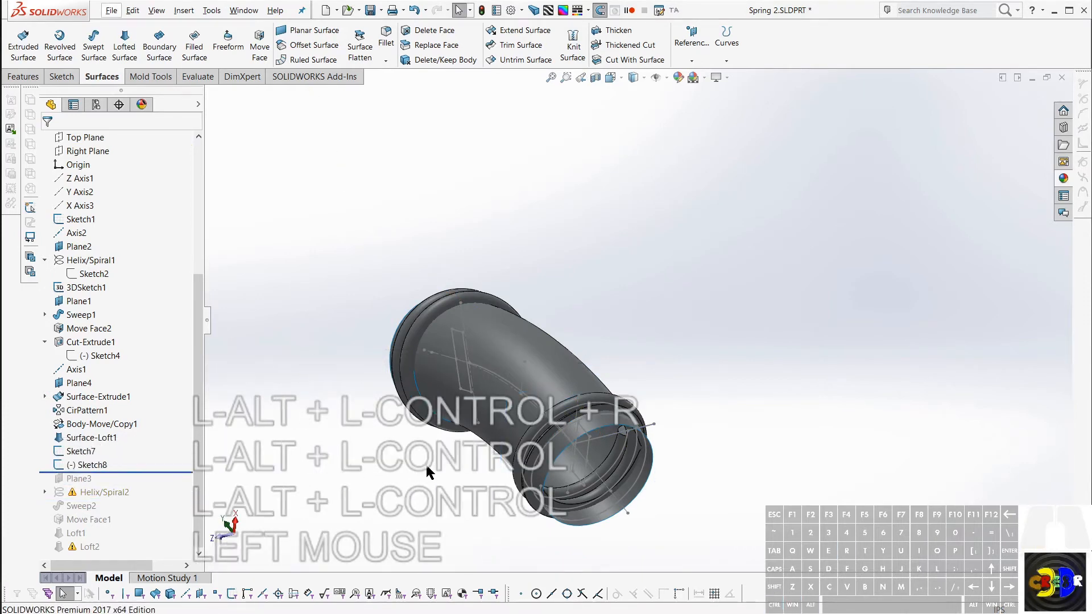
Set up a swept surface with the straight line on Plane4 as profile and the centreline arc sketch as path
scroll(560, 456, up, 3)
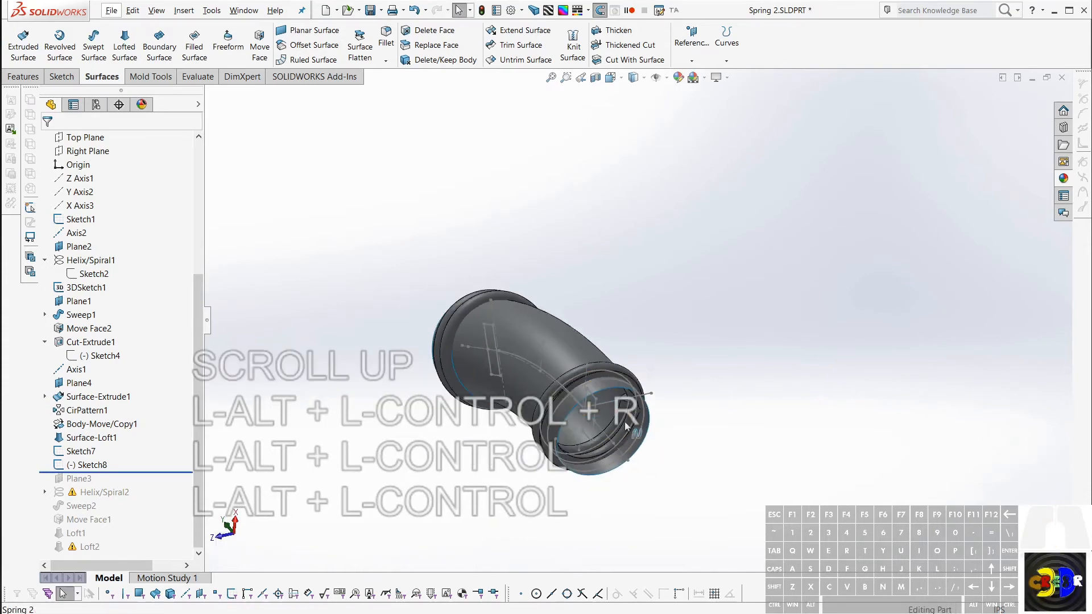
middle_drag(560, 457, 622, 377)
scroll(580, 318, up, 1)
key(Escape)
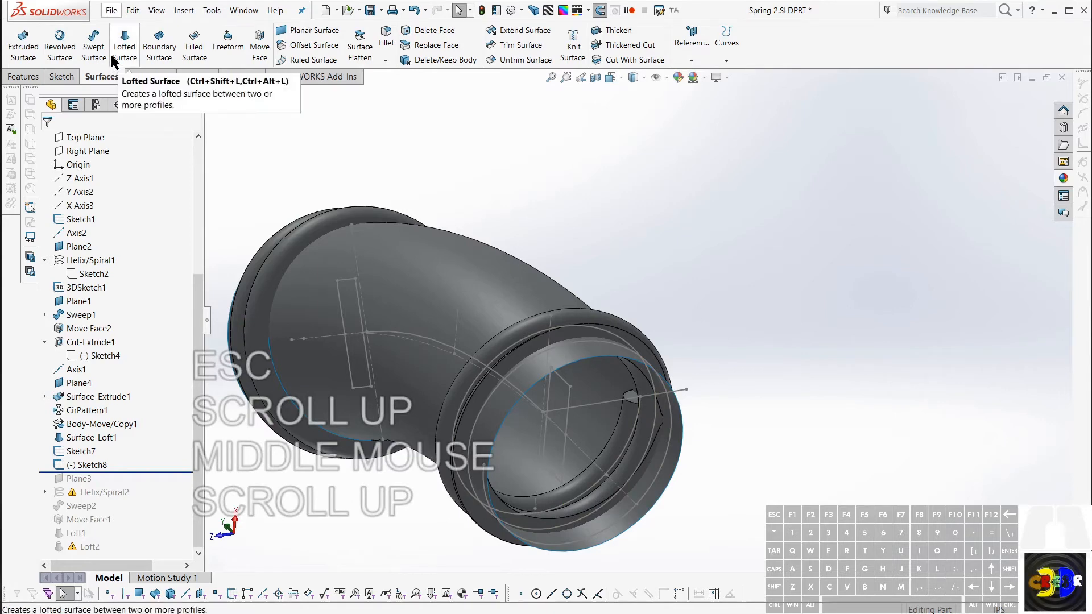
click(93, 45)
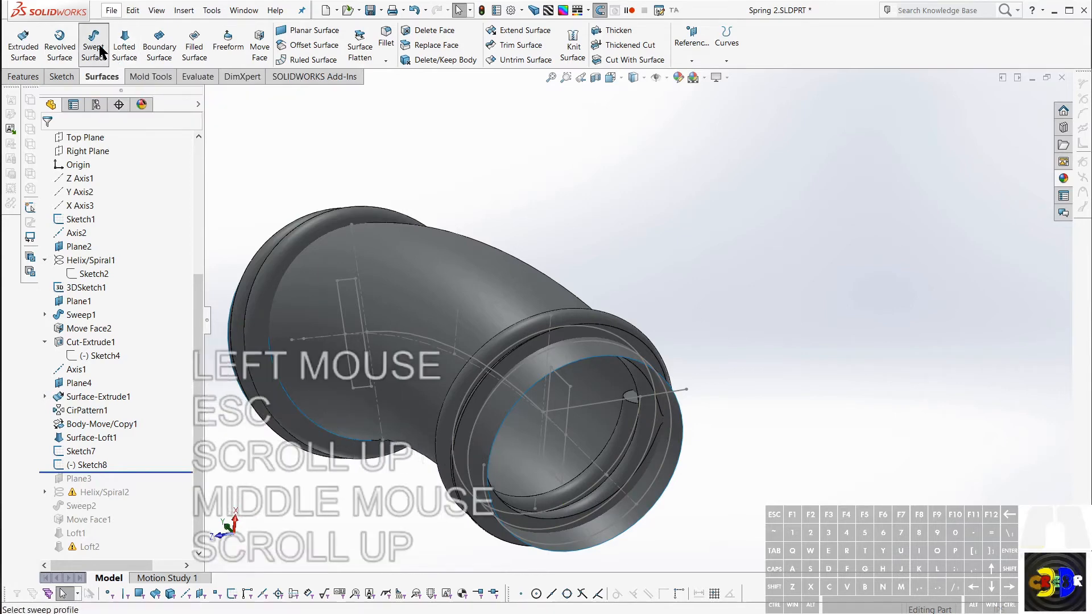
click(583, 409)
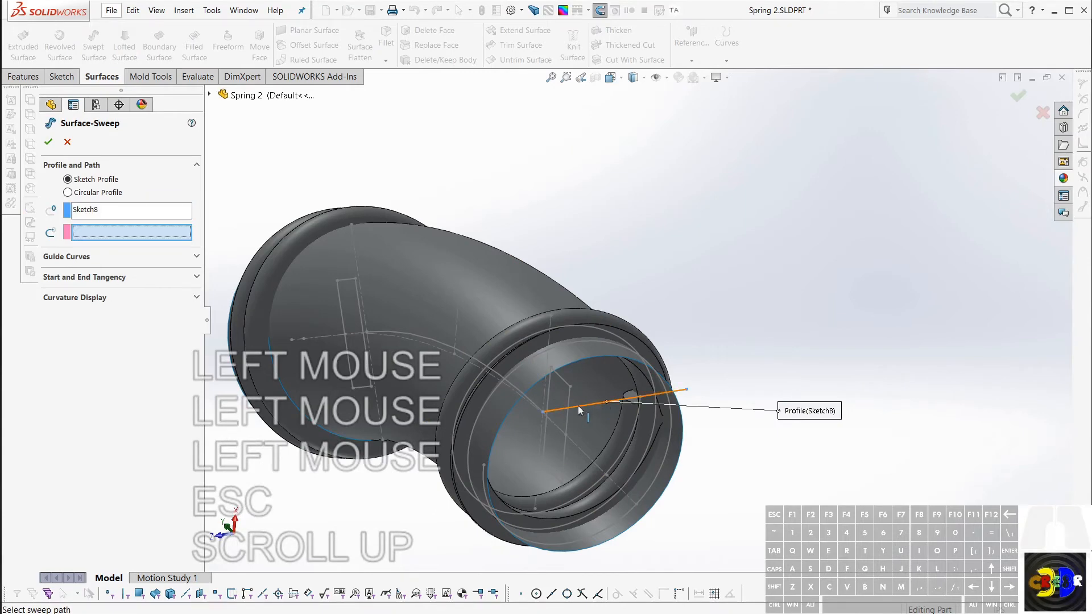
click(494, 370)
middle_drag(494, 370, 407, 380)
middle_click(408, 380)
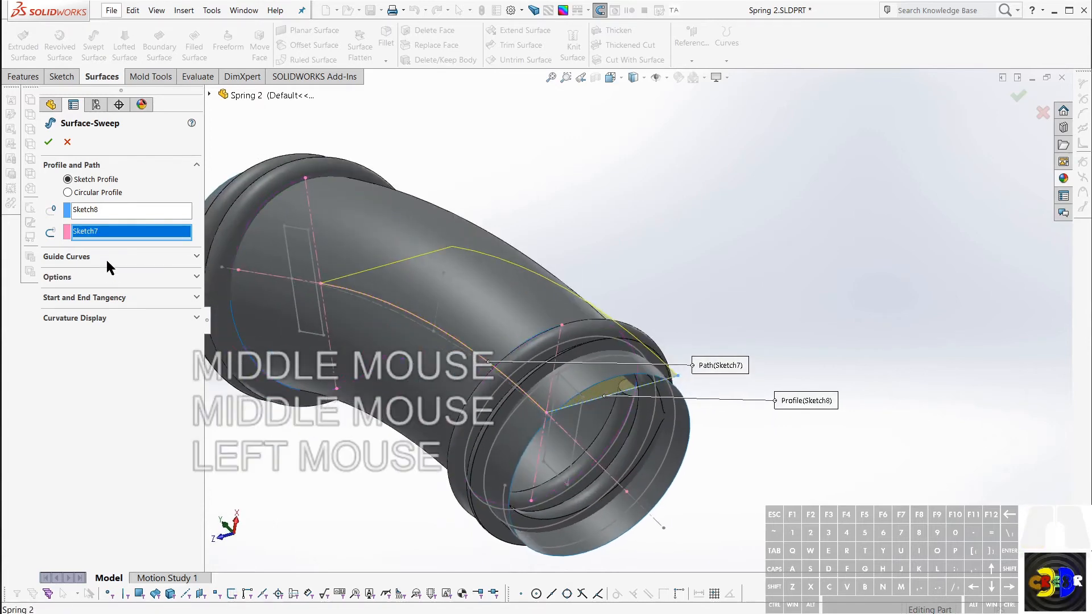
Give the sweep a specified profile twist of 8 revolutions, following the path, and create the surface
click(87, 277)
click(125, 303)
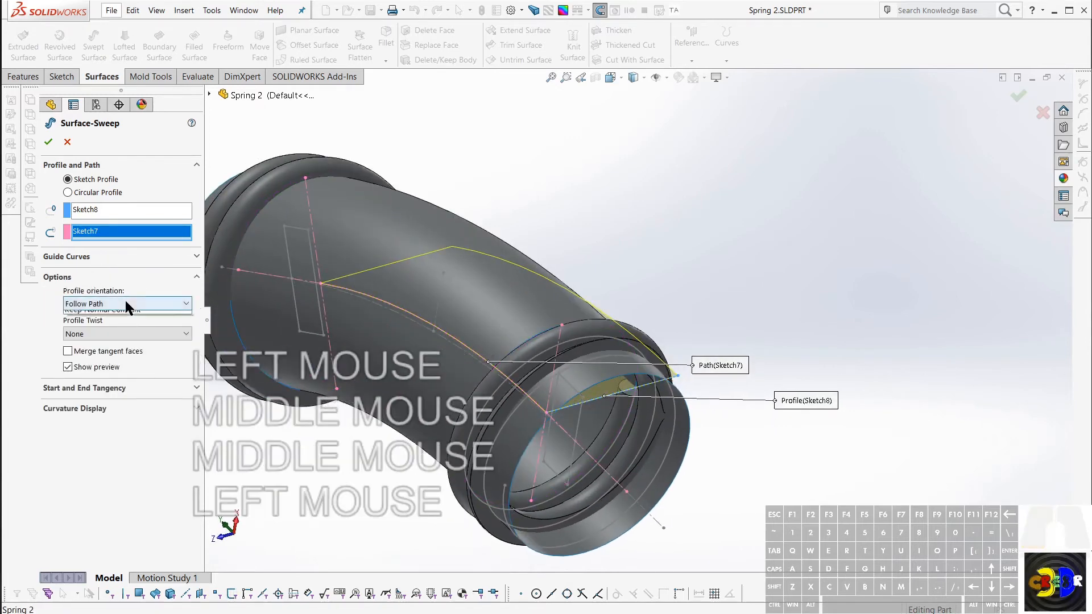
click(125, 302)
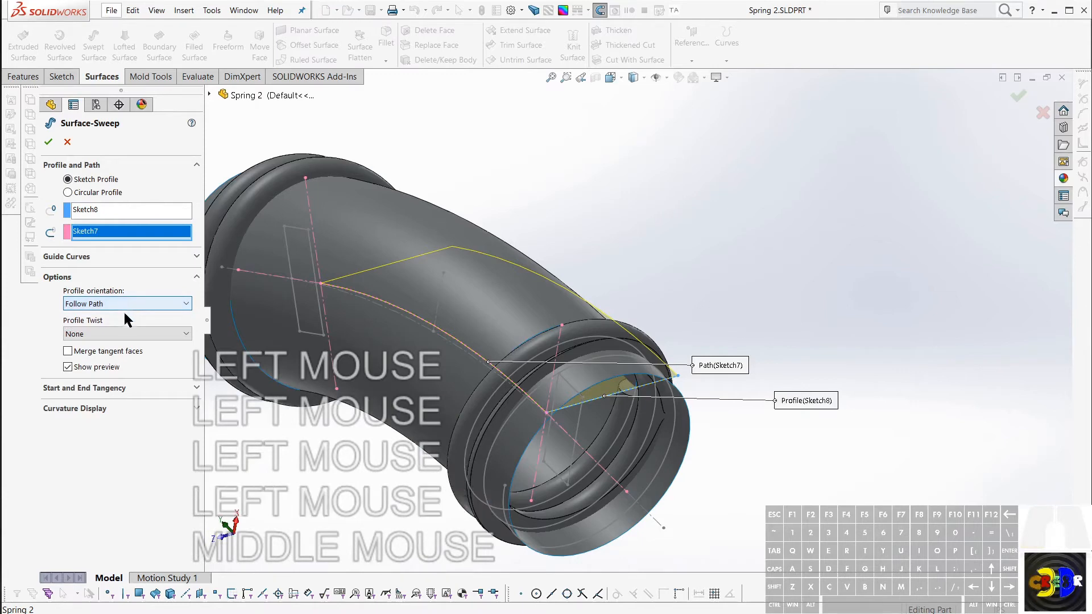
click(121, 334)
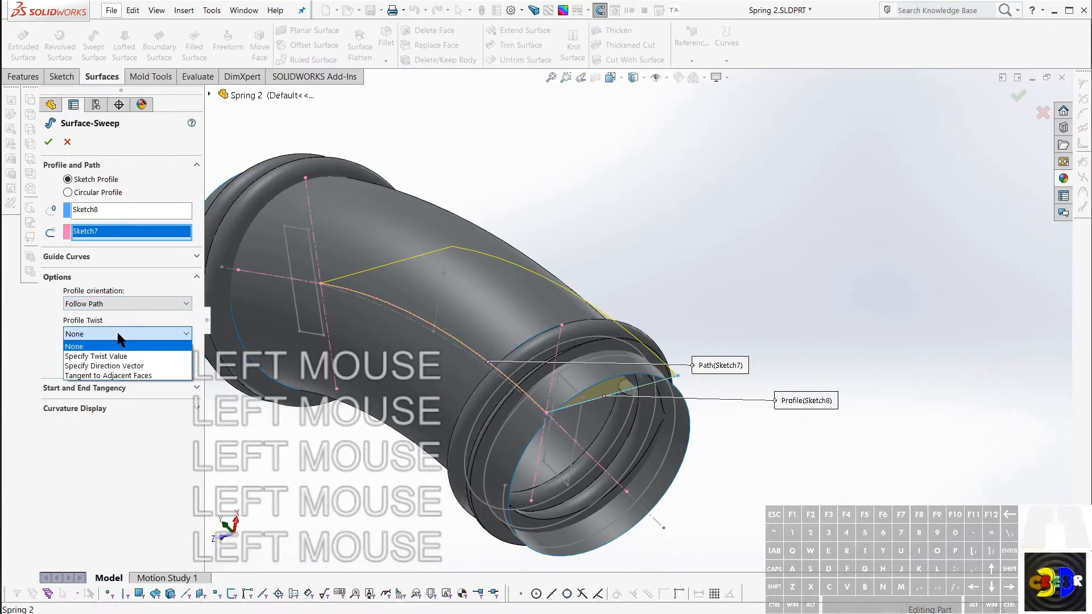
click(145, 356)
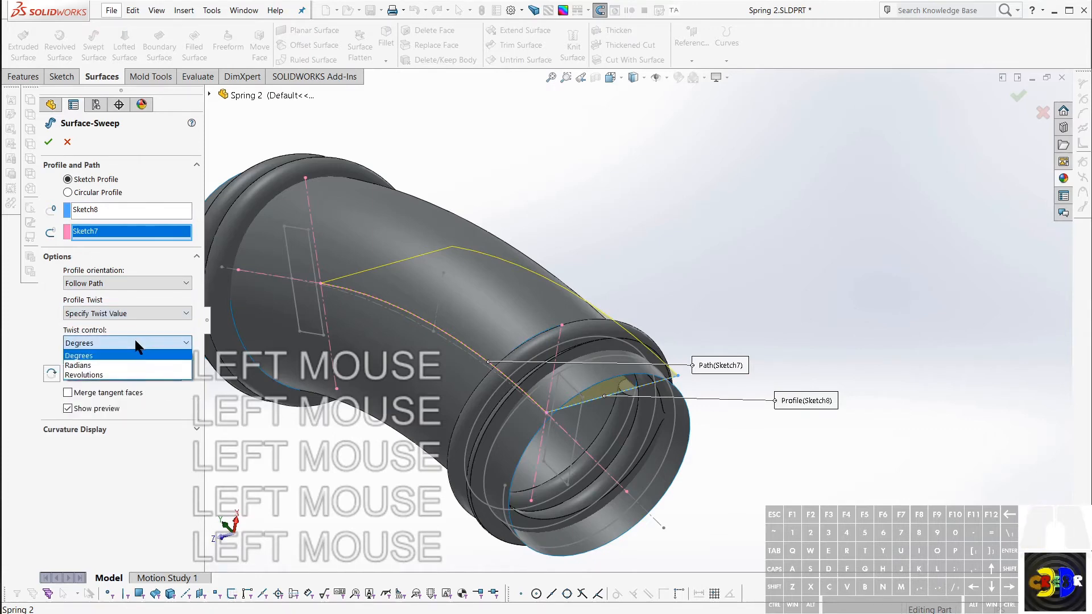
click(121, 370)
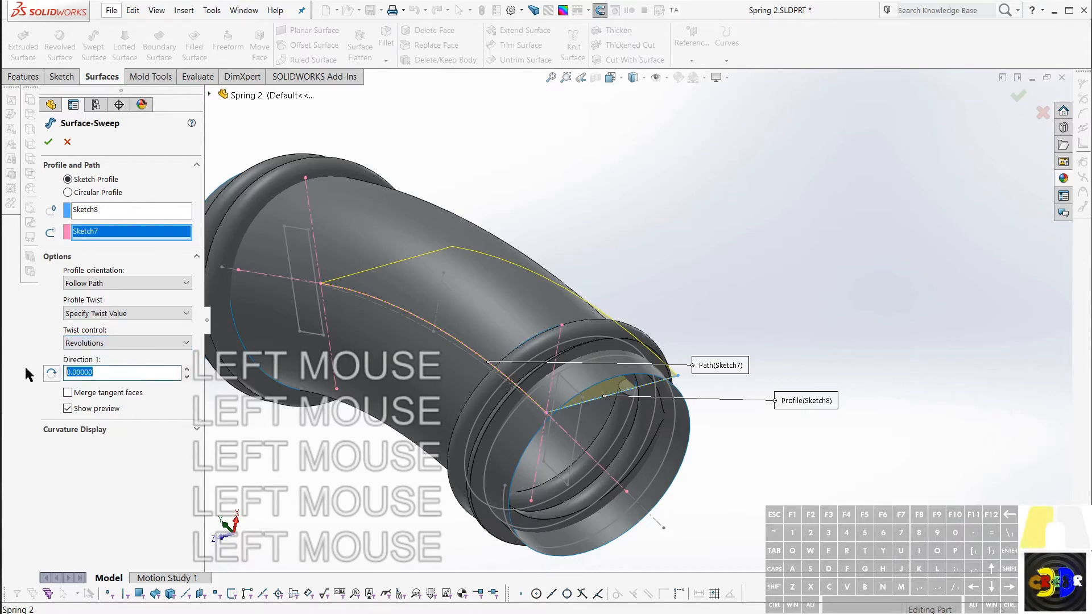
text(8)
key(Return)
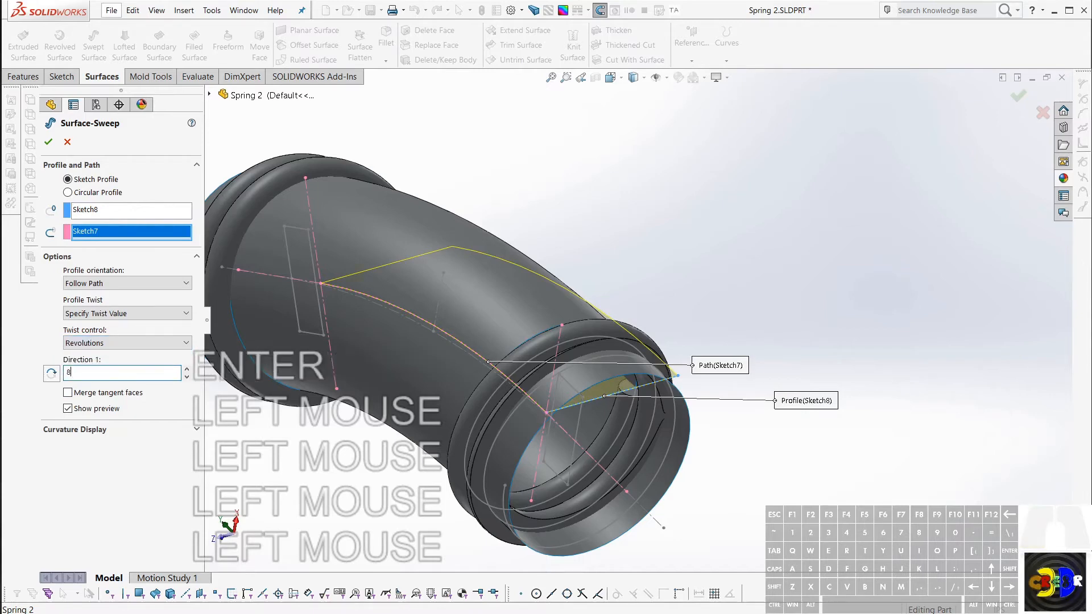
key(Return)
middle_drag(281, 391, 463, 361)
click(50, 143)
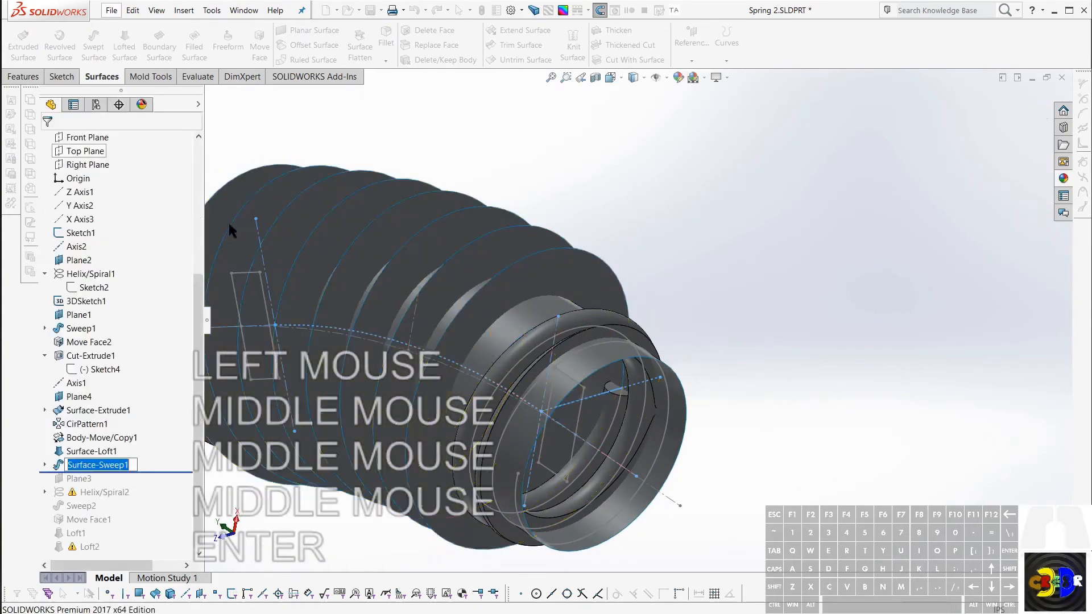
click(230, 224)
middle_drag(401, 296, 656, 370)
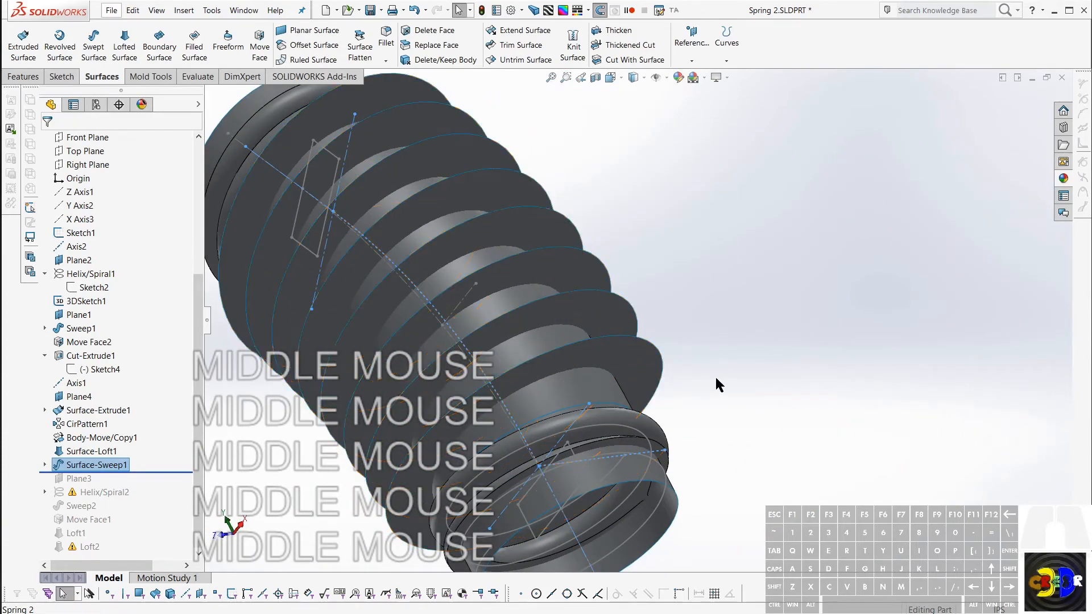
Try an intersection split line with both the twisted swept surface and the lofted guide surface as splitting faces
key(Escape)
click(736, 41)
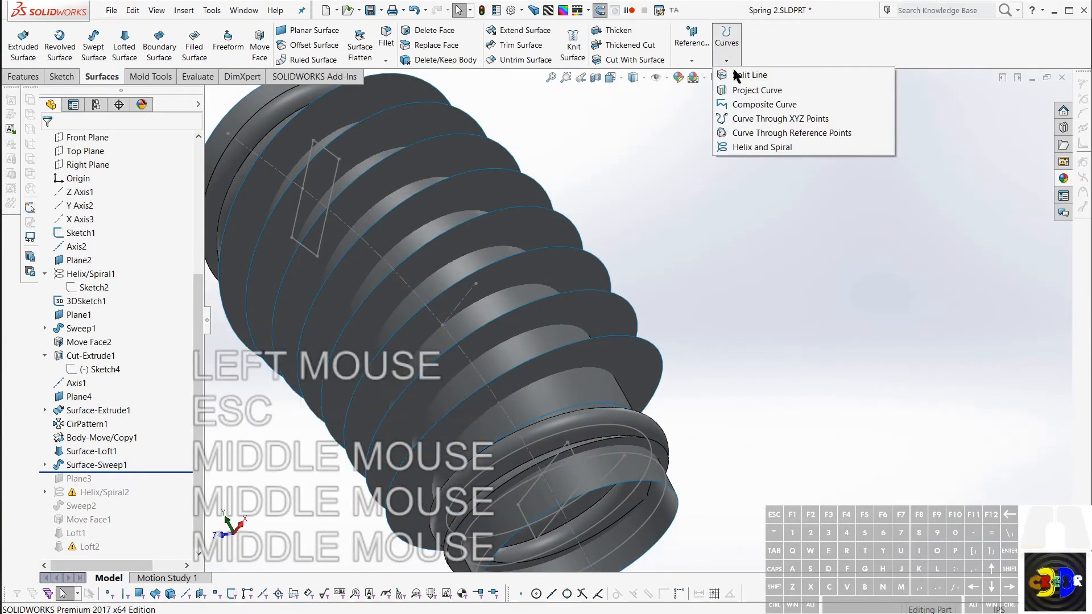
click(739, 76)
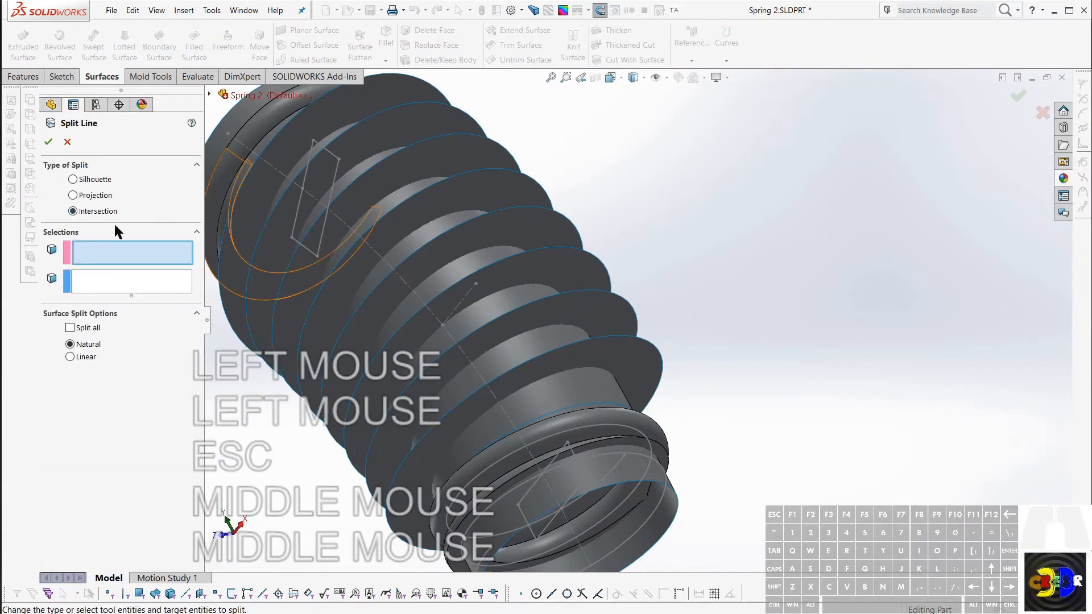
click(114, 251)
click(638, 376)
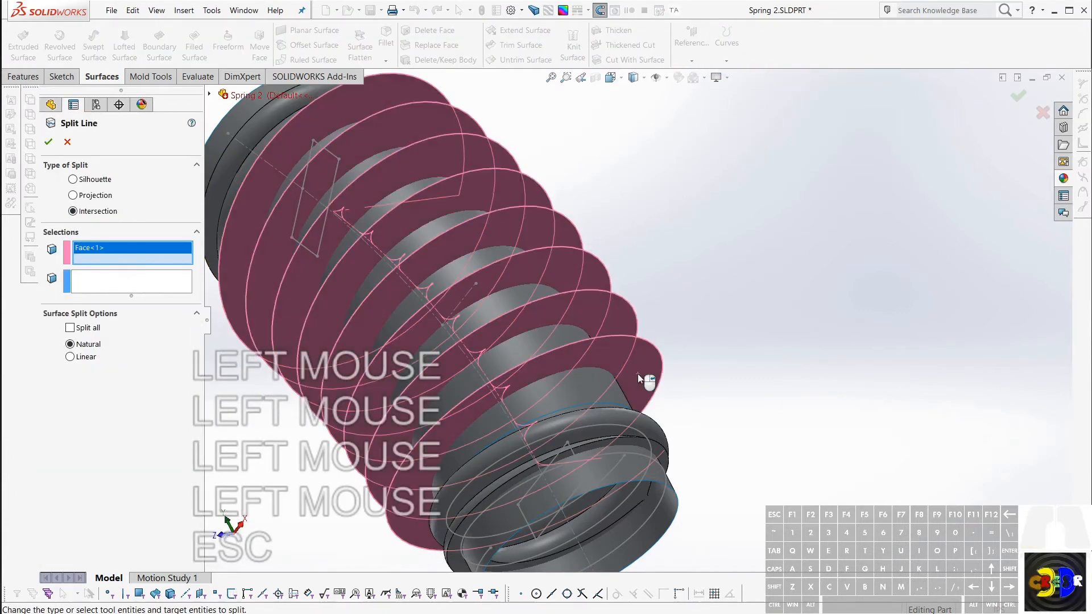
click(586, 395)
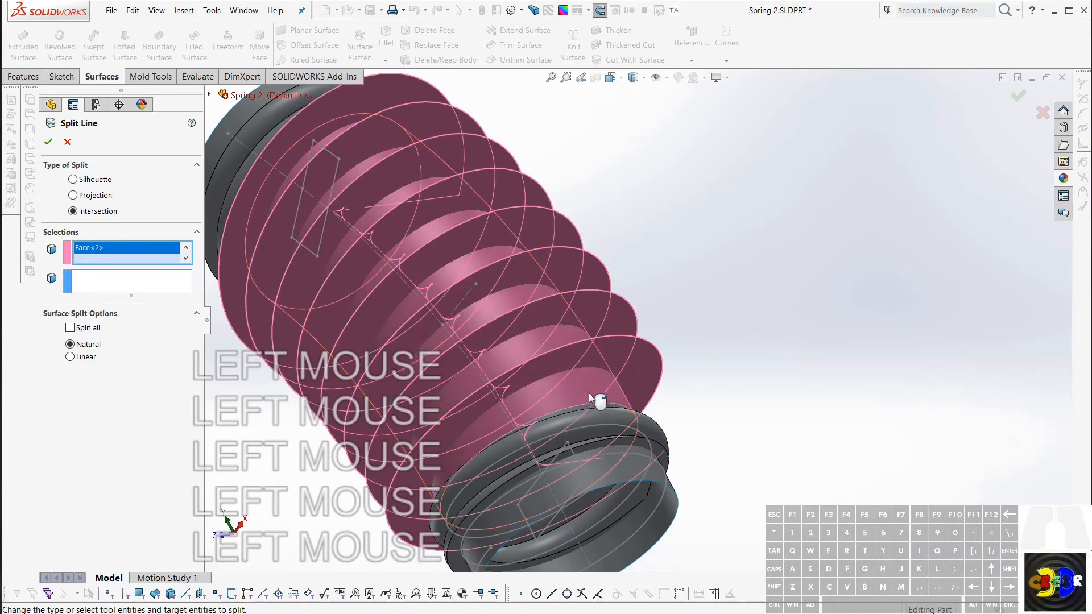
middle_drag(589, 394, 467, 491)
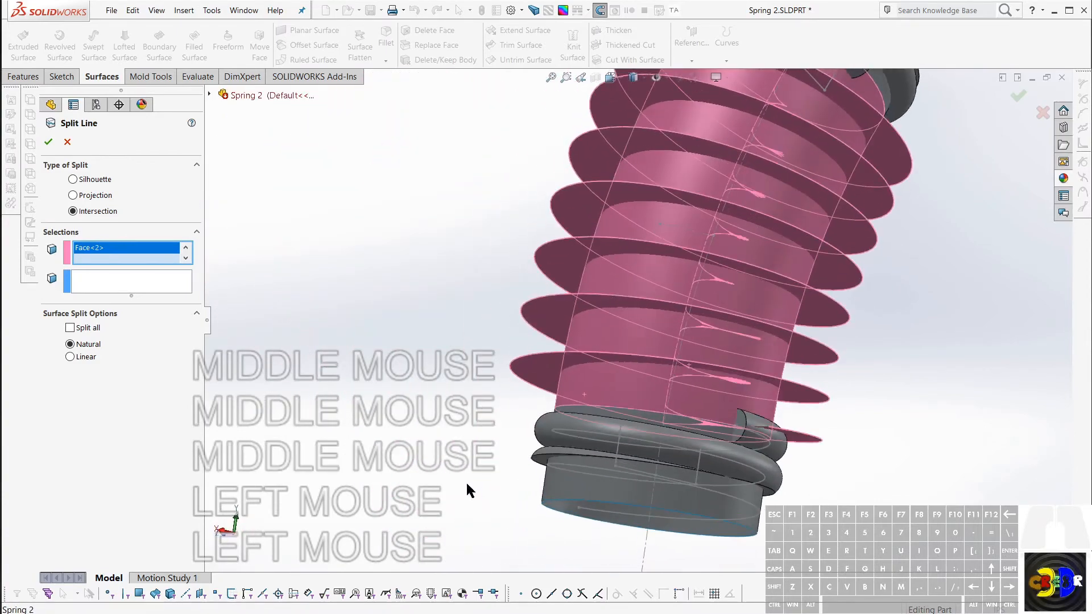
middle_click(468, 490)
click(49, 142)
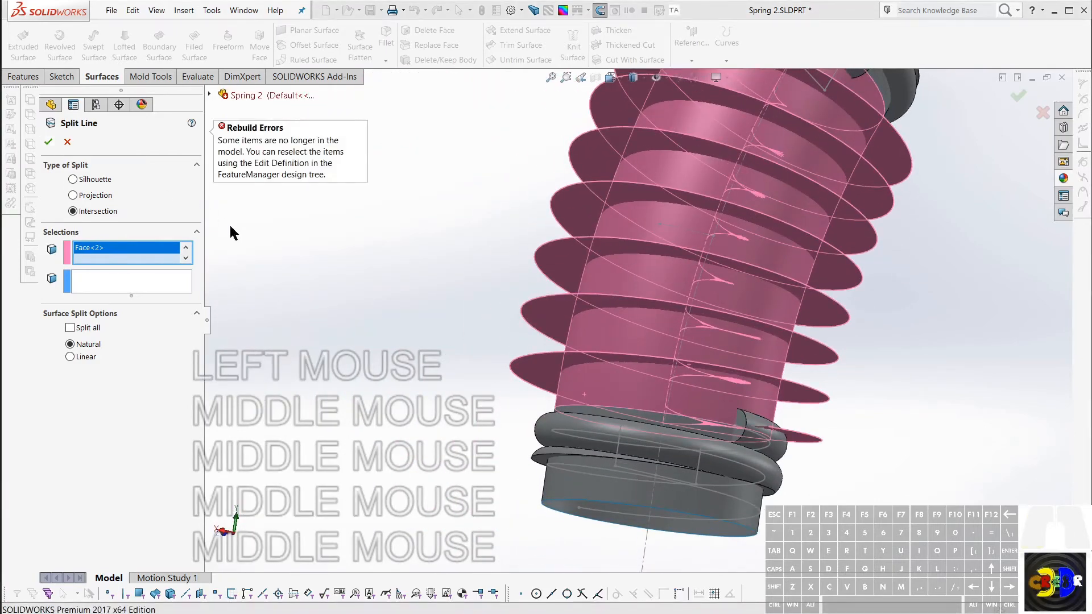
Try the intersection split with the twisted swept surface as the splitting face and the lofted guide surface as the target
click(592, 384)
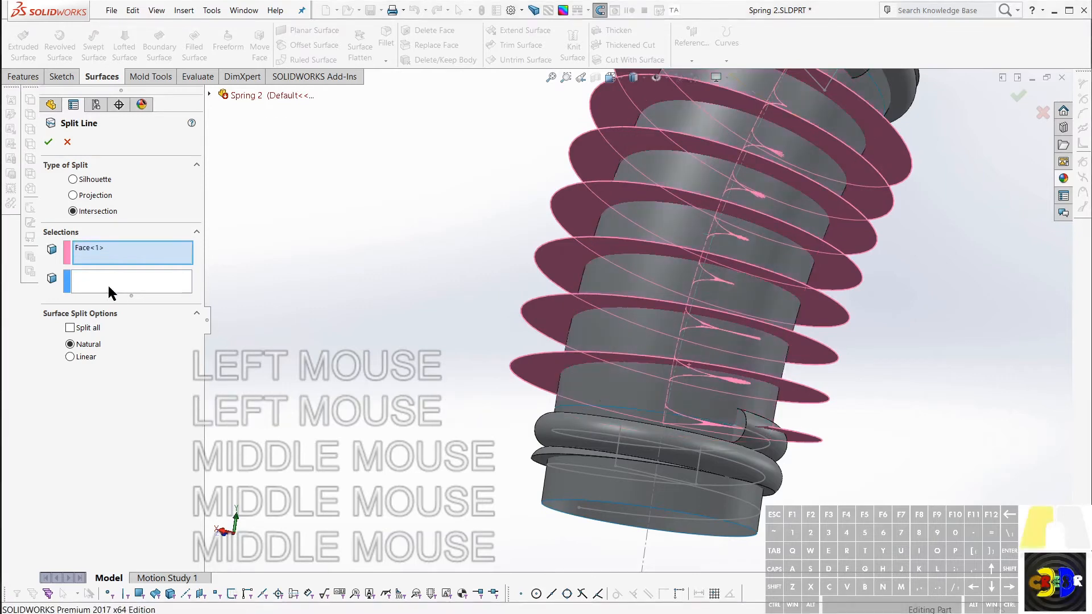
click(108, 285)
click(585, 389)
click(587, 392)
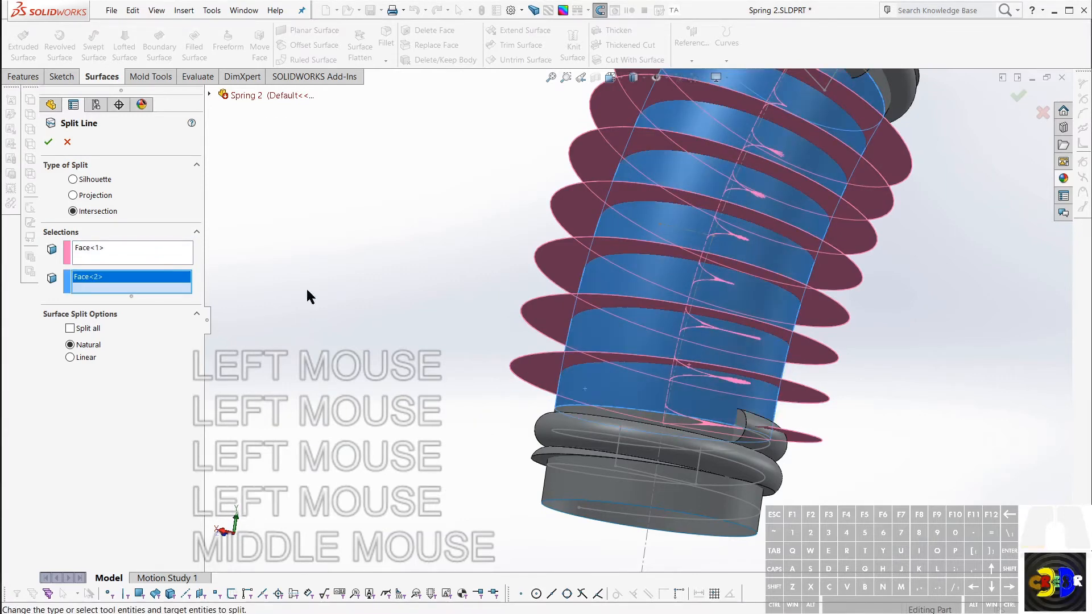
click(48, 144)
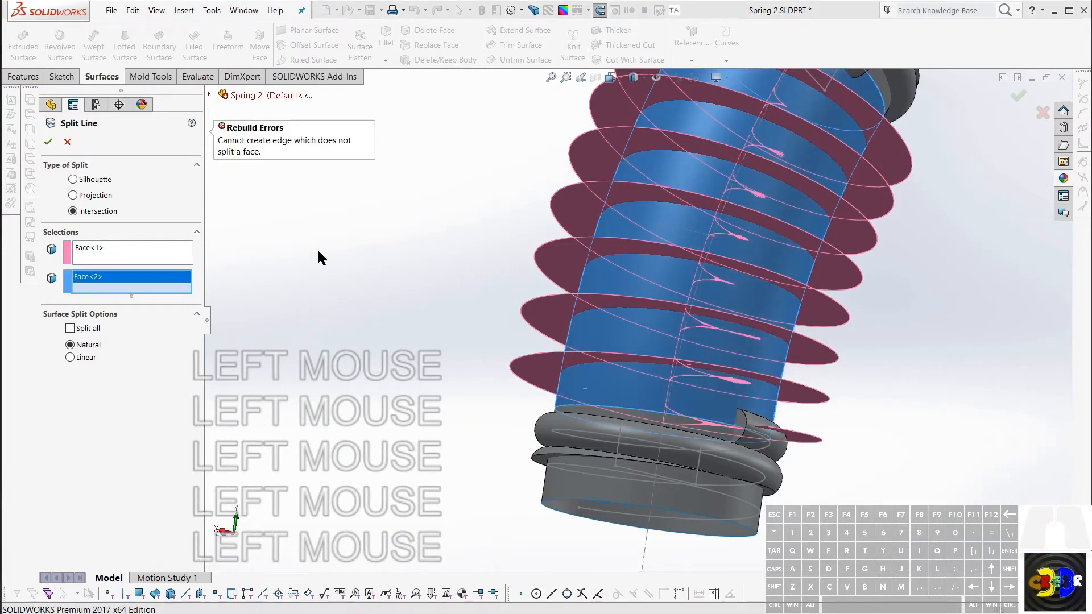
middle_drag(318, 253, 418, 203)
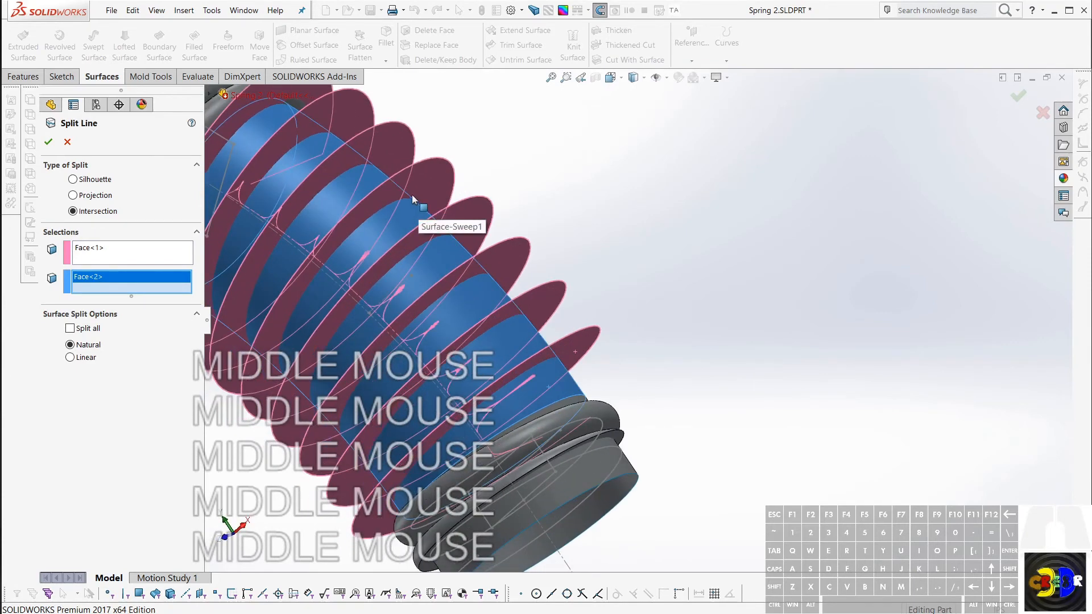
Create an intersection split line using the lofted guide surface as the splitting face and the twisted swept surface as the face to split
right_click(130, 282)
click(141, 290)
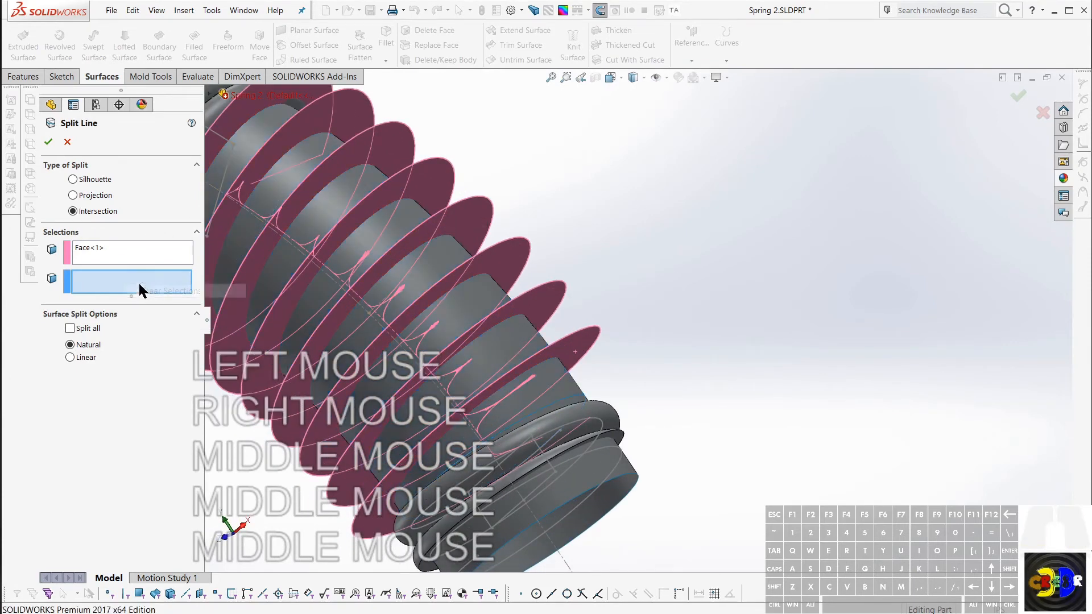
right_click(132, 260)
click(155, 268)
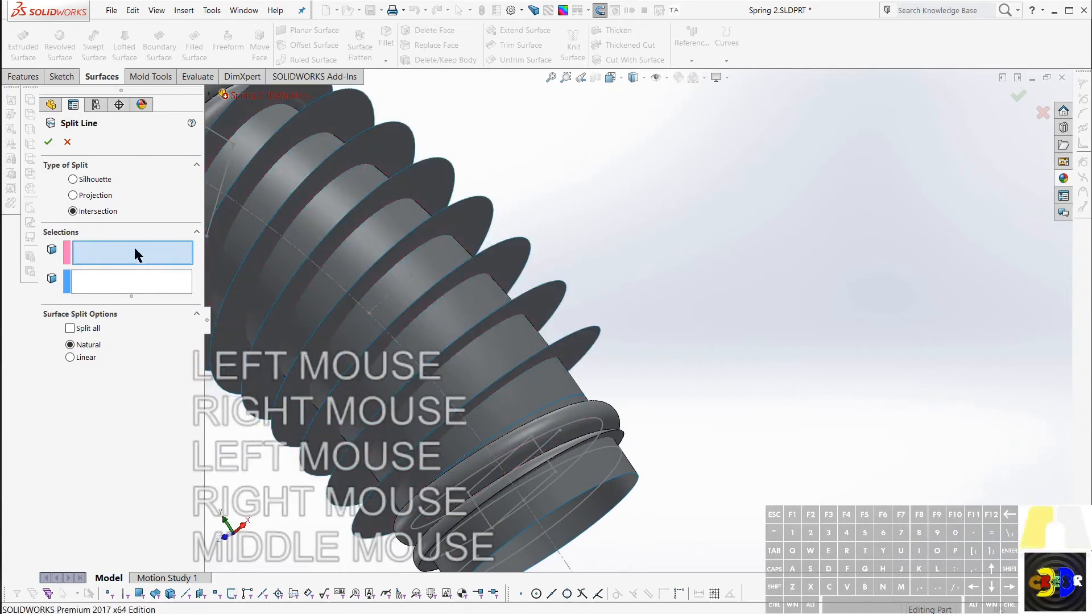
click(322, 211)
click(128, 274)
click(369, 189)
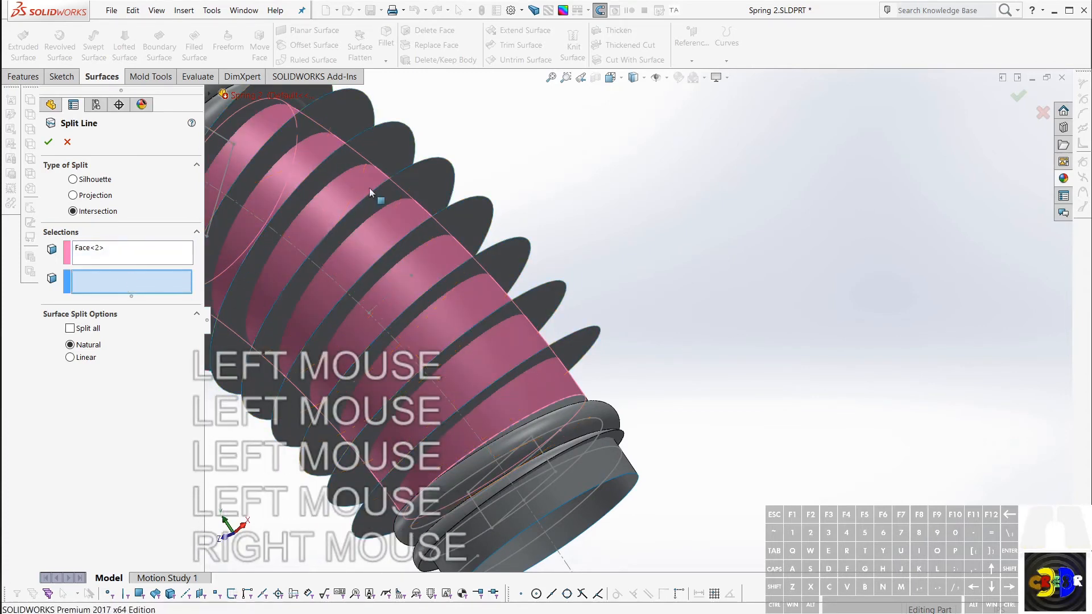
click(396, 145)
click(46, 143)
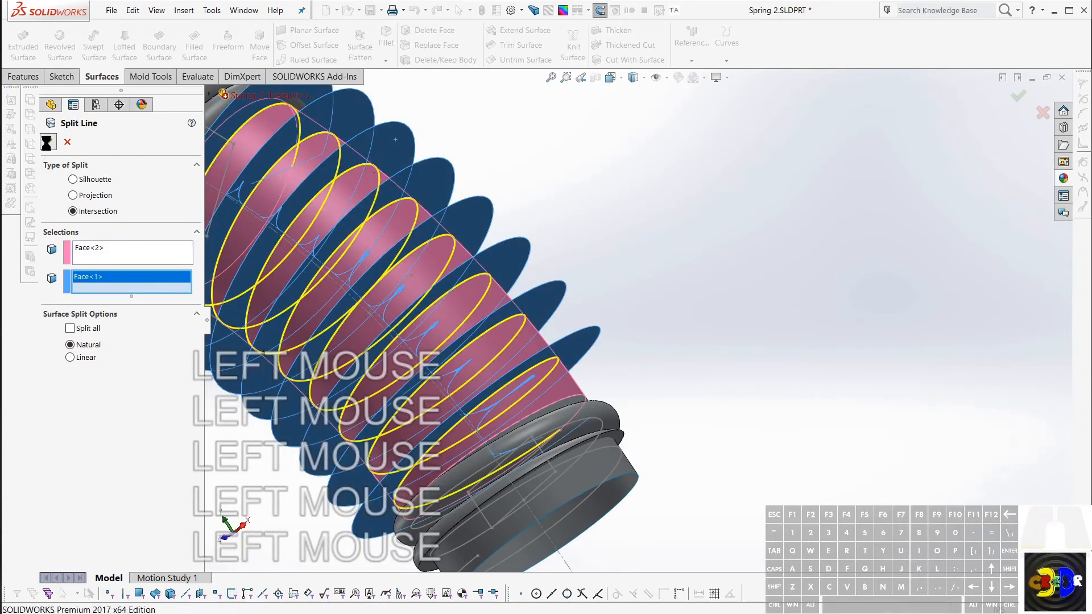
key(Escape)
Edit Surface-Sweep1 to reverse its twist direction, and check the split line on the rebuilt surface
middle_drag(520, 274, 511, 361)
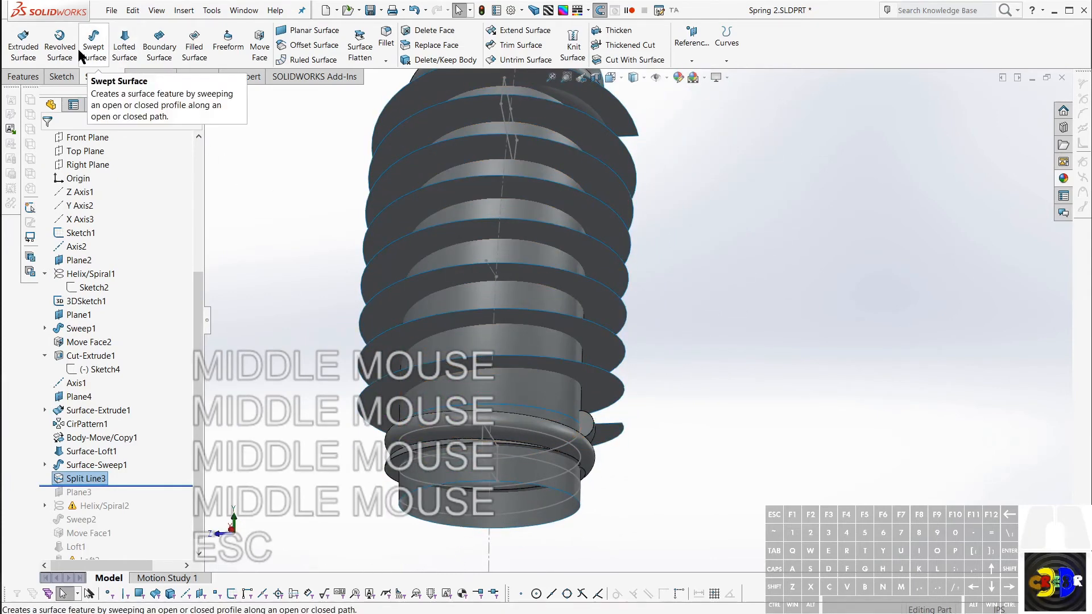
middle_drag(446, 218, 405, 300)
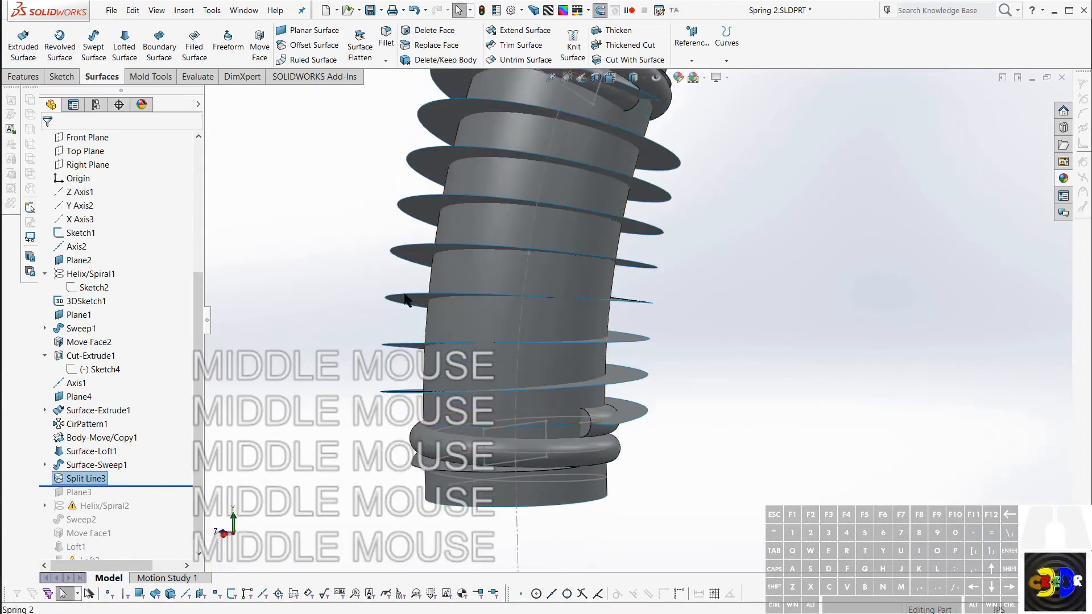
right_click(83, 470)
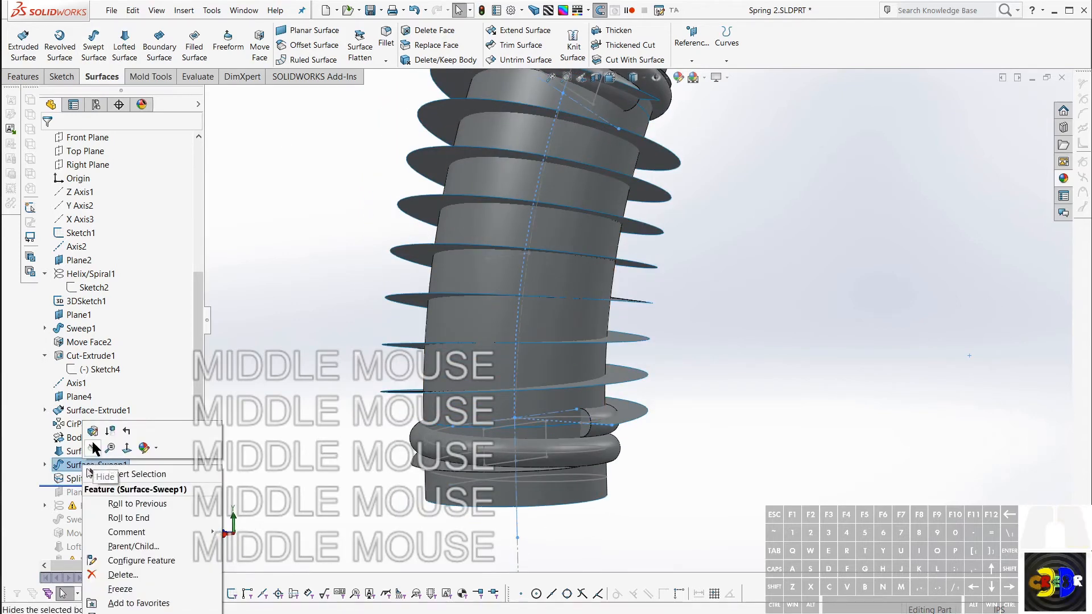
click(90, 446)
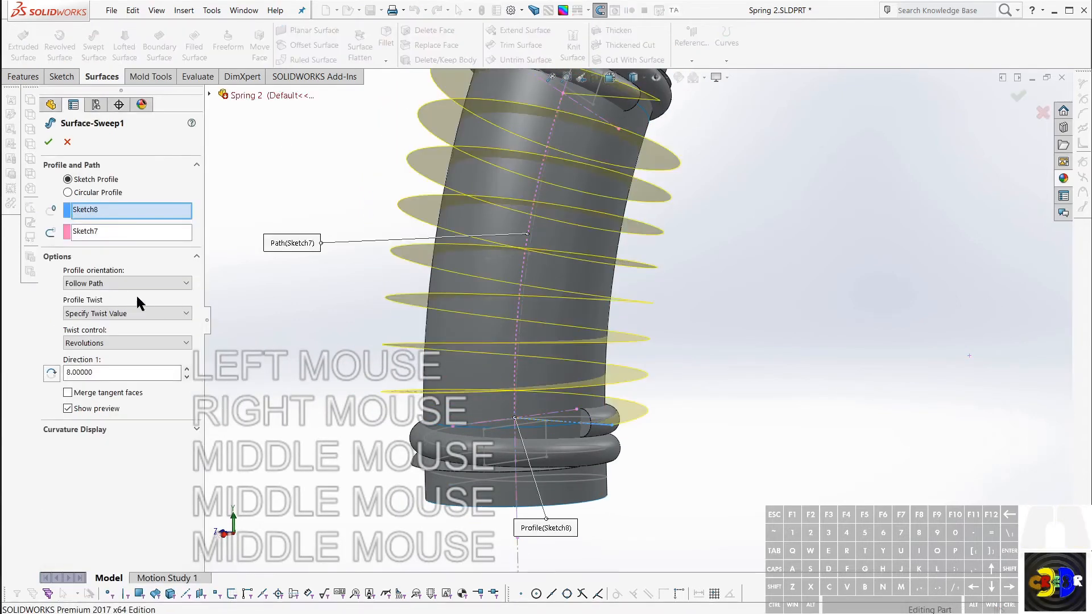
click(51, 374)
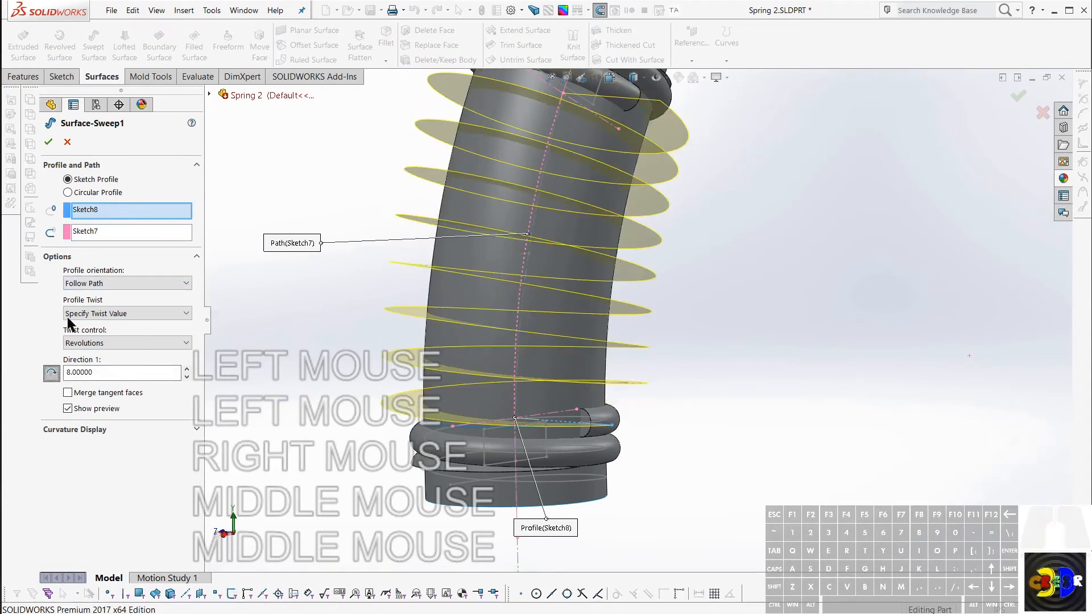
click(48, 141)
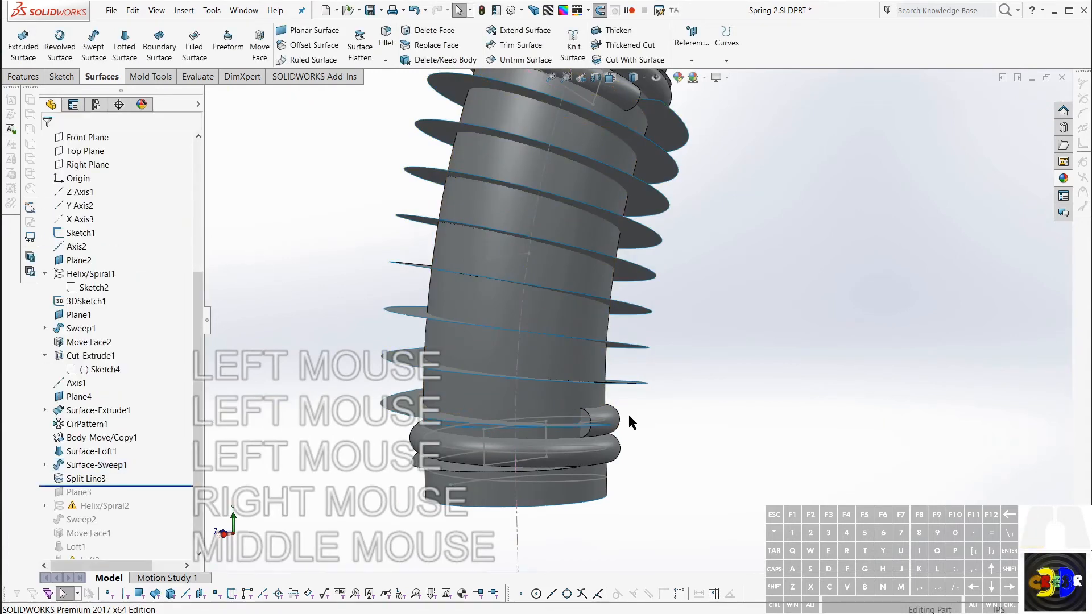
click(437, 405)
click(86, 479)
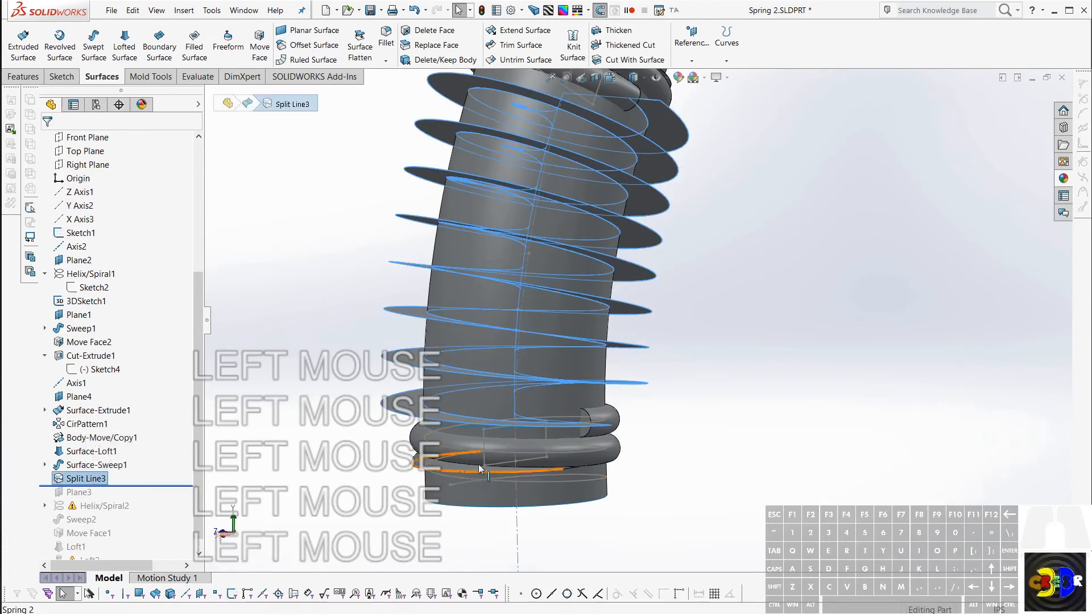
Set up a swept boss with the lower end coil's end face as profile and the helical split-line edge as path
middle_drag(455, 393, 660, 444)
click(671, 439)
middle_click(658, 439)
key(Escape)
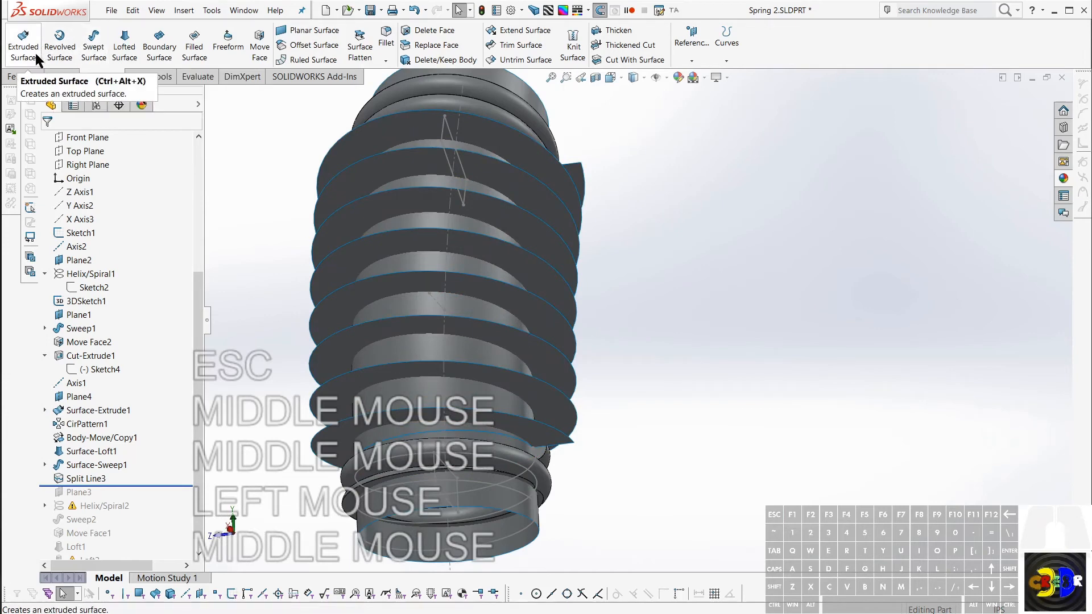
click(25, 76)
click(123, 31)
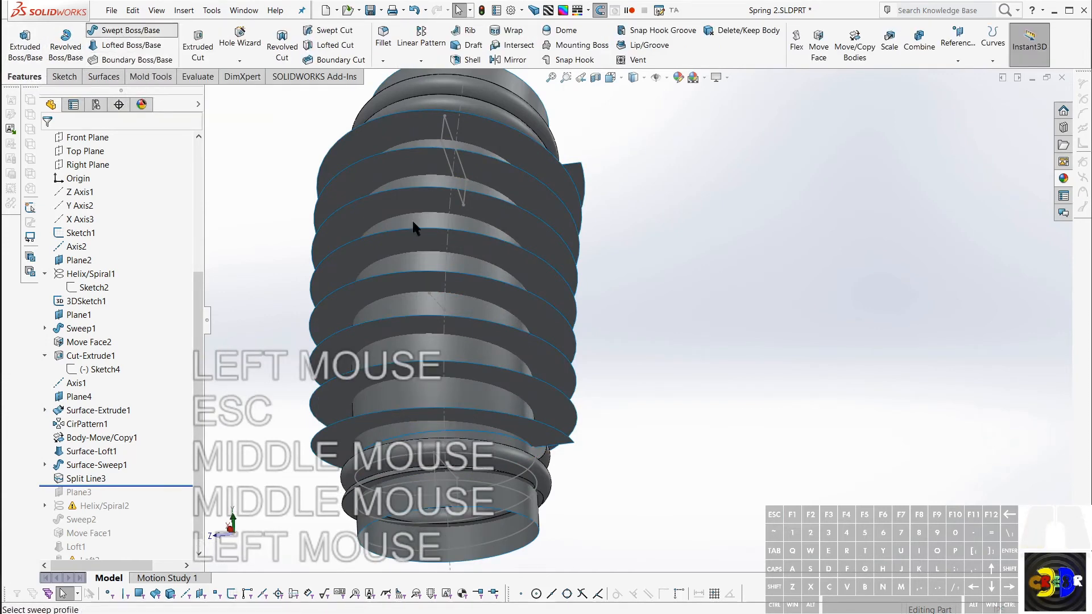
scroll(563, 455, up, 3)
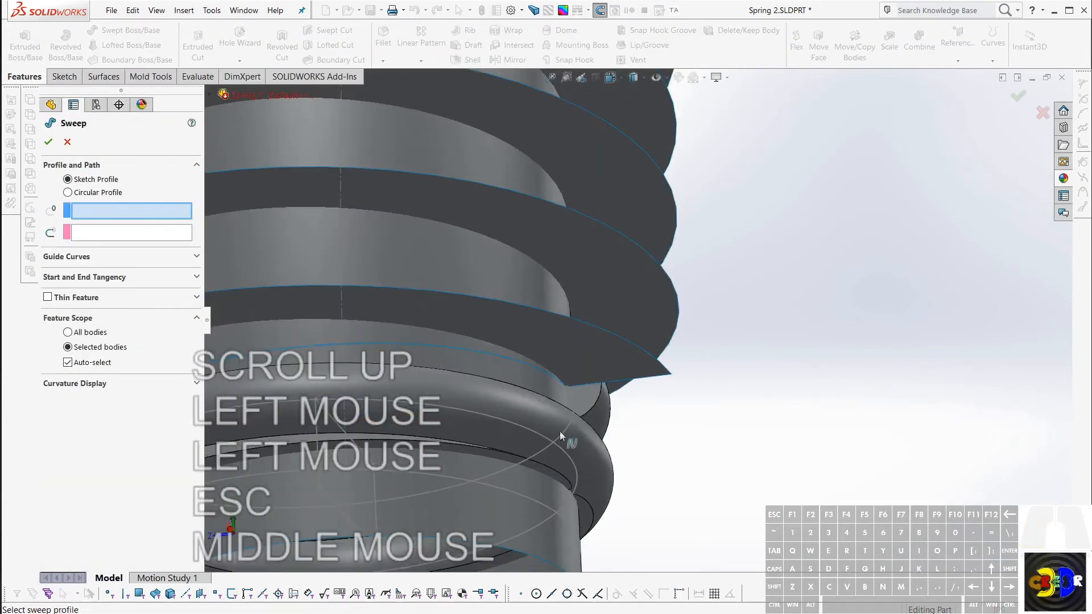
click(582, 396)
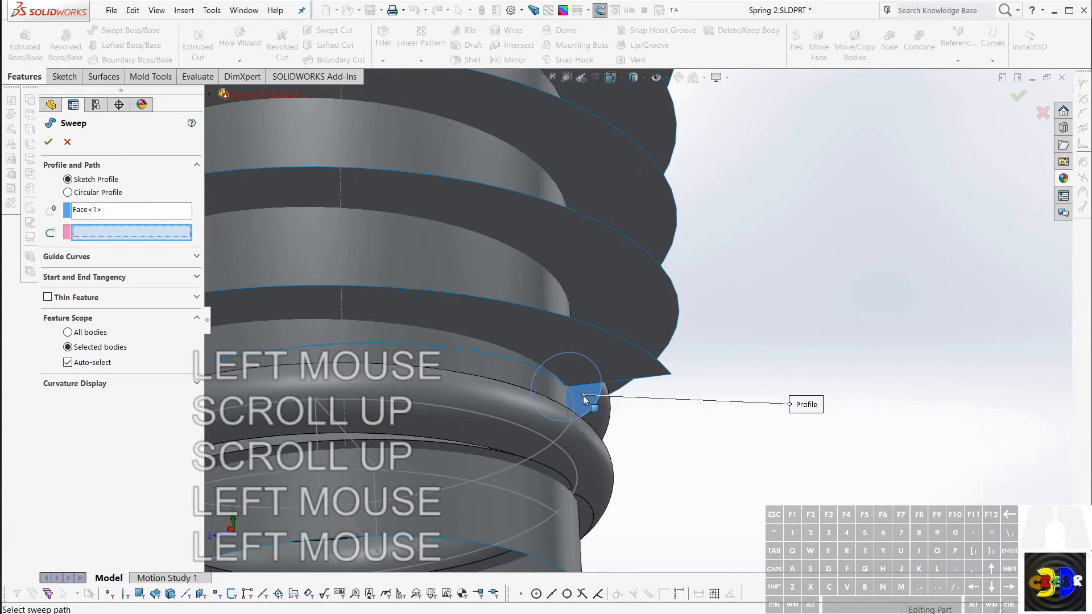
click(506, 347)
click(501, 363)
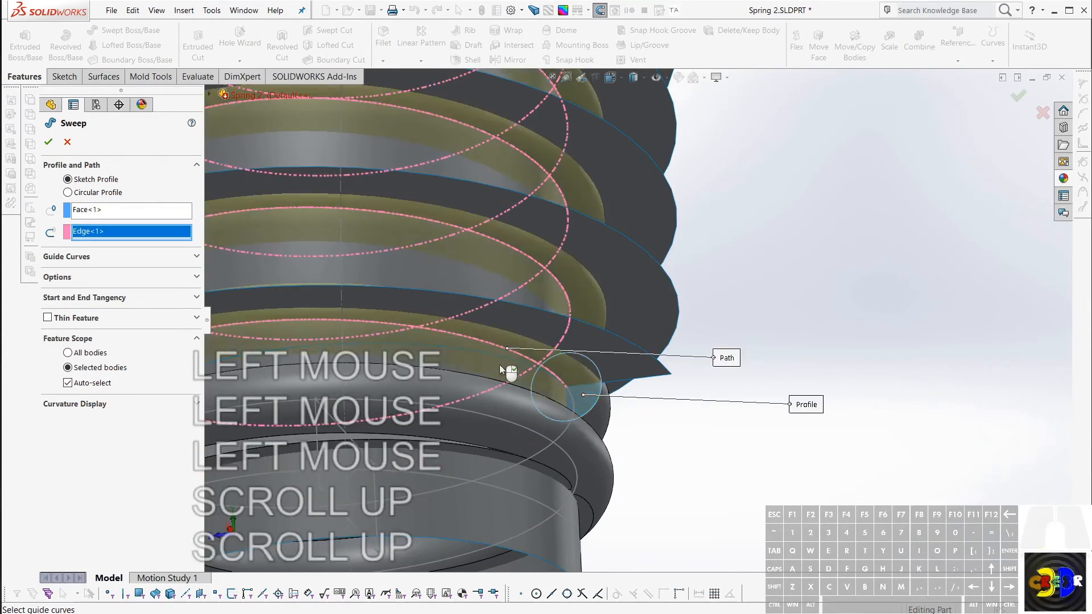
Turn off merging the result and create the solid coil sweep
scroll(544, 293, down, 5)
scroll(497, 267, down, 1)
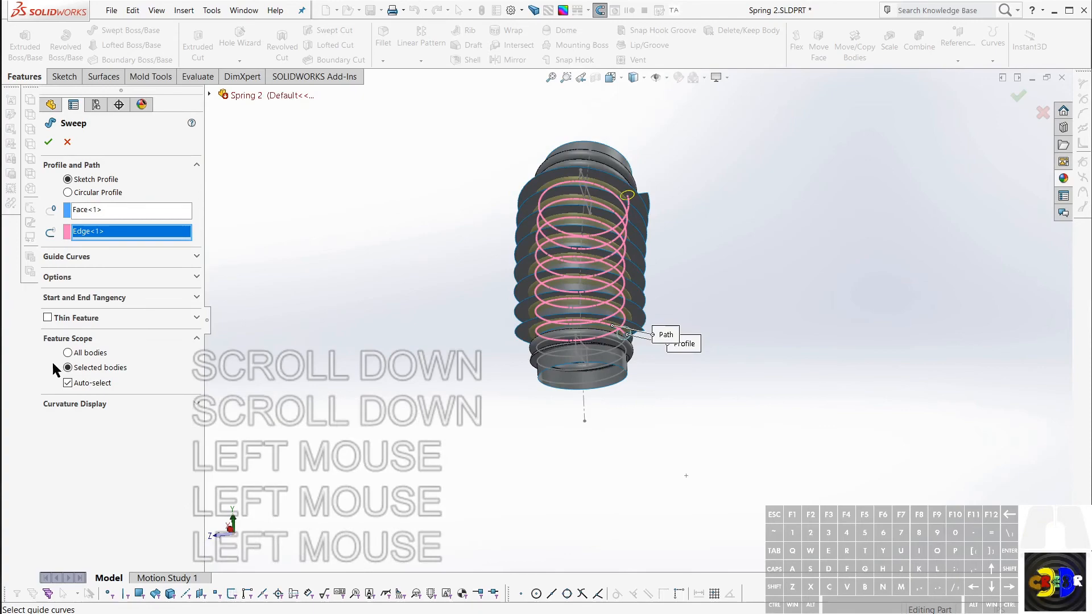
click(58, 278)
click(68, 400)
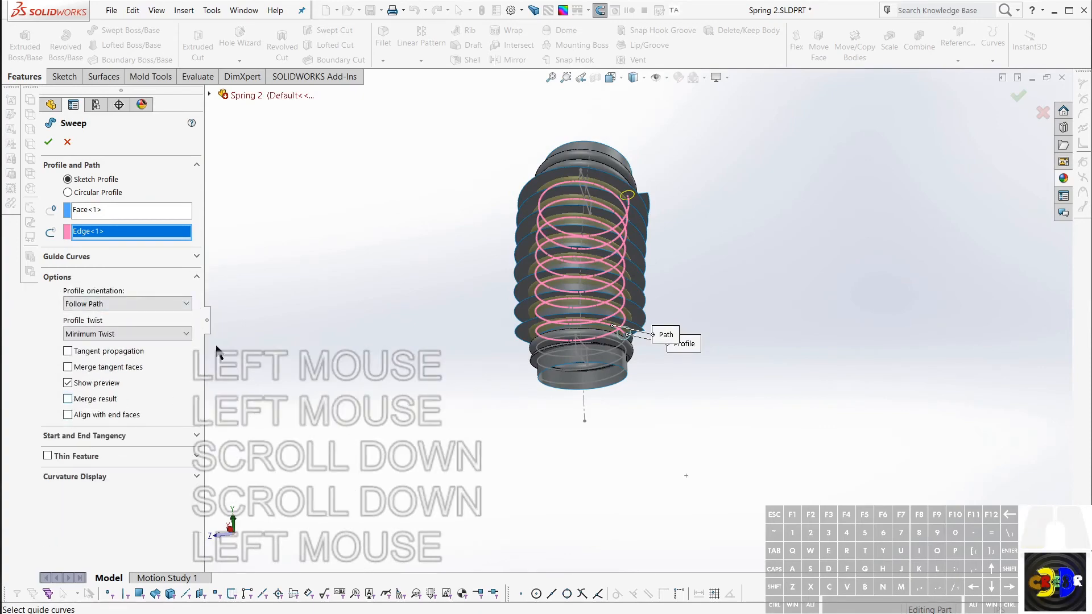
click(47, 142)
scroll(611, 400, up, 3)
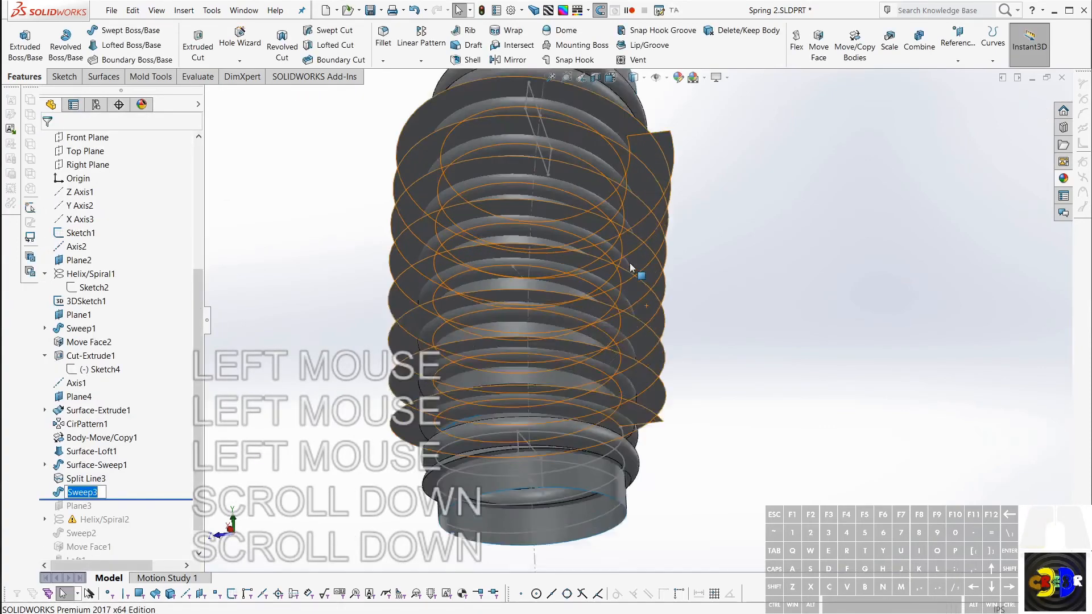
scroll(611, 400, up, 3)
Hide the sketches, the twisted swept surface, the lofted guide surface and both cylindrical end surfaces
middle_drag(610, 400, 660, 304)
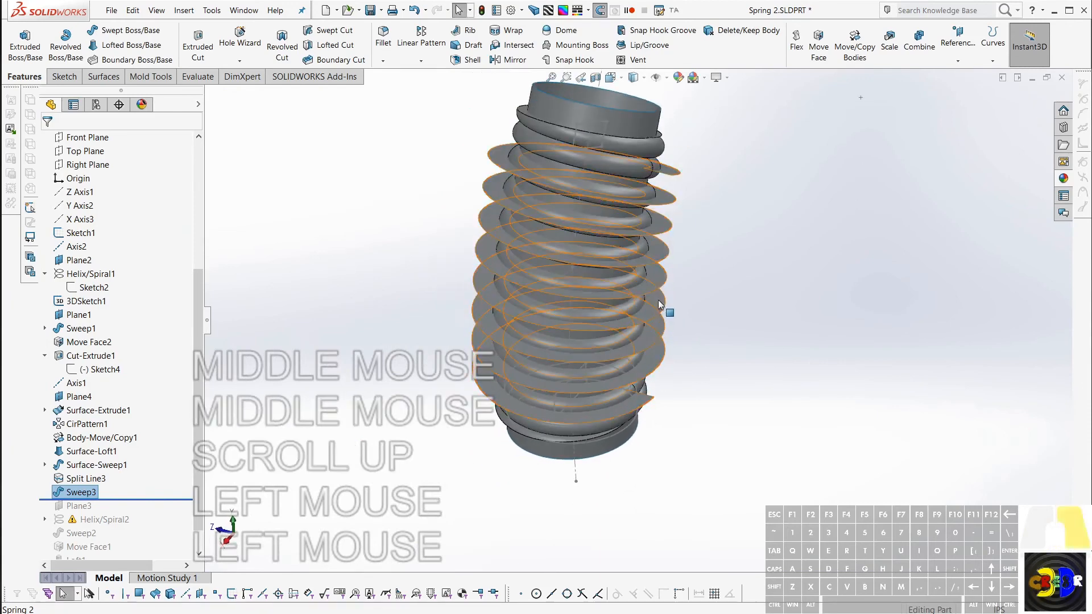
right_click(658, 300)
click(690, 287)
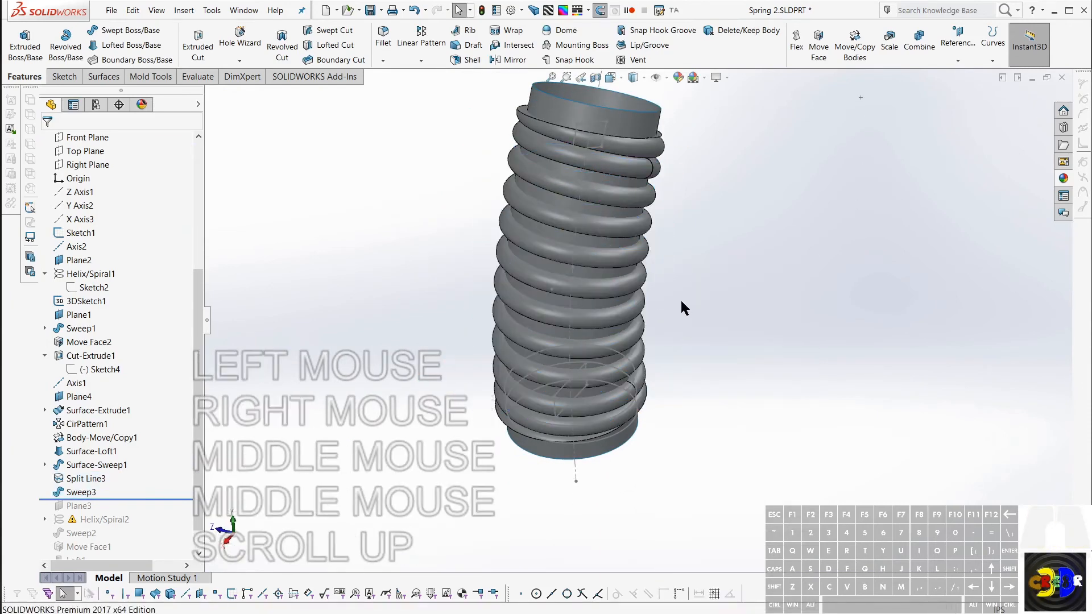
click(685, 308)
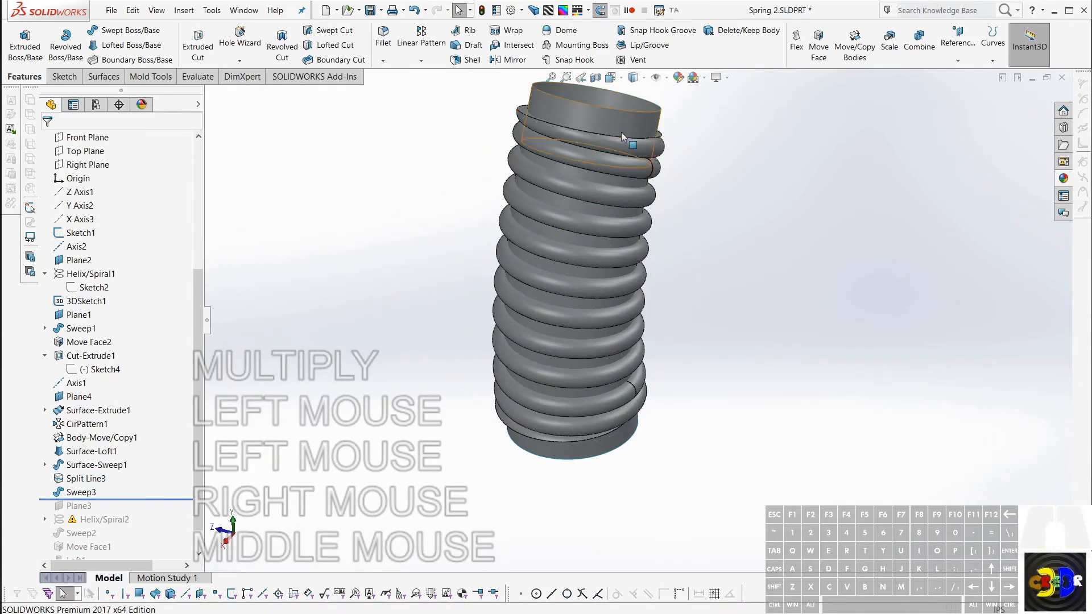
right_click(623, 132)
click(648, 107)
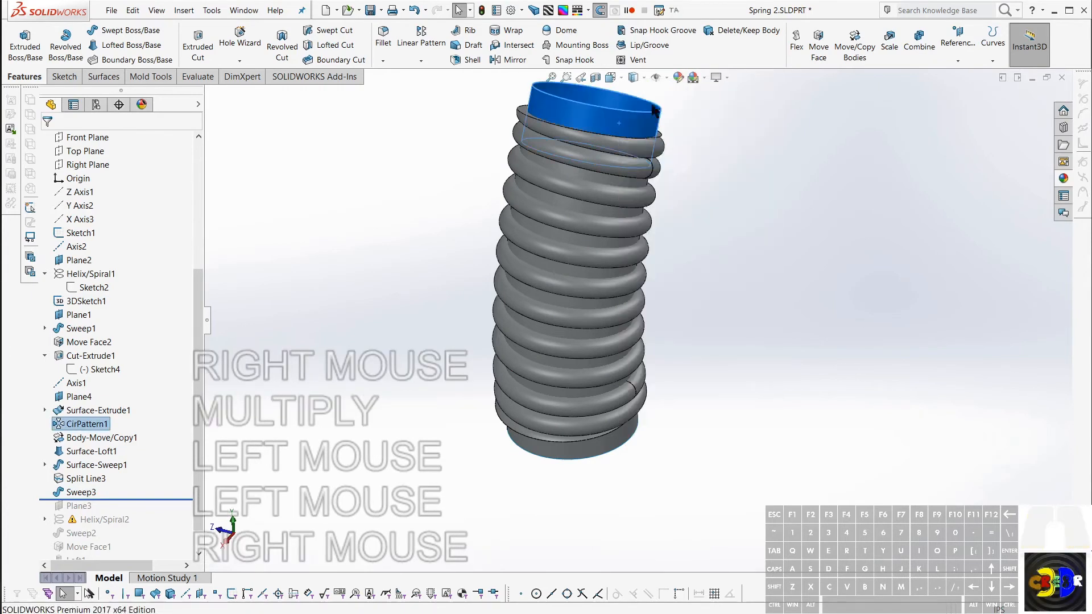
right_click(594, 178)
click(620, 161)
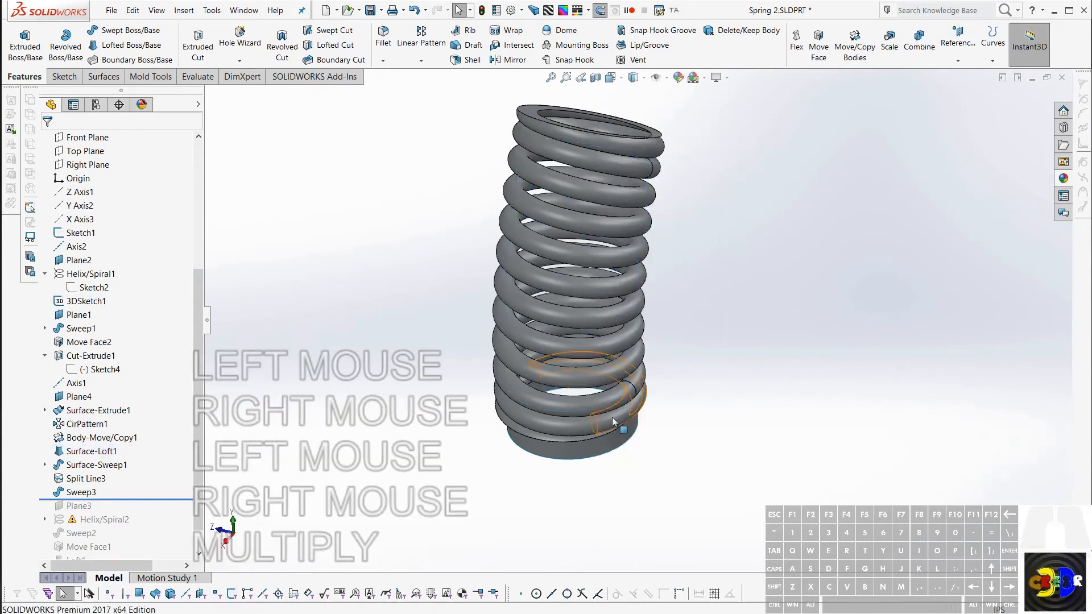
right_click(600, 448)
click(625, 428)
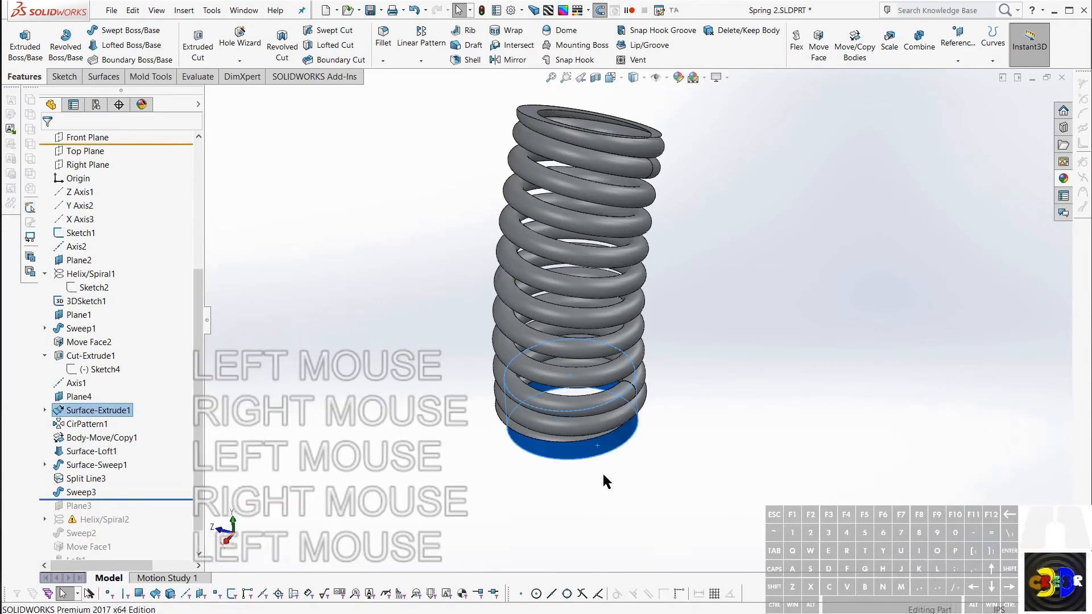
Set the diameter of the lower helix's base circle in Sketch2 to .75 in and rebuild the spring
middle_drag(666, 366, 631, 302)
scroll(628, 192, up, 2)
scroll(639, 251, up, 2)
scroll(654, 256, down, 4)
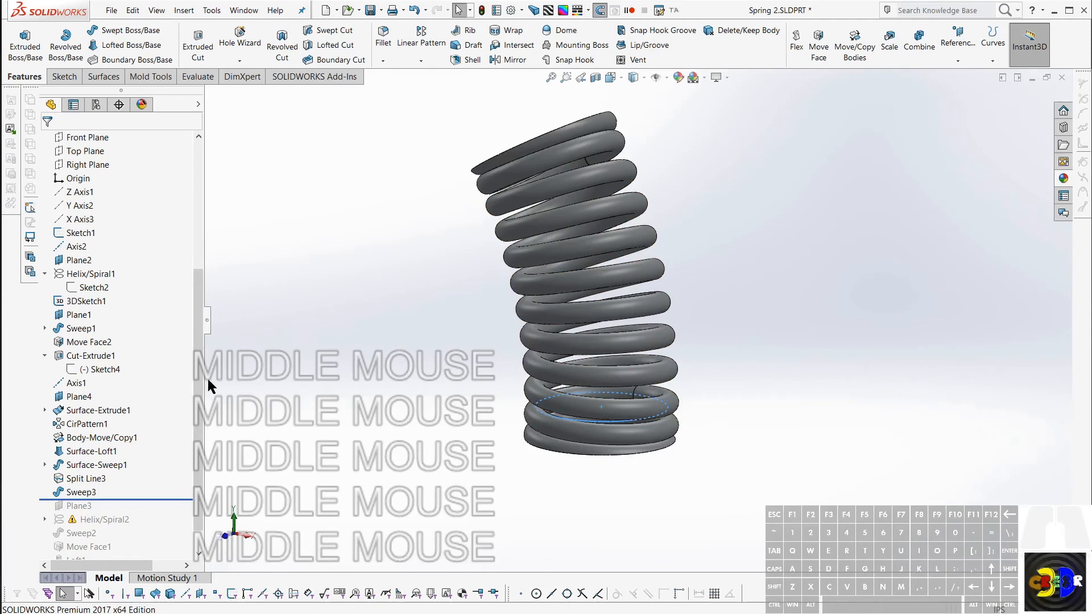
drag(194, 371, 201, 341)
click(244, 323)
click(83, 290)
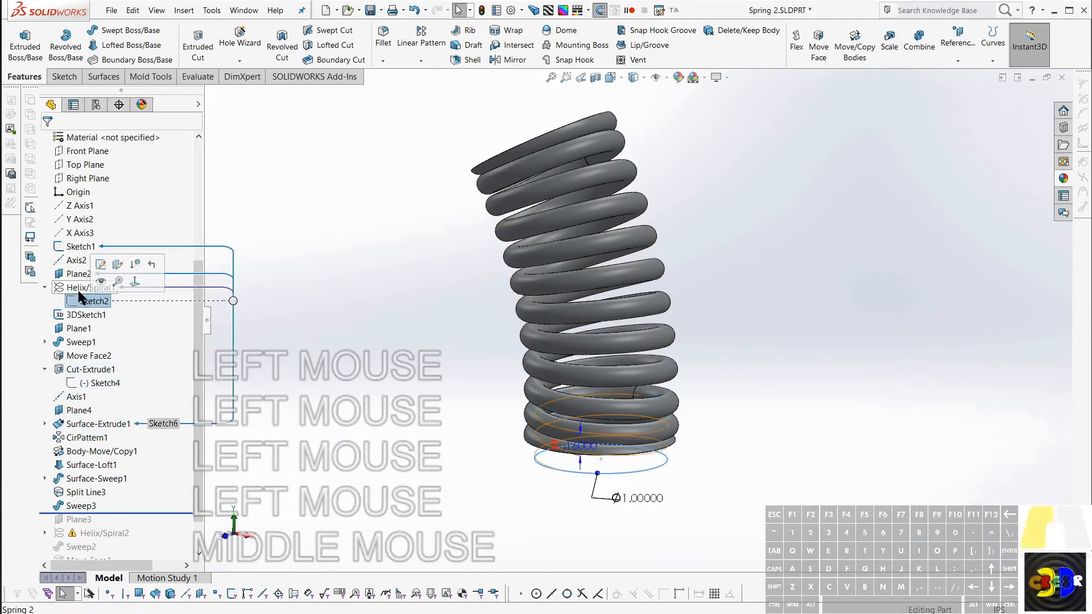
click(79, 291)
click(77, 301)
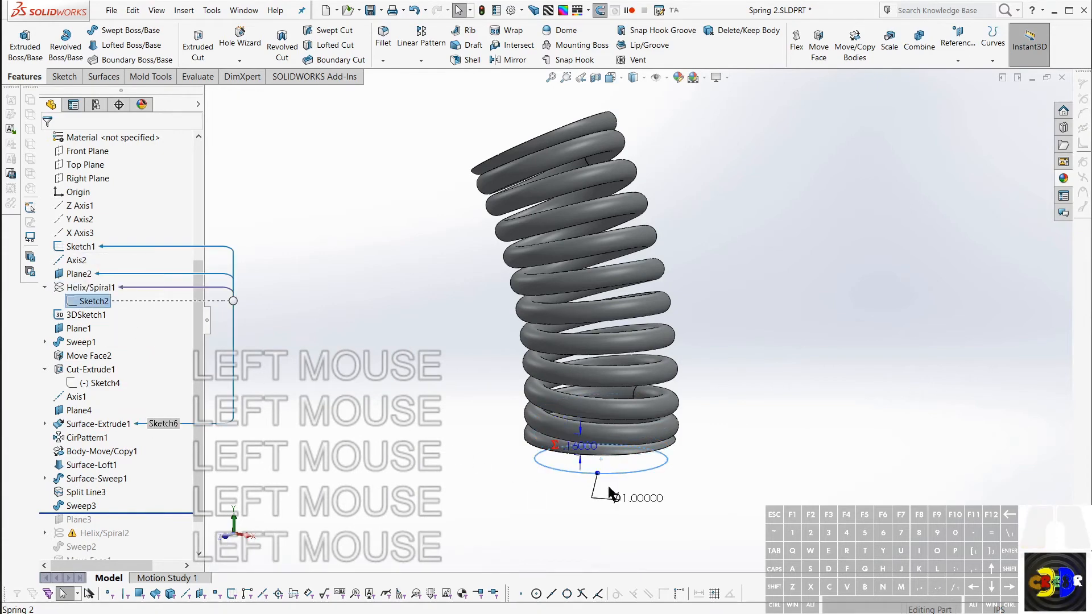
double_click(629, 499)
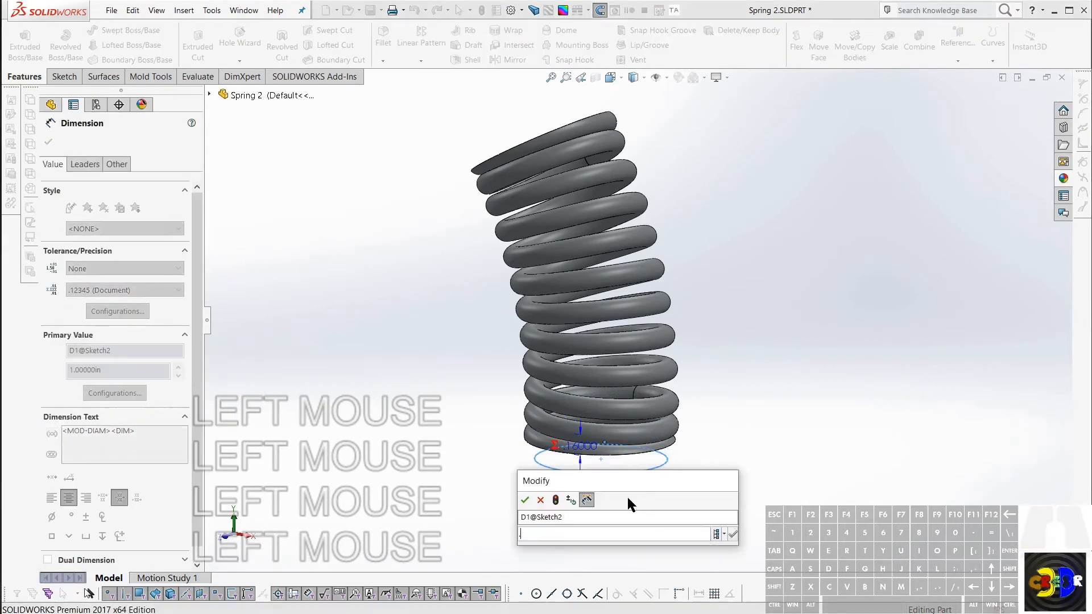
text(.75)
key(Return)
key(Return)
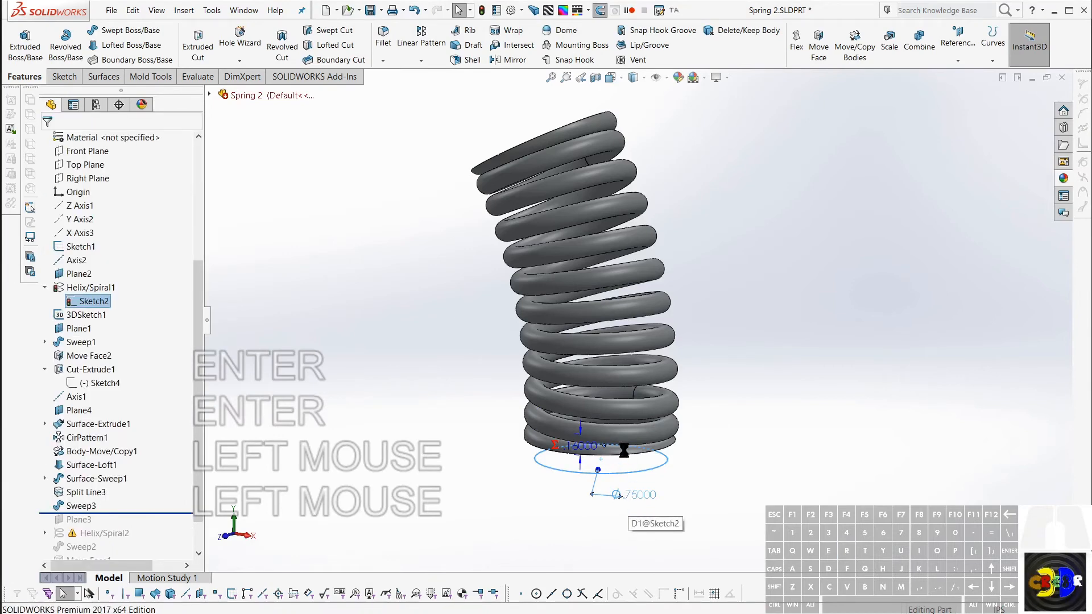
key(r)
Inspect the rebuilt middle coils and review the profile, path and options of Sweep3 without changing them
middle_drag(614, 422, 594, 347)
middle_click(597, 347)
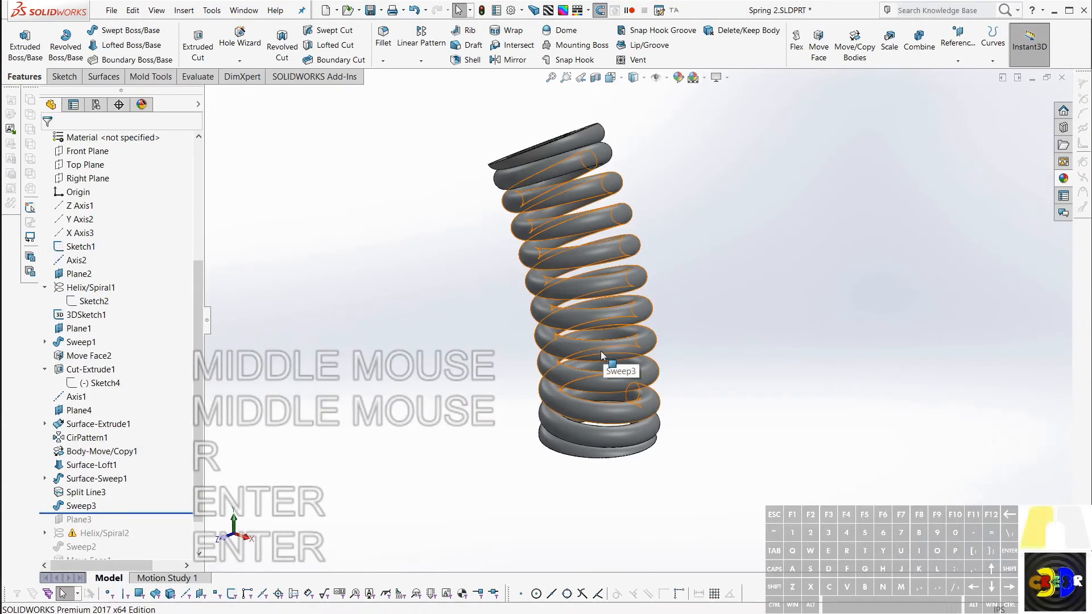
click(569, 360)
click(79, 479)
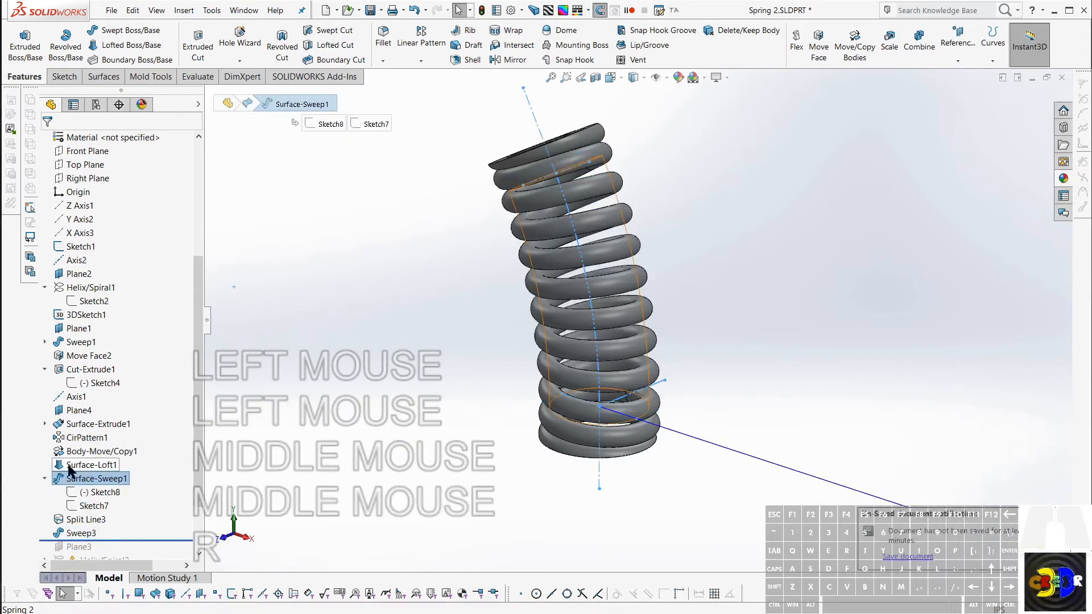
click(77, 533)
scroll(671, 381, up, 5)
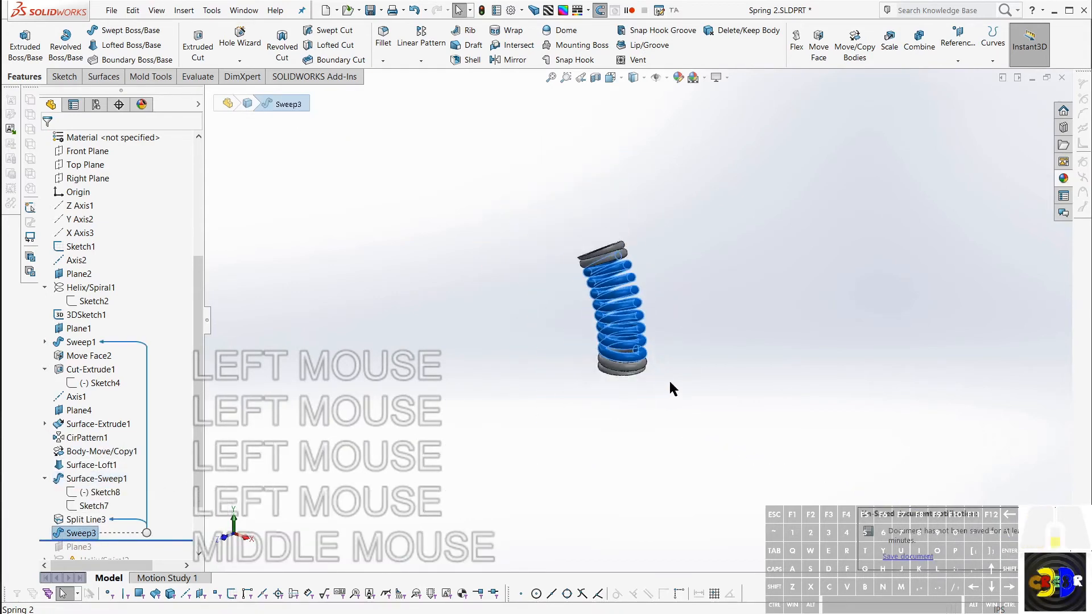
scroll(637, 308, down, 8)
scroll(624, 326, up, 1)
mouse_move(624, 325)
middle_down()
mouse_move(604, 312)
mouse_move(610, 318)
middle_up()
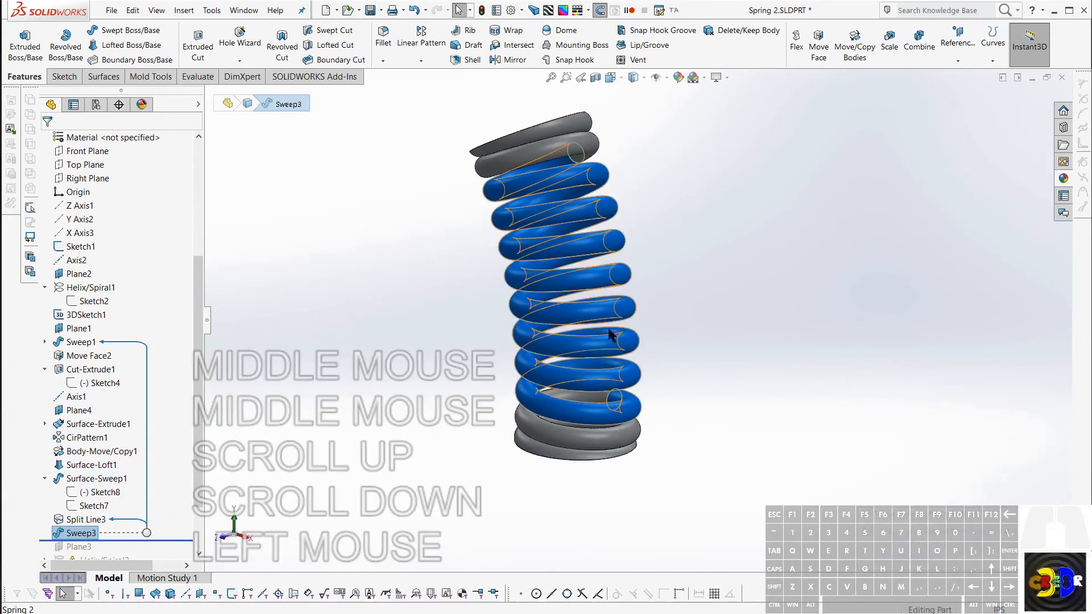
right_click(66, 534)
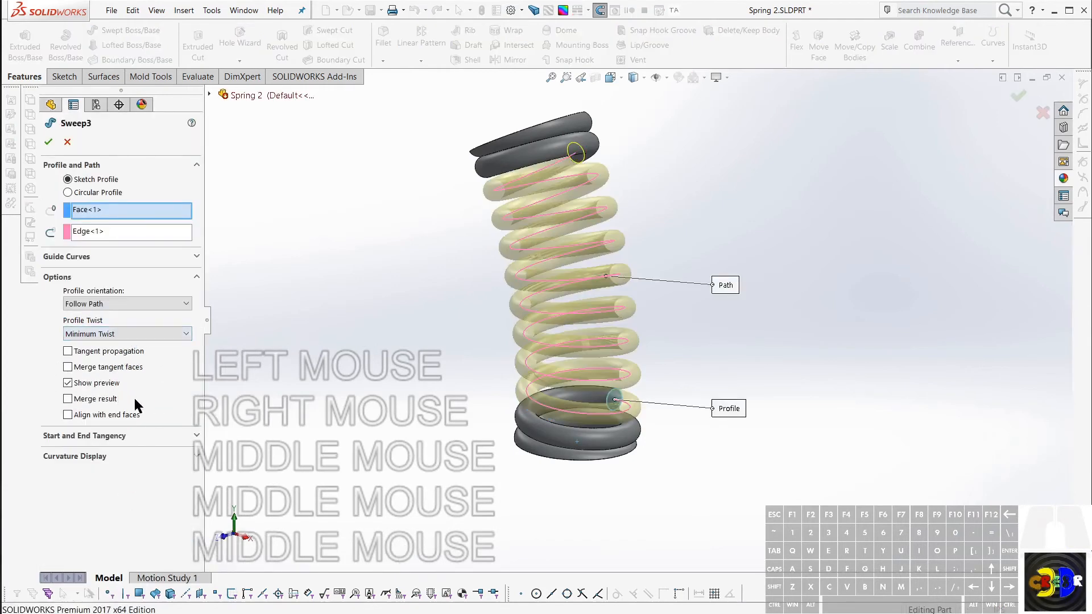
key(Escape)
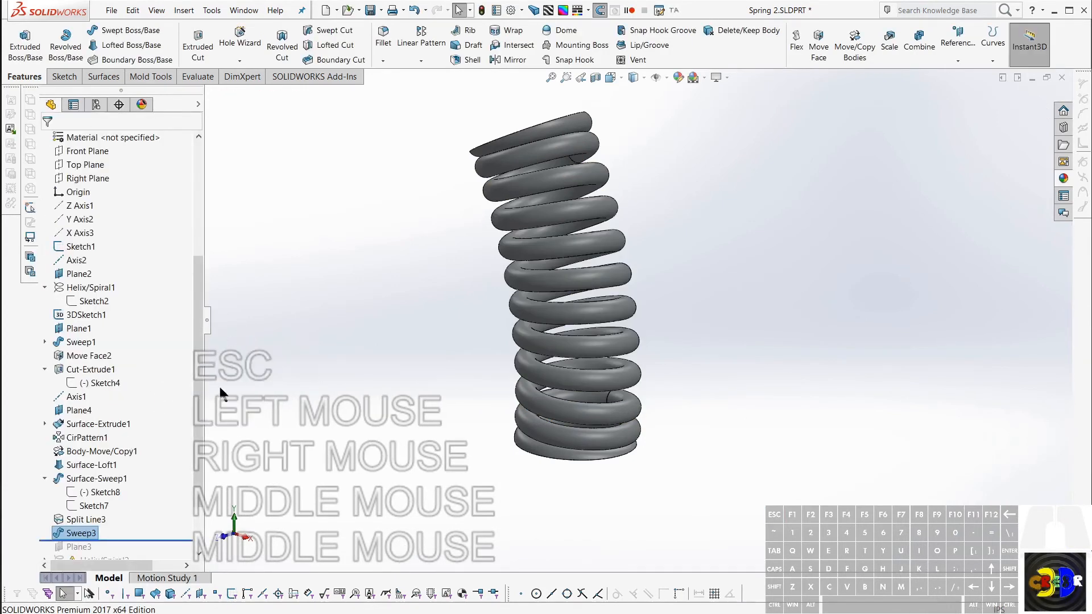
Edit Surface-Sweep1 so that its profile twists 6 revolutions along the path, and rebuild the coils
click(67, 482)
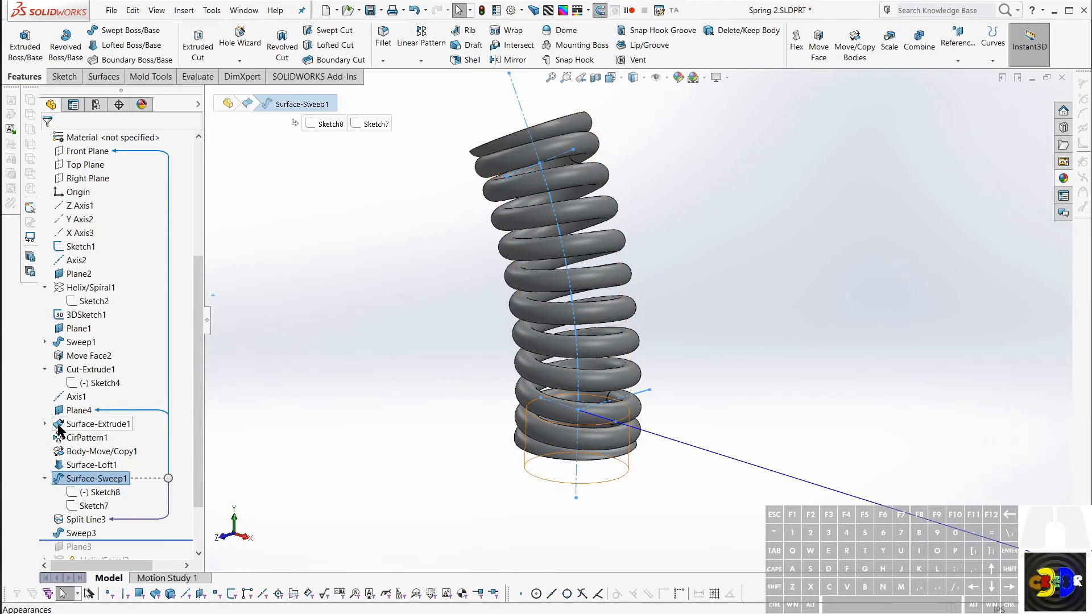
click(60, 478)
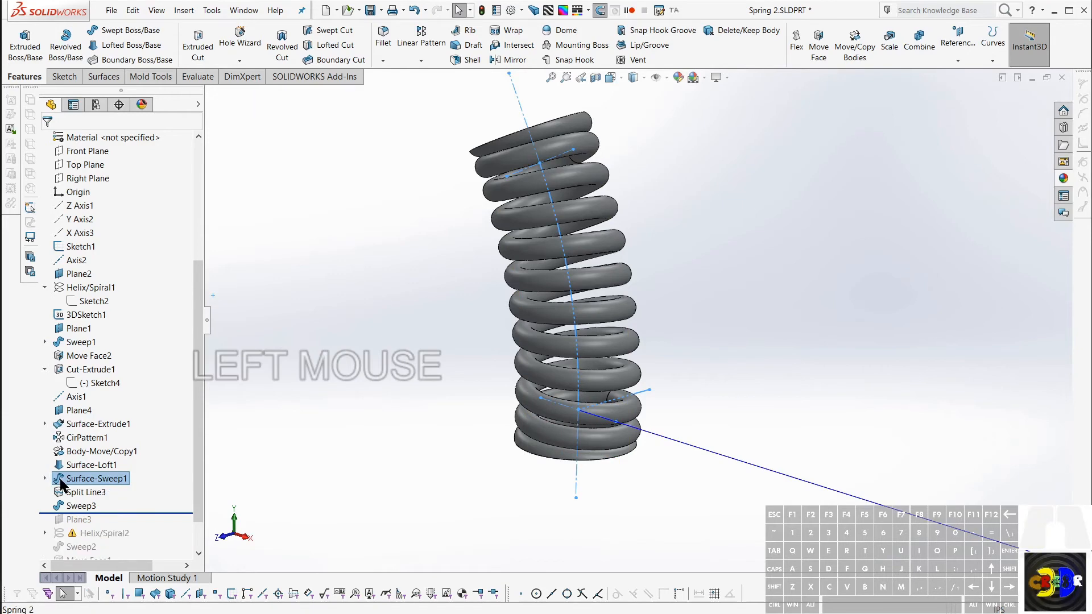
click(60, 480)
click(60, 480)
click(61, 480)
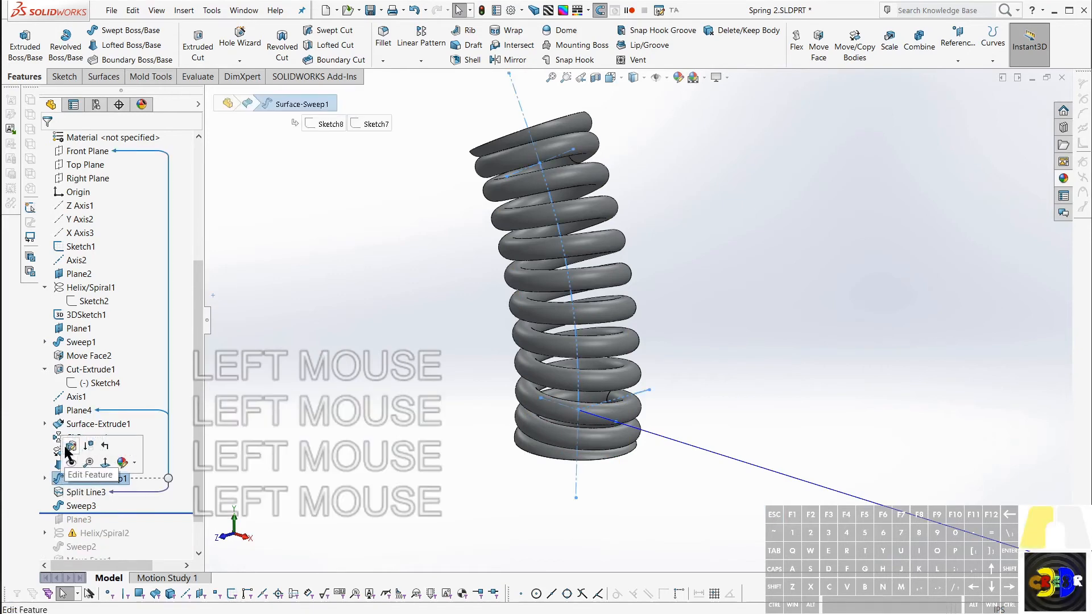
click(69, 448)
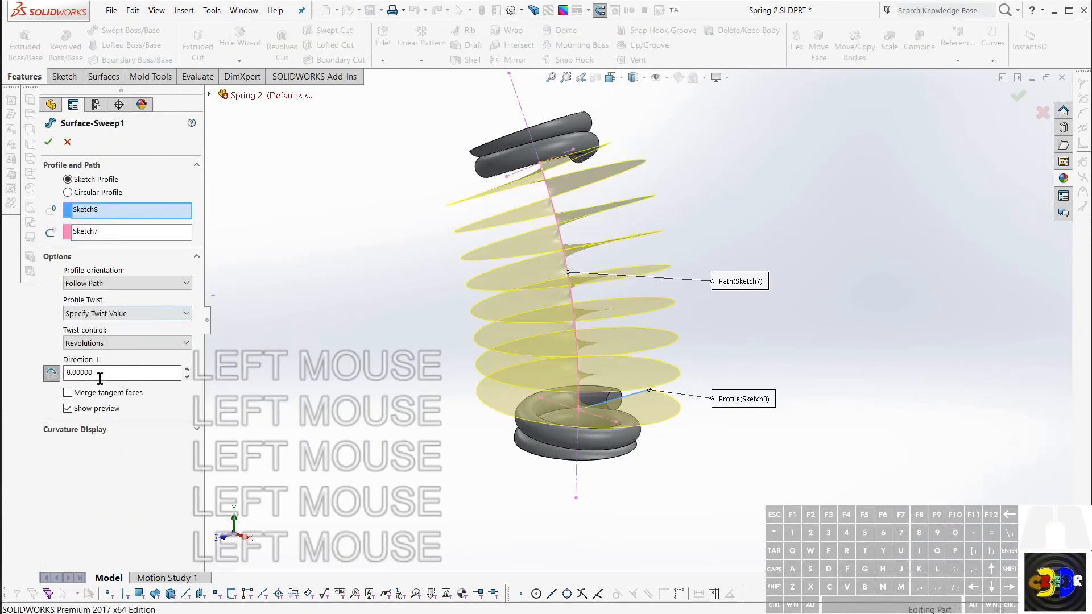
double_click(100, 379)
text(6)
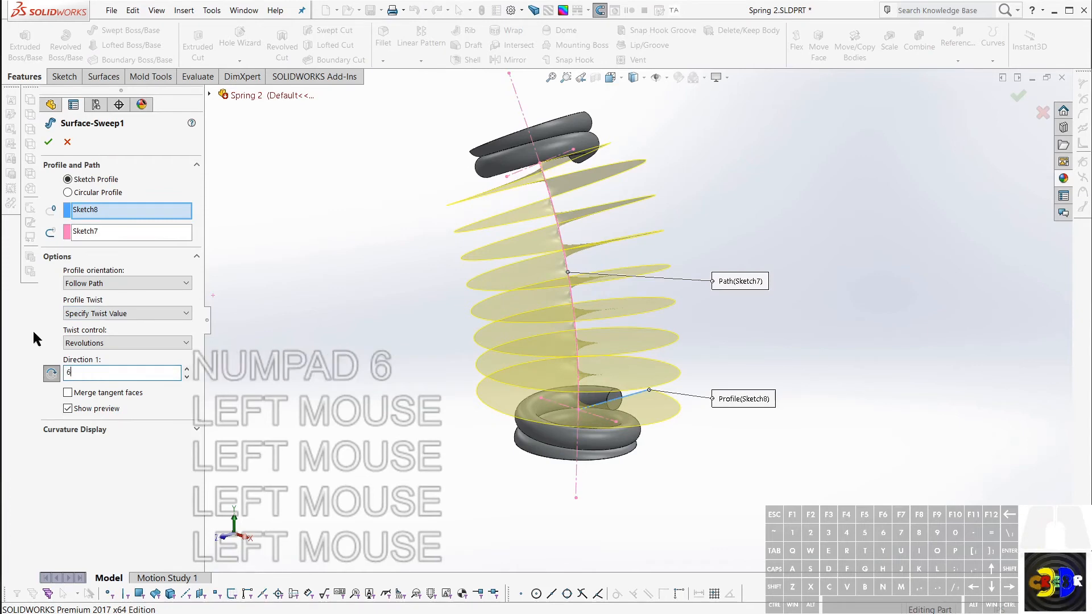
click(48, 142)
click(425, 422)
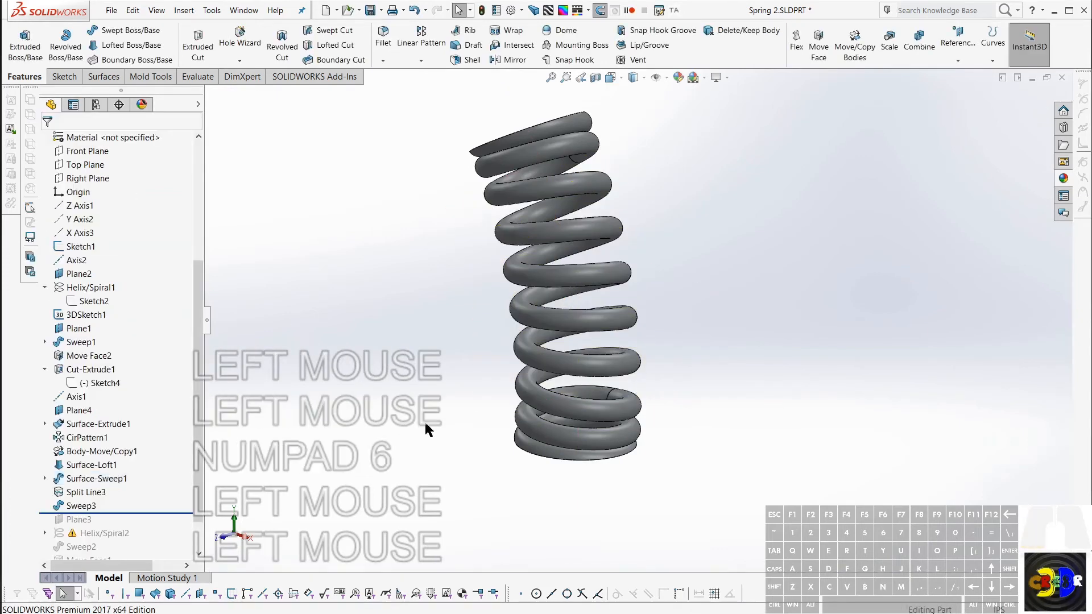
Examine the spring's spacing and the transitions into both end coils from several angles
mouse_move(591, 429)
middle_down()
mouse_move(640, 414)
mouse_move(584, 431)
middle_up()
middle_drag(629, 340, 649, 341)
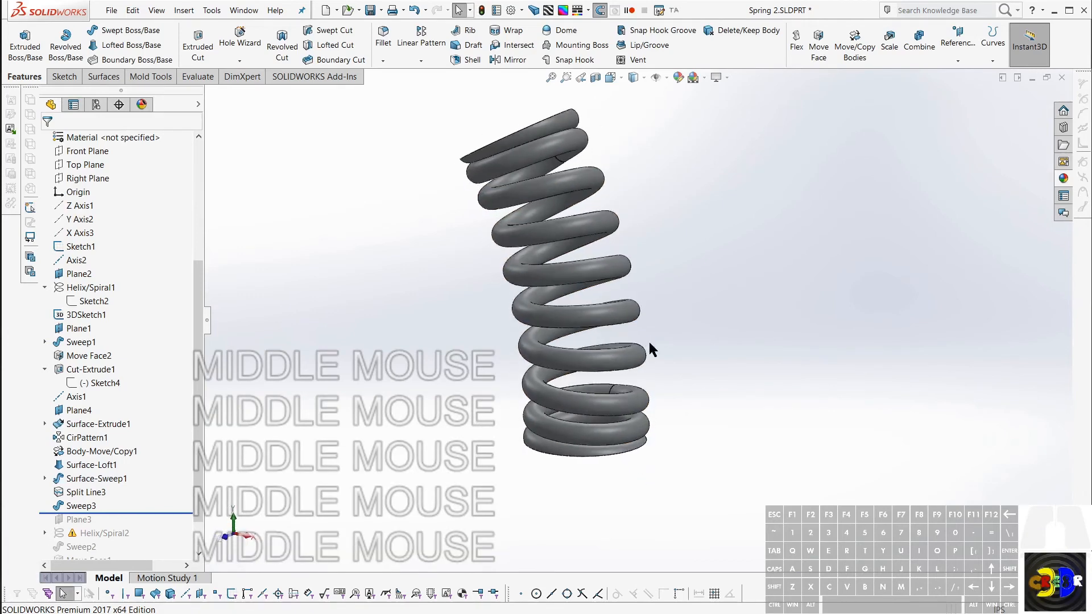
scroll(672, 268, down, 2)
scroll(672, 269, up, 2)
middle_drag(667, 273, 676, 327)
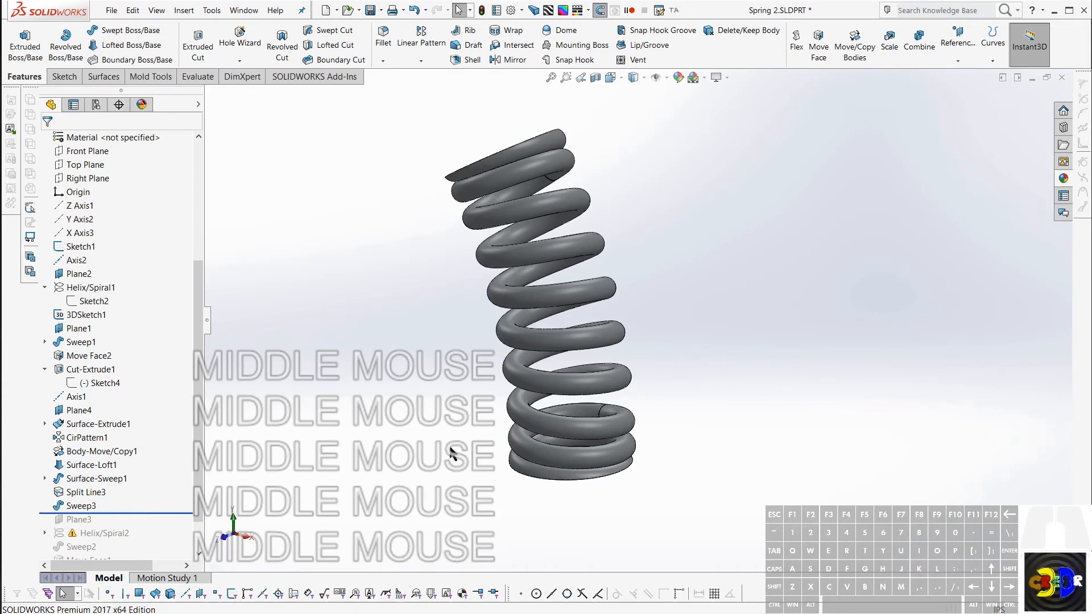
middle_drag(629, 358, 677, 302)
scroll(593, 363, down, 2)
scroll(677, 302, up, 2)
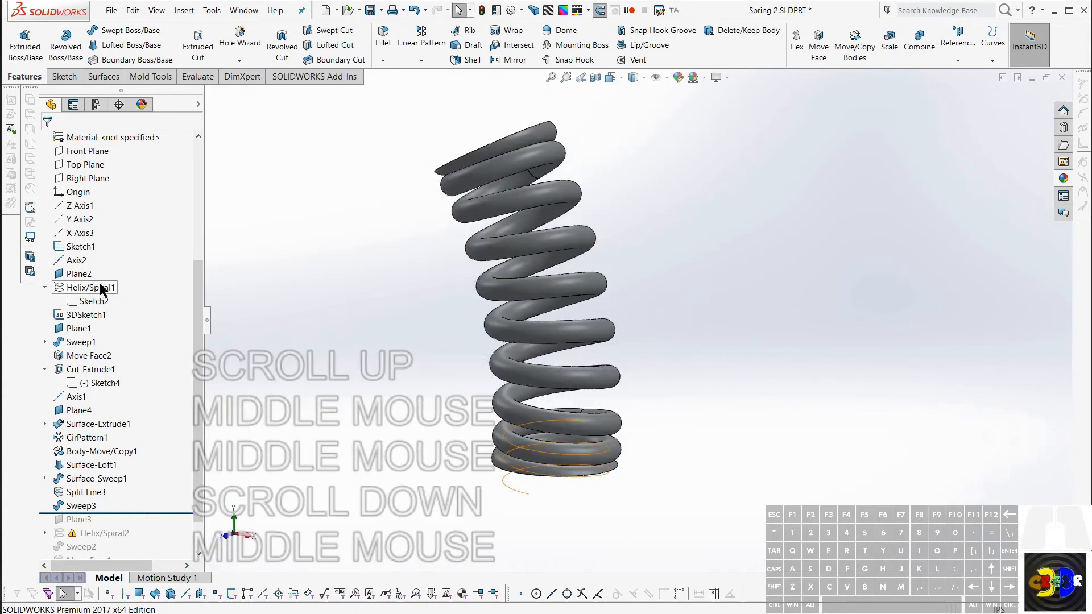
Adjust Sketch1's angle dimension between the two end rectangles freehand to about 37.09° directly on the model
click(80, 246)
scroll(526, 327, up, 2)
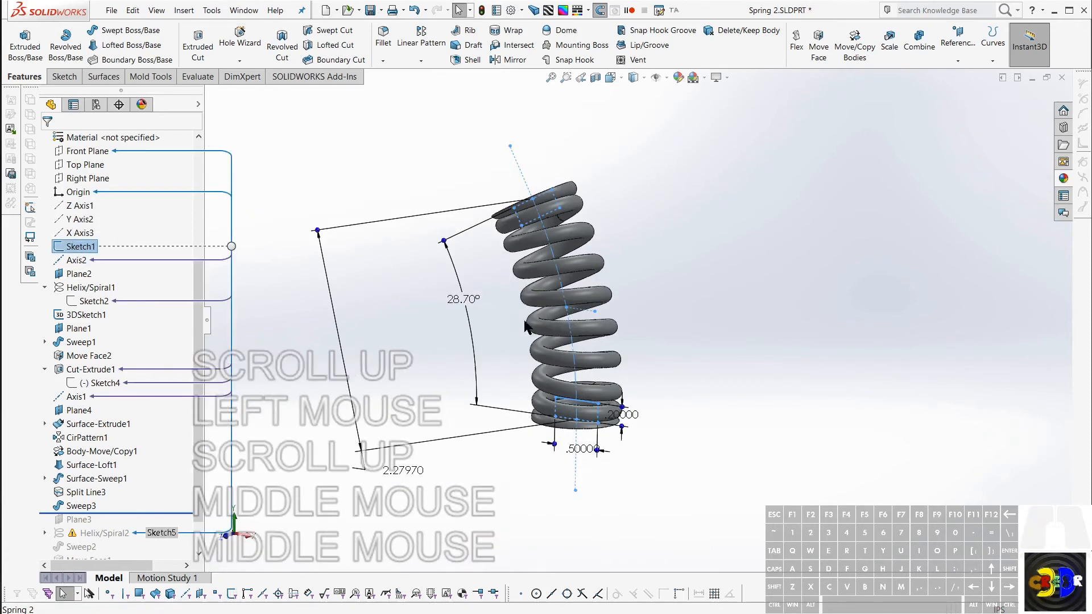
scroll(456, 250, down, 1)
drag(444, 240, 403, 213)
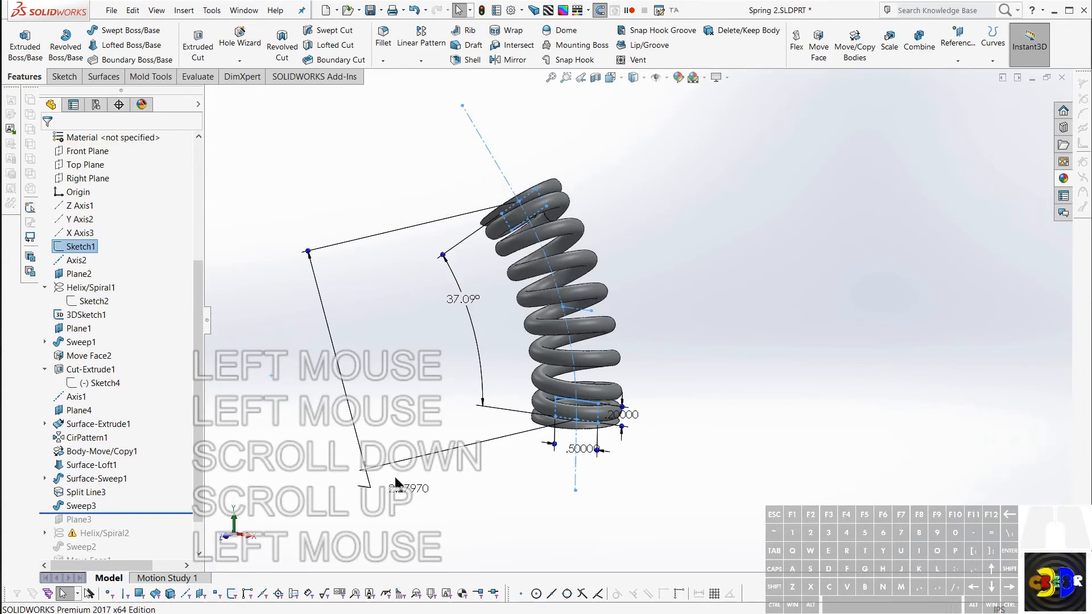
click(377, 467)
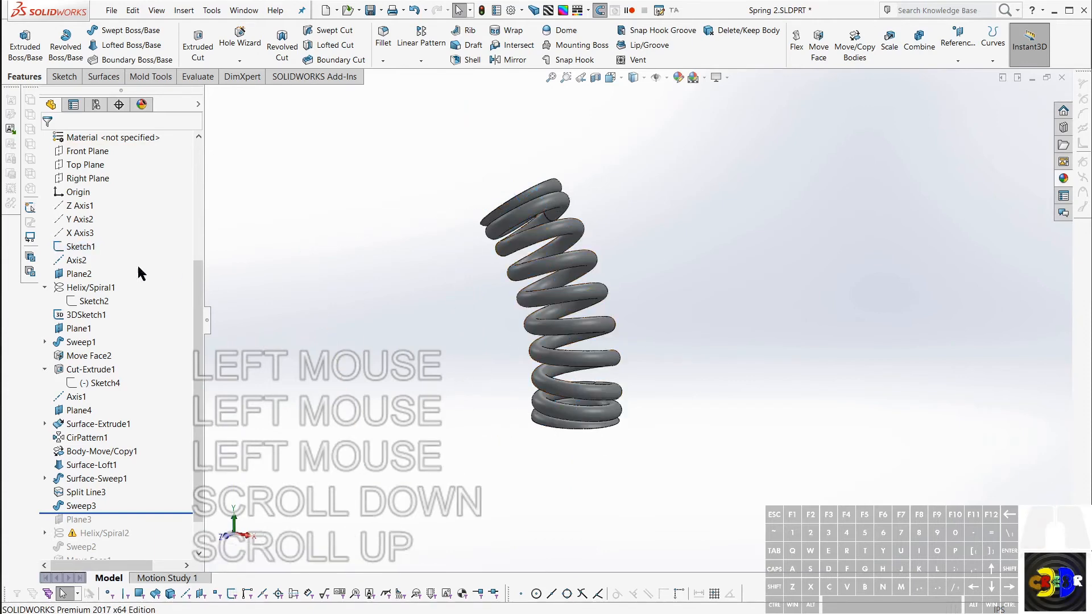
Stretch Sketch1's length dimension freehand to about 2.92 in, rebuild the spring, and check its new shape
click(80, 246)
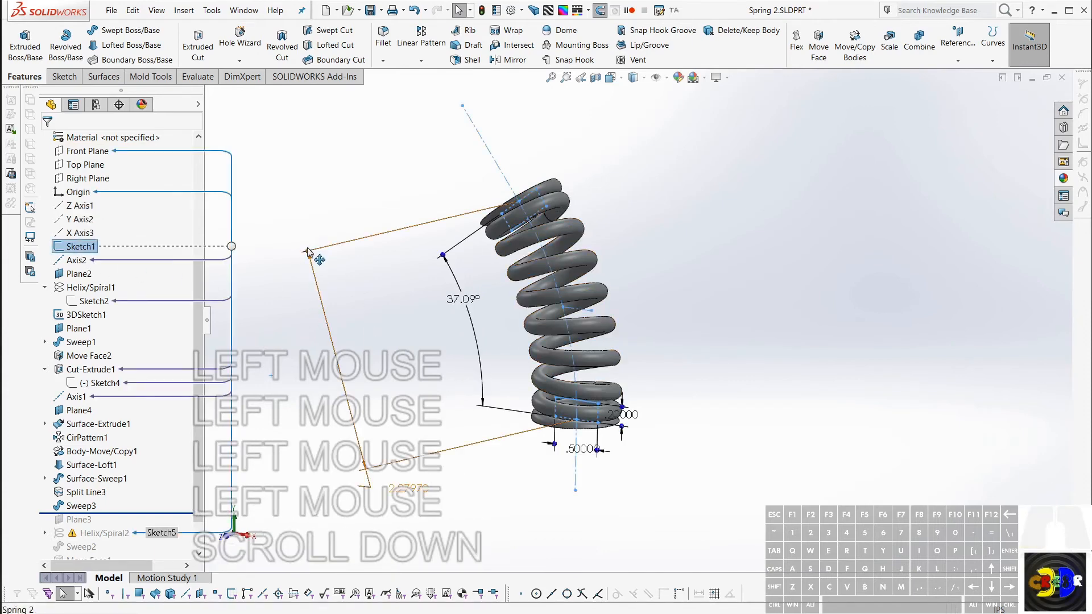
drag(308, 251, 291, 190)
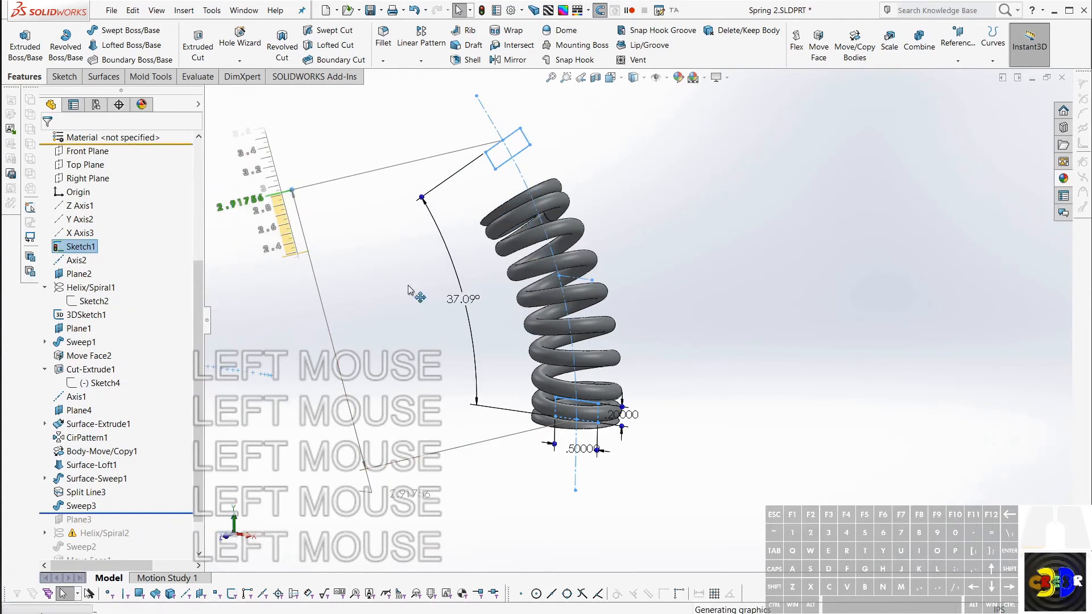
key(r)
mouse_move(555, 348)
middle_down()
mouse_move(675, 347)
mouse_move(577, 319)
mouse_move(483, 149)
middle_up()
scroll(568, 217, down, 3)
scroll(608, 253, up, 3)
scroll(405, 198, down, 1)
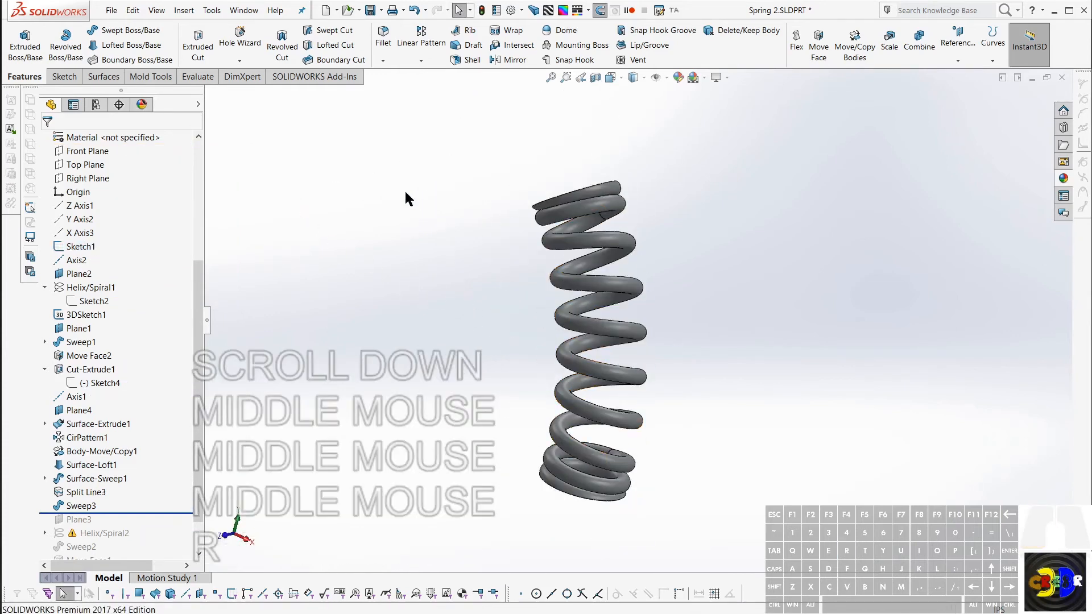
middle_drag(540, 213, 644, 290)
middle_click(643, 291)
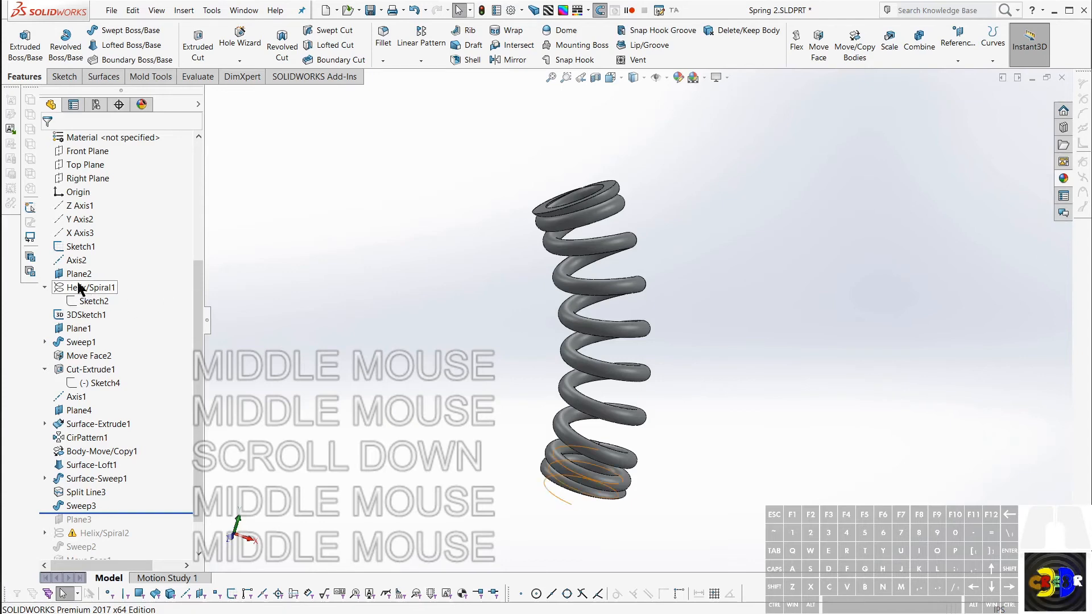
Edit Sketch1 and turn its angle and overall length dimensions into driven dimensions
click(80, 246)
click(80, 246)
mouse_move(648, 368)
middle_down()
mouse_move(646, 330)
mouse_move(648, 348)
middle_up()
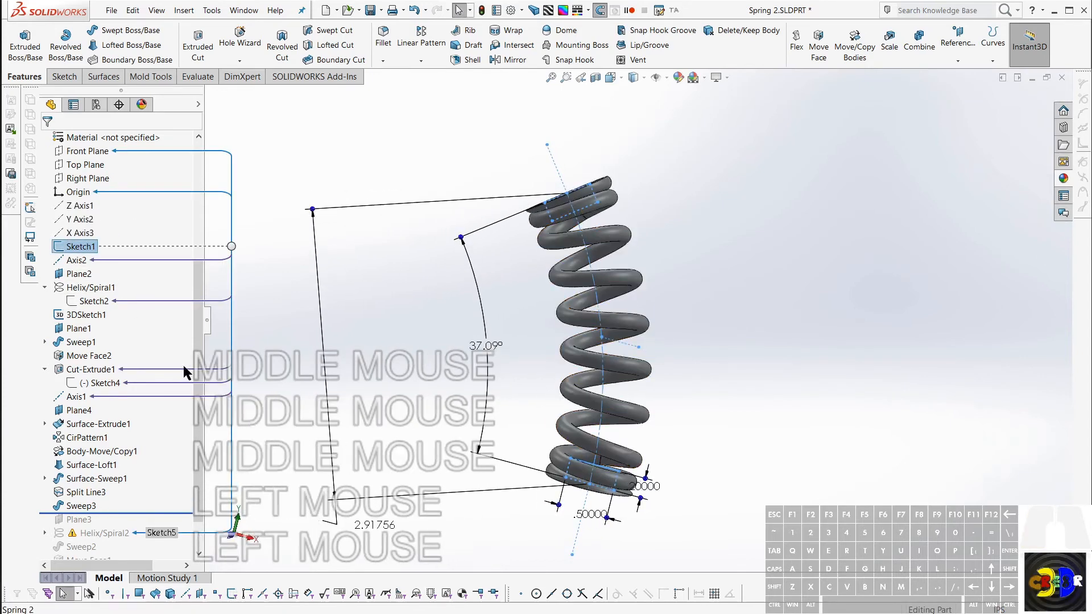
right_click(74, 248)
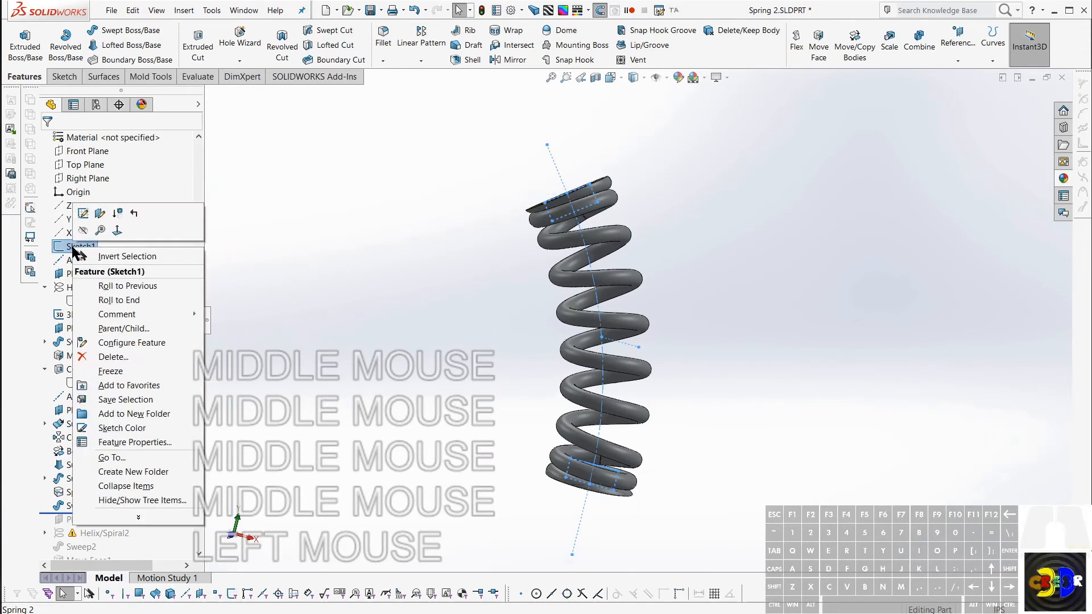
click(84, 215)
mouse_move(551, 332)
middle_down()
mouse_move(546, 324)
mouse_move(571, 319)
mouse_move(547, 211)
middle_up()
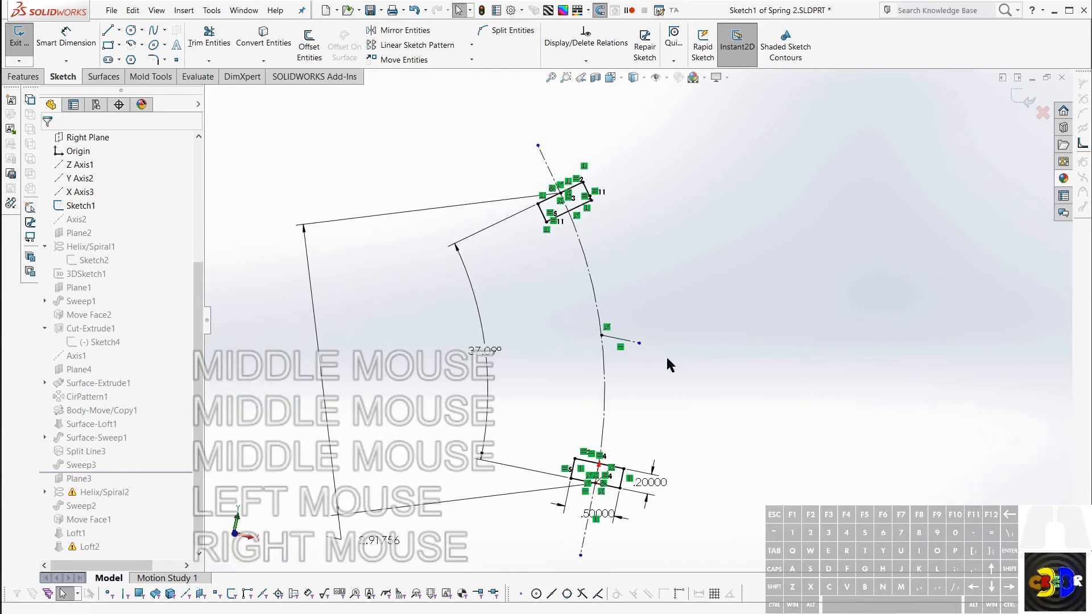
middle_drag(617, 288, 603, 305)
mouse_move(538, 312)
mouse_down()
mouse_move(316, 349)
mouse_move(330, 350)
mouse_up()
right_click(365, 310)
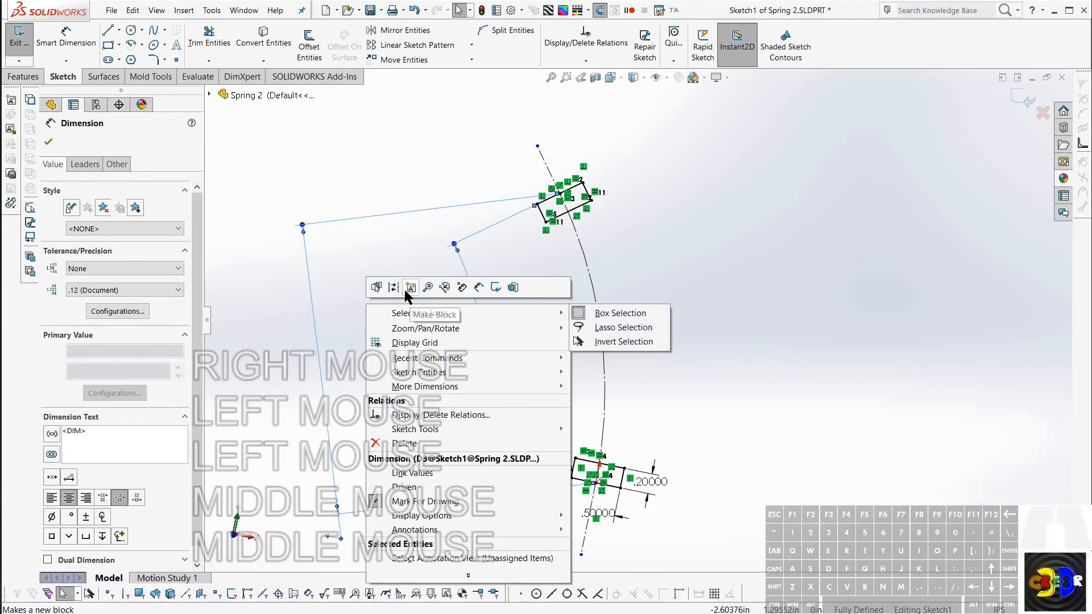
click(405, 488)
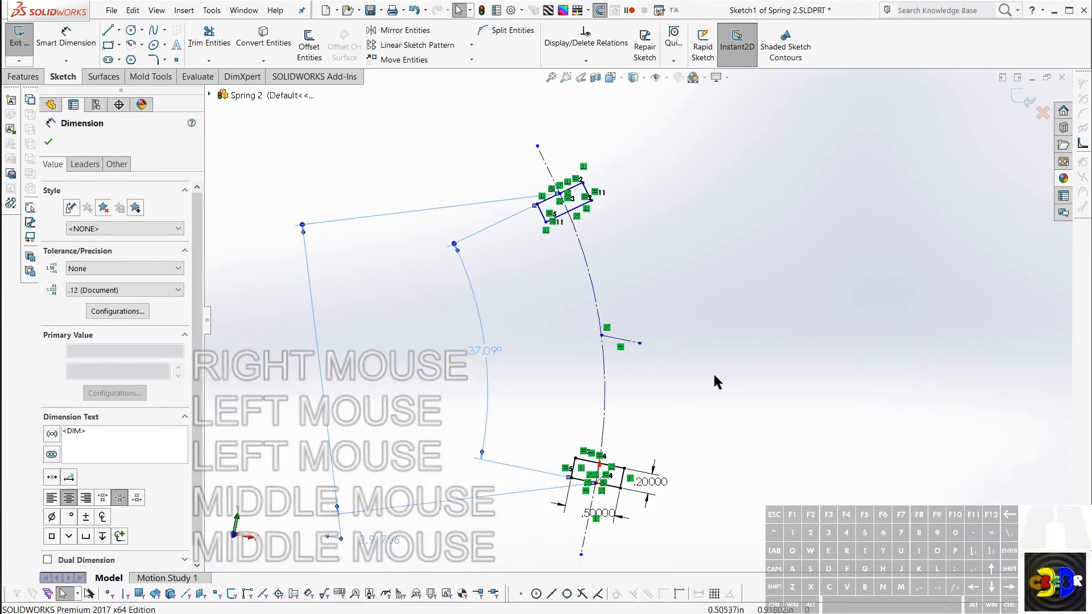
Reposition the upper end rectangle freehand to a length of about 3.52 in and an angle of about 16.9°, and rebuild the spring
key(Escape)
drag(573, 188, 584, 117)
key(Escape)
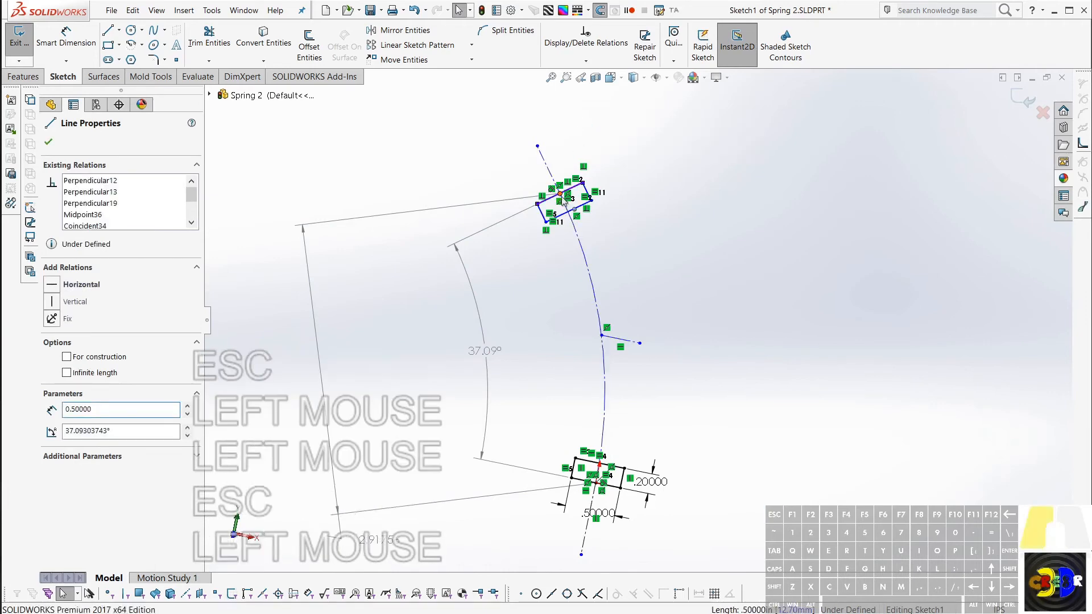
mouse_move(560, 194)
mouse_down()
mouse_move(527, 130)
mouse_move(614, 132)
mouse_up()
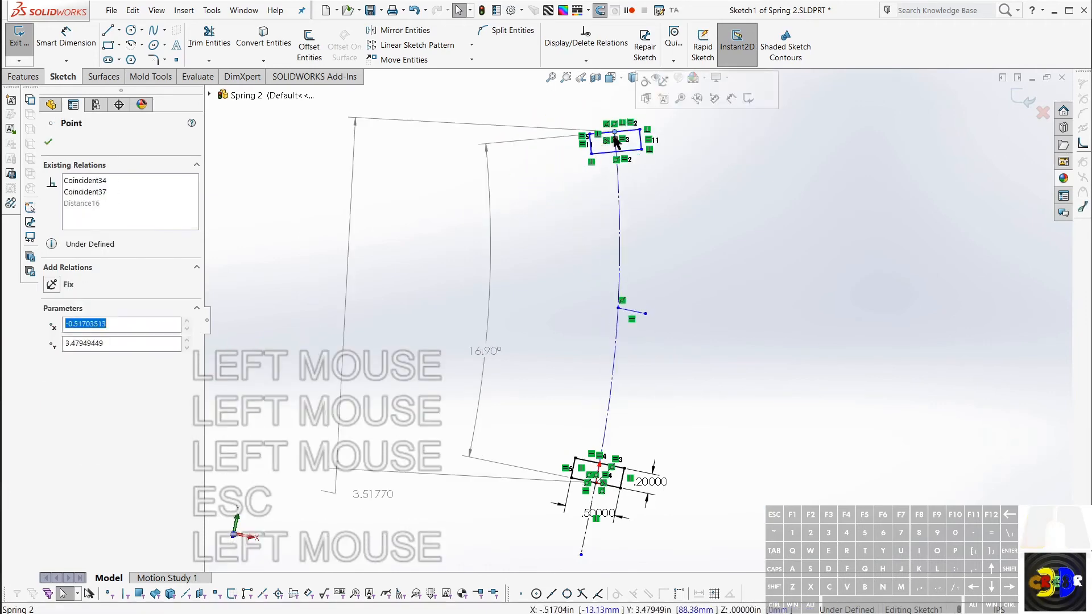
click(729, 282)
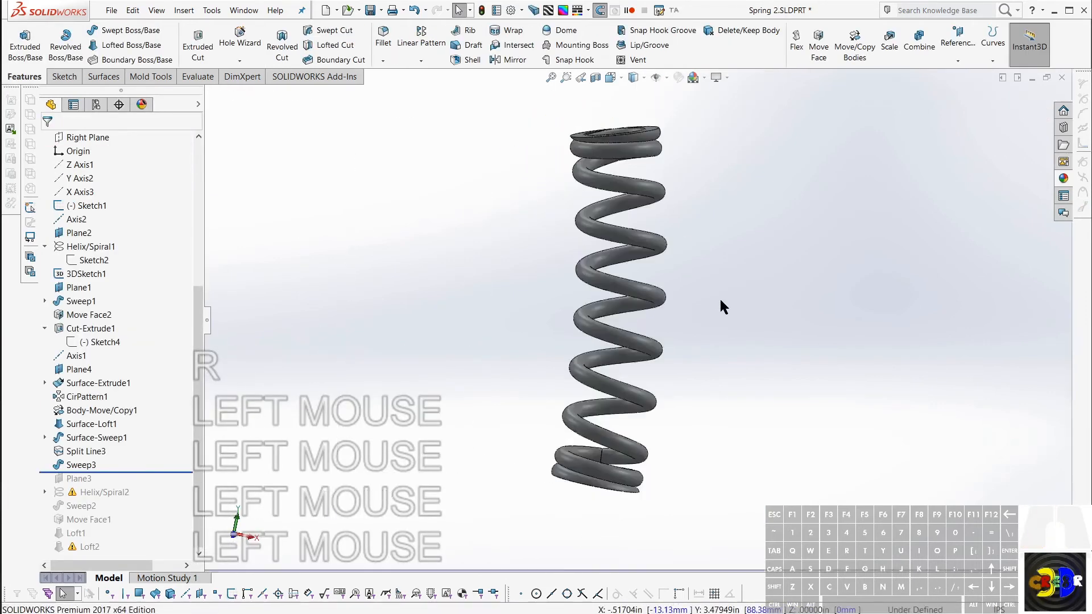
Reposition Sketch1's upper end rectangle freehand to a length of about 2.87 in and an angle of about 59.41°, rebuild, and inspect the bent spring
key(KP_Multiply)
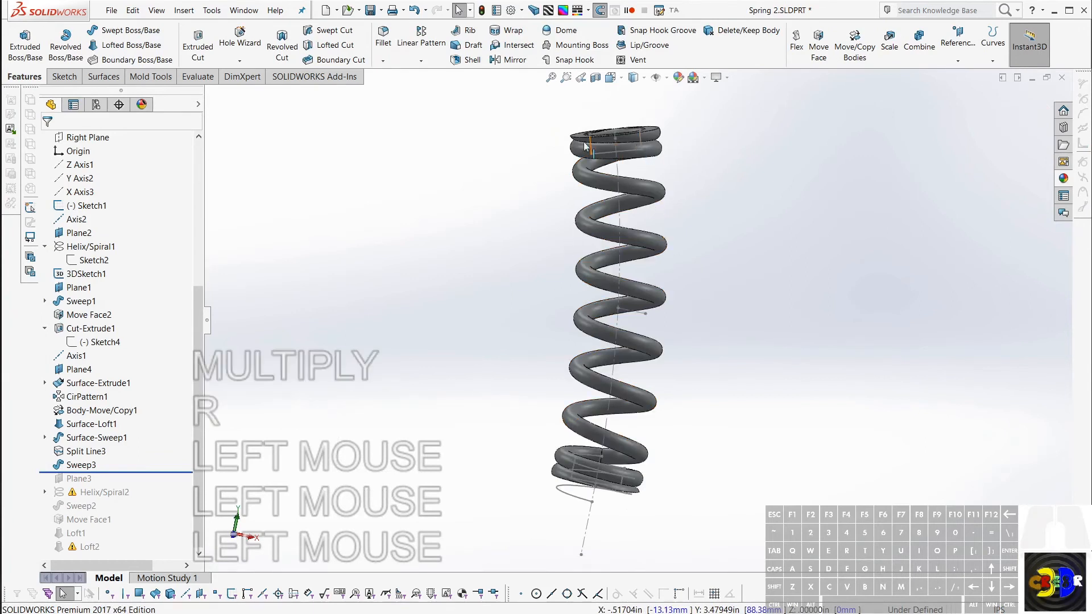
mouse_move(591, 154)
mouse_down()
mouse_move(550, 208)
mouse_move(503, 240)
mouse_up()
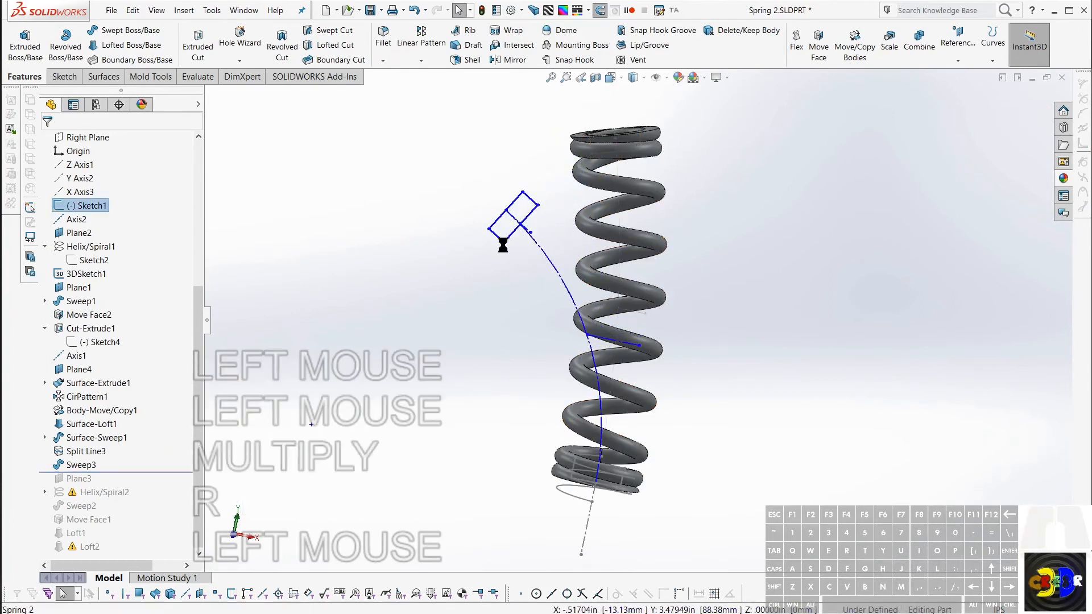
middle_drag(661, 442, 606, 408)
middle_click(606, 408)
click(731, 391)
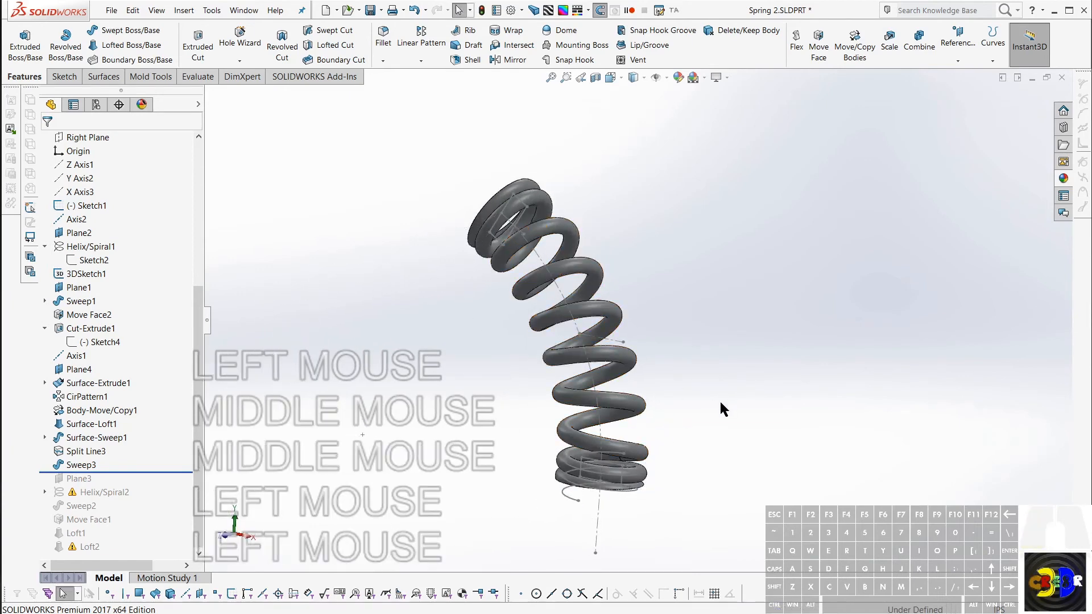
key(KP_Multiply)
middle_drag(656, 375, 670, 330)
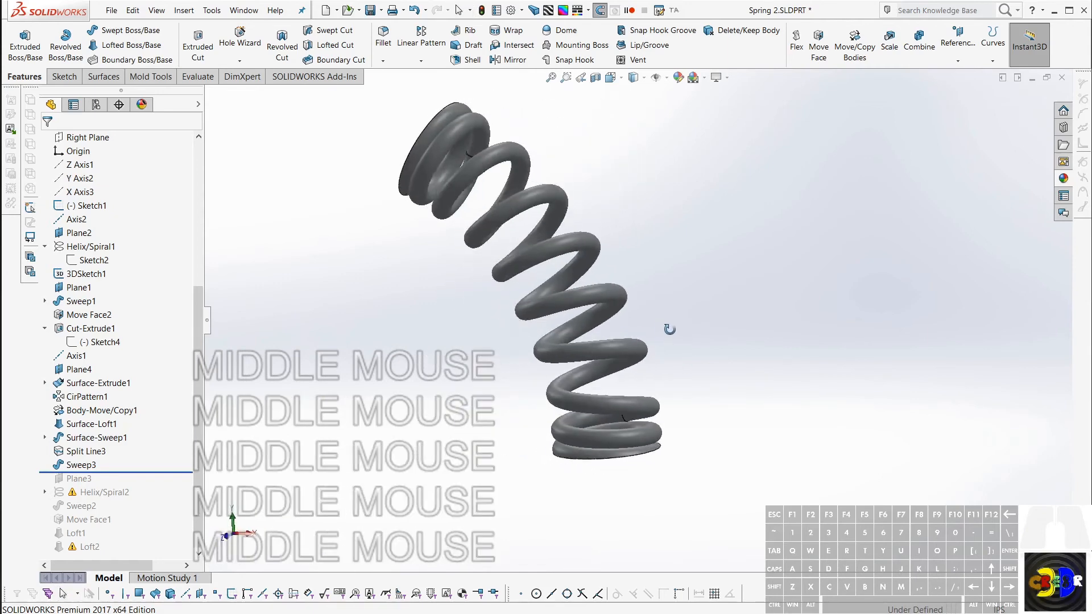
scroll(551, 227, up, 1)
scroll(665, 279, down, 3)
mouse_move(664, 278)
middle_down()
mouse_move(690, 290)
mouse_move(686, 307)
mouse_move(776, 361)
middle_up()
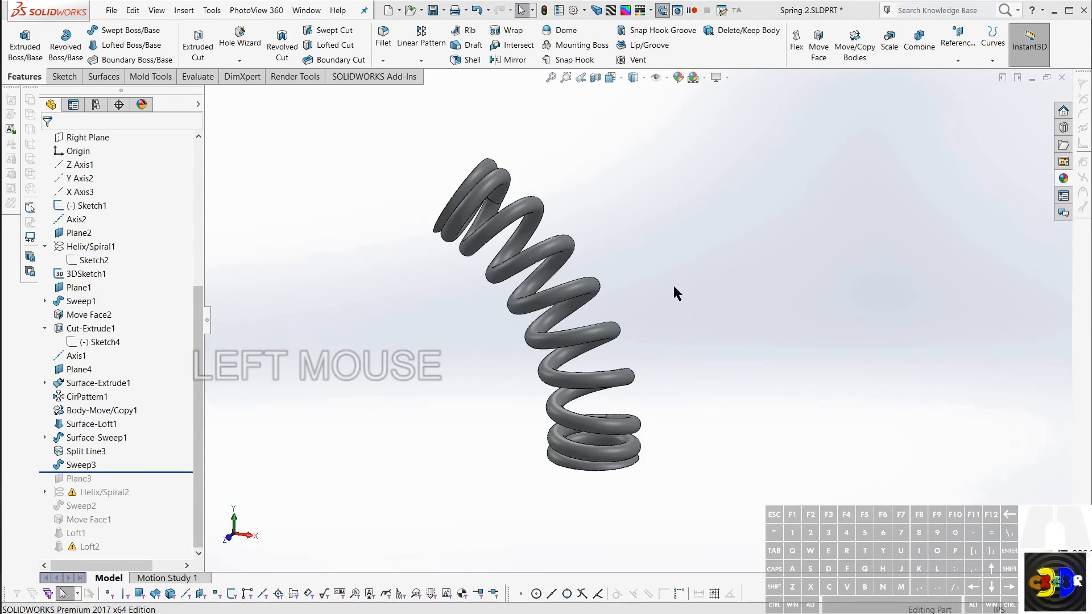
click(463, 360)
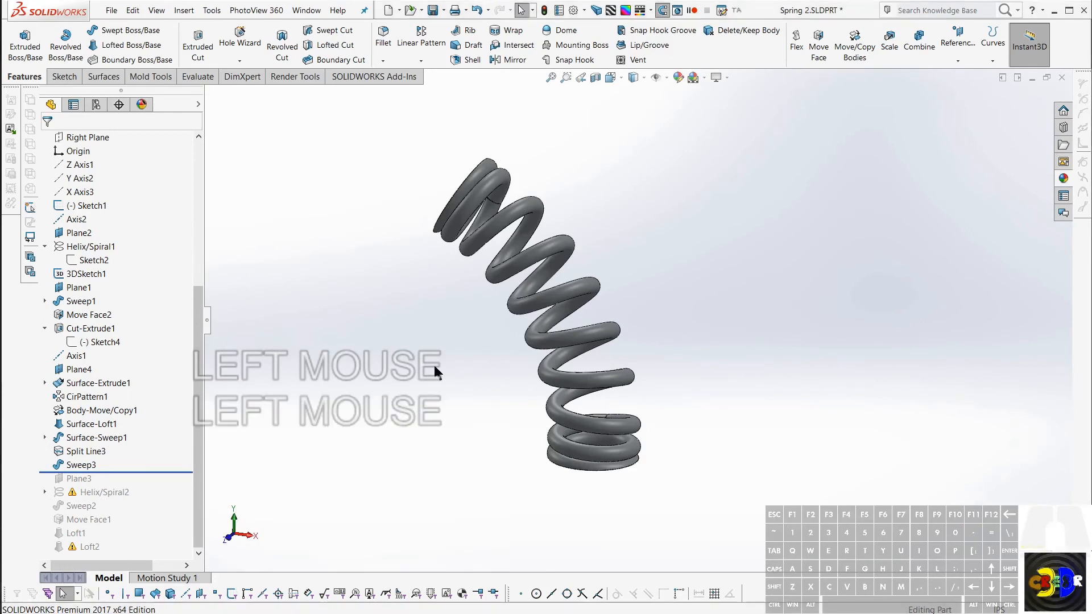
click(76, 465)
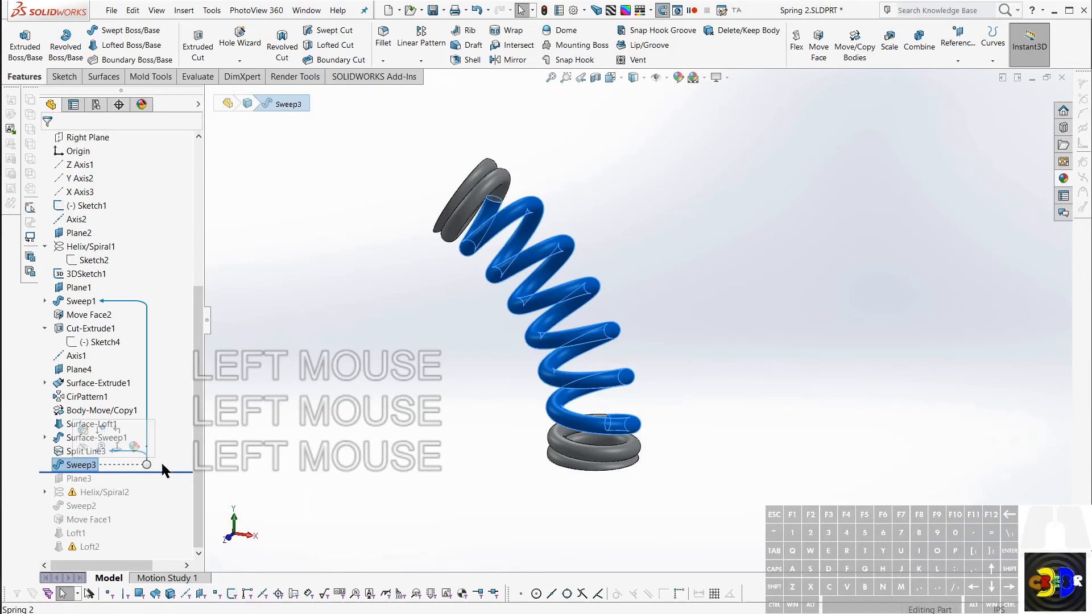
click(364, 396)
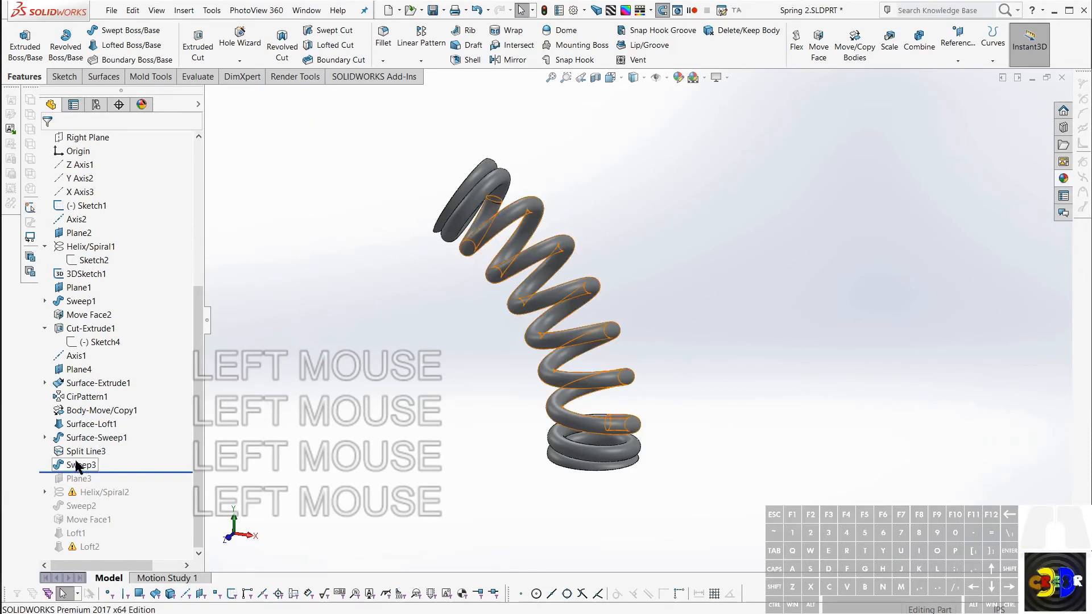
Edit Sketch1 and turn its angle and overall length dimensions back into driving dimensions
click(80, 206)
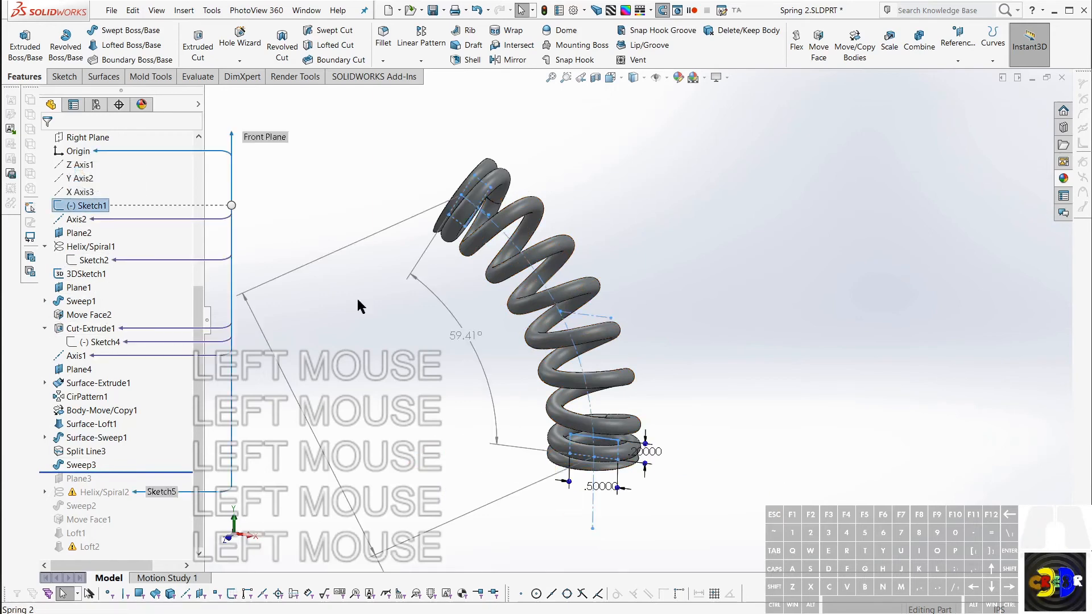
scroll(449, 382, down, 1)
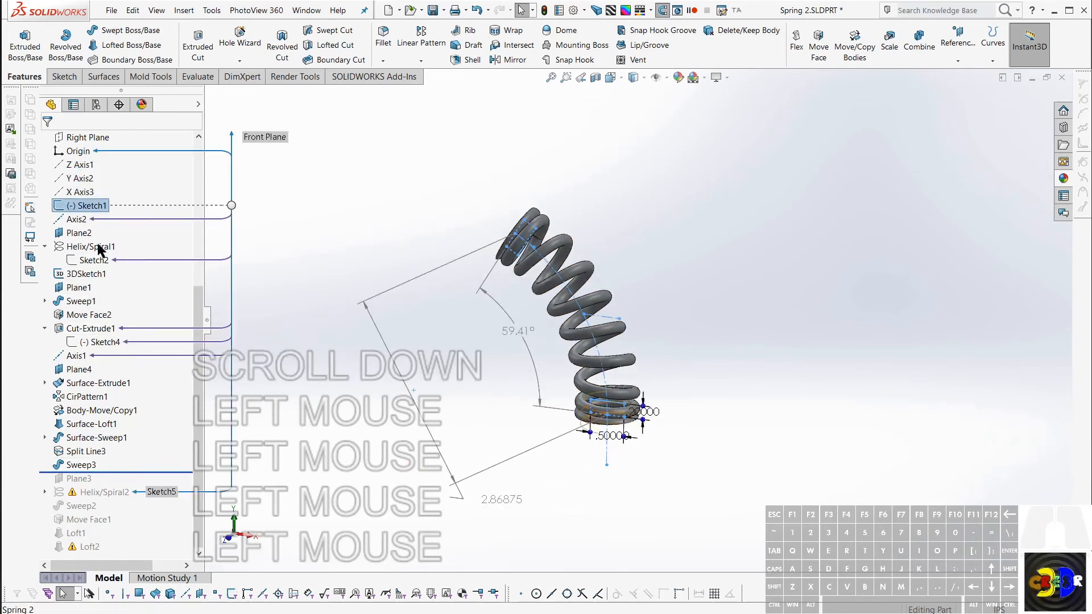
right_click(61, 208)
click(74, 169)
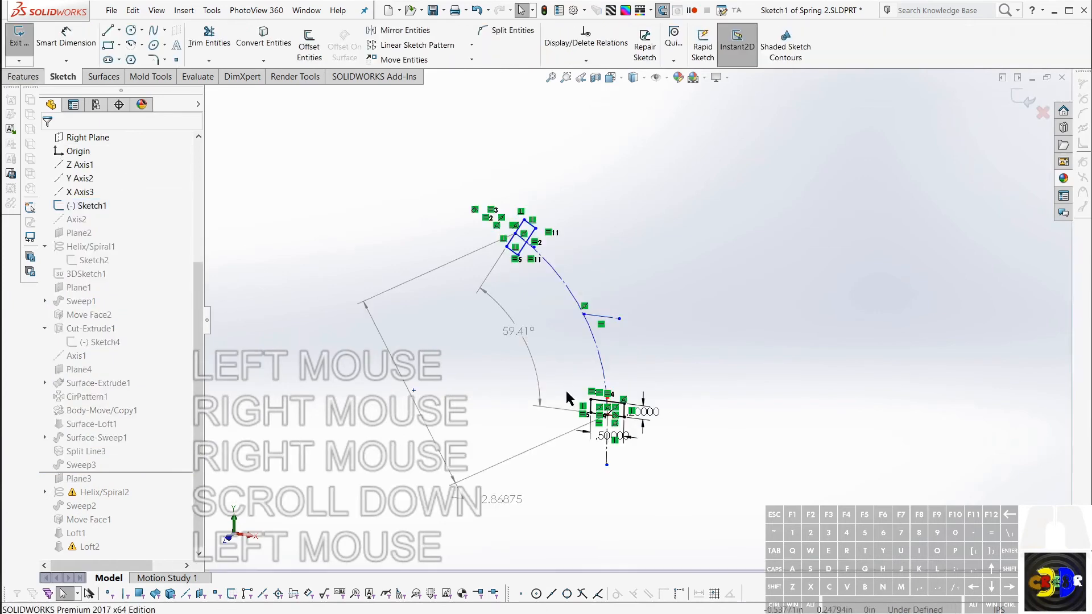
drag(536, 323, 411, 410)
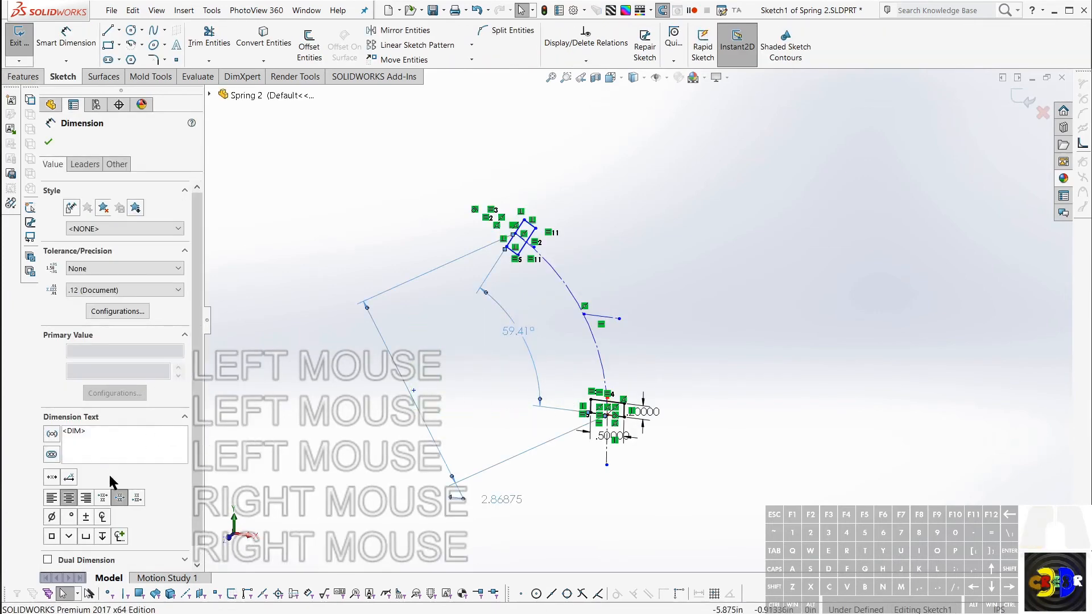
scroll(166, 358, down, 1)
right_click(448, 372)
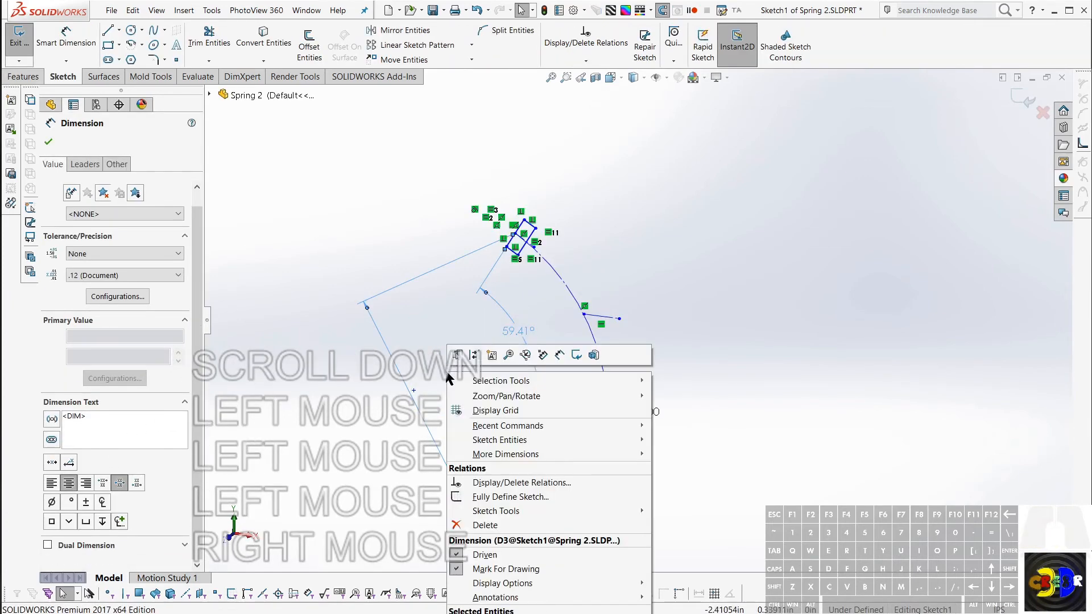
click(490, 556)
click(412, 497)
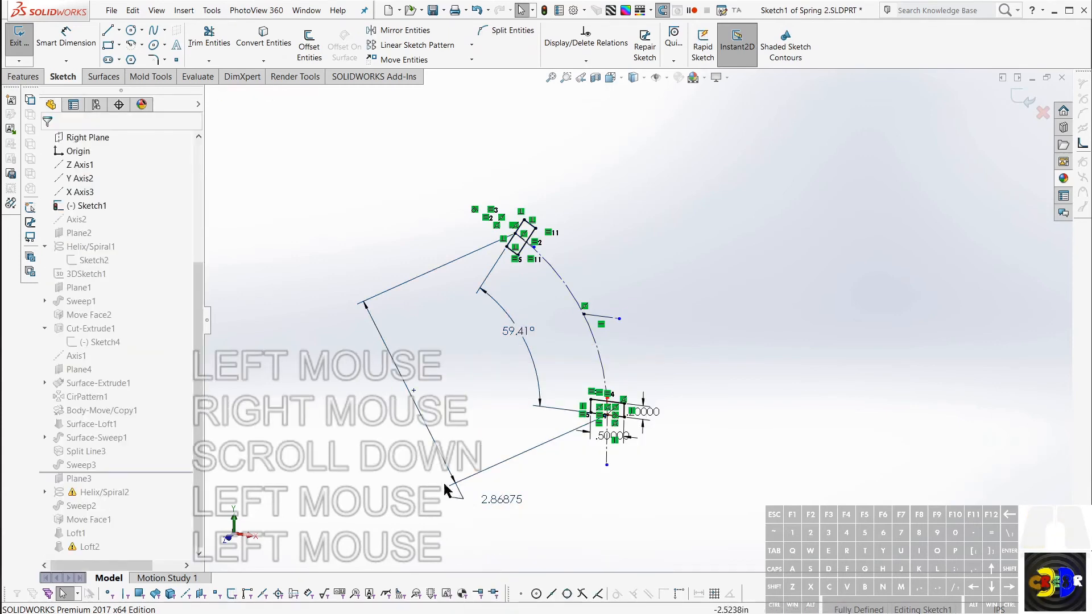
Move the overall length dimension's text between its extension lines and exit Sketch1 with a rebuild
drag(510, 500, 424, 410)
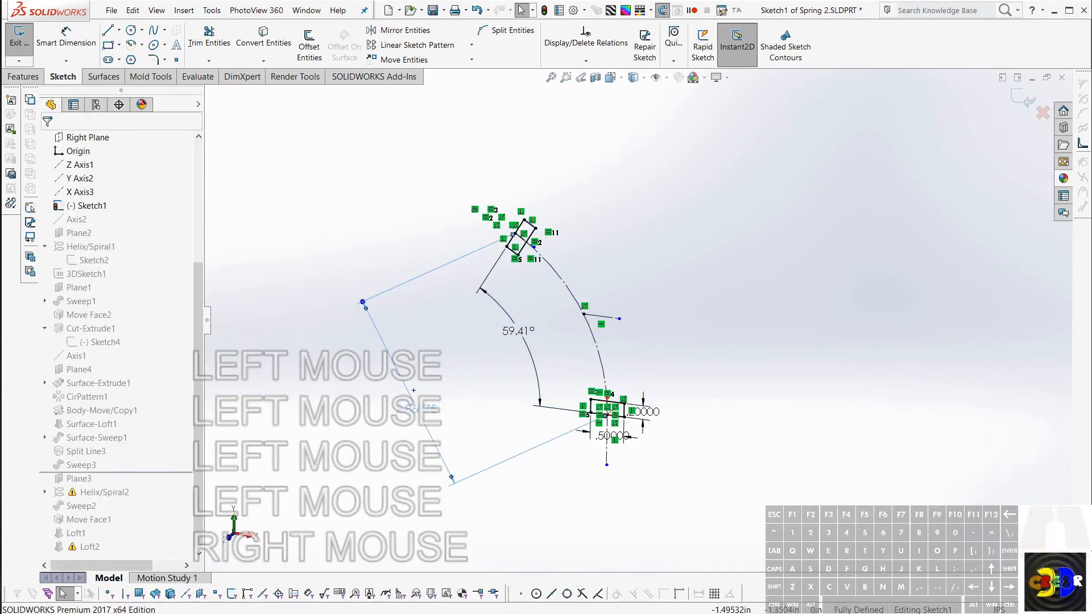
click(510, 478)
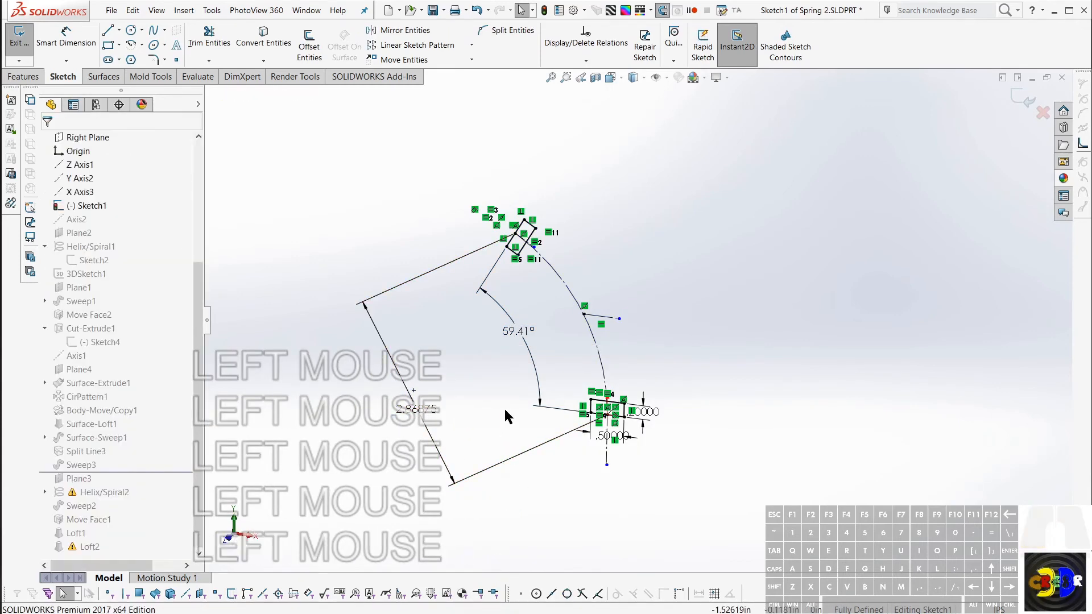
key(r)
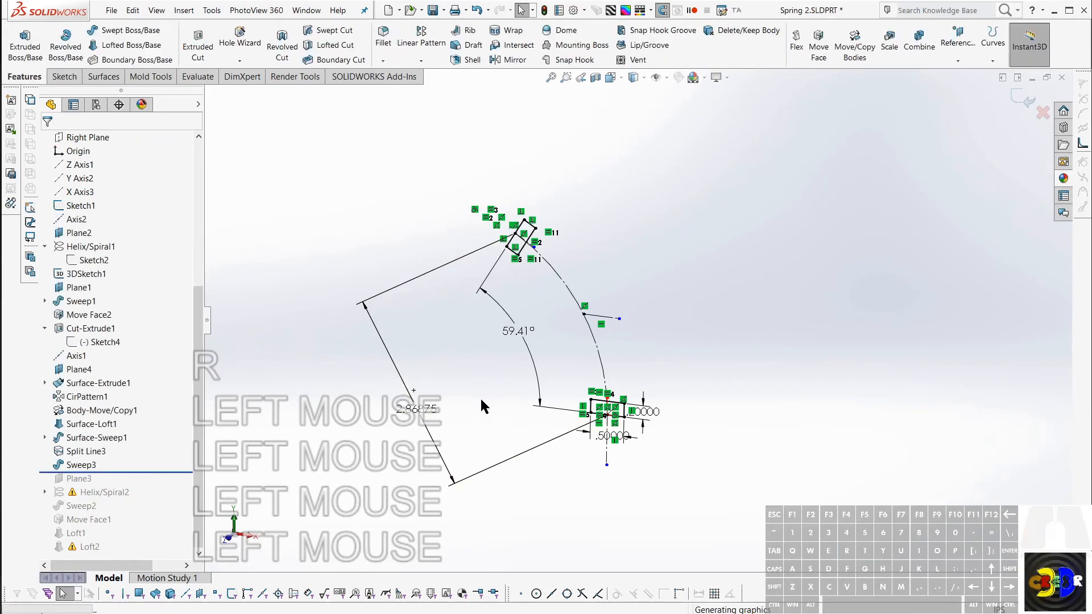
Configure Sketch1's angle dimension across configurations, with 60° for Free State Length
click(71, 207)
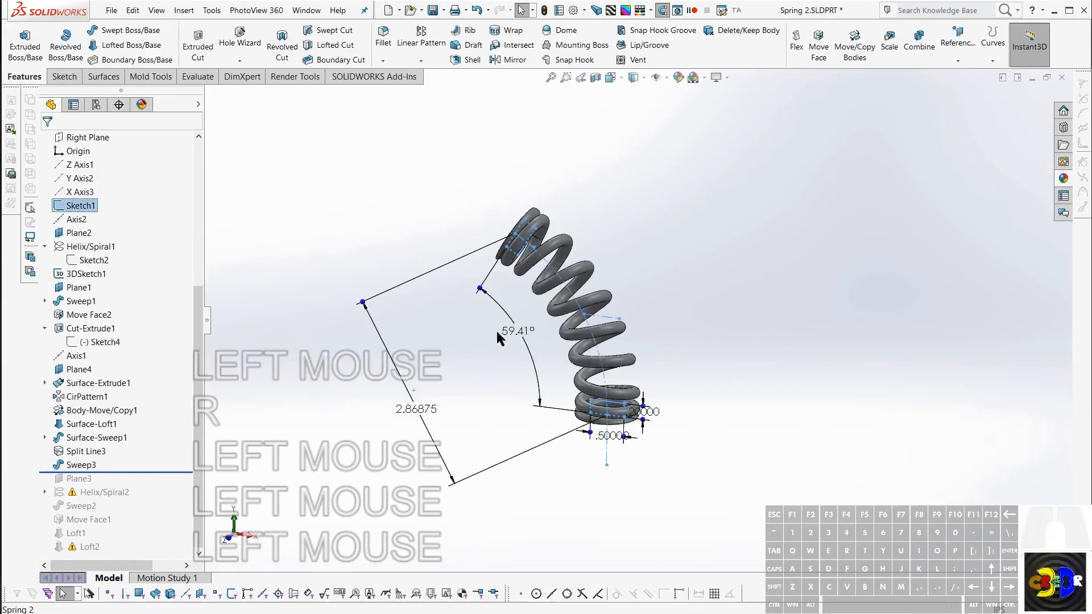
right_click(516, 333)
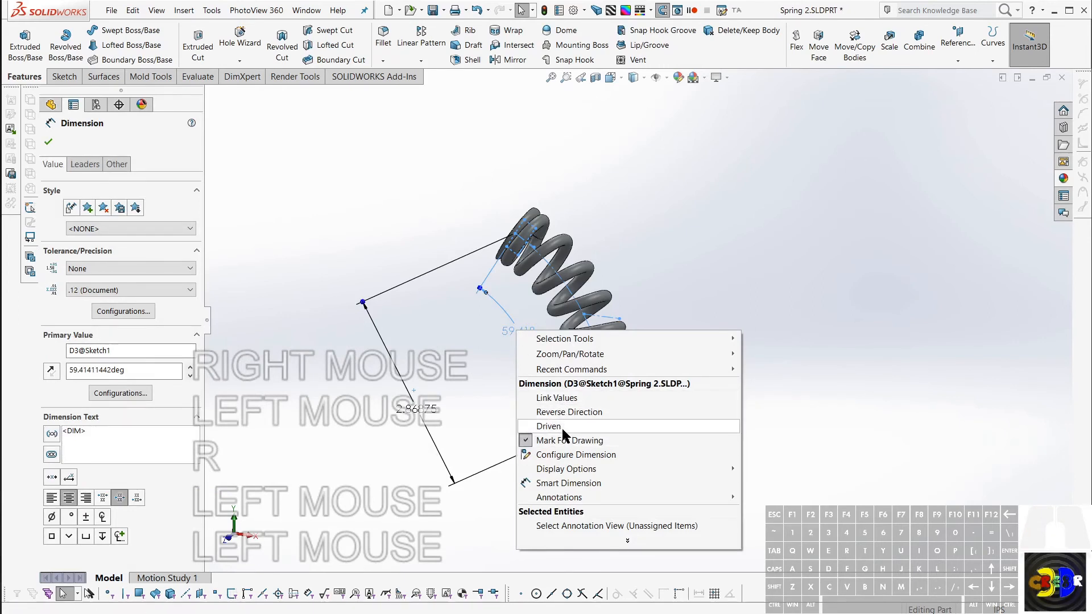
click(640, 454)
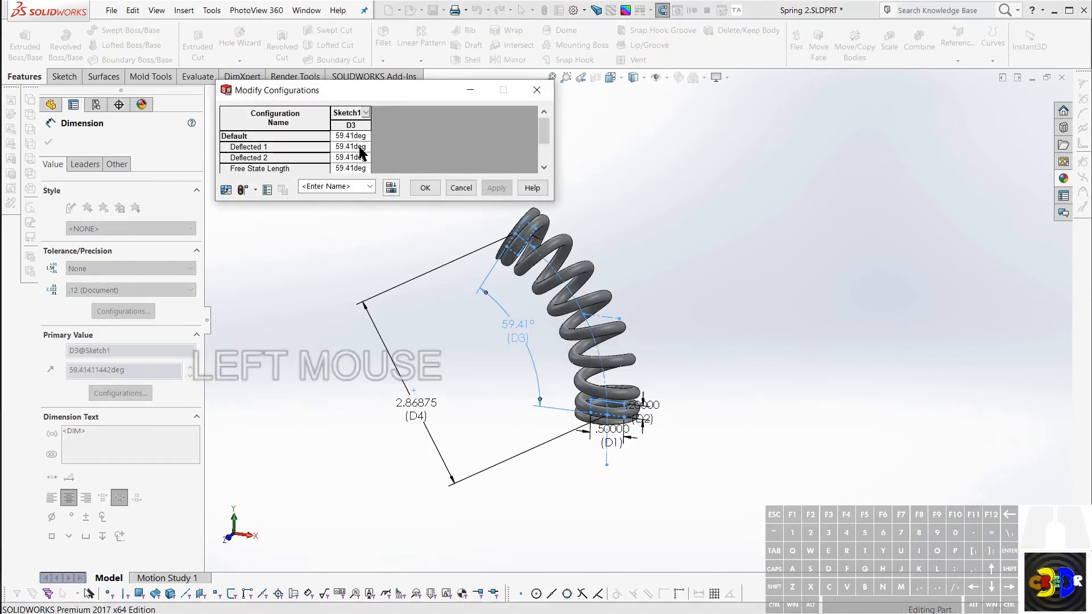
click(352, 169)
click(357, 159)
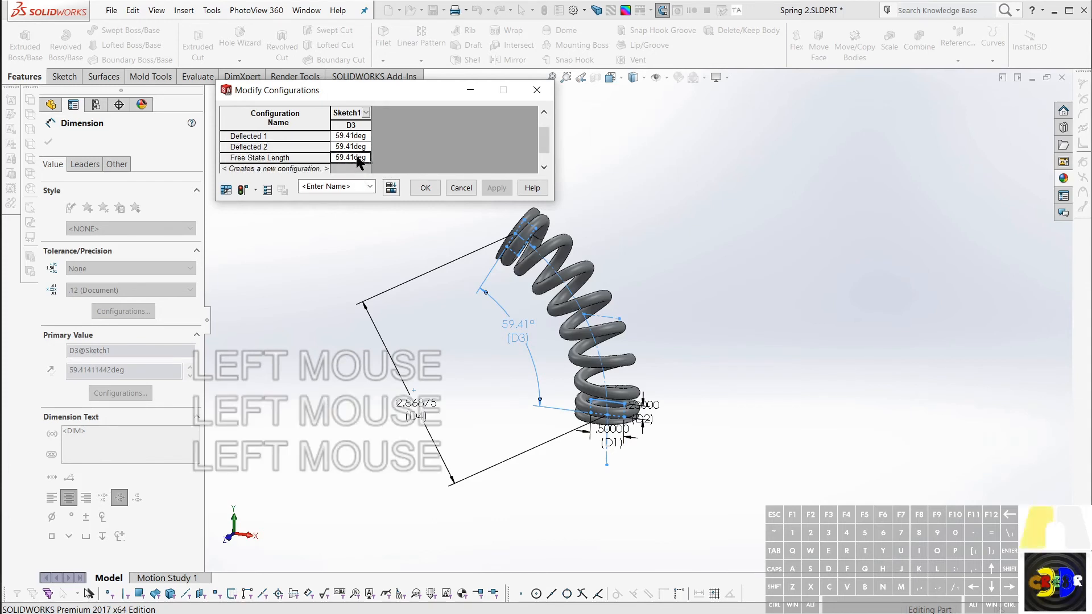
click(358, 158)
double_click(358, 157)
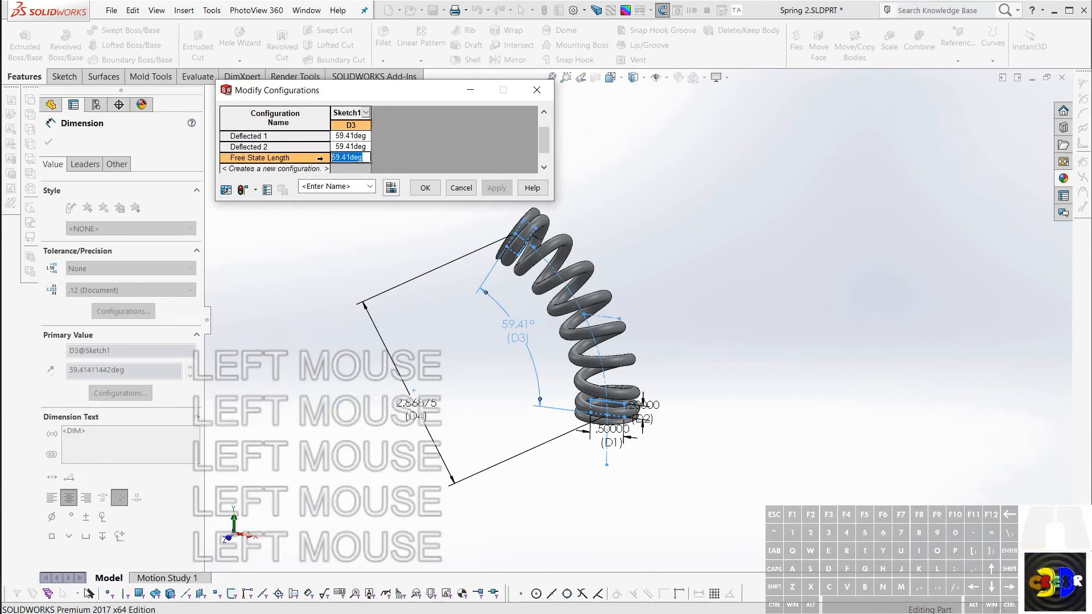
text(60)
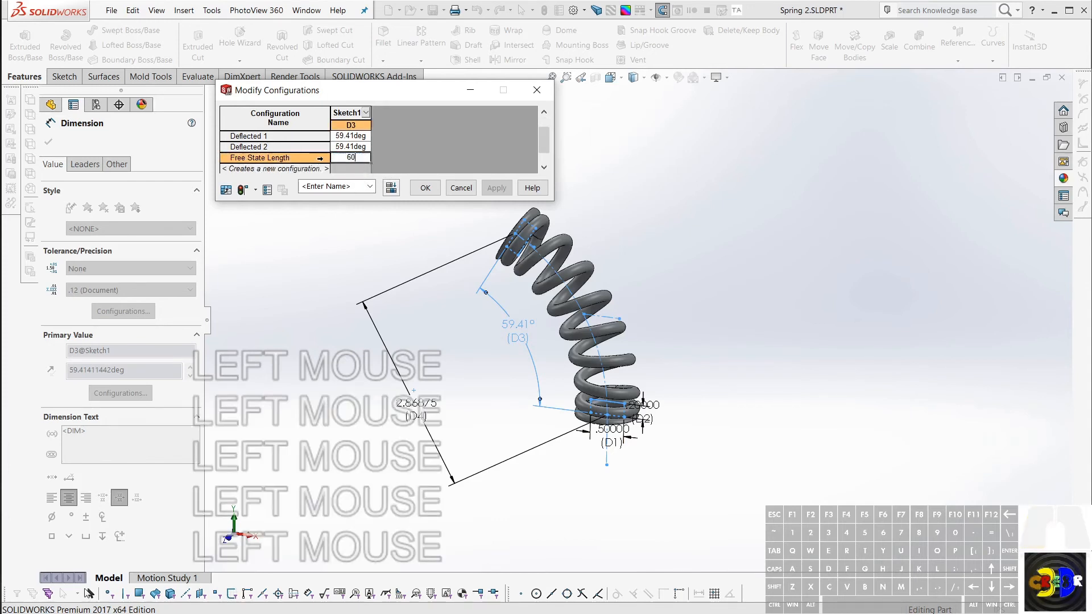
Set the angle for the Deflected 1 configuration to 50°
click(357, 146)
double_click(359, 135)
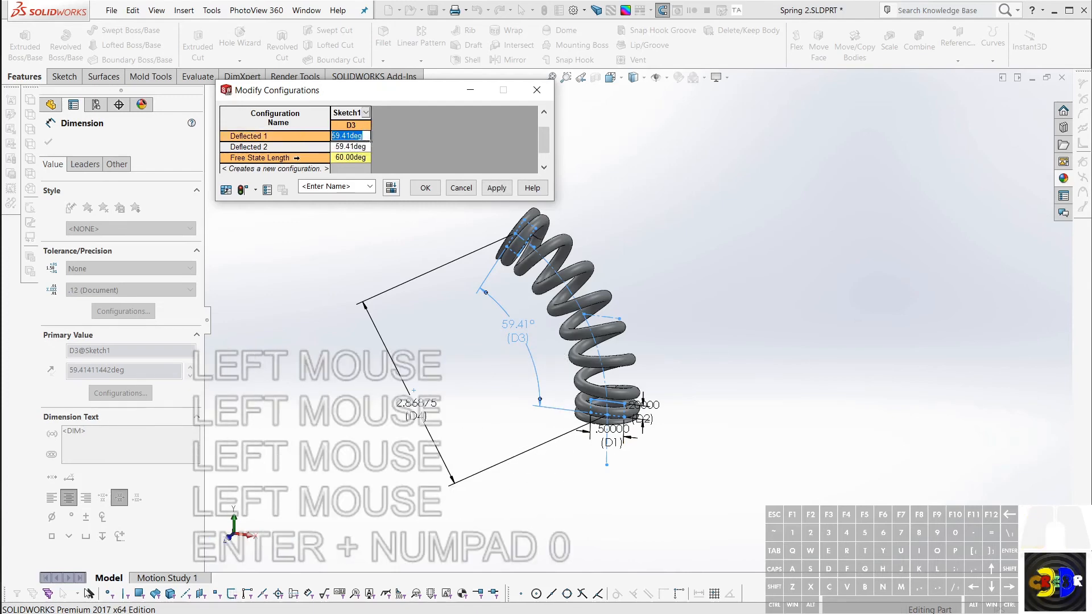
text(45)
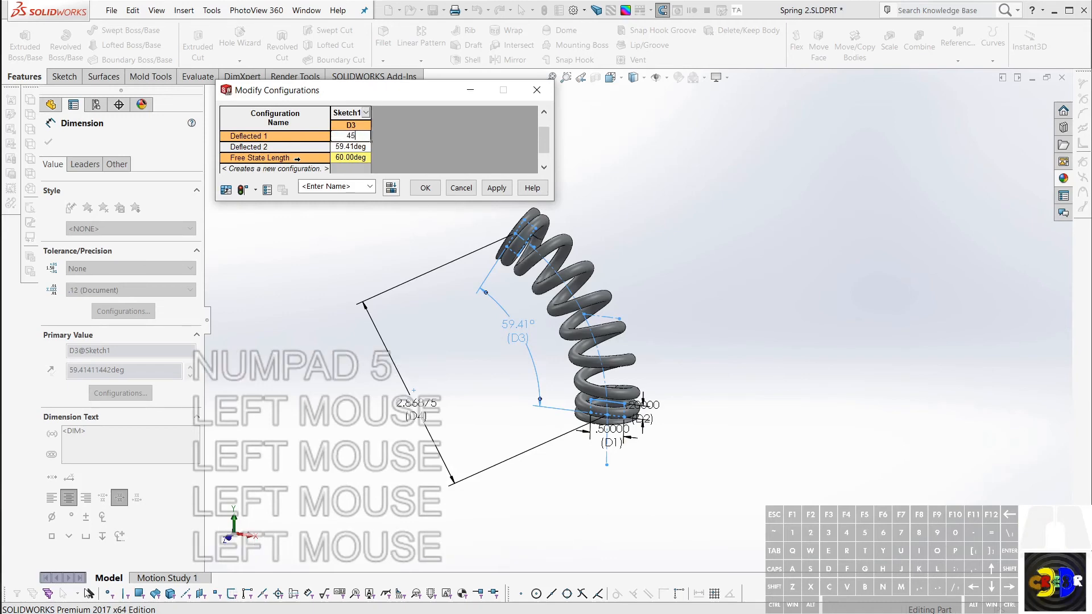
click(339, 135)
text(50.00deg)
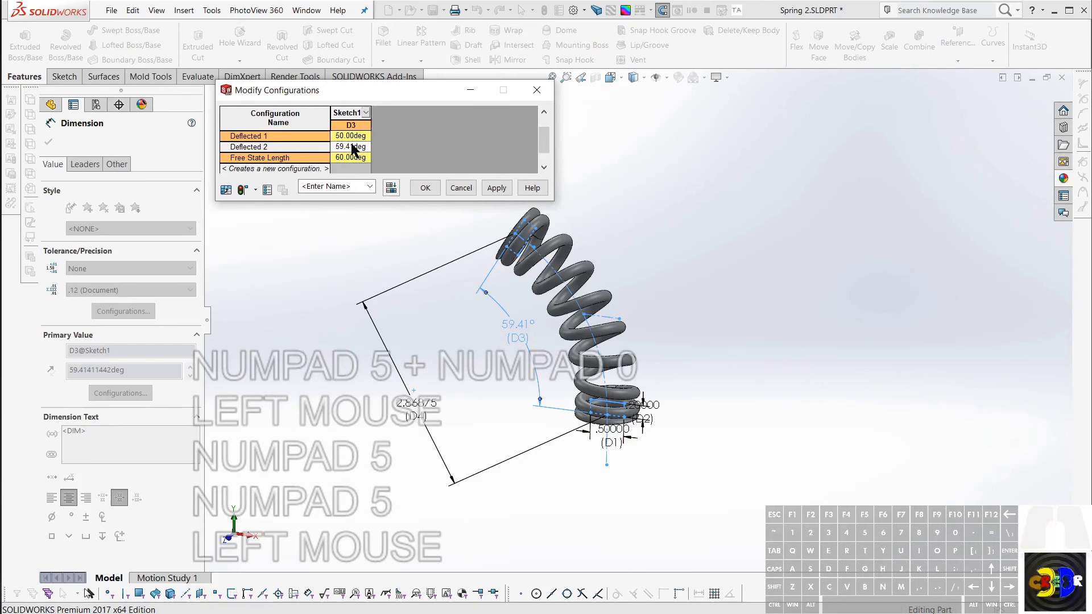
Set the angle for the Deflected 2 configuration to 35°, accept the configuration values, and rebuild the part
click(357, 147)
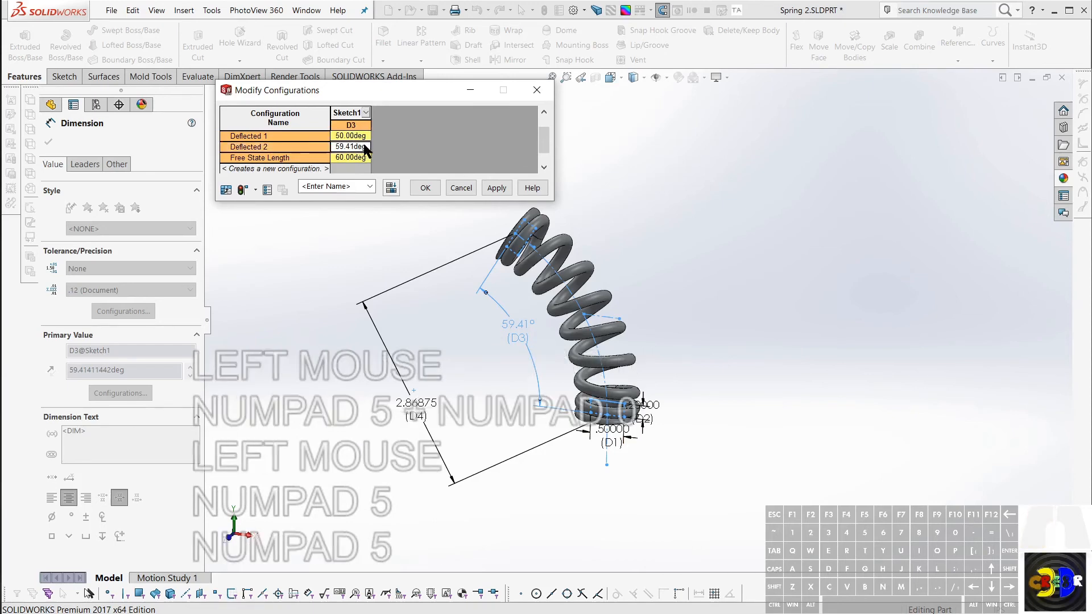
click(365, 146)
double_click(366, 146)
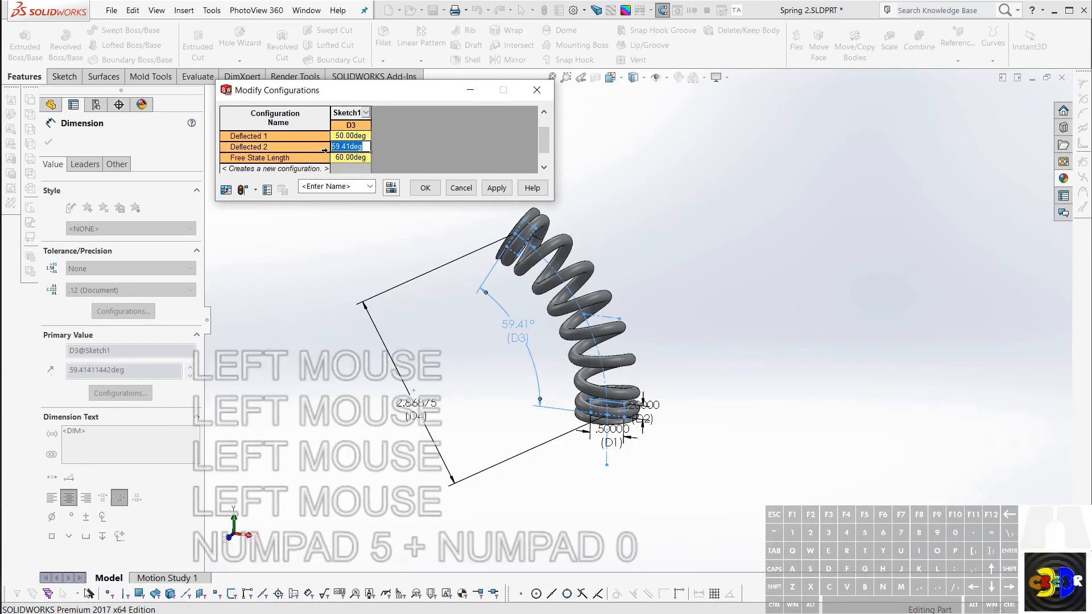
text(35)
key(Return)
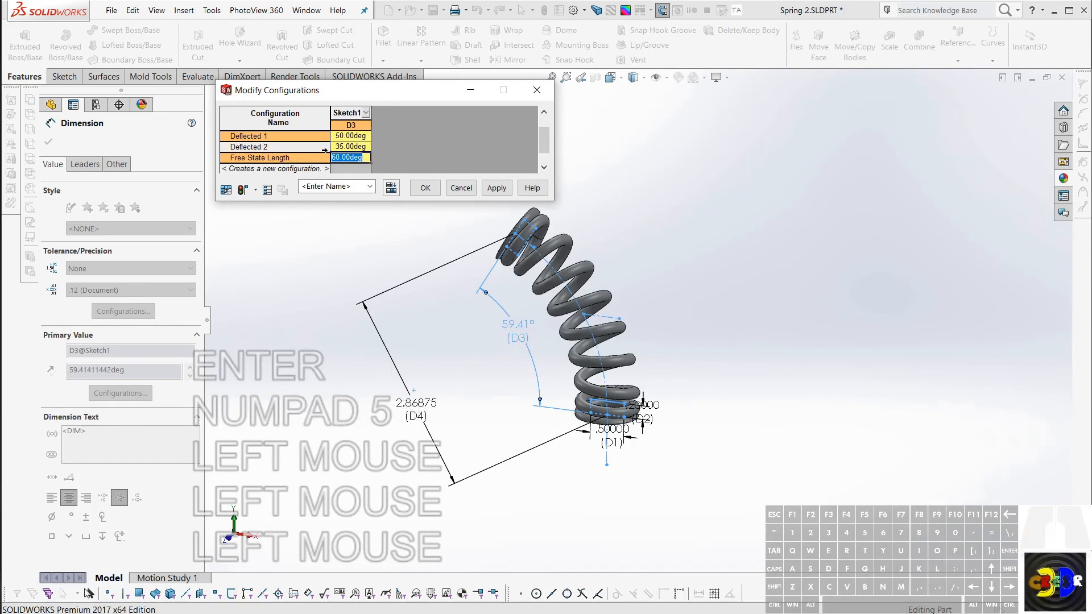
click(420, 186)
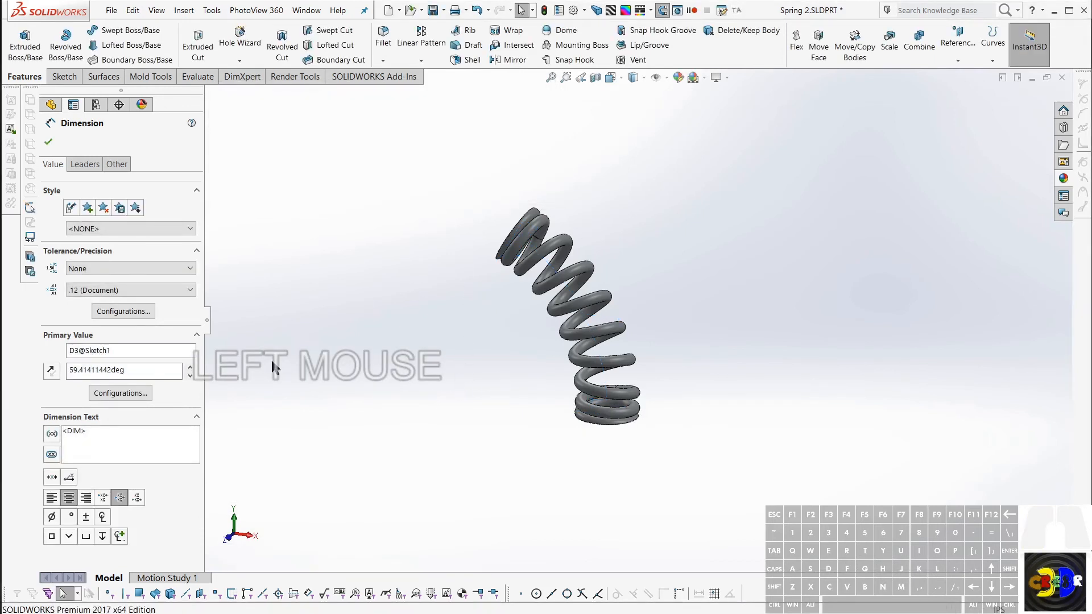
click(341, 251)
key(r)
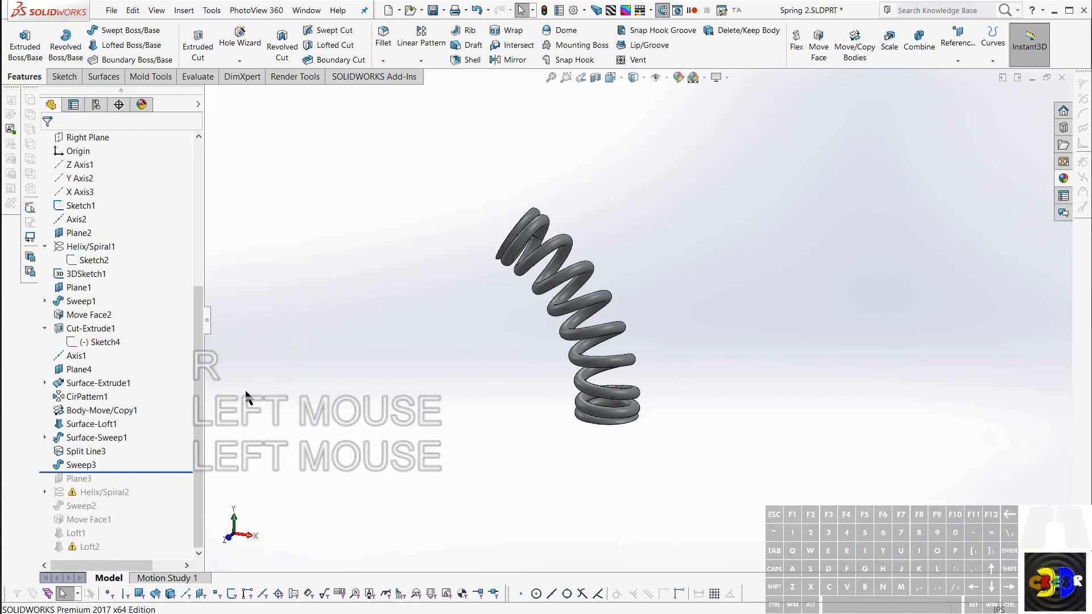
Edit Sketch1 and turn its overall length dimension into a driven dimension
click(80, 466)
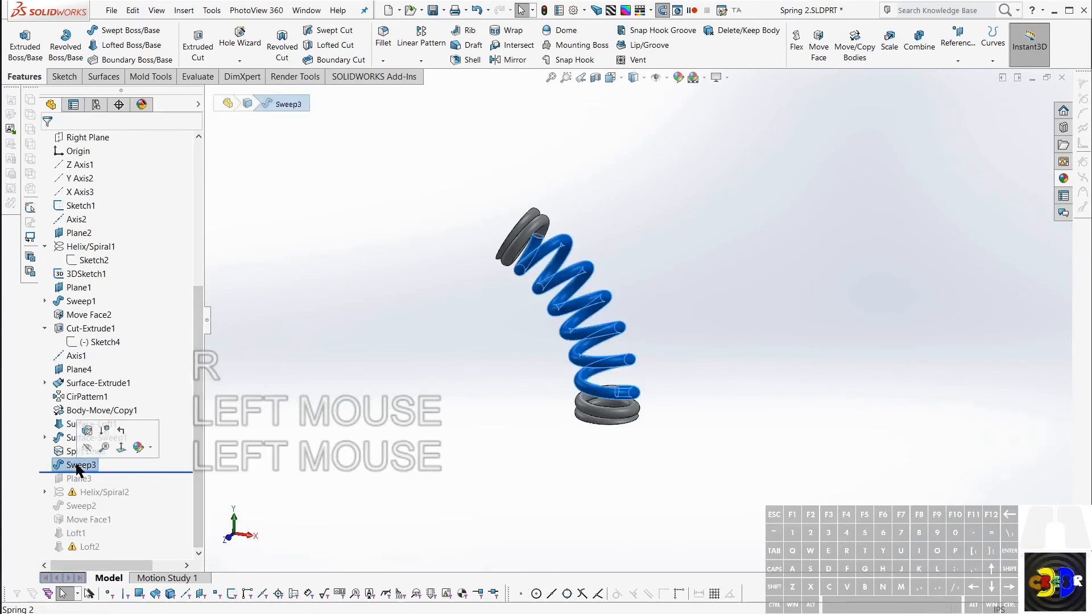
click(80, 205)
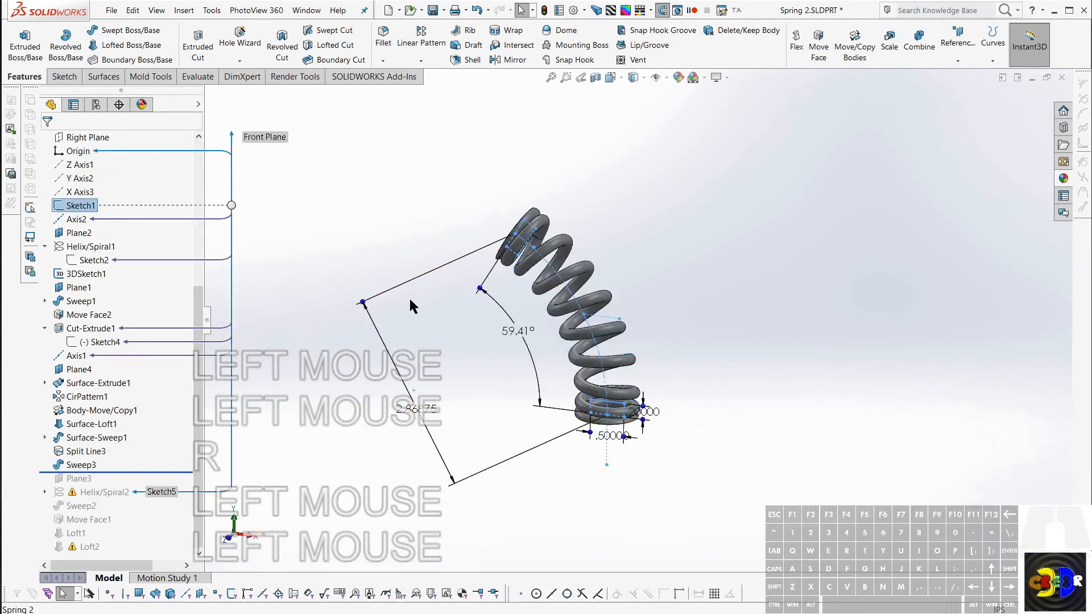
right_click(75, 210)
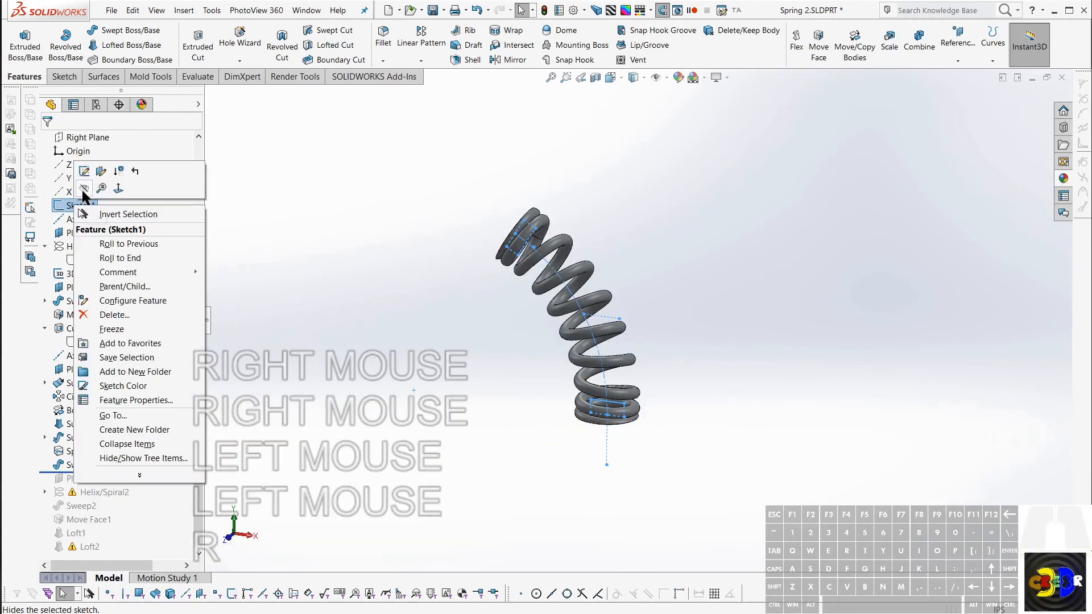
click(83, 173)
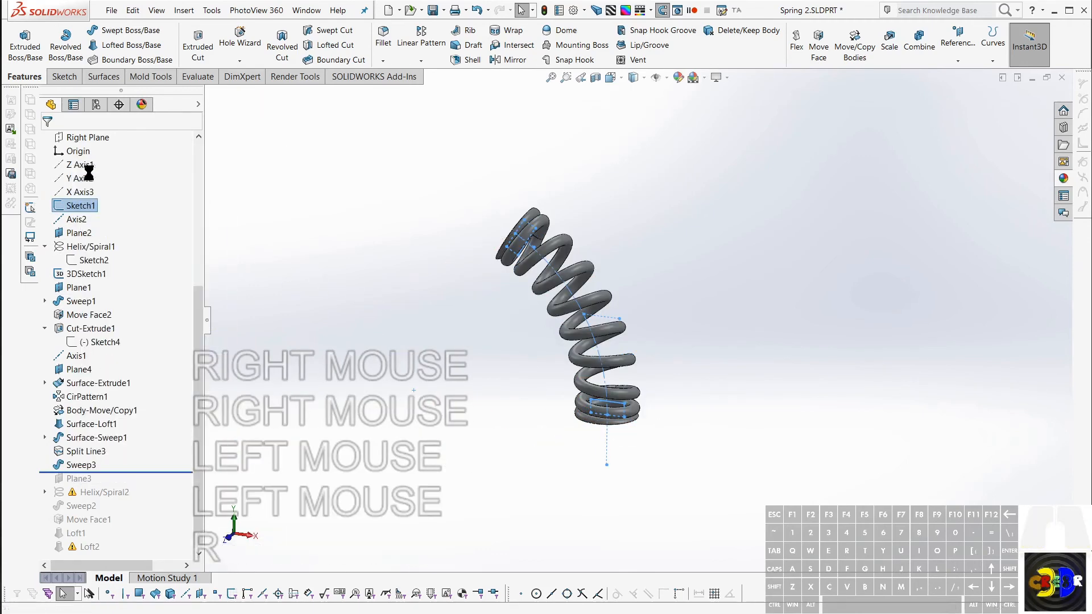
click(602, 364)
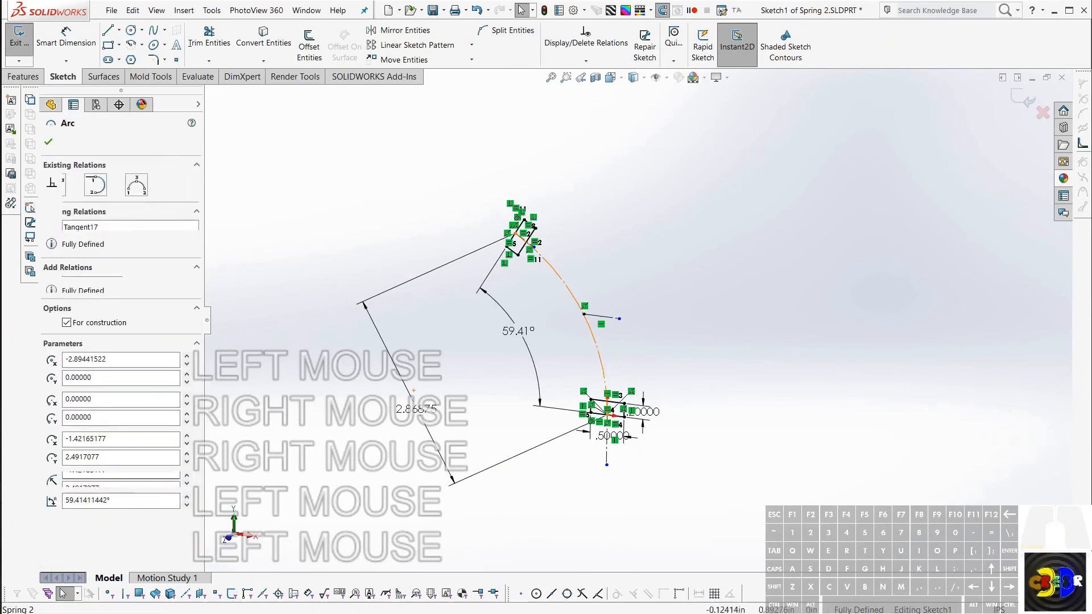
right_click(428, 414)
click(462, 605)
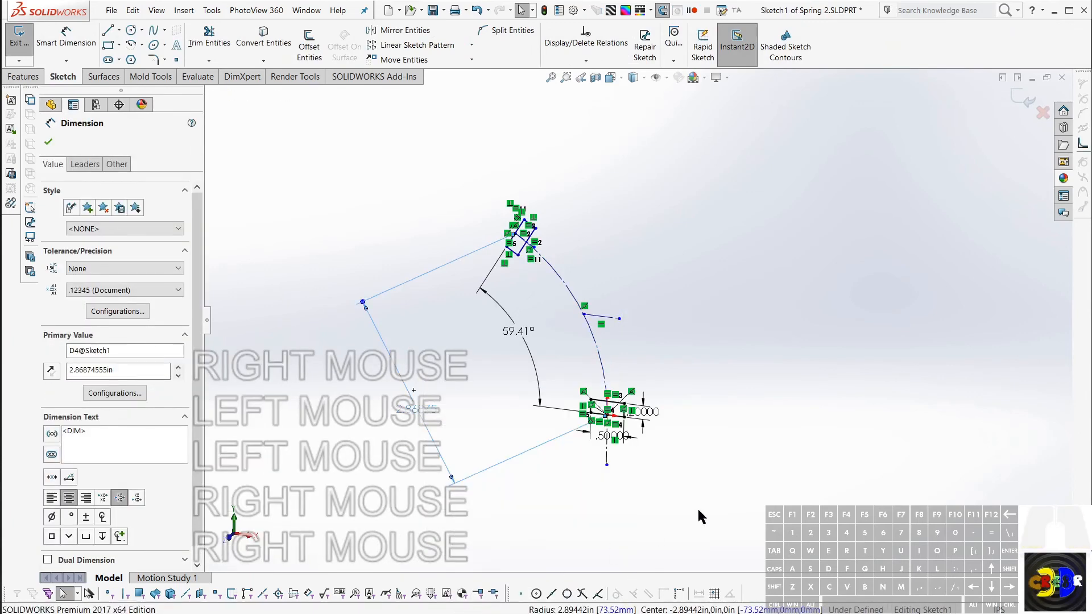
Dimension the construction arc in Sketch1 with a 4 in radius and rebuild the part
key(d)
click(602, 365)
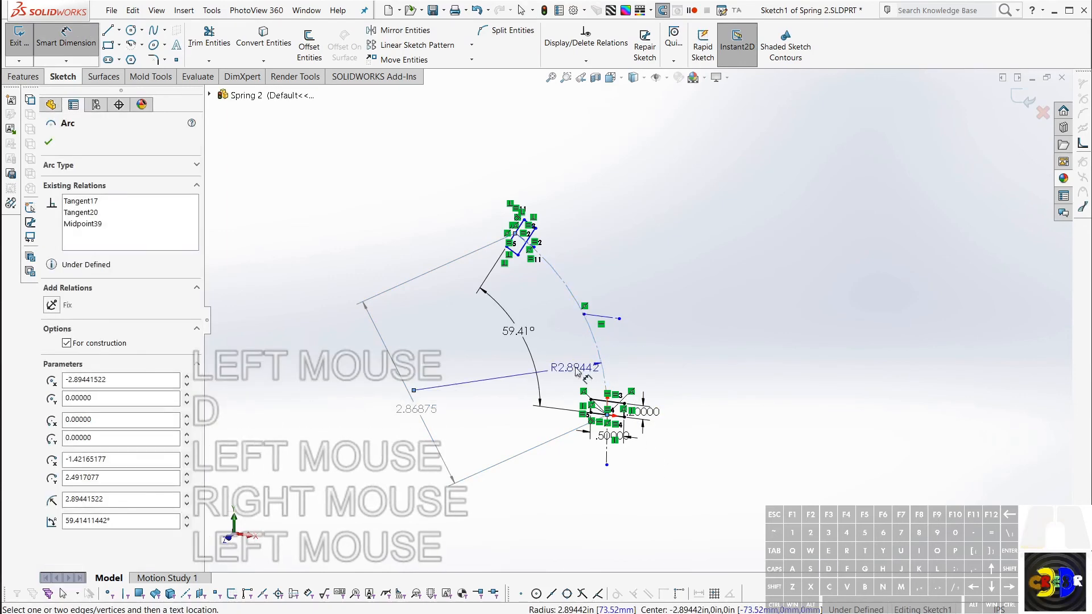
click(567, 360)
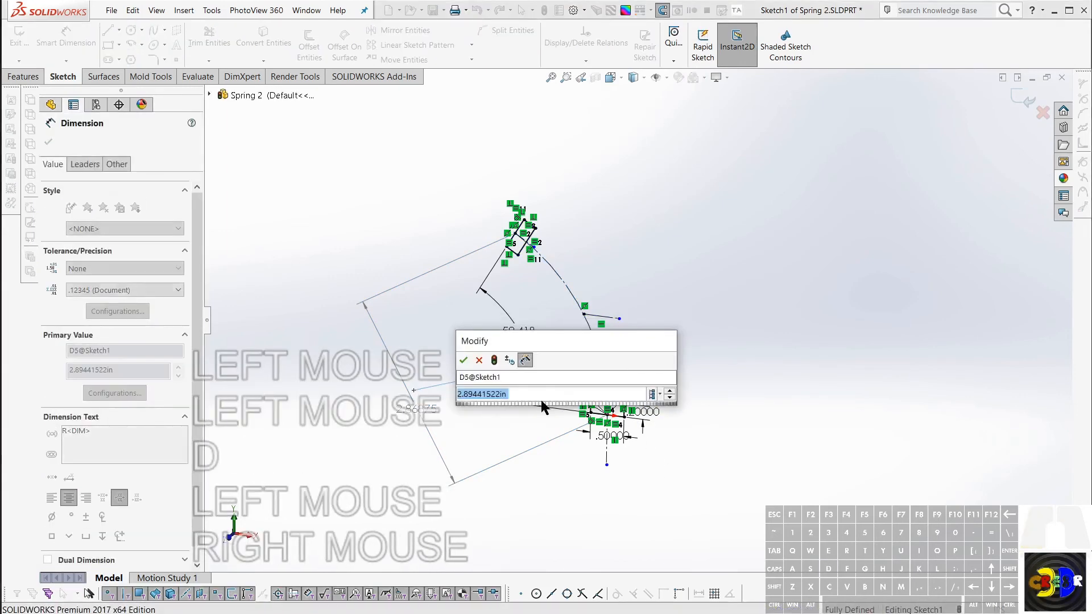
text(4)
key(Return)
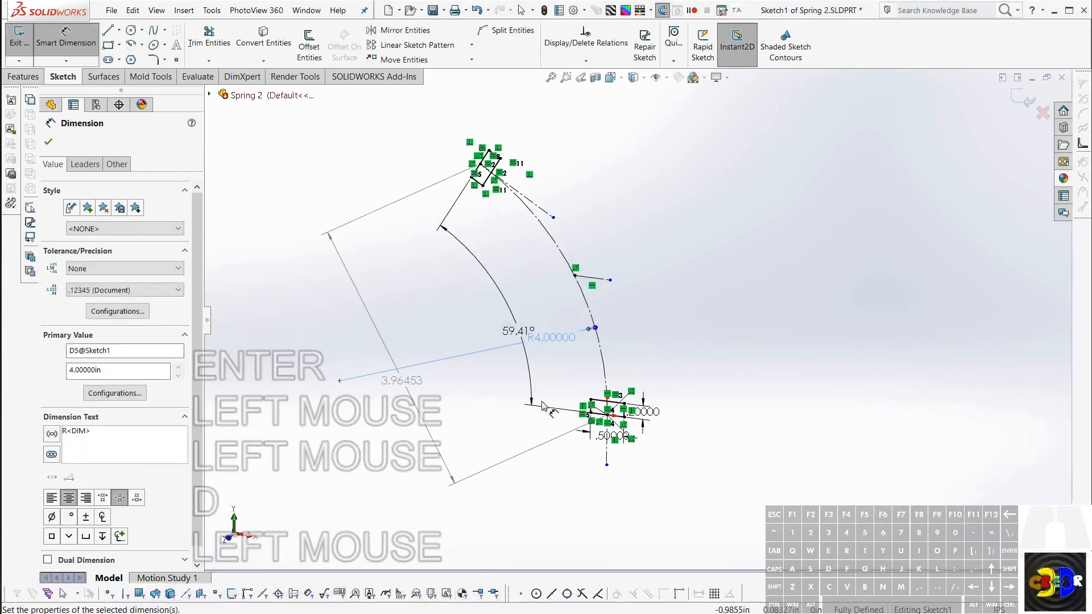
key(r)
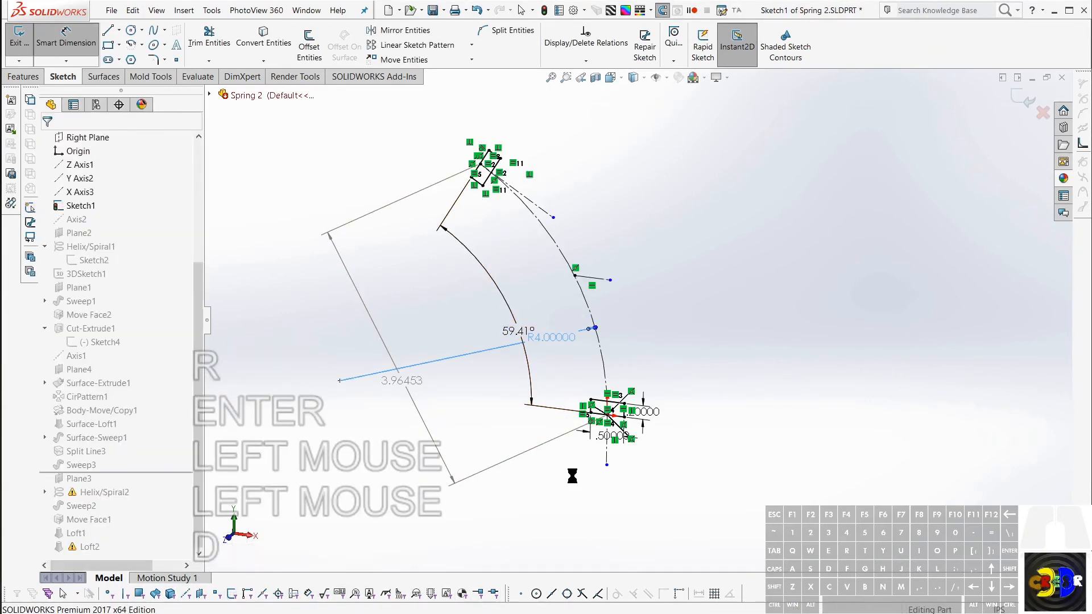
key(r)
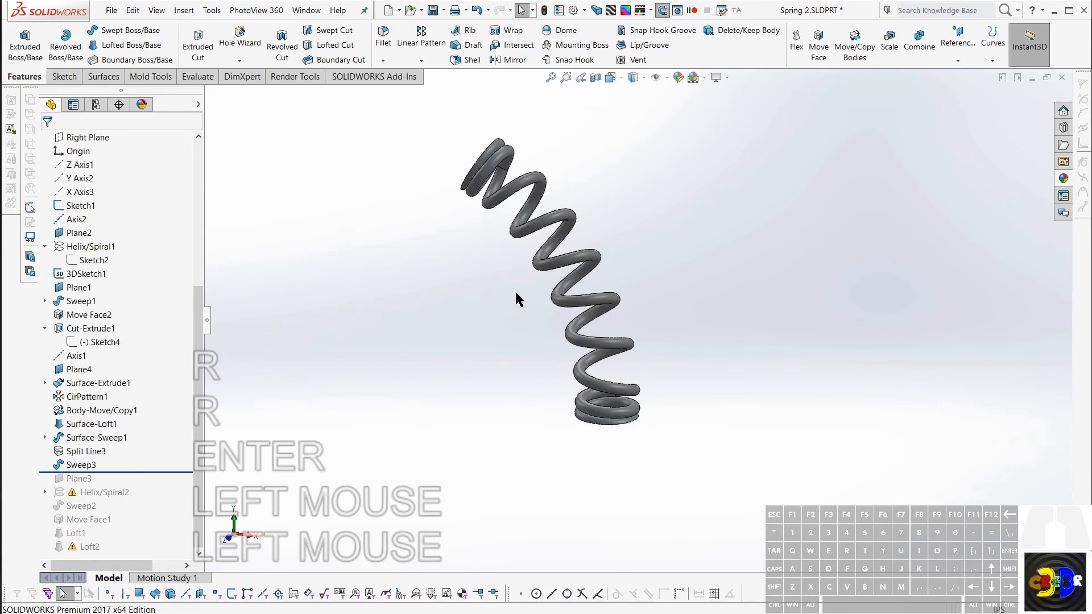
Set the diameter of the helix circle in Sketch2 to 1.5 in and rebuild the part
click(85, 246)
click(91, 259)
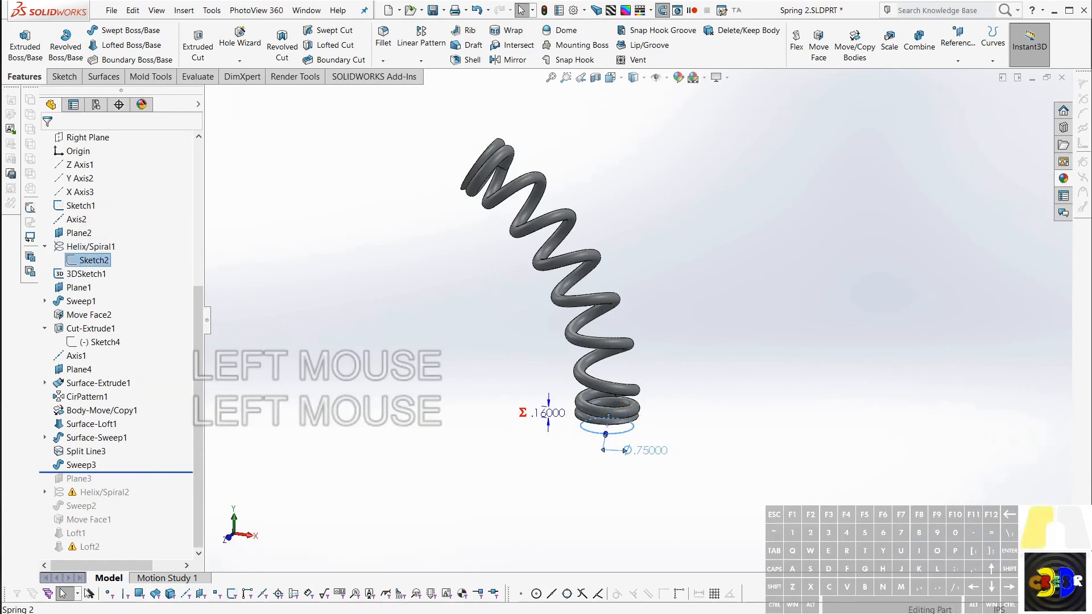
double_click(630, 455)
text(1.5)
key(Return)
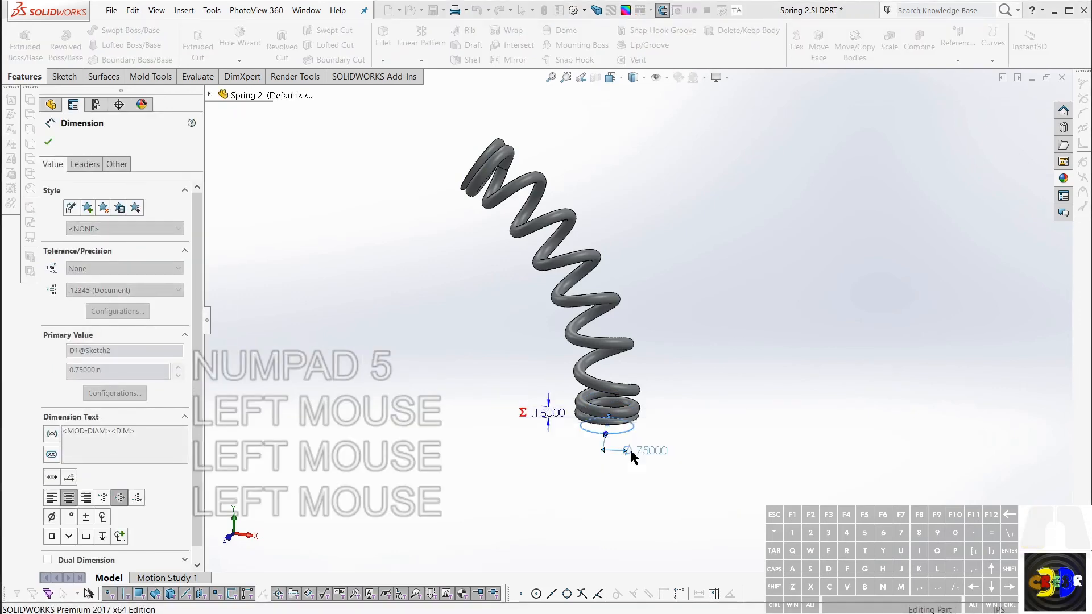
key(r)
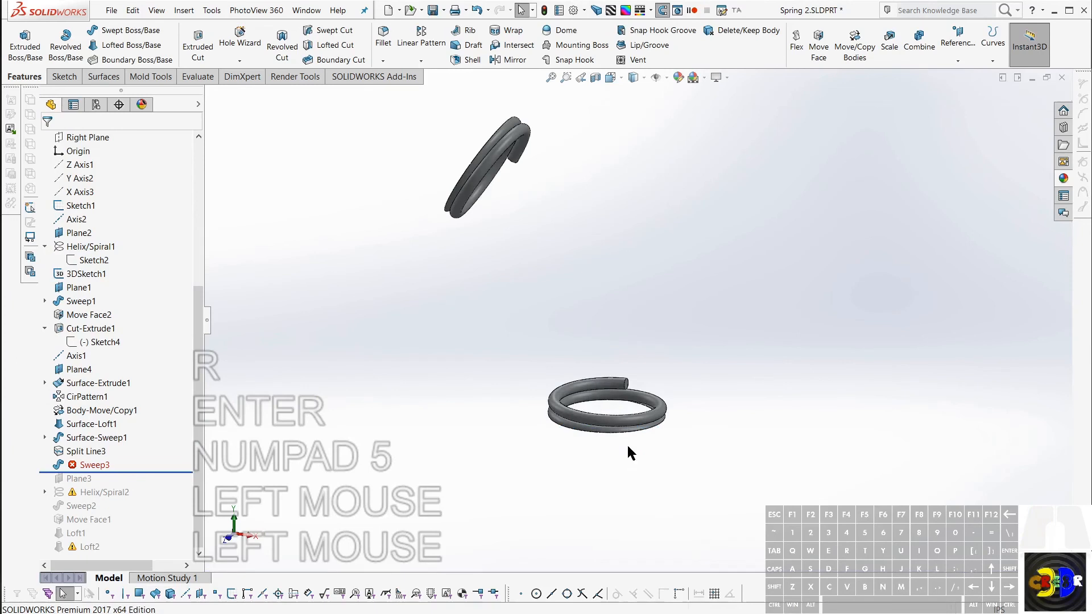
Inspect Sweep3's error and its profile and path references, leaving the feature definition unchanged
click(88, 465)
click(89, 465)
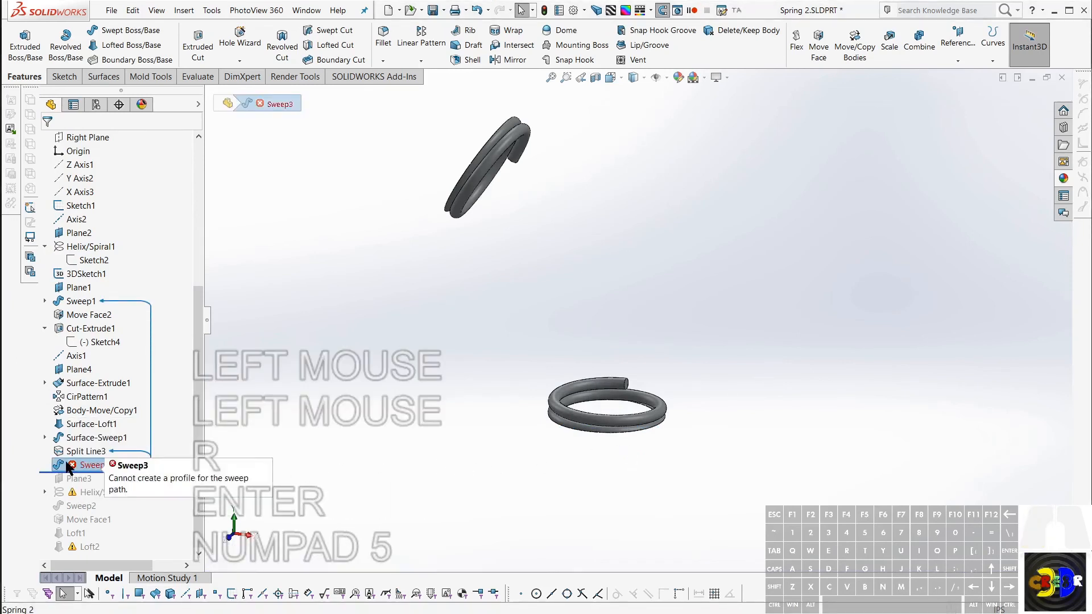
right_click(67, 465)
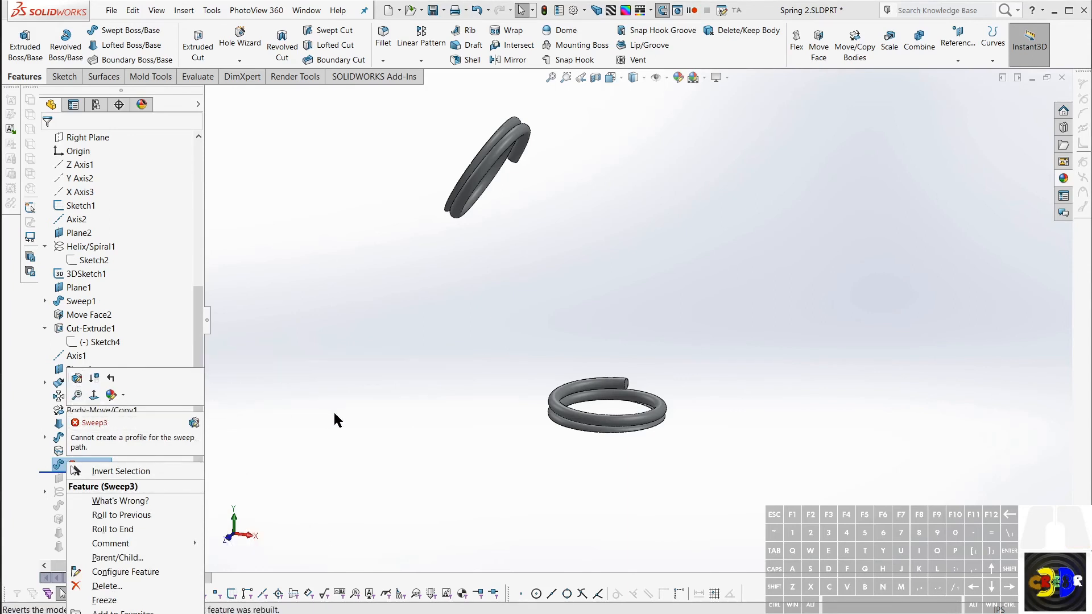
click(334, 410)
scroll(71, 508, down, 1)
scroll(85, 472, down, 1)
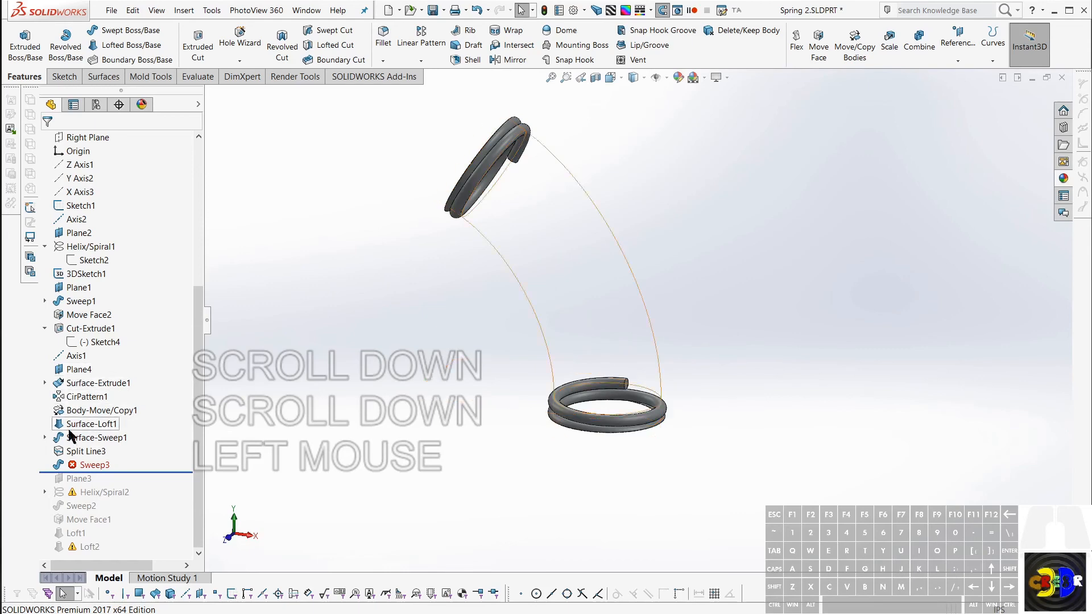
click(72, 465)
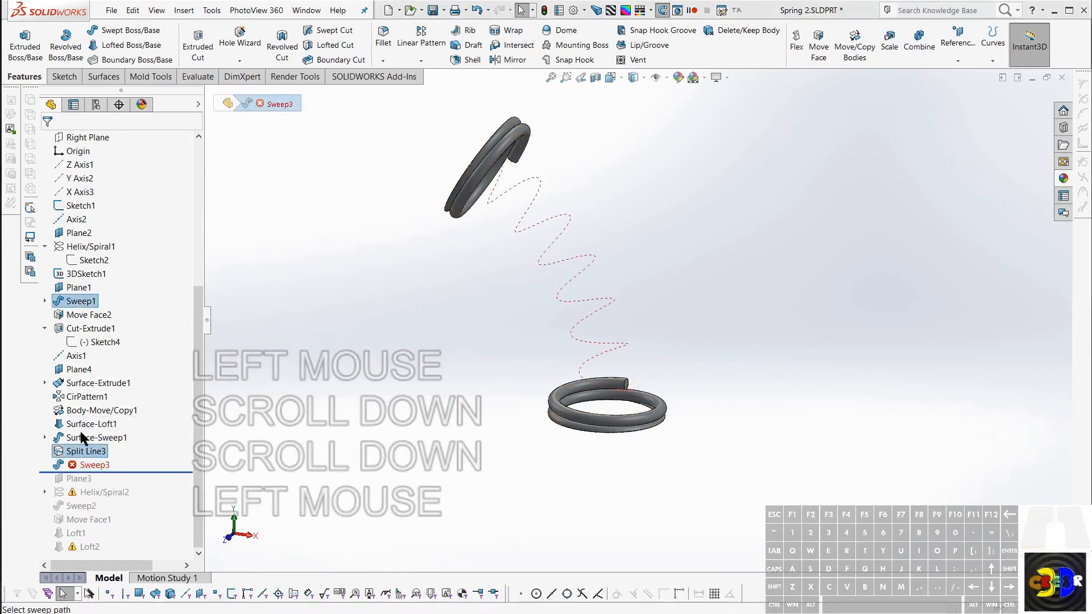
click(83, 438)
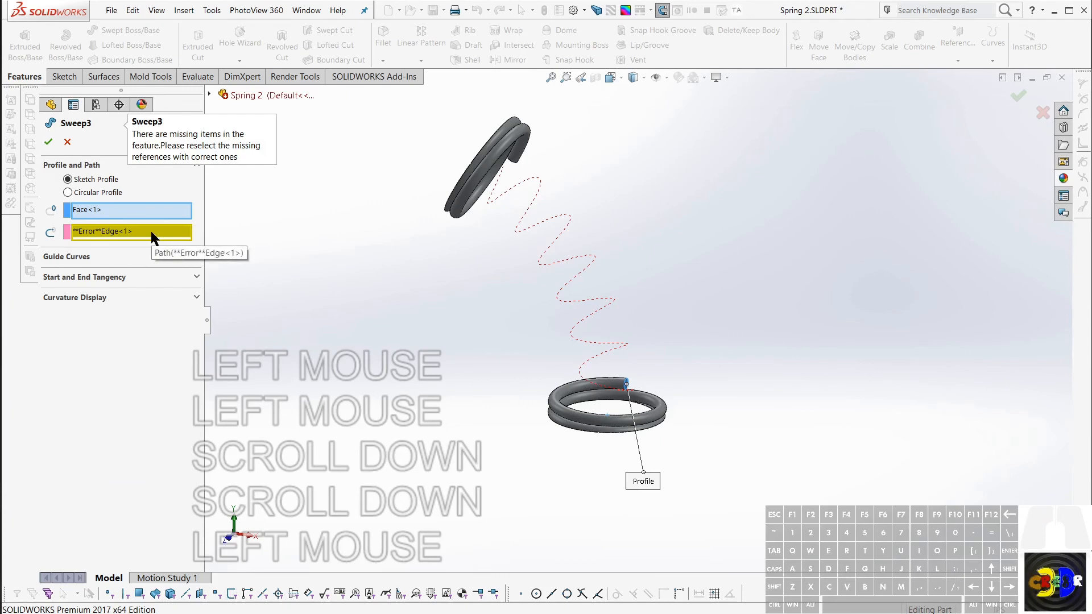
key(Escape)
key(Escape)
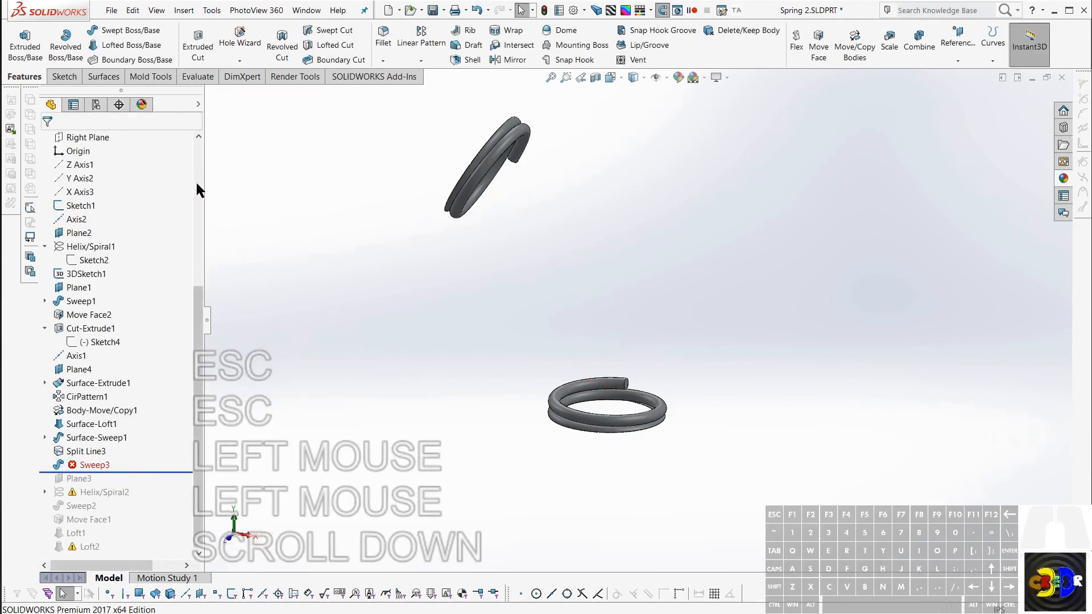
Highlight all four surface bodies, from Surface-Extrude1 to Split Line3, and examine them around the end coils
click(195, 205)
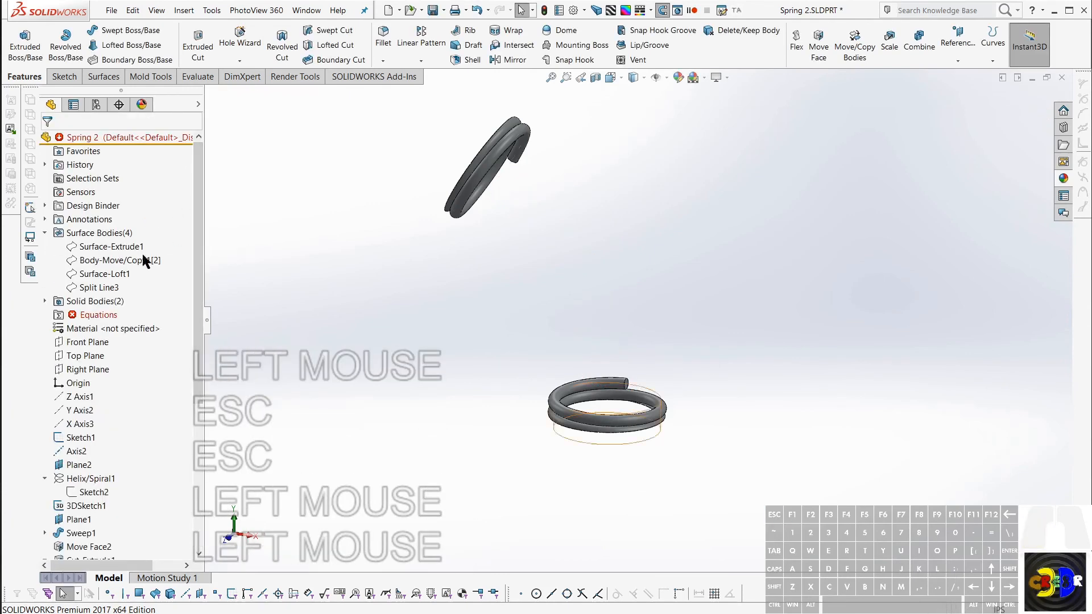
click(111, 246)
shift+click(94, 287)
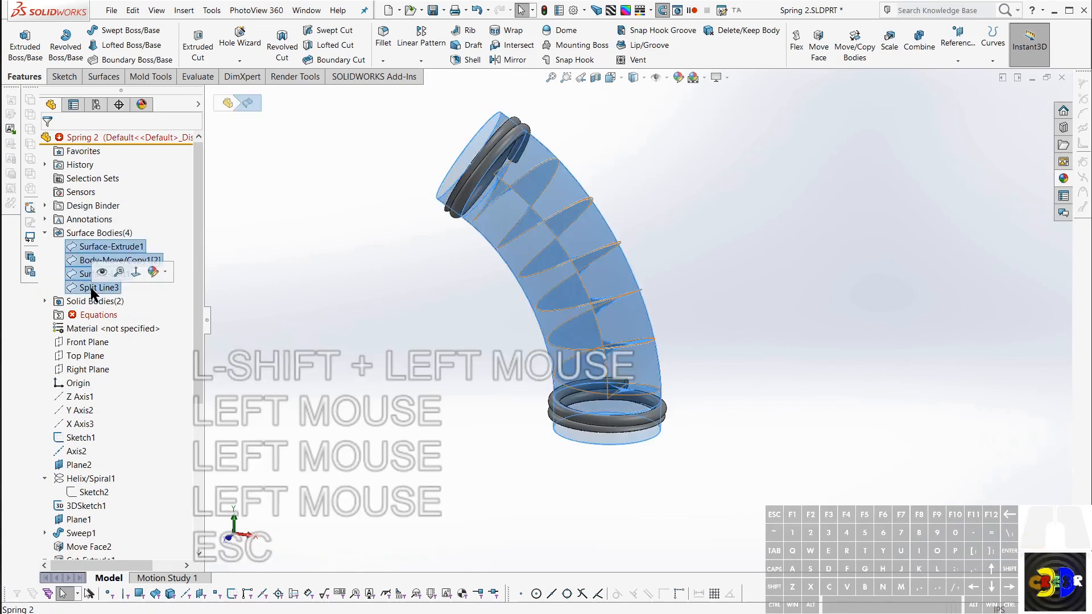
middle_drag(620, 214, 563, 205)
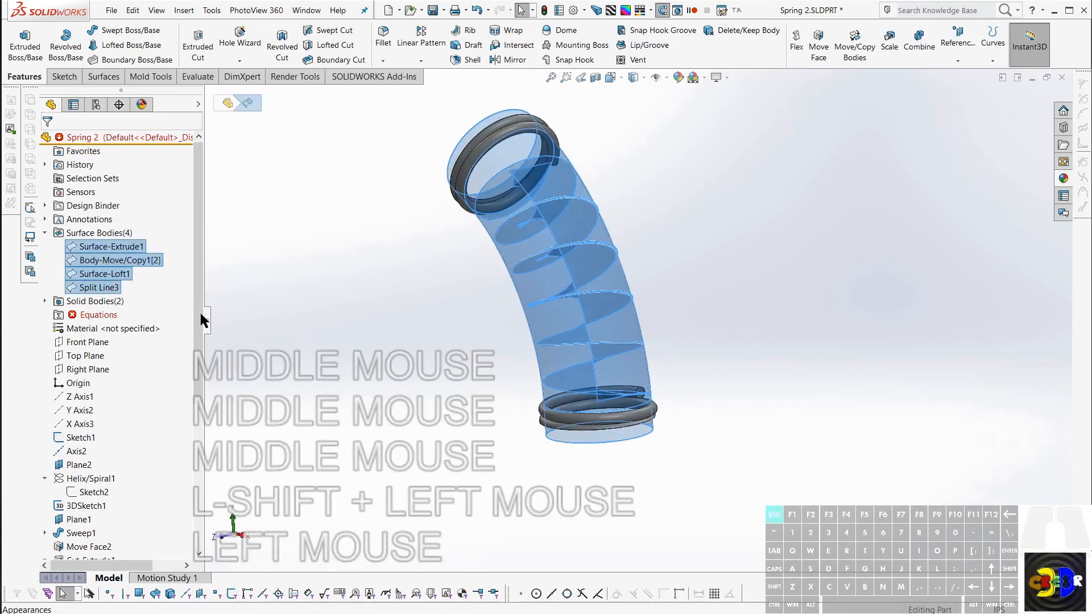
key(Escape)
Examine Sketch1, Sketch2, Surface-Extrude1's Sketch6 and Surface-Sweep1's Sketch8 to trace how the sweep path depends on them
click(80, 437)
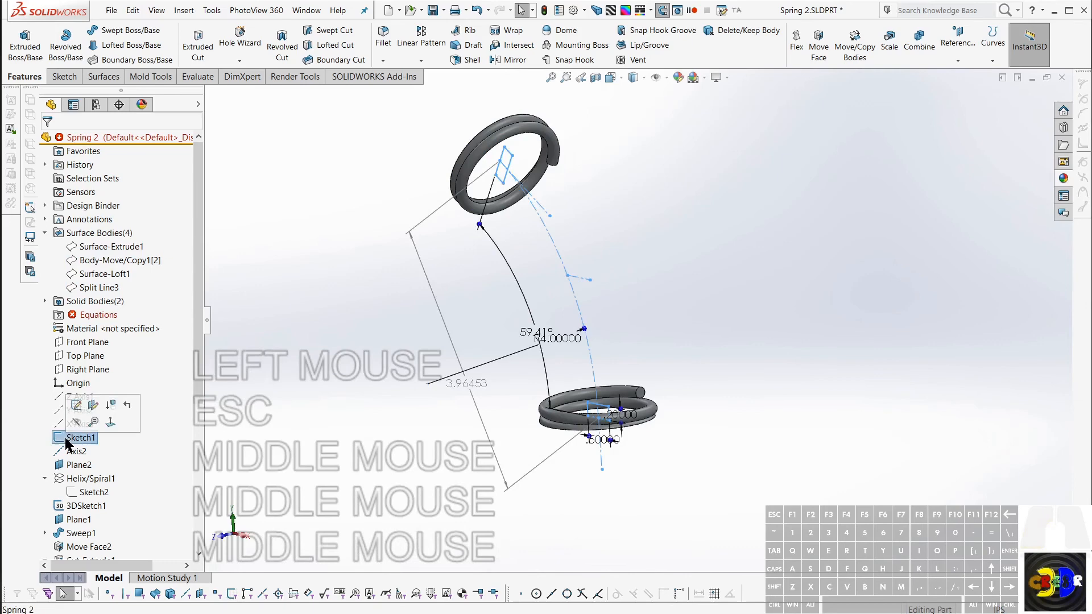
click(251, 421)
scroll(128, 438, down, 2)
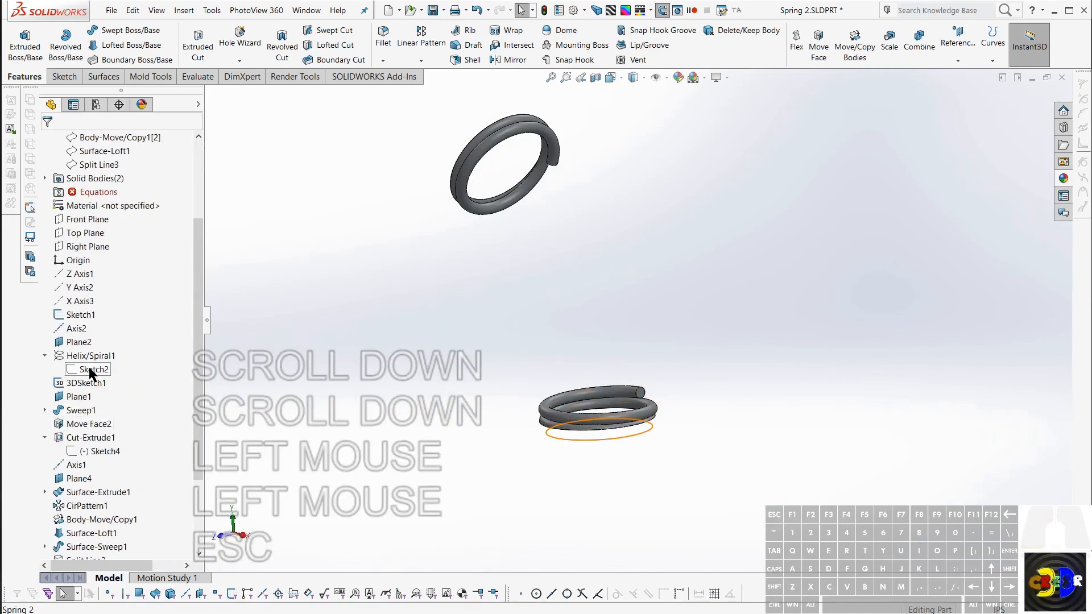
click(84, 371)
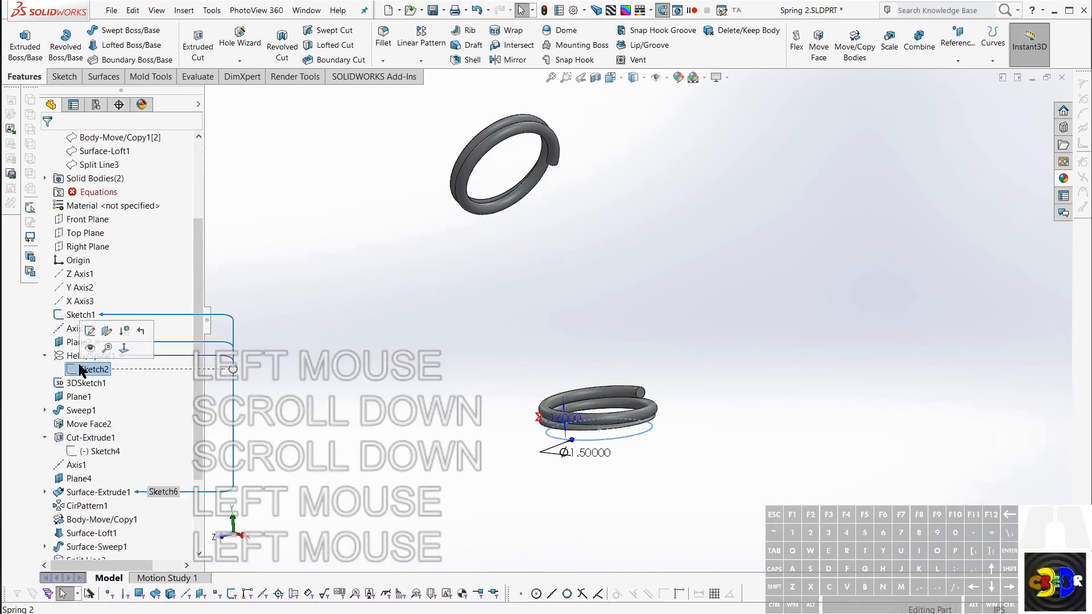
click(45, 492)
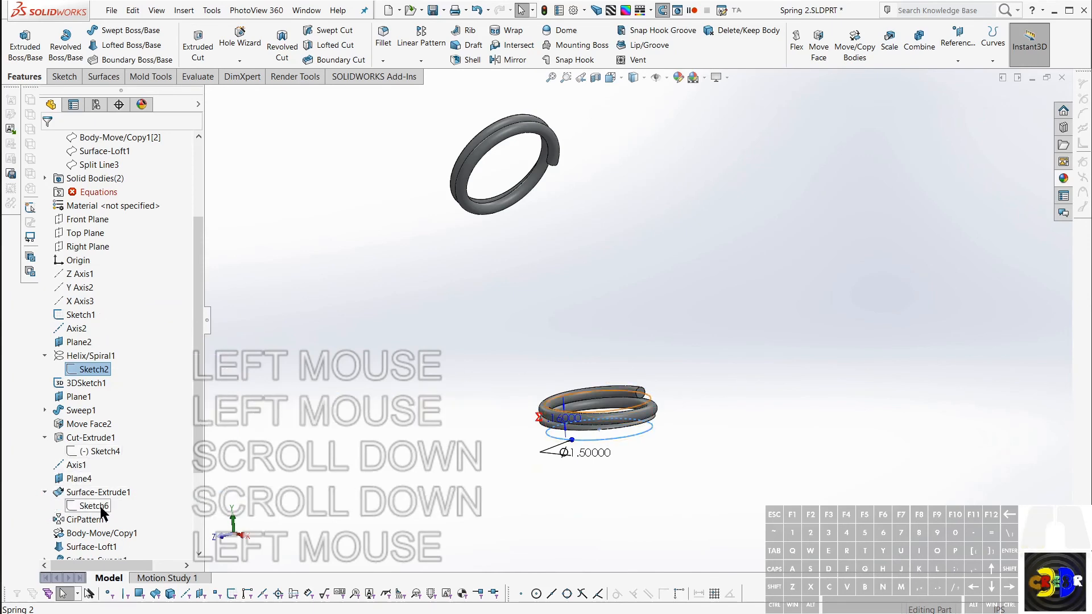
click(95, 508)
scroll(97, 509, down, 2)
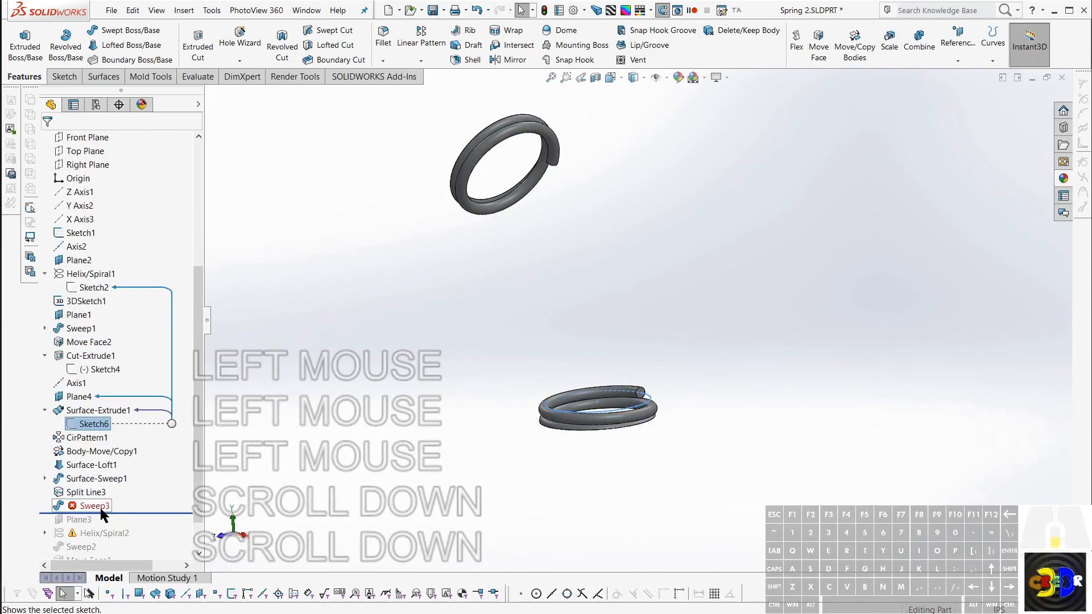
click(45, 478)
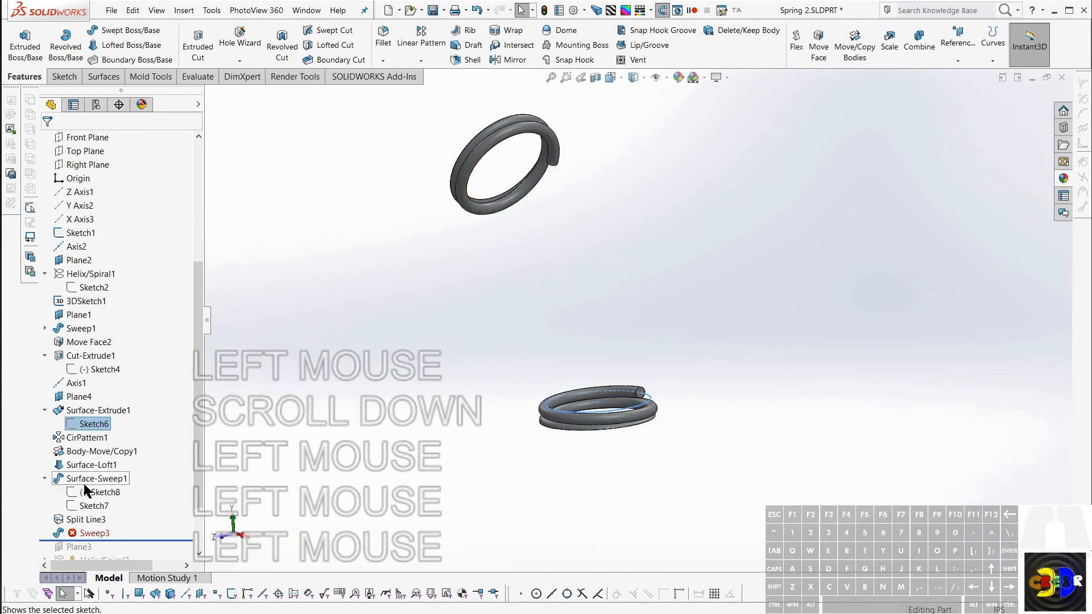
click(90, 492)
middle_drag(512, 319, 631, 421)
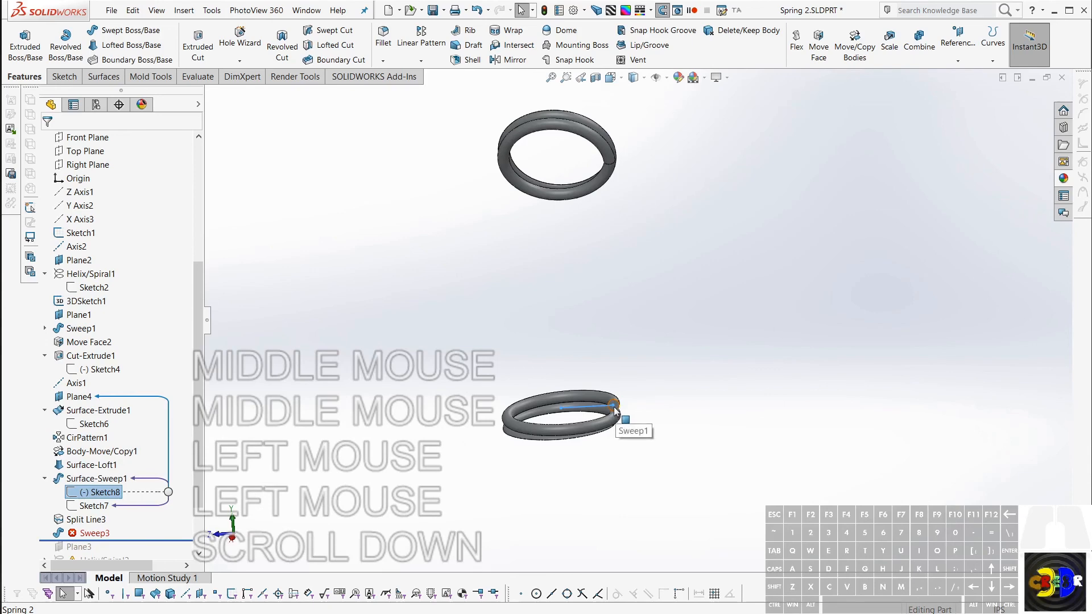
Display the sketches and examine where Sketch8's line ends relative to the circular wire end face of Sweep1
key(KP_Multiply)
click(617, 487)
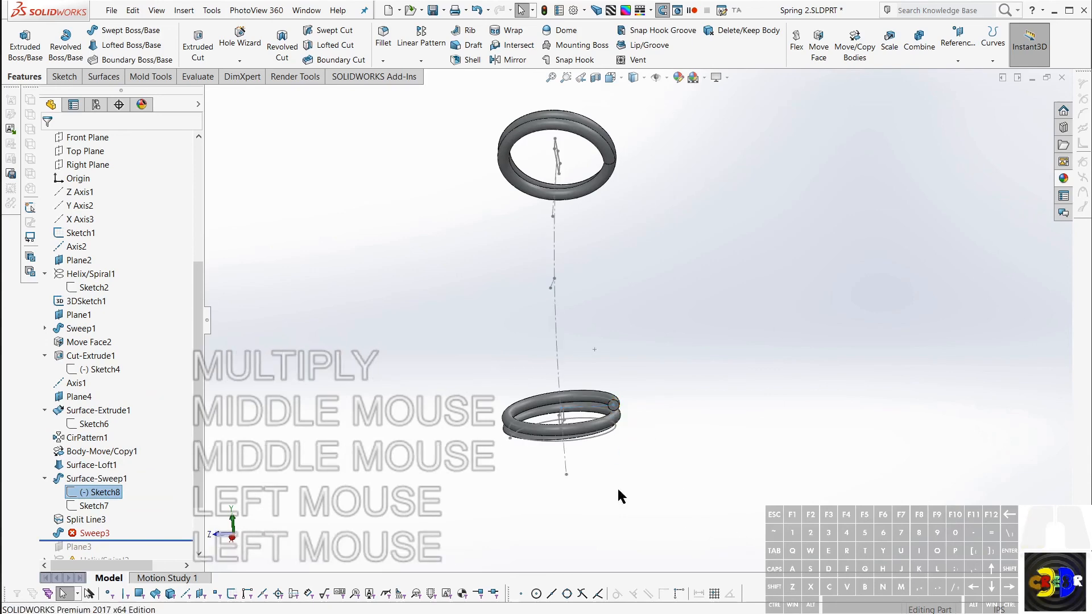
click(93, 492)
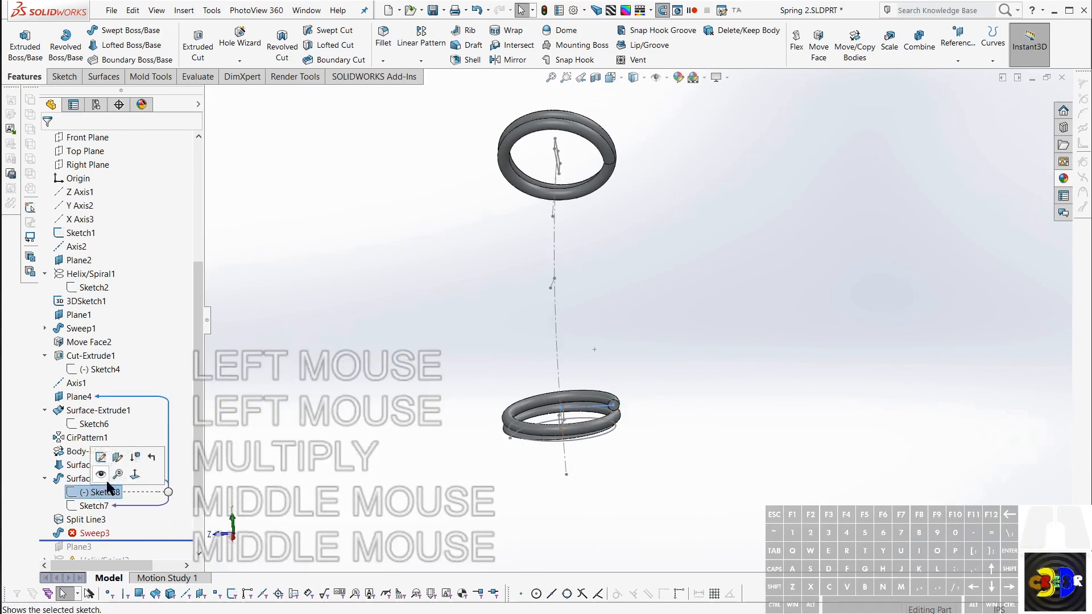
scroll(487, 434, down, 3)
scroll(677, 384, up, 2)
key(Escape)
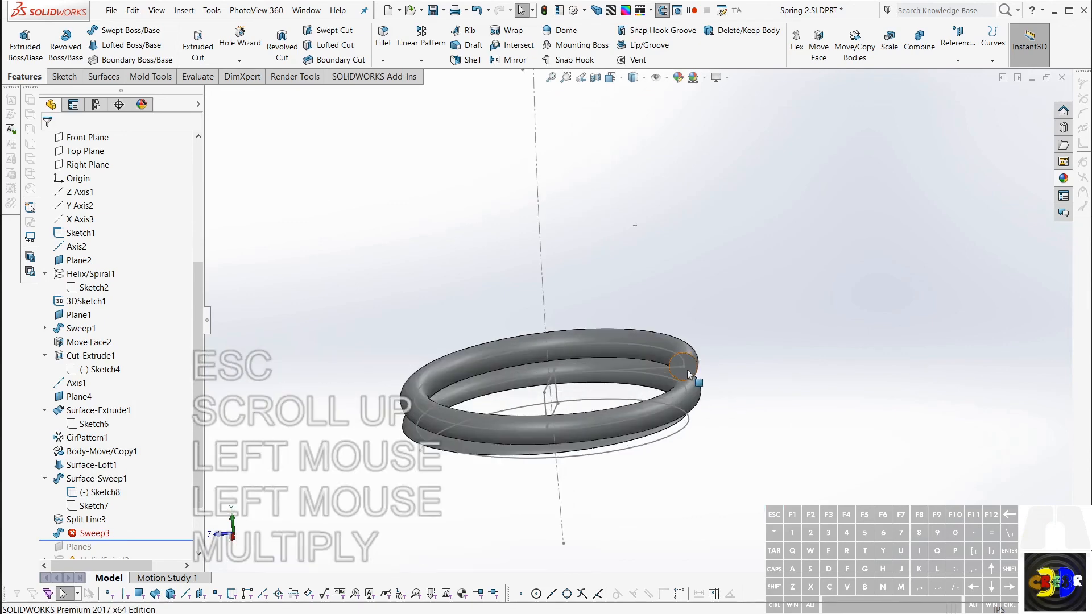
scroll(685, 370, up, 2)
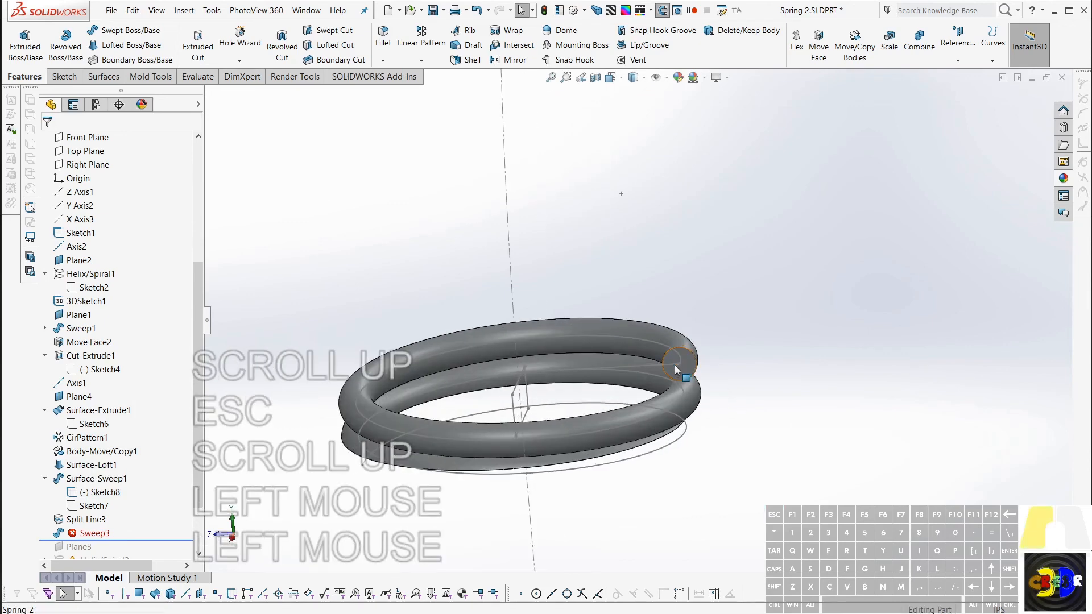
click(675, 365)
scroll(678, 373, up, 1)
scroll(677, 370, up, 5)
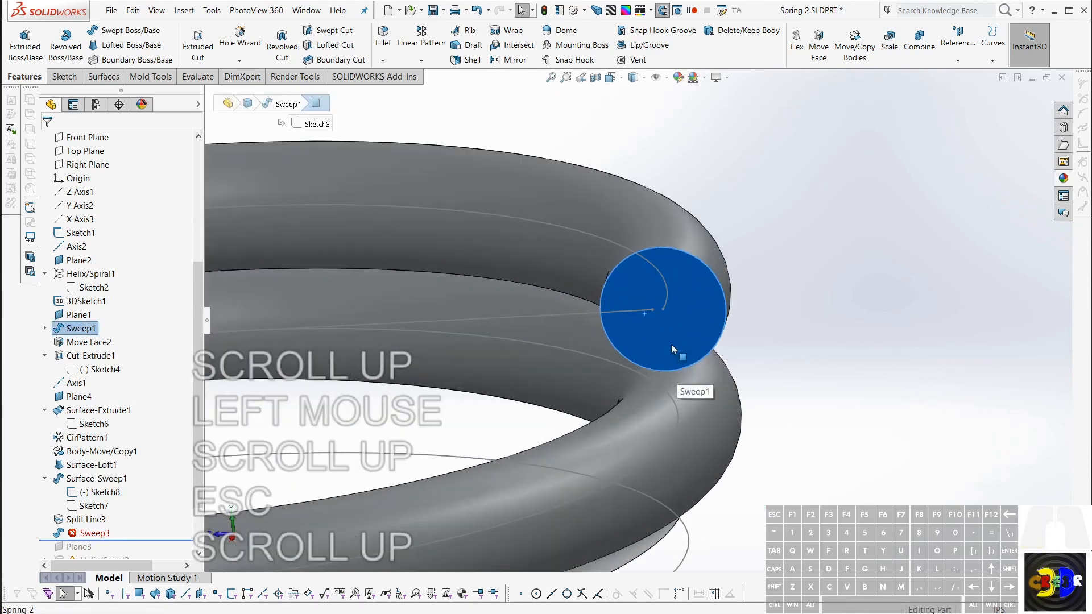
Extend the free end of Sketch8's line outward past the circular wire end face and inspect the rebuilt spring
double_click(680, 309)
drag(701, 310, 802, 306)
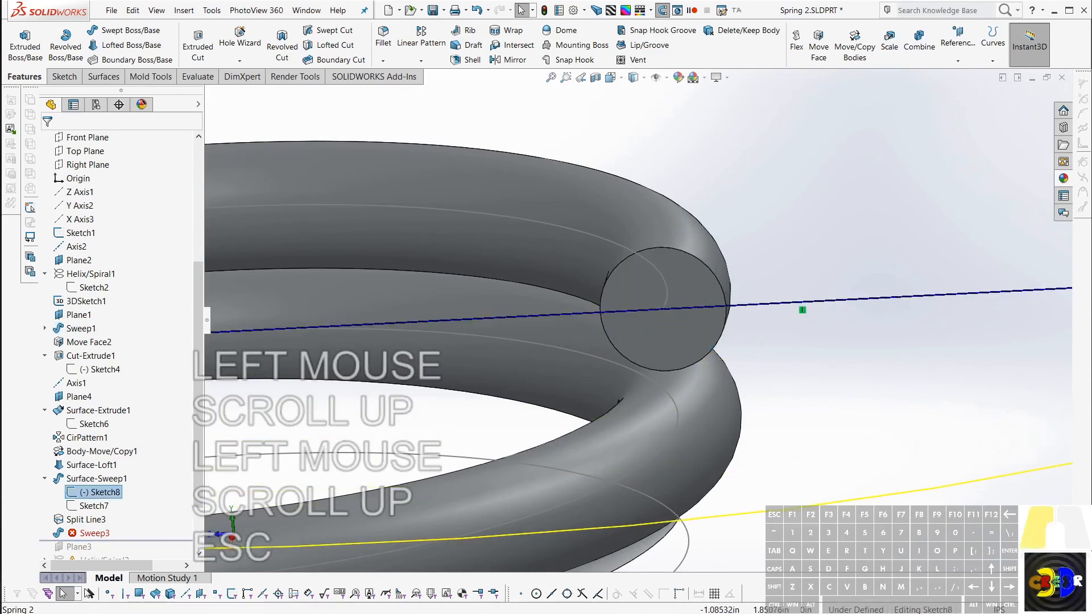
click(747, 356)
scroll(746, 357, down, 7)
mouse_move(746, 357)
middle_down()
mouse_move(777, 312)
mouse_move(694, 340)
mouse_move(646, 313)
mouse_move(656, 275)
middle_up()
scroll(649, 296, down, 2)
key(KP_Multiply)
scroll(591, 245, down, 3)
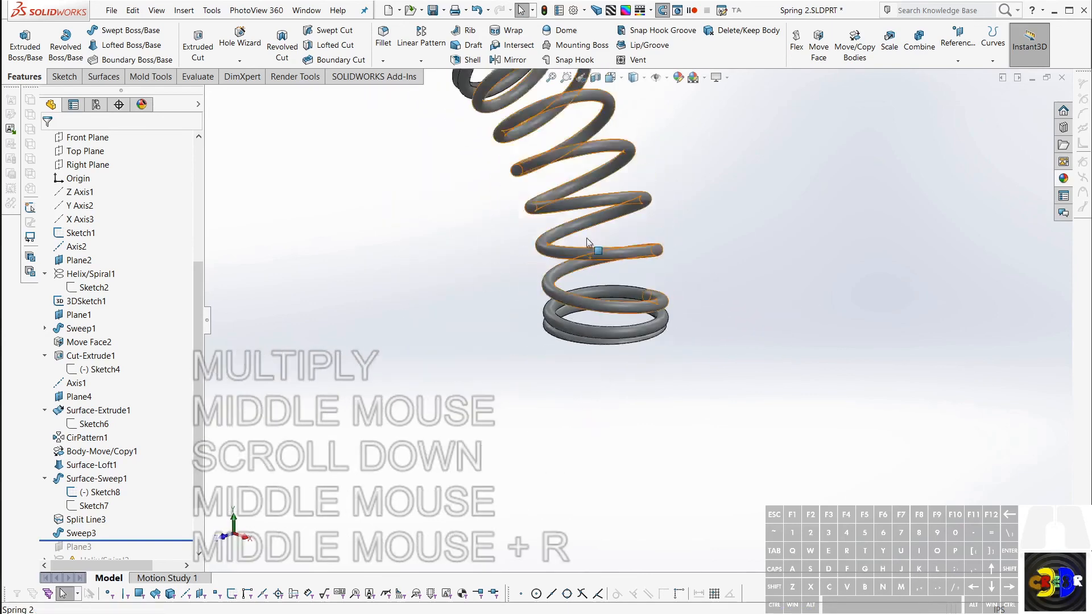
middle_drag(674, 203, 708, 199)
scroll(684, 272, down, 2)
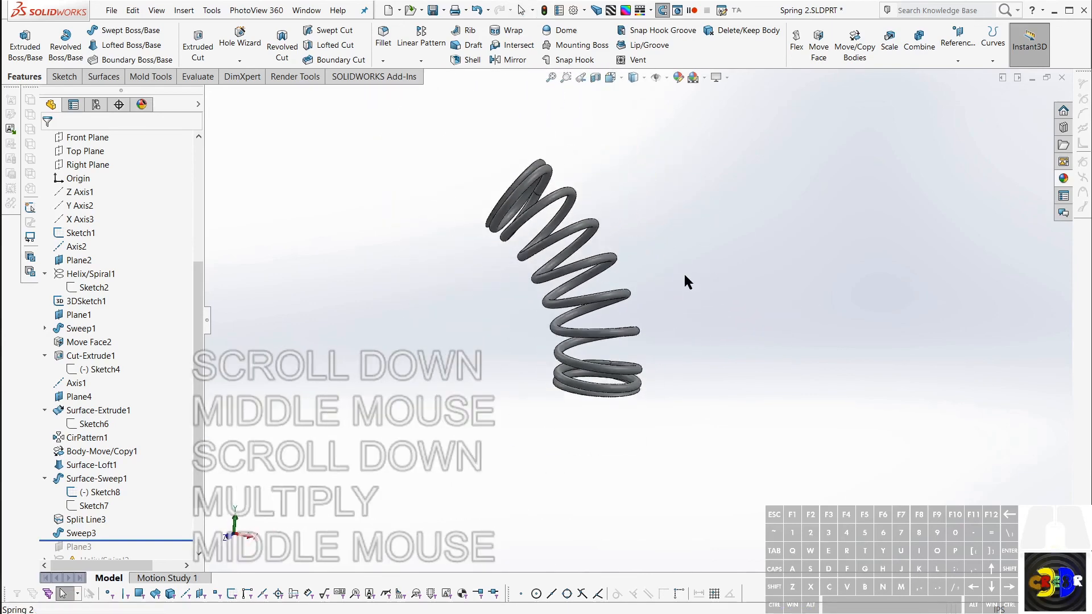
middle_drag(684, 272, 668, 268)
Activate the Free State Length, Deflected 1 and Deflected 2 configurations in turn, finishing with Free State Length active
click(95, 105)
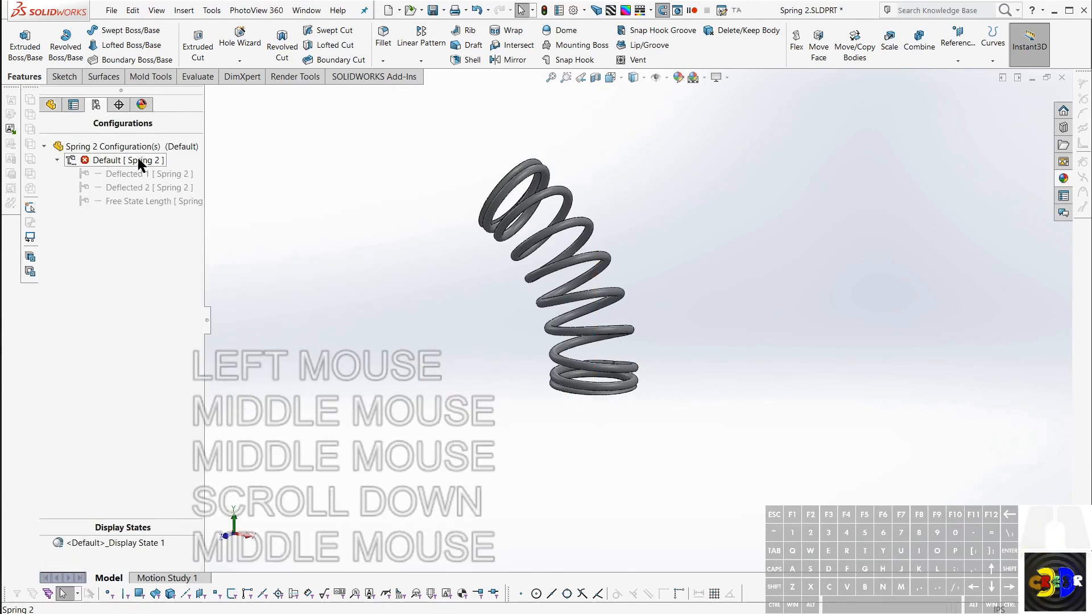
double_click(115, 199)
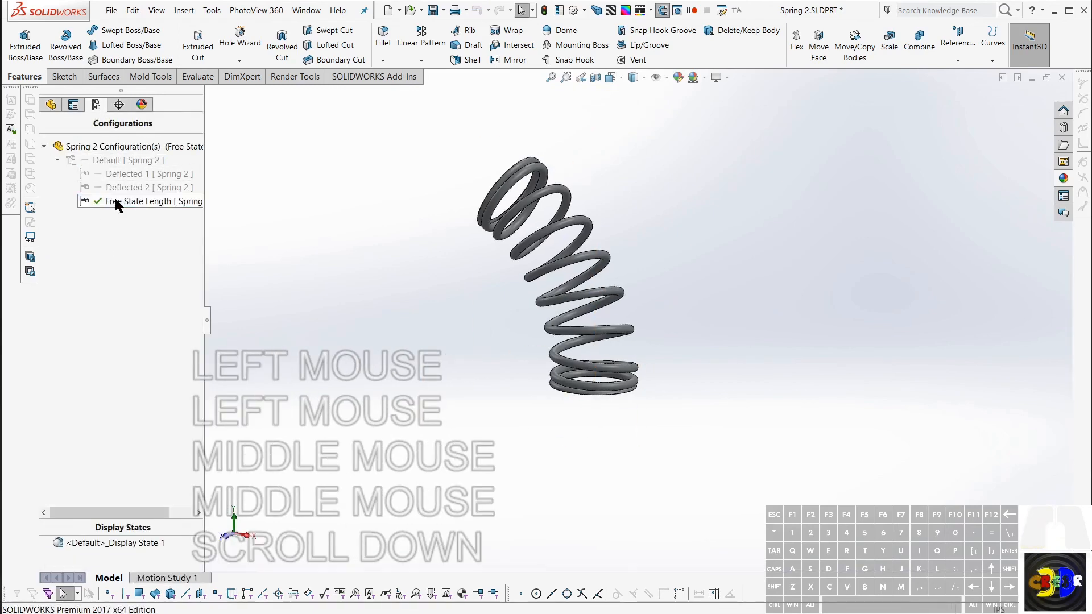
double_click(120, 176)
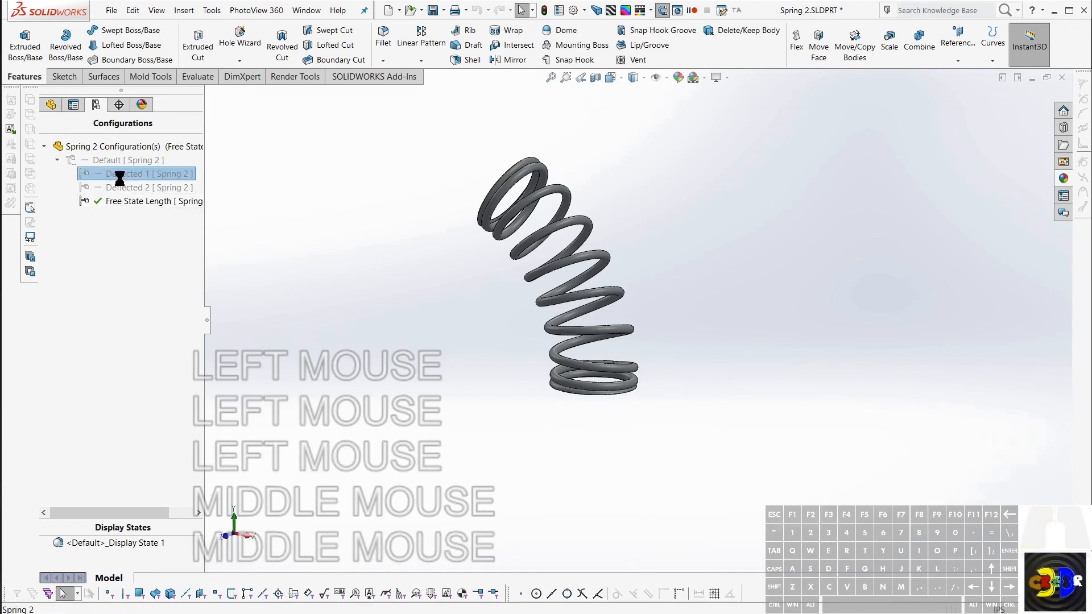
double_click(121, 187)
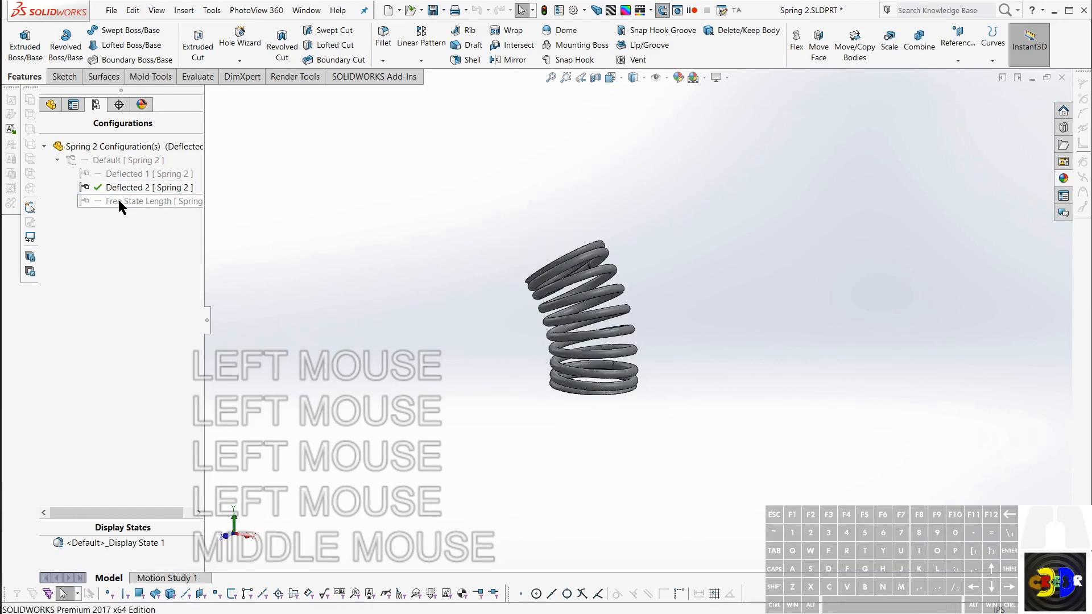
double_click(119, 201)
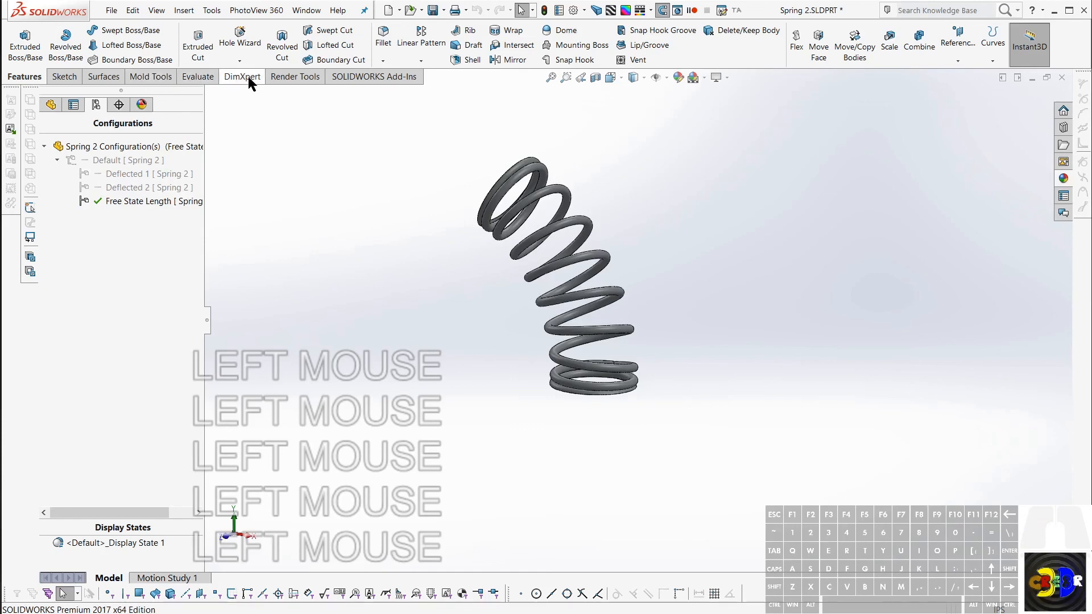
Start the integrated render preview without a camera or perspective and view the rendered spring from a different angle
click(276, 77)
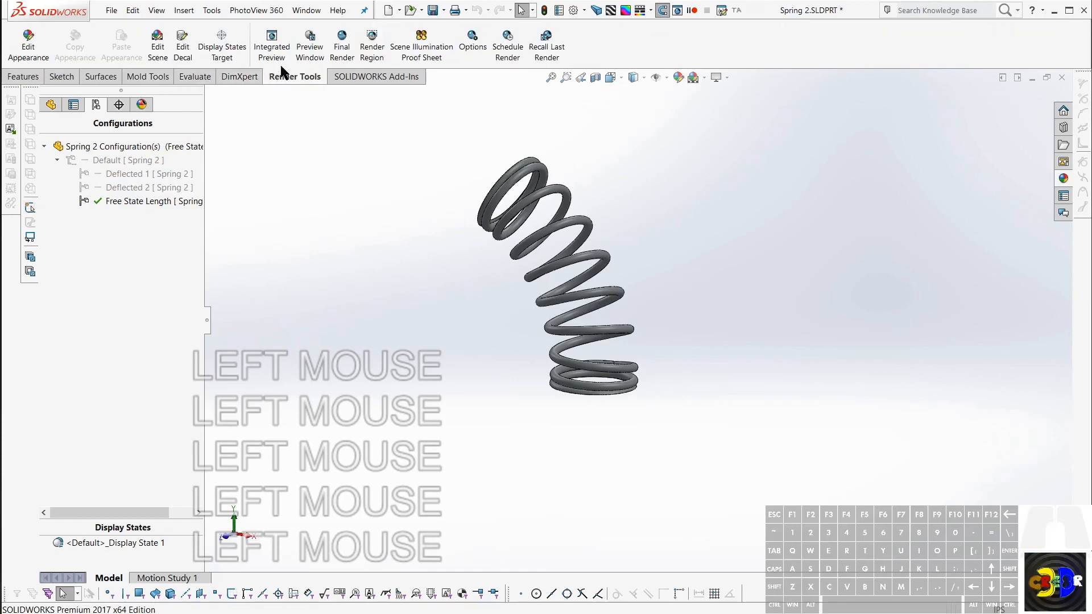
scroll(576, 187, down, 2)
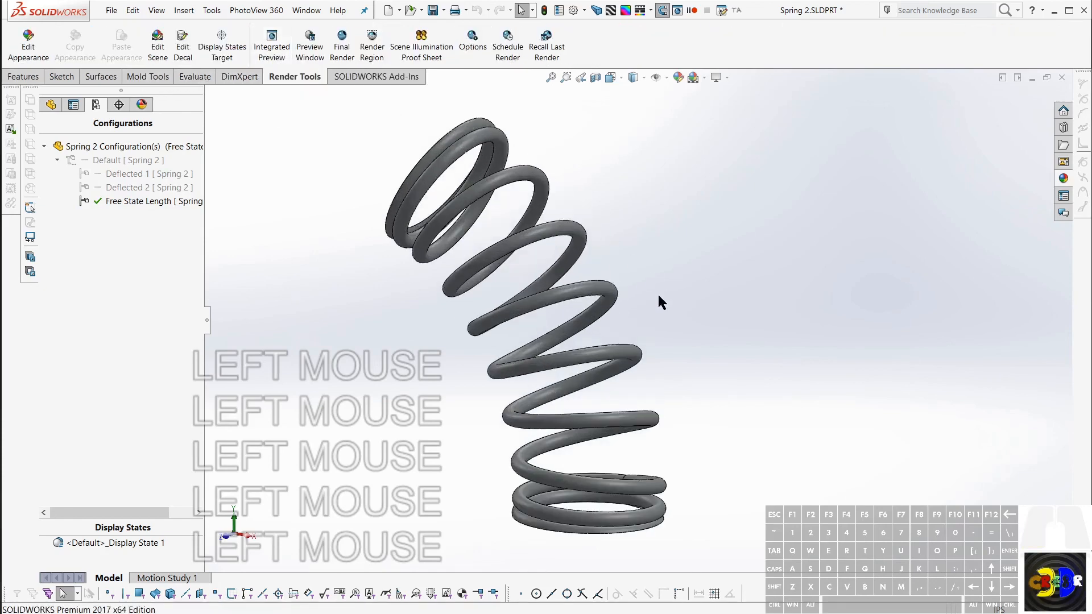
scroll(657, 292, up, 1)
click(283, 45)
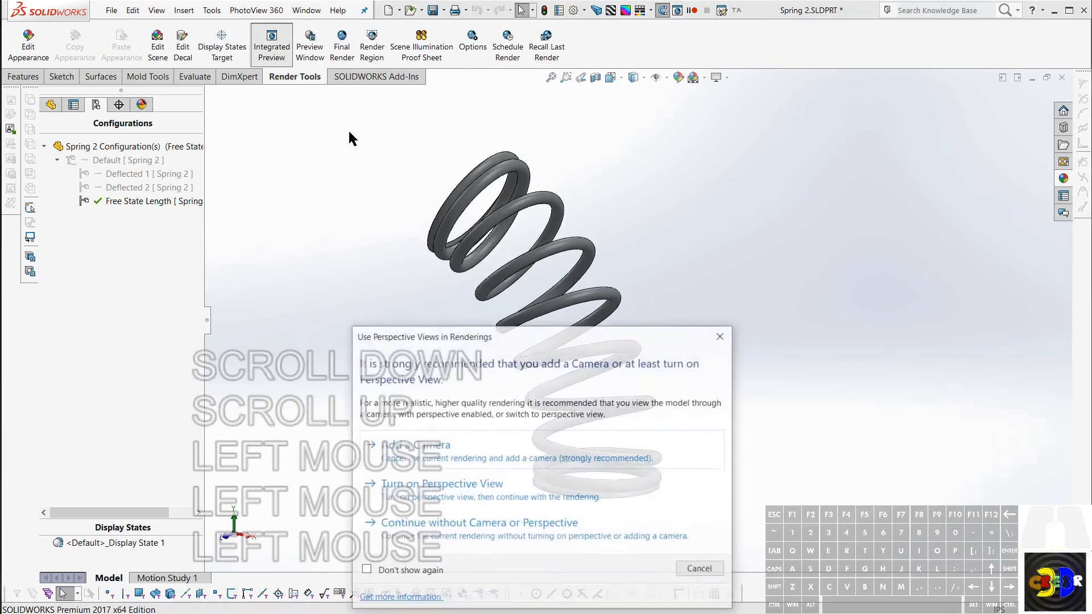
click(422, 539)
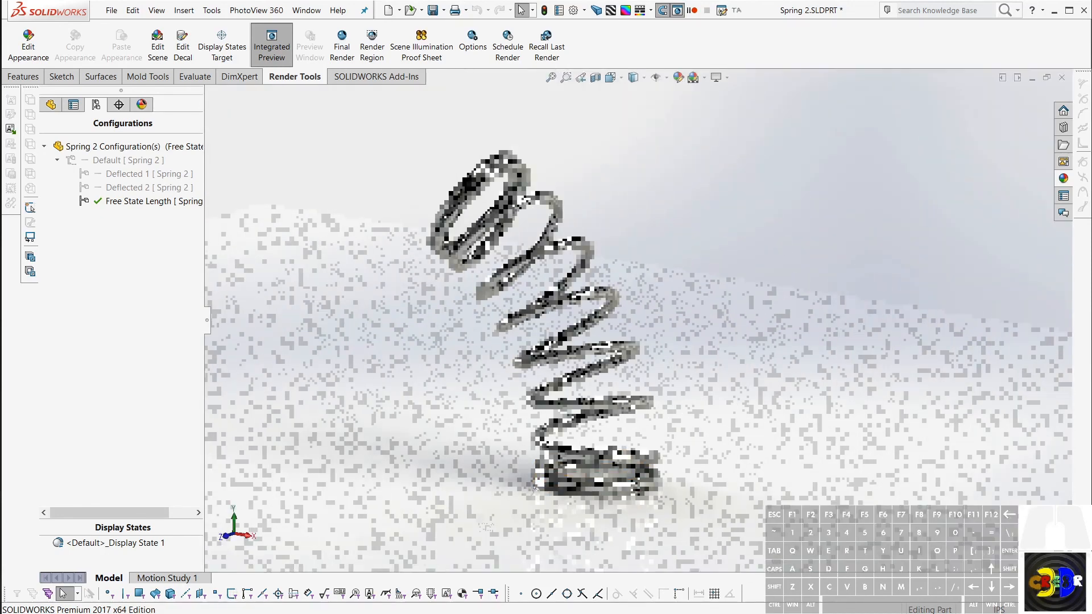
click(518, 358)
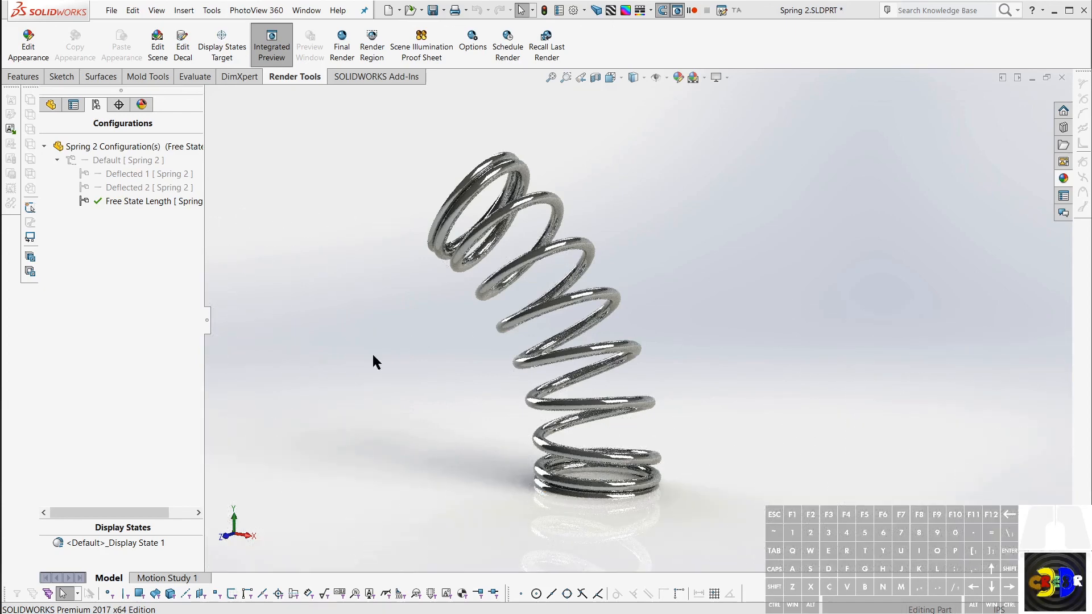
middle_drag(433, 306, 659, 451)
scroll(657, 448, up, 3)
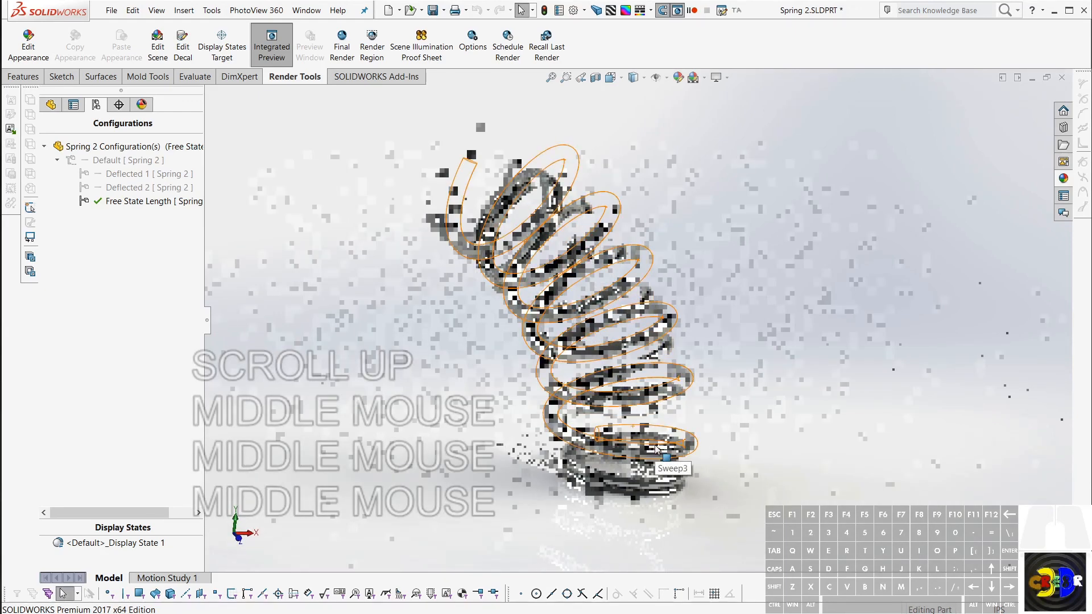